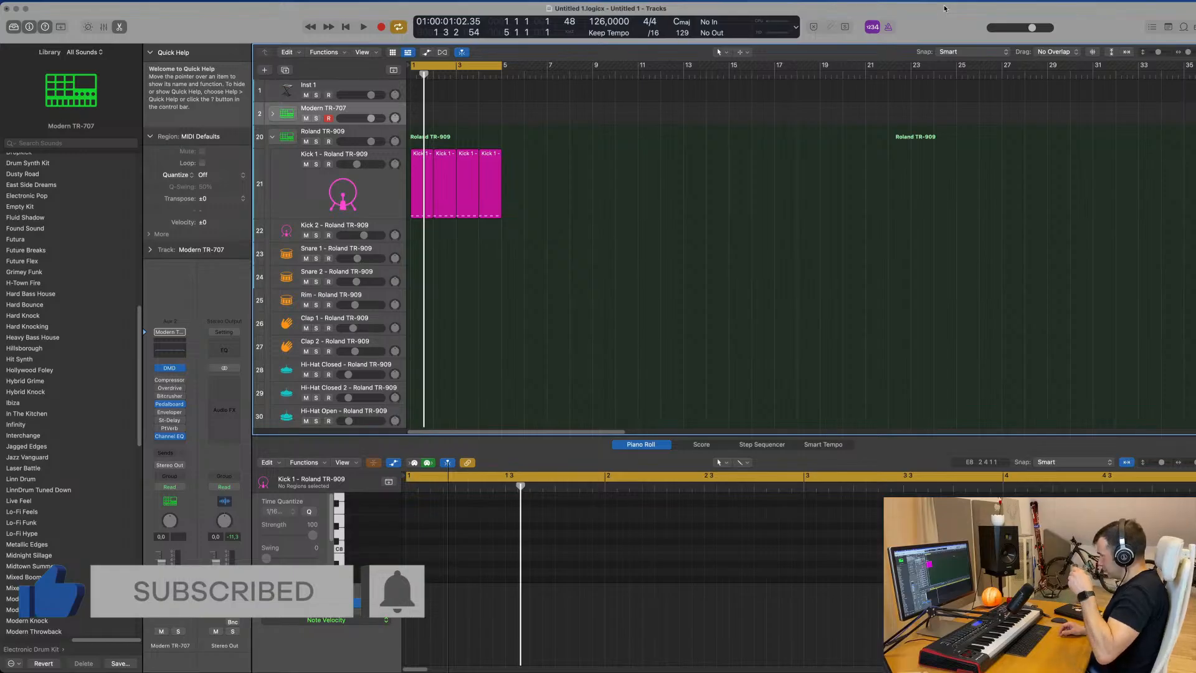
Play the four-bar kick loop and check the regions on the Kick 1 track
key("space")
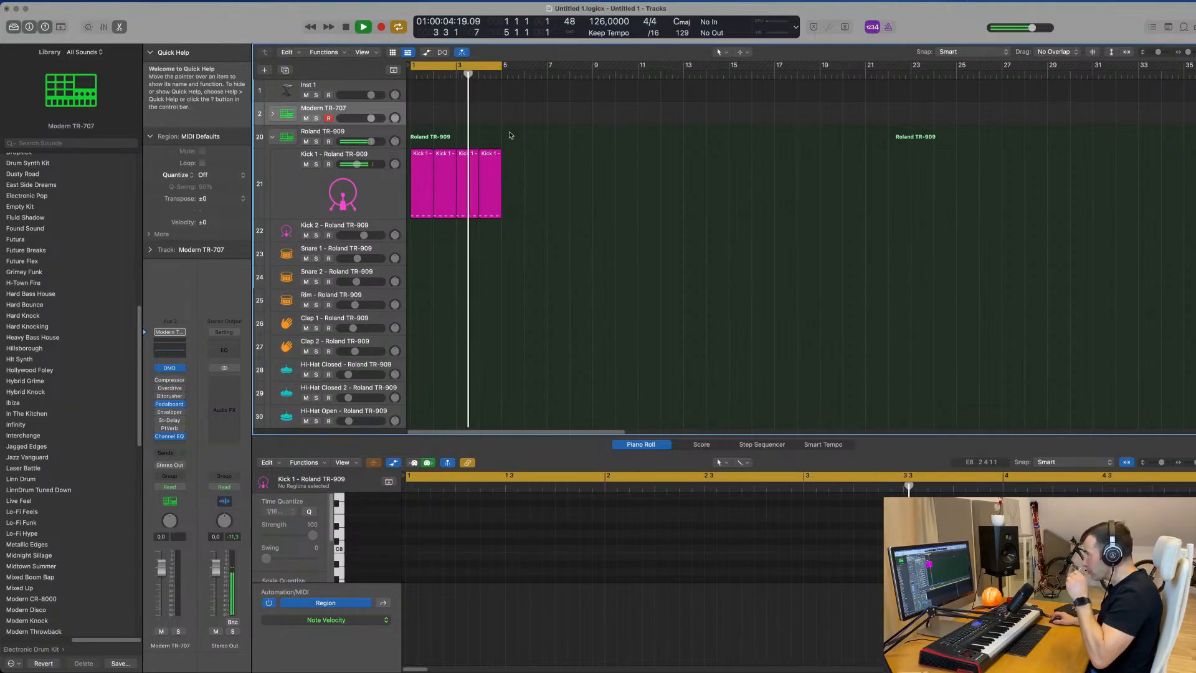
left_click(368, 189)
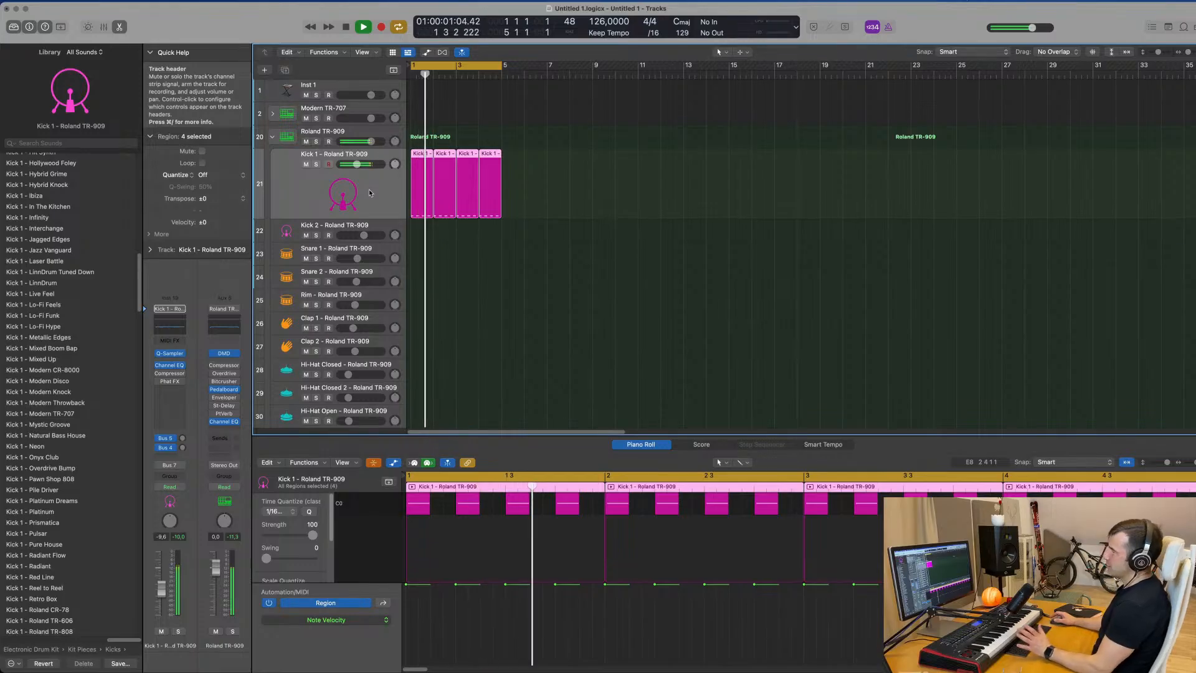
scroll(369, 188, "down", 5)
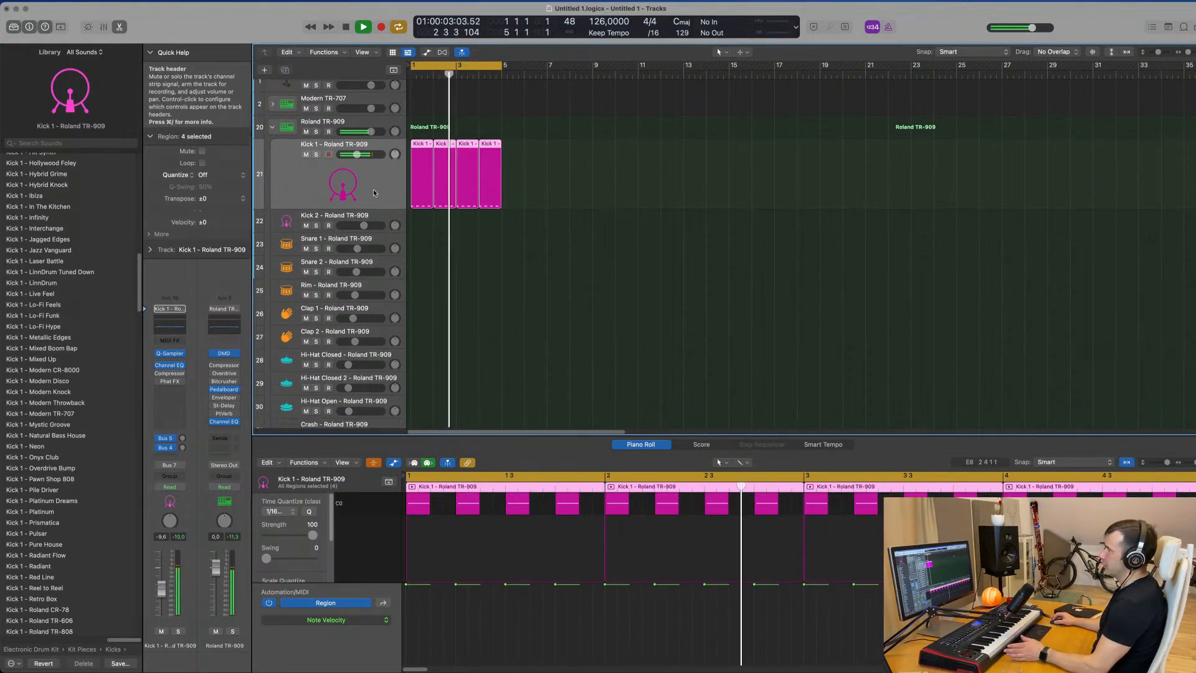
scroll(381, 190, "up", 5)
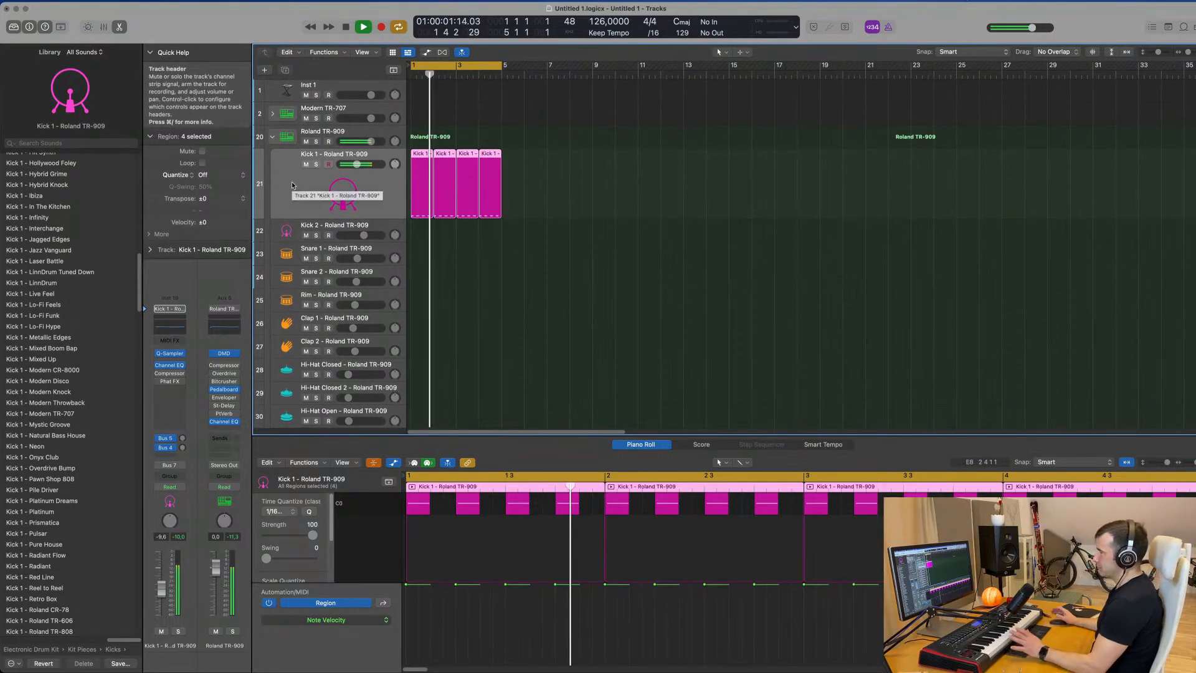
left_click(624, 181)
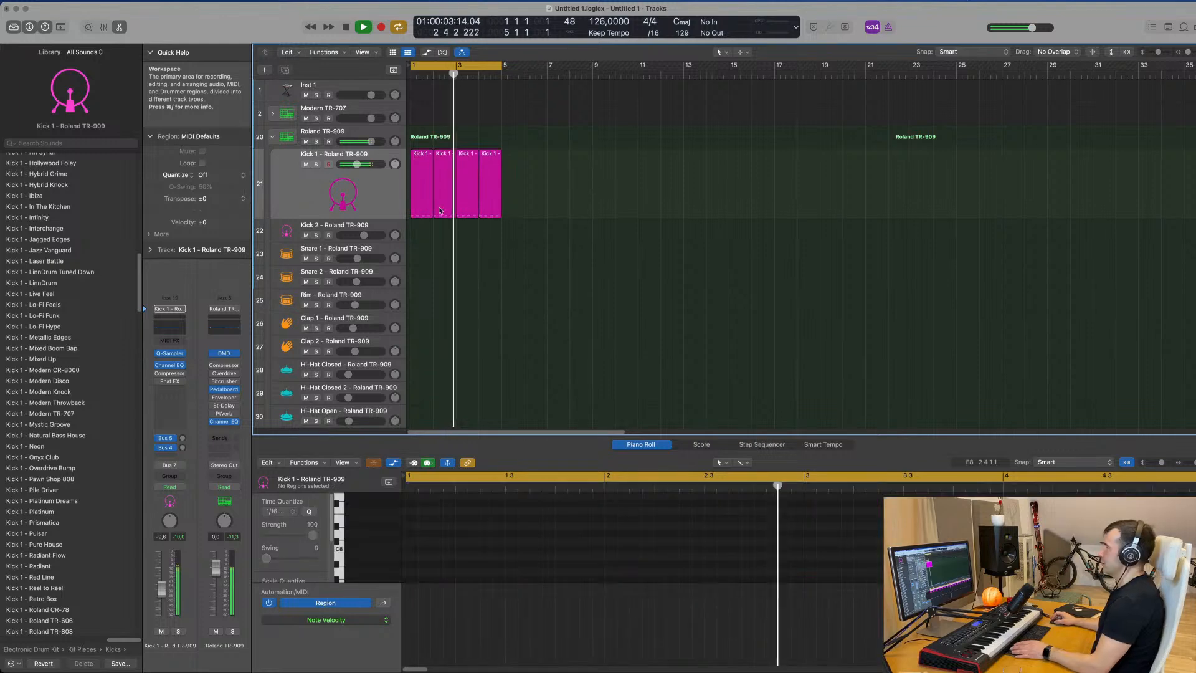
Copy the first Kick 1 region onto the Snare 1 track at bar 1 and open the copy in the Piano Roll
key("super+Up")
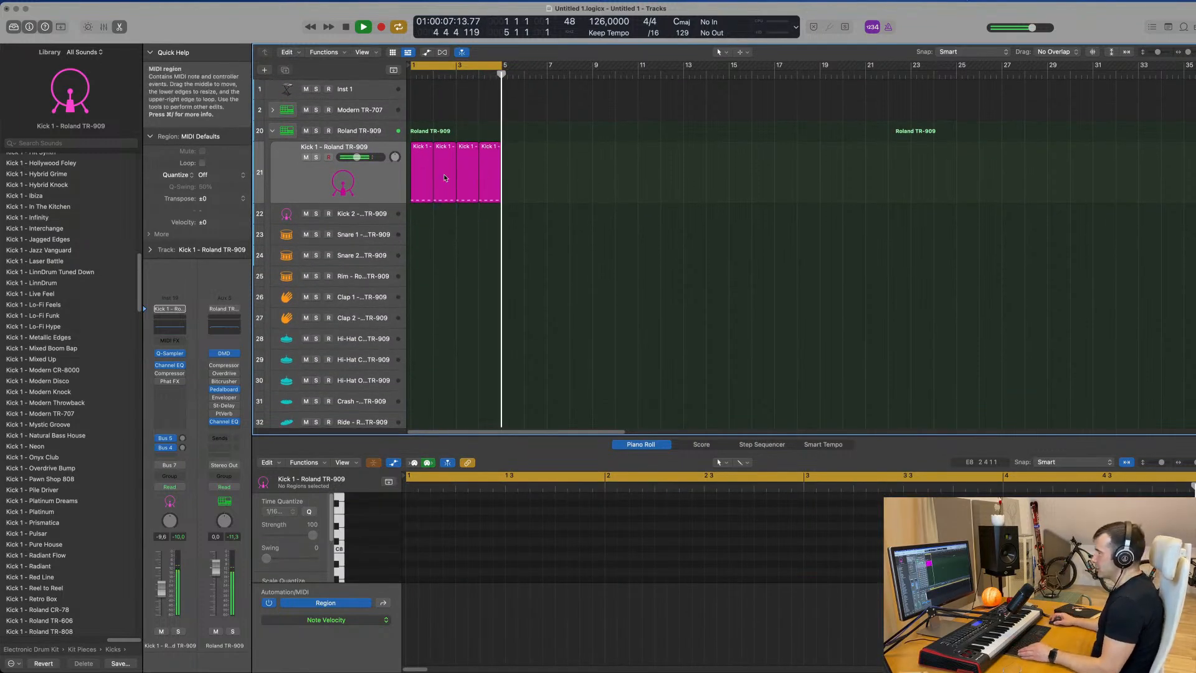
left_click(427, 159)
left_click_drag(423, 191, 394, 348)
key("e")
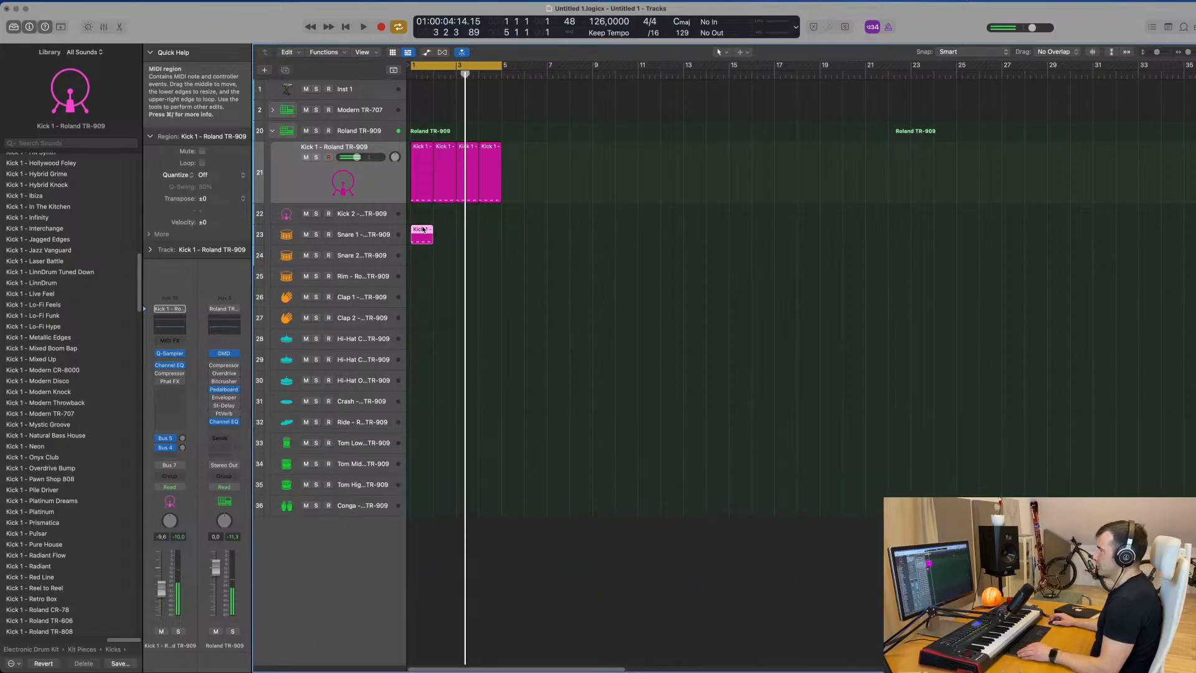
double_click(421, 230)
Hide automation in the Piano Roll and shorten all four notes of the snare region to about 187 ticks
scroll(467, 326, "down", 5)
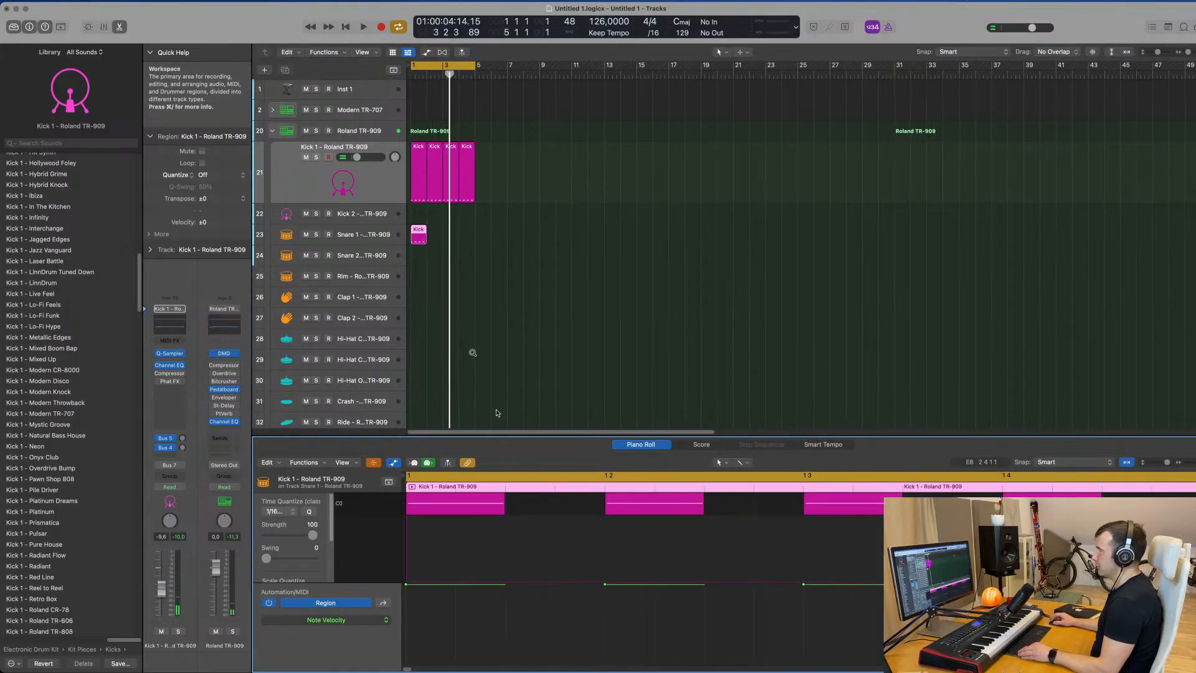
scroll(561, 556, "down", 4)
scroll(560, 555, "down", 2)
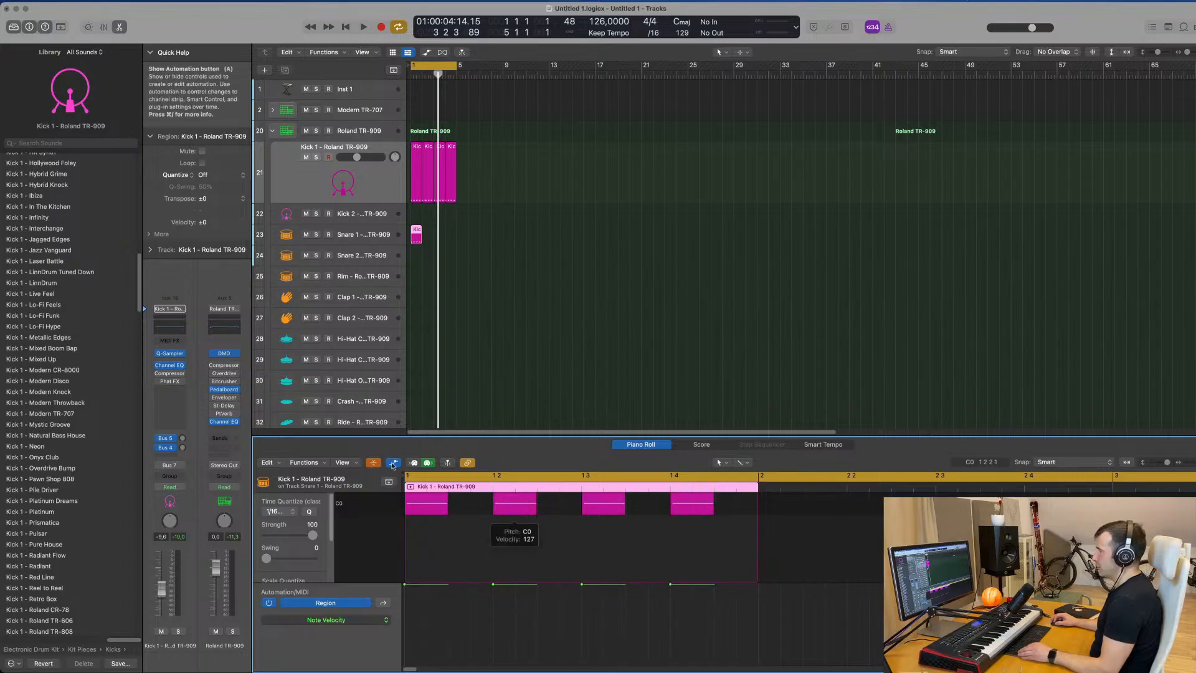
key("a")
left_click_drag(428, 549, 786, 647)
left_click_drag(717, 575, 685, 574)
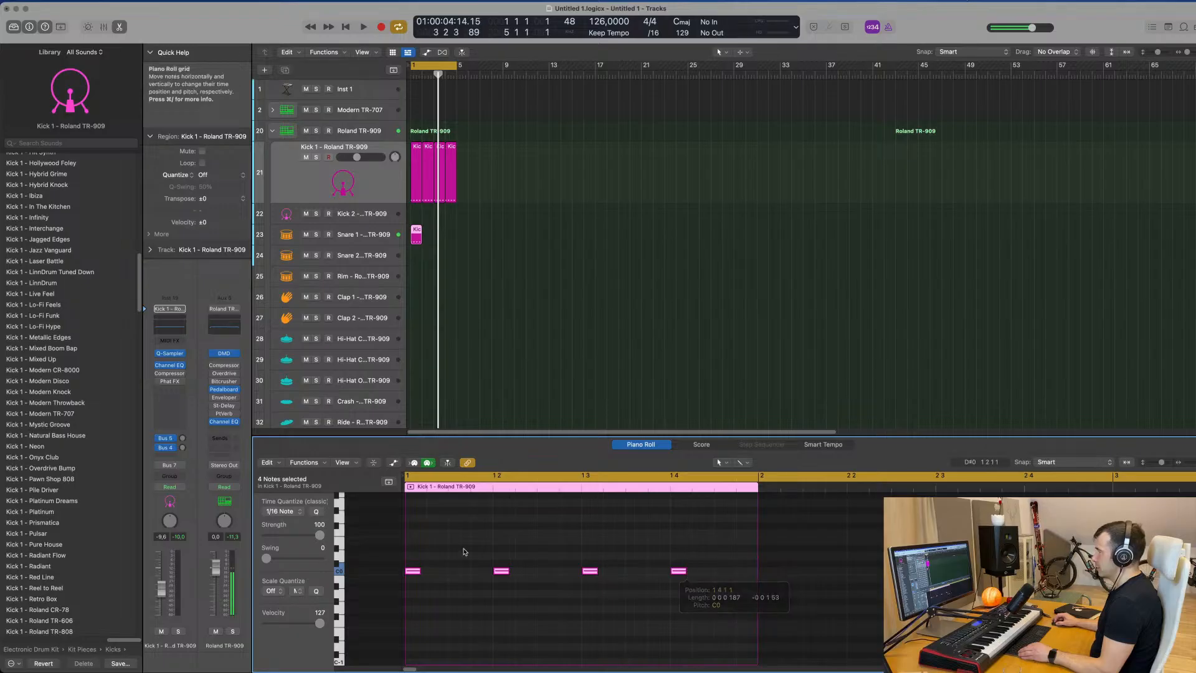
Delete the notes on beats 1 and 3, raise the remaining two to the snare's root key, and play the result
left_click(417, 571)
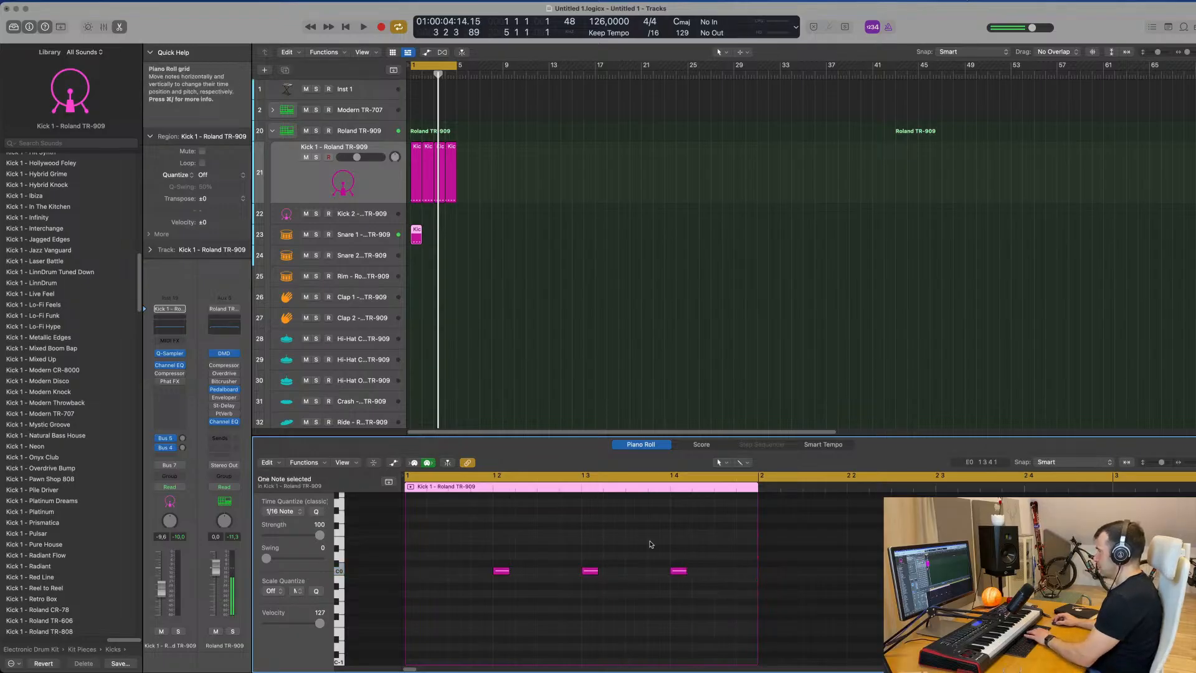
left_click_drag(487, 553, 821, 652)
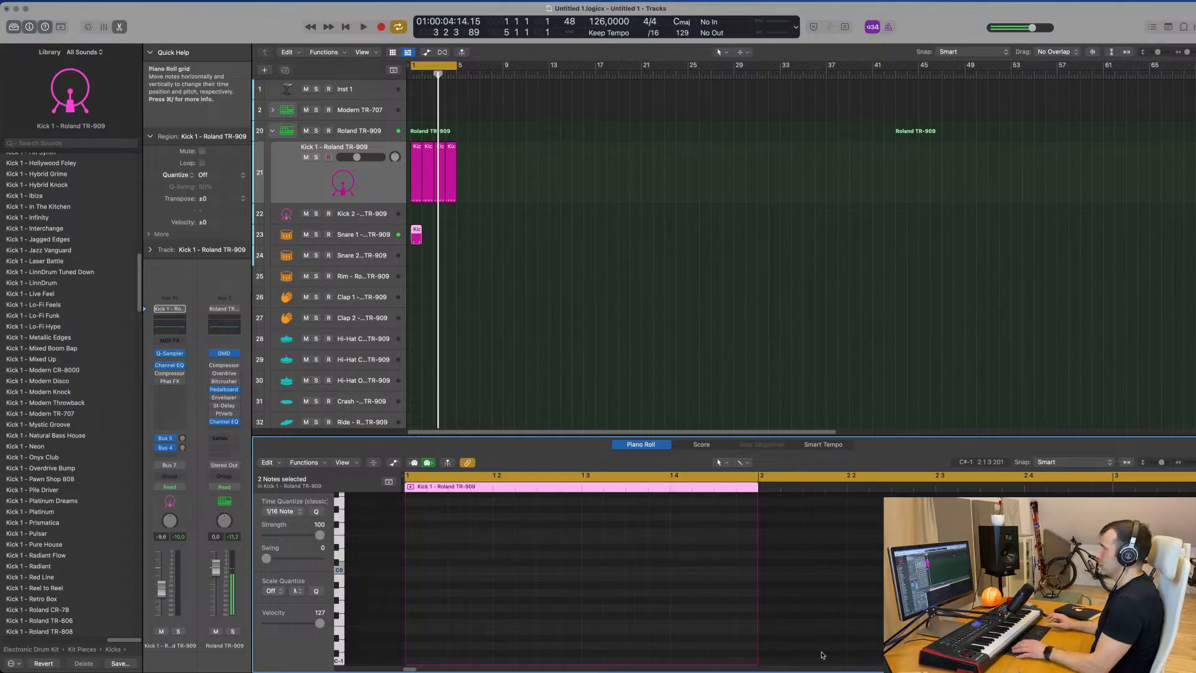
key("space")
left_click(363, 235)
key("space")
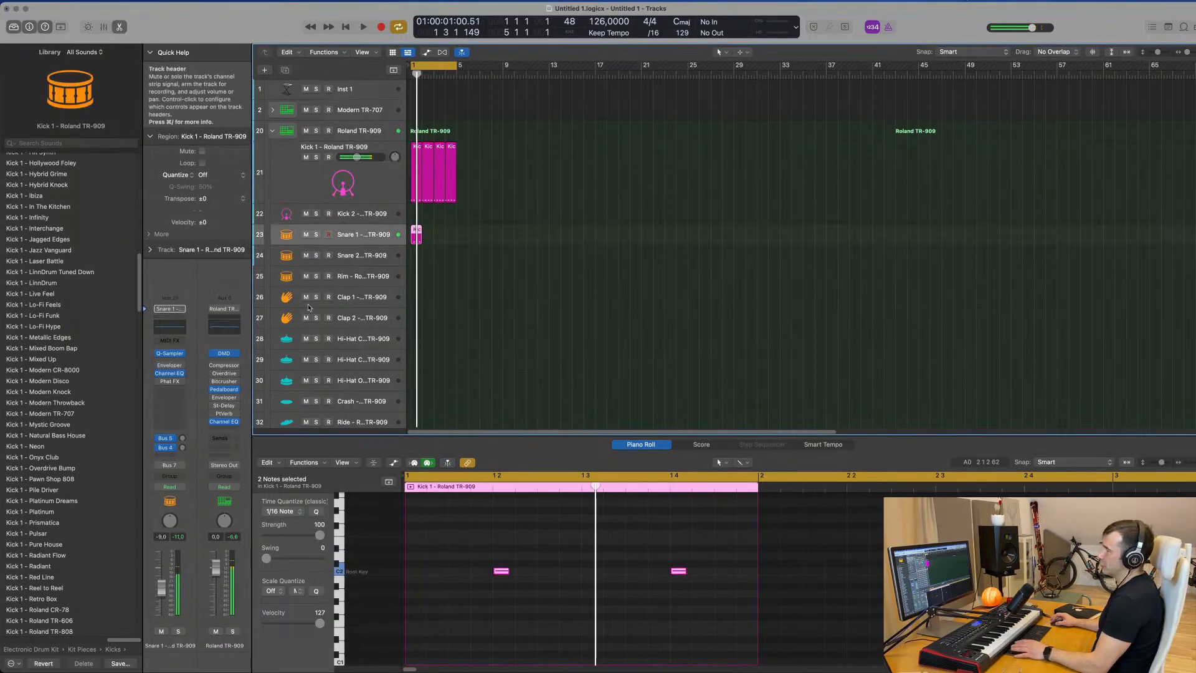
key("space")
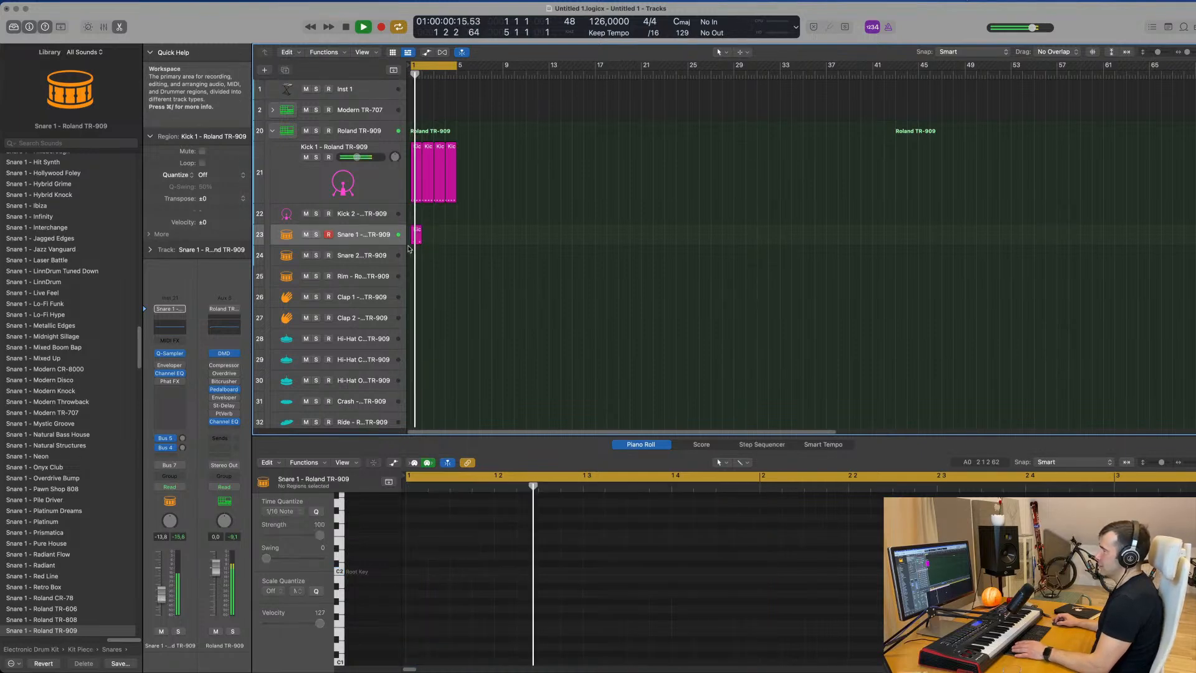
Repeat the one-bar snare region three times so that it fills bars 1 to 4
key("super+r")
key("super+r")
key("super+r")
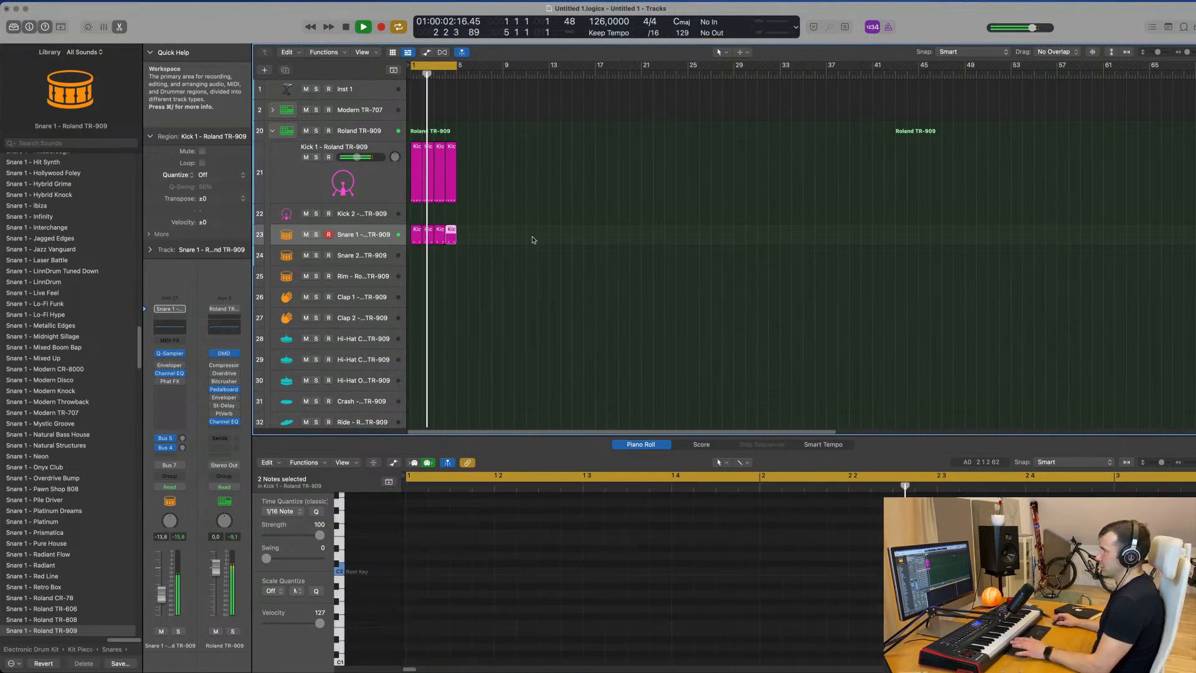
left_click(507, 235)
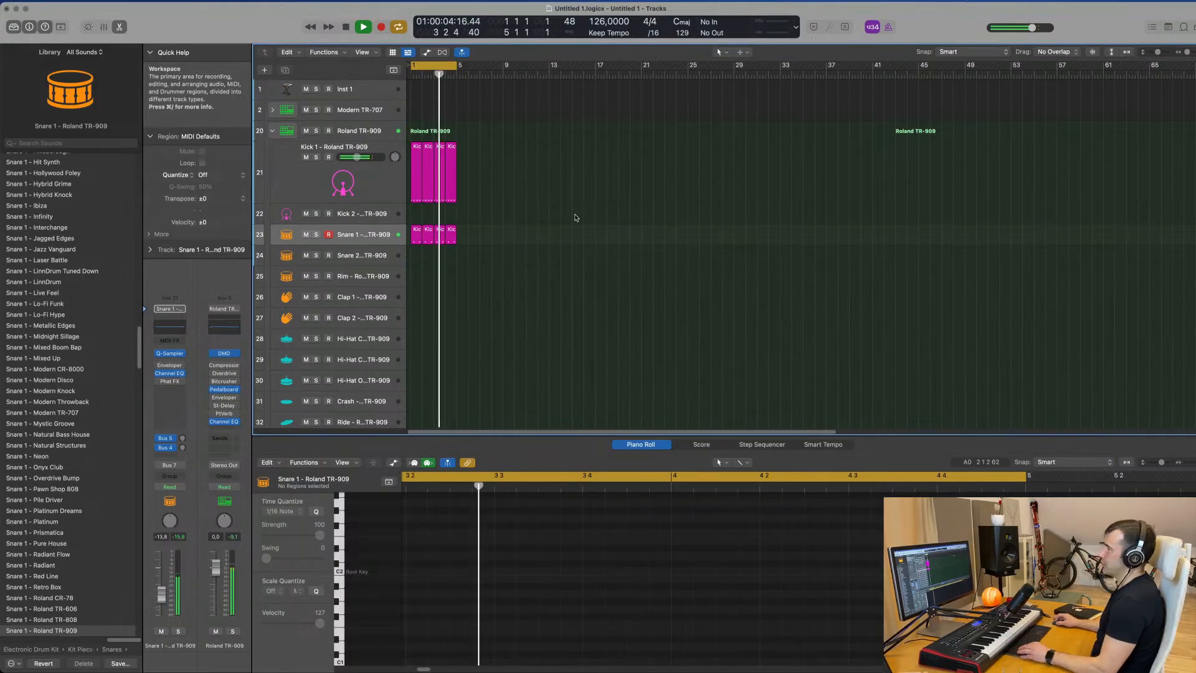
Copy the first Kick 1 region onto the Crash track at bar 1 and stop playback
scroll(576, 217, "down", 1)
key("super+Up")
scroll(499, 151, "up", 1)
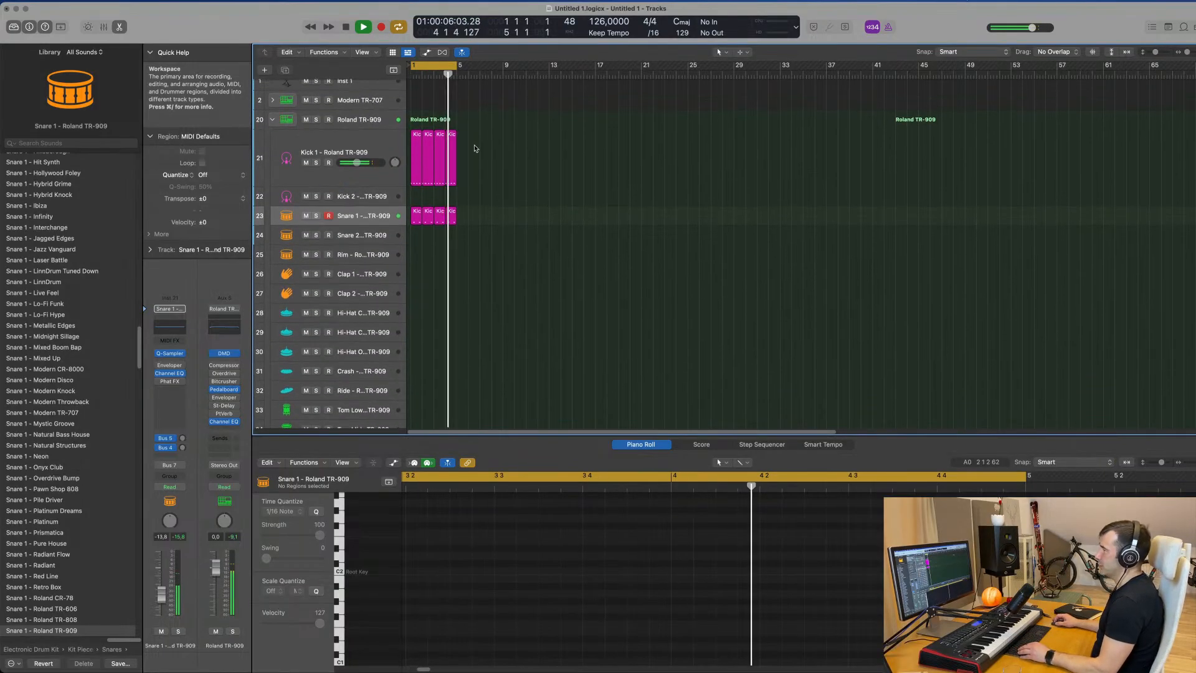
left_click(417, 145)
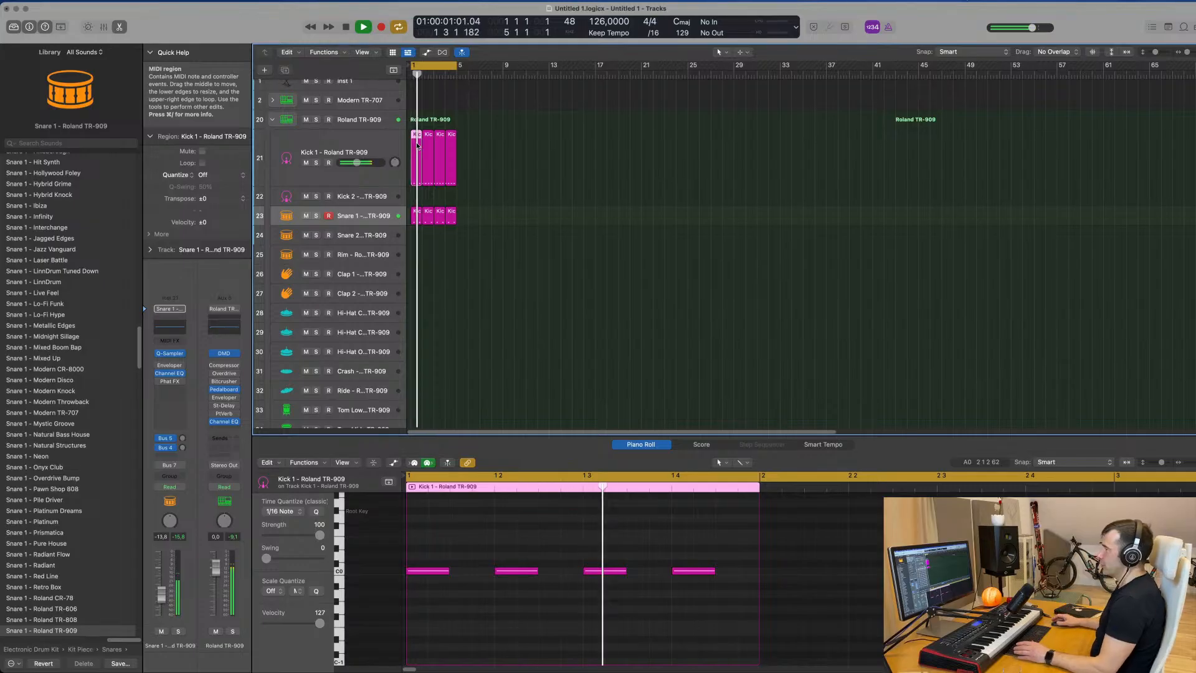
left_click_drag(416, 235, 418, 373)
key("space")
Shorten the four notes of the crash region and shift them onto the offbeats at the crash's root key
left_click_drag(434, 560, 689, 574)
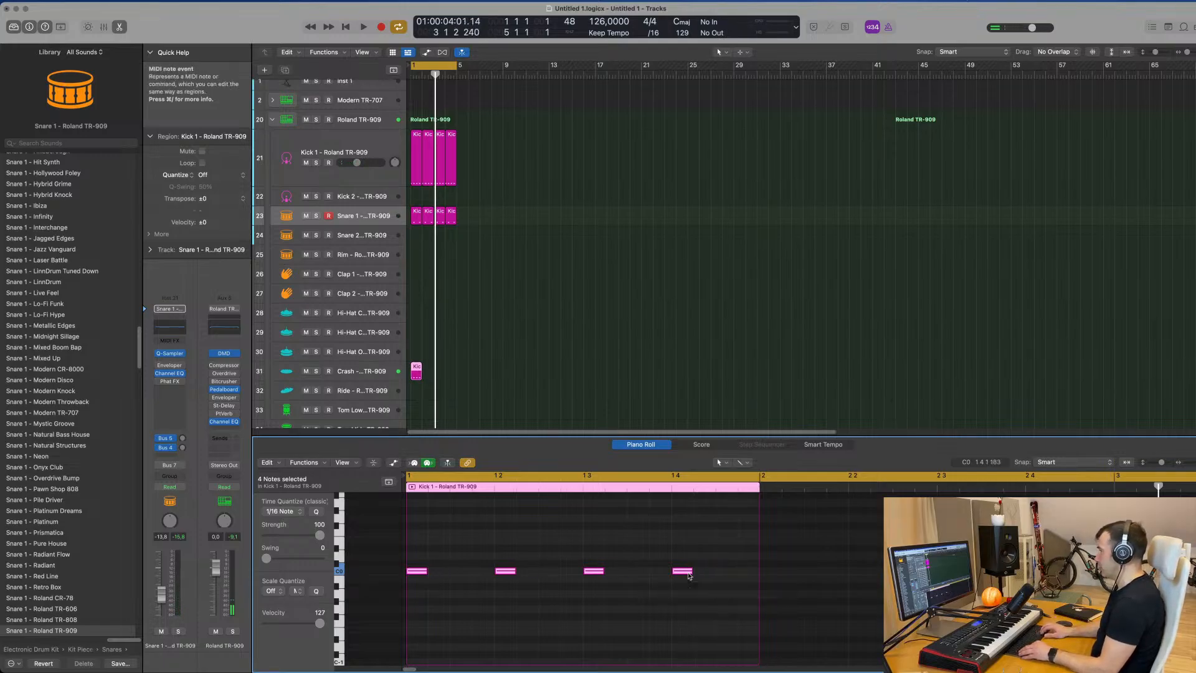
left_click_drag(416, 572, 461, 576)
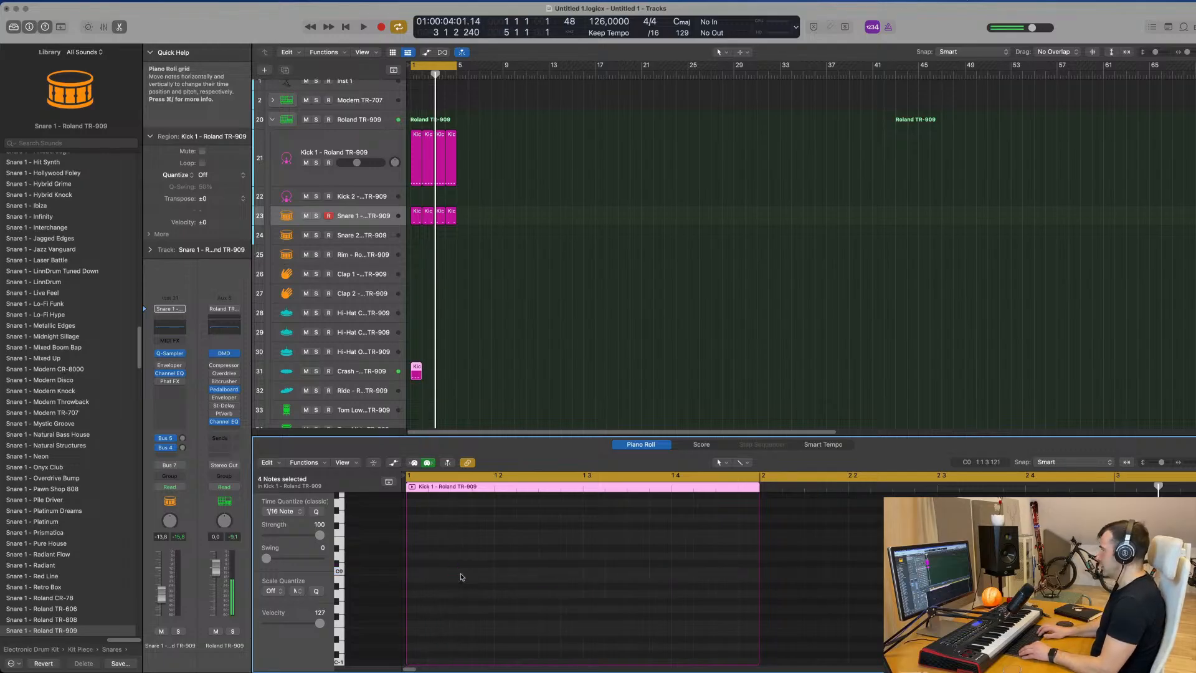
scroll(534, 382, "down", 2)
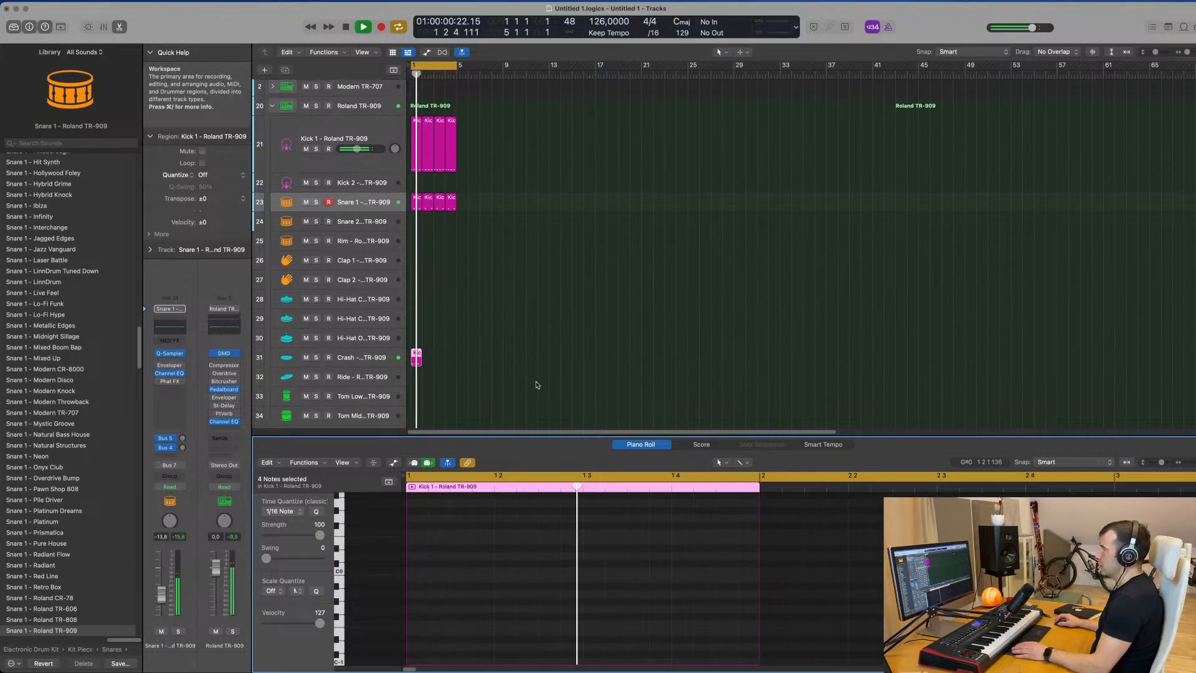
Repeat the one-bar crash region across bars 1 to 4 and select the Crash track
scroll(508, 517, "up", 10)
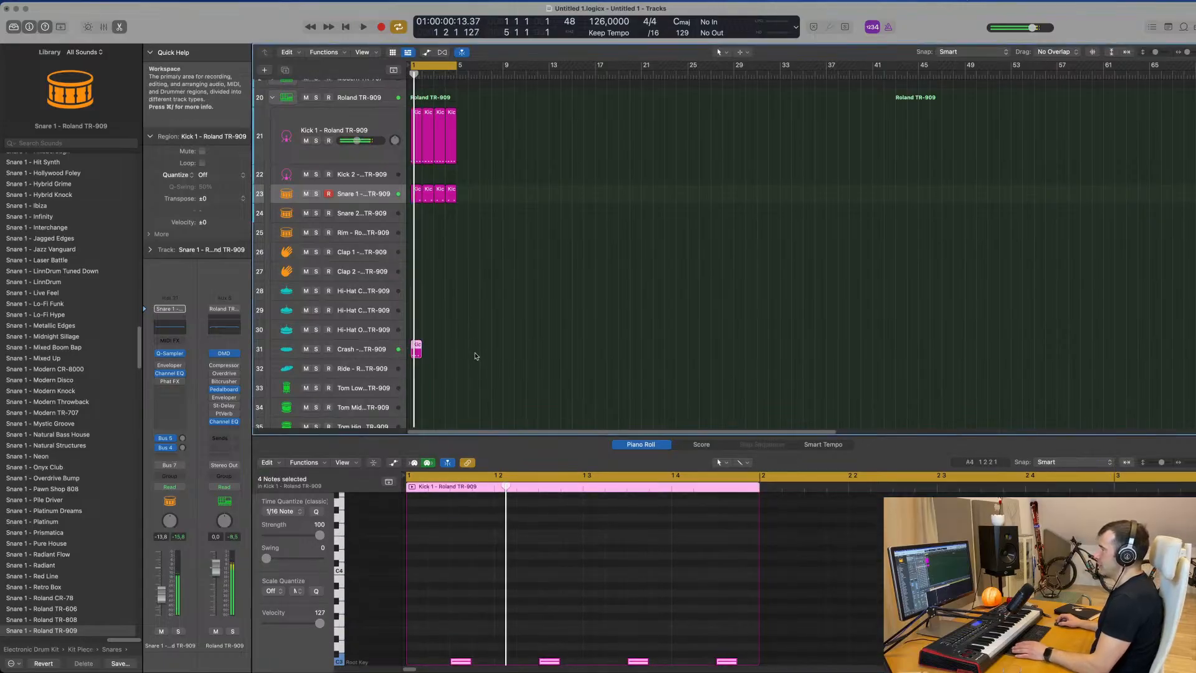
left_click(400, 352)
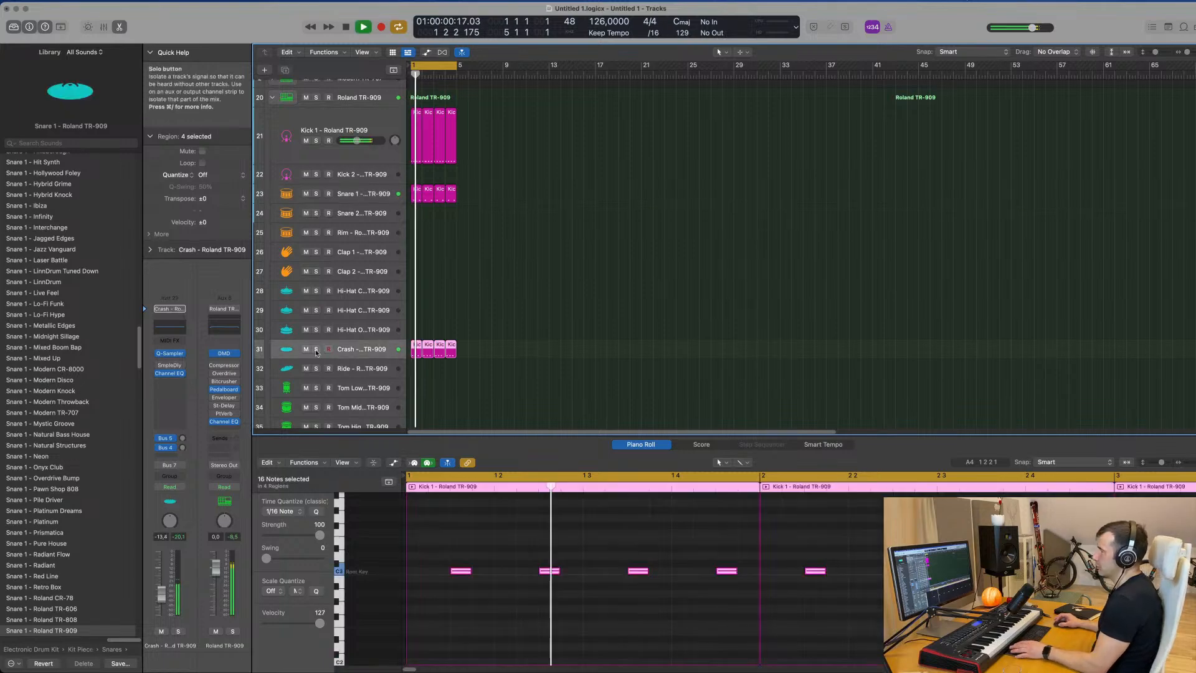
Trim the crash sample in Quick Sampler to end at 0.239 s with a fade-out of 0.105 s
left_click(169, 354)
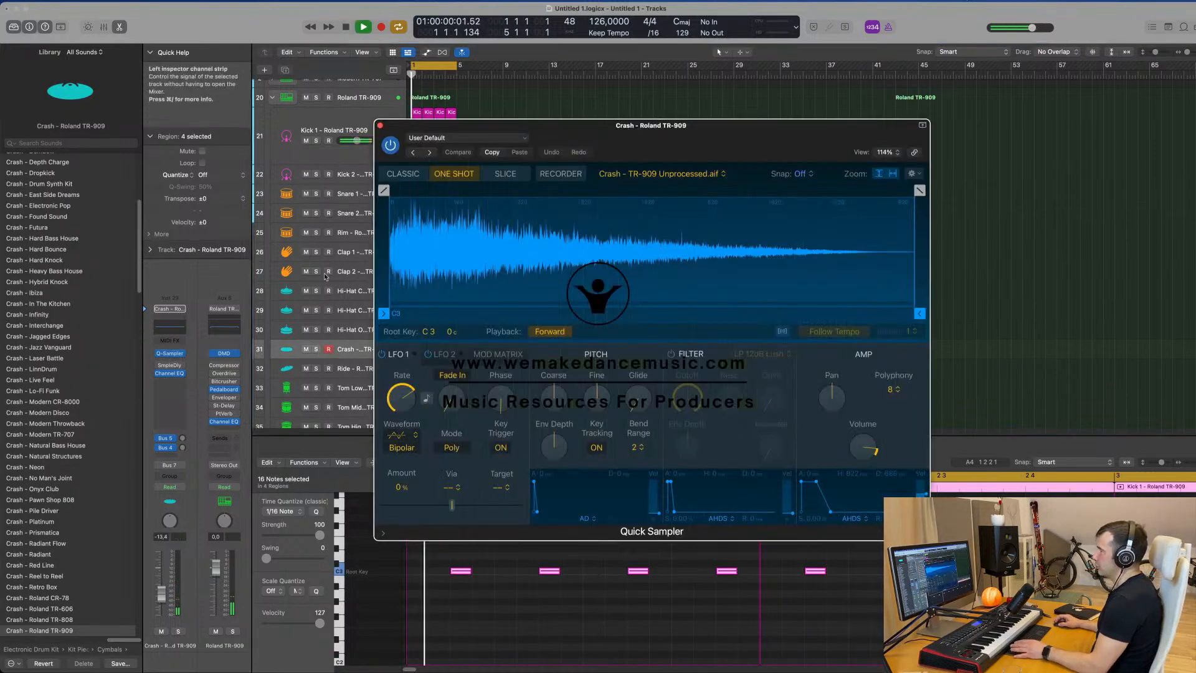
left_click_drag(914, 315, 532, 311)
mouse_move(903, 193)
left_mouse_down()
mouse_move(588, 192)
mouse_move(670, 188)
left_mouse_up()
left_click_drag(692, 128, 773, 110)
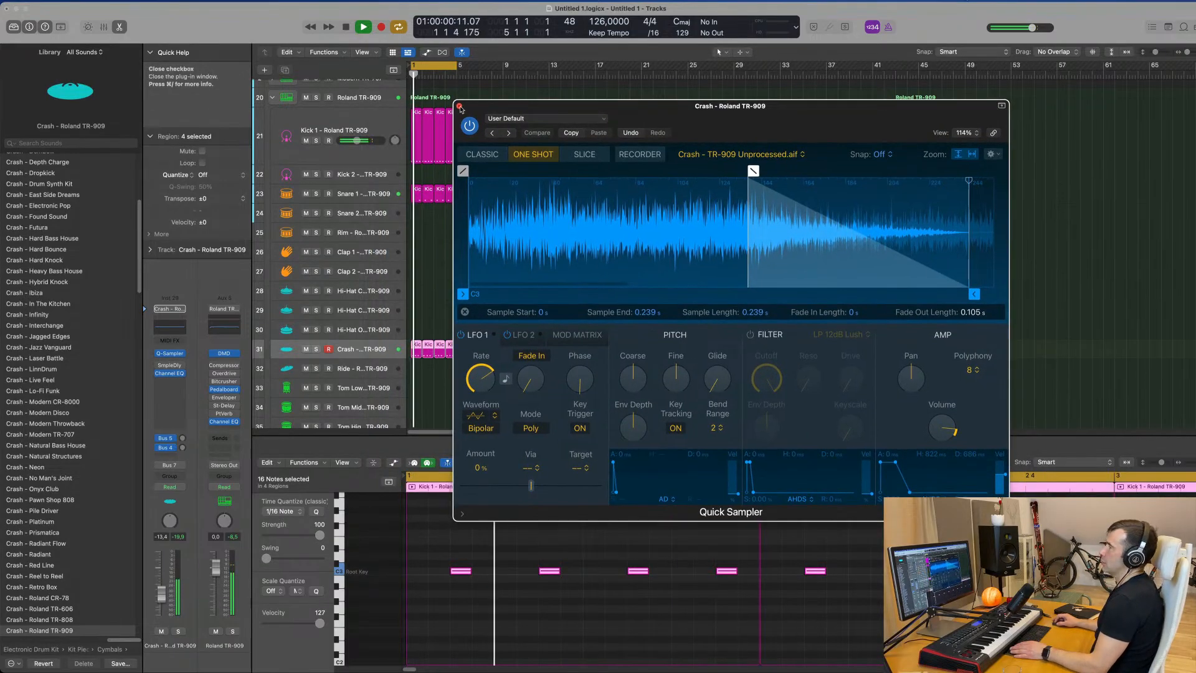
left_click(459, 105)
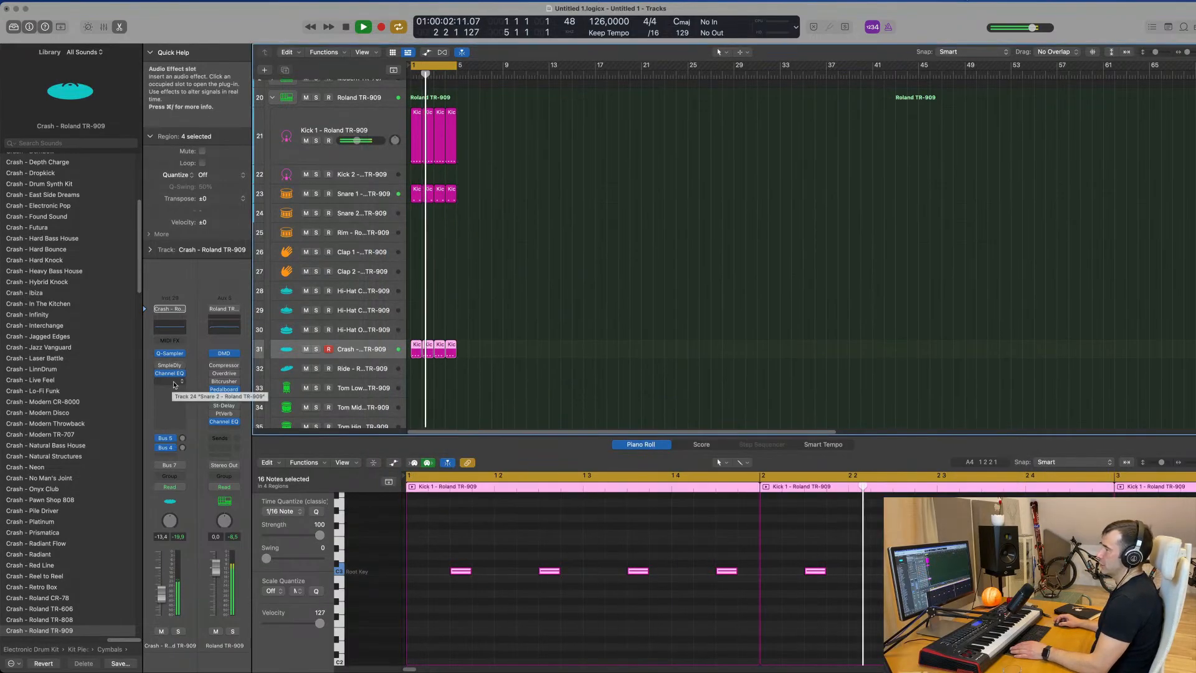
Insert a stereo Distortion II effect after the Channel EQ on the Crash track
left_click(172, 381)
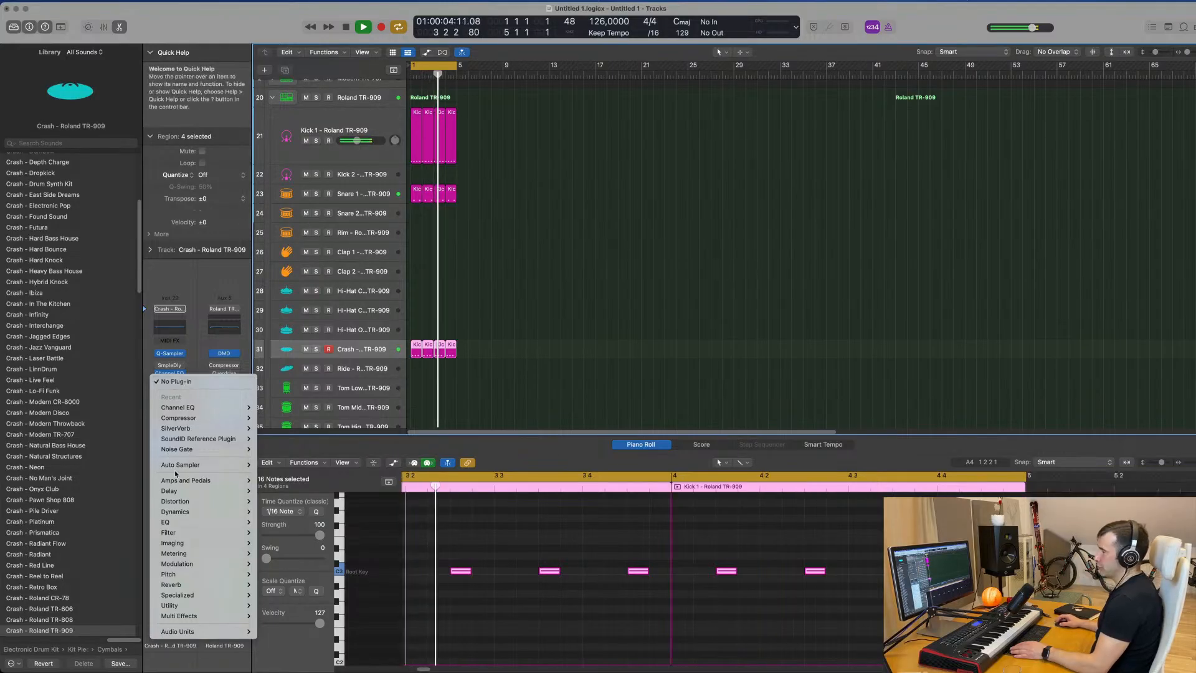
mouse_move(195, 507)
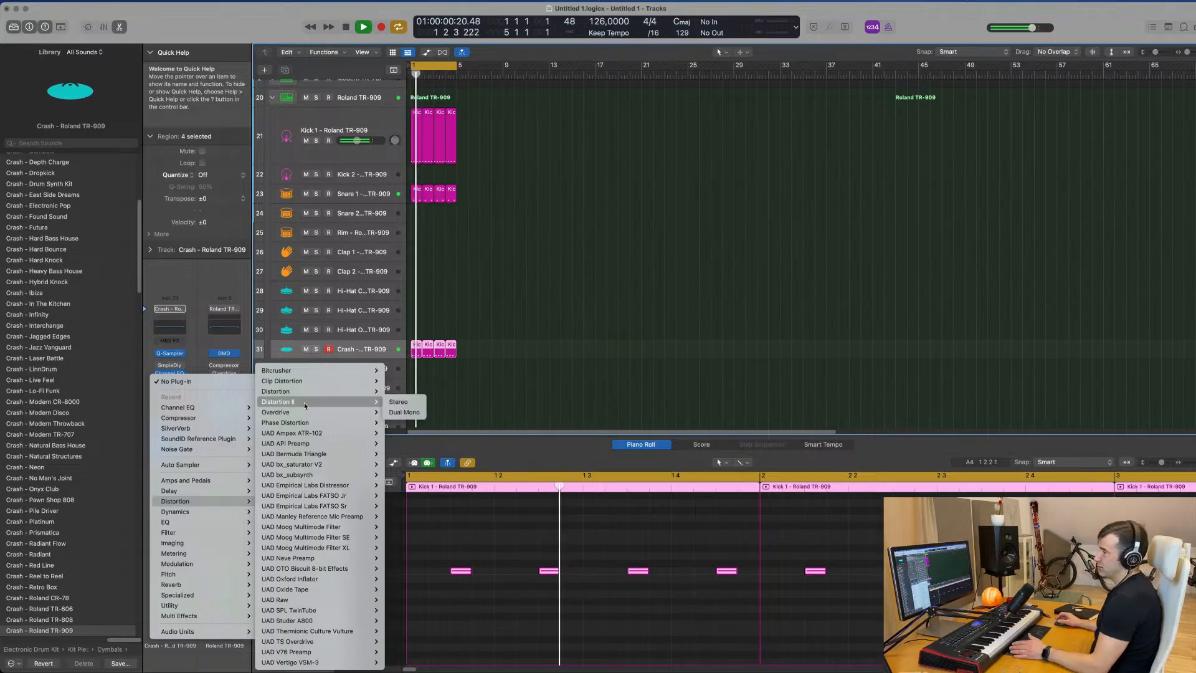
left_click(401, 403)
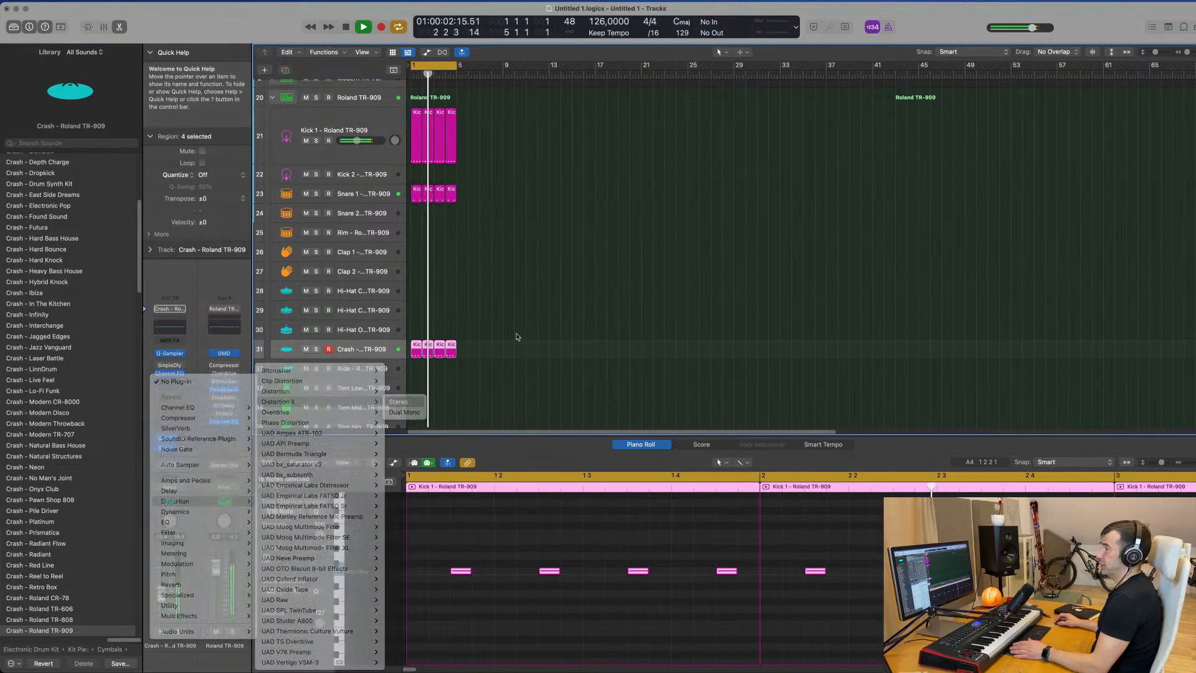
left_click_drag(525, 122, 703, 248)
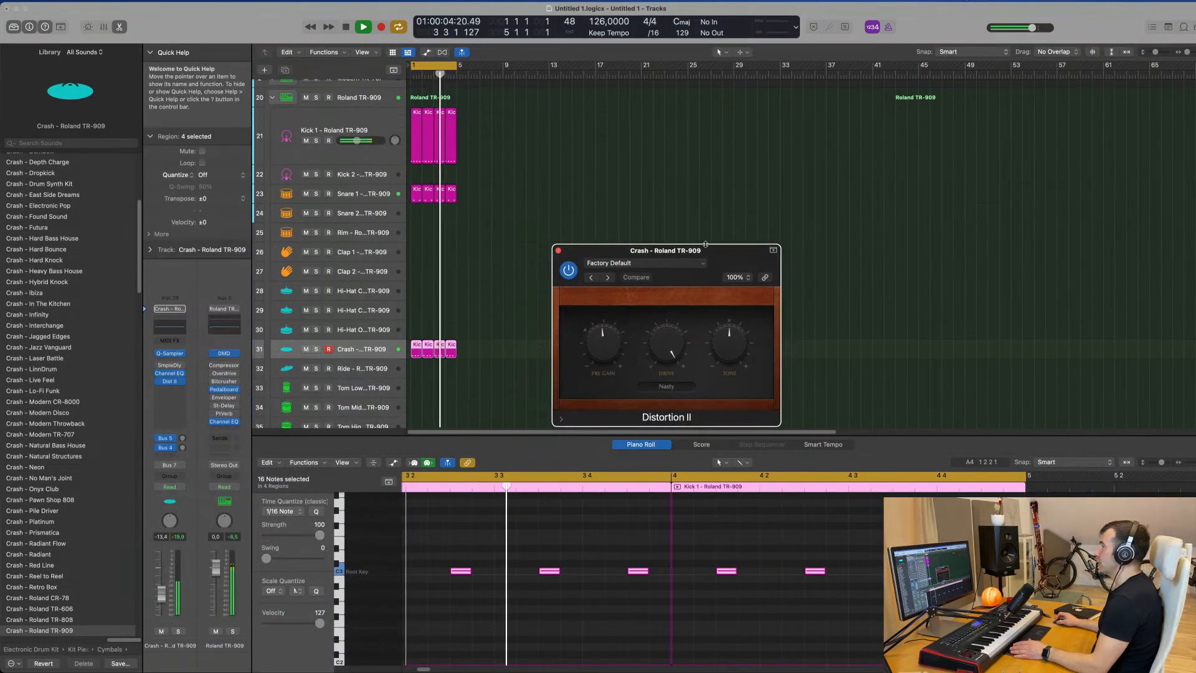
Try the Biting Distortion Light preset with the Crash track's volume lowered to -27.5 dB
left_click(651, 269)
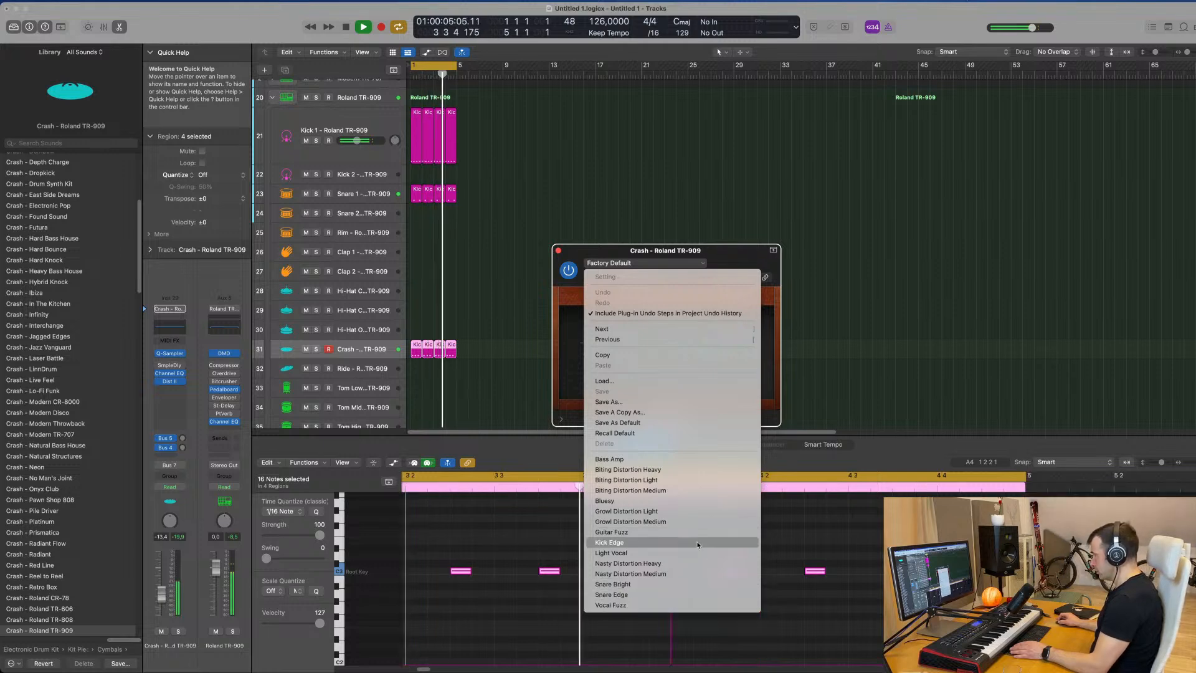
left_click(701, 485)
key("space")
left_click_drag(160, 598, 161, 605)
key("space")
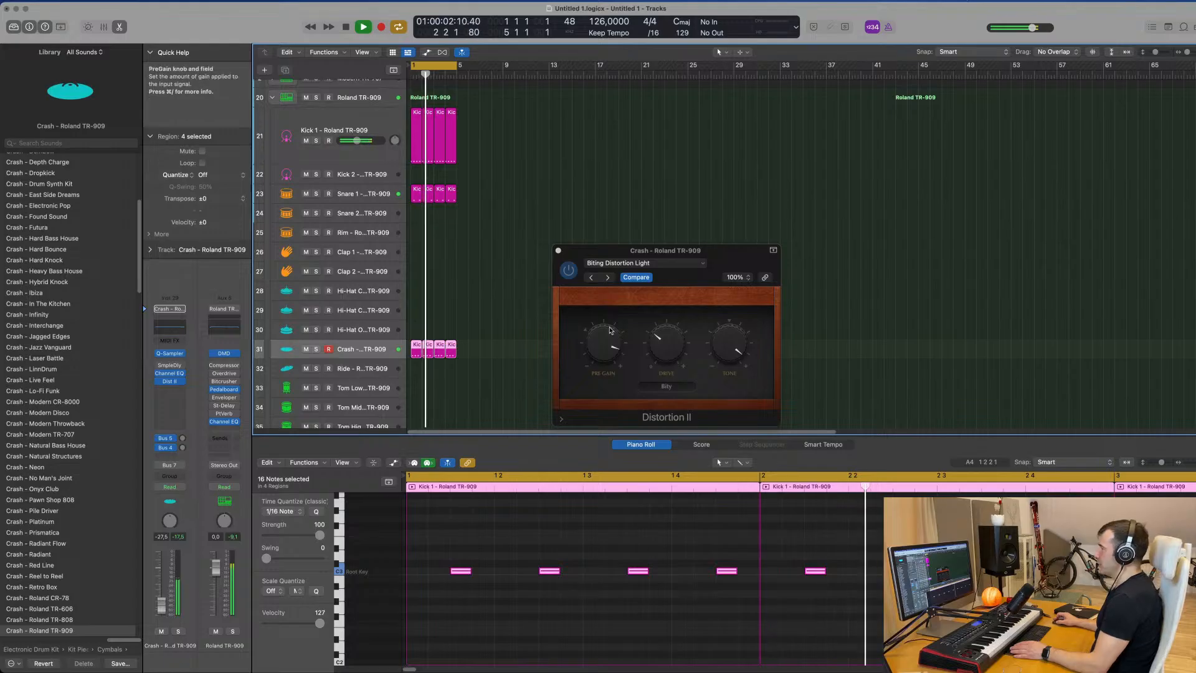
Load the Biting Distortion Heavy preset in Distortion II and raise the Crash track's volume to suit
left_click_drag(666, 342, 671, 314)
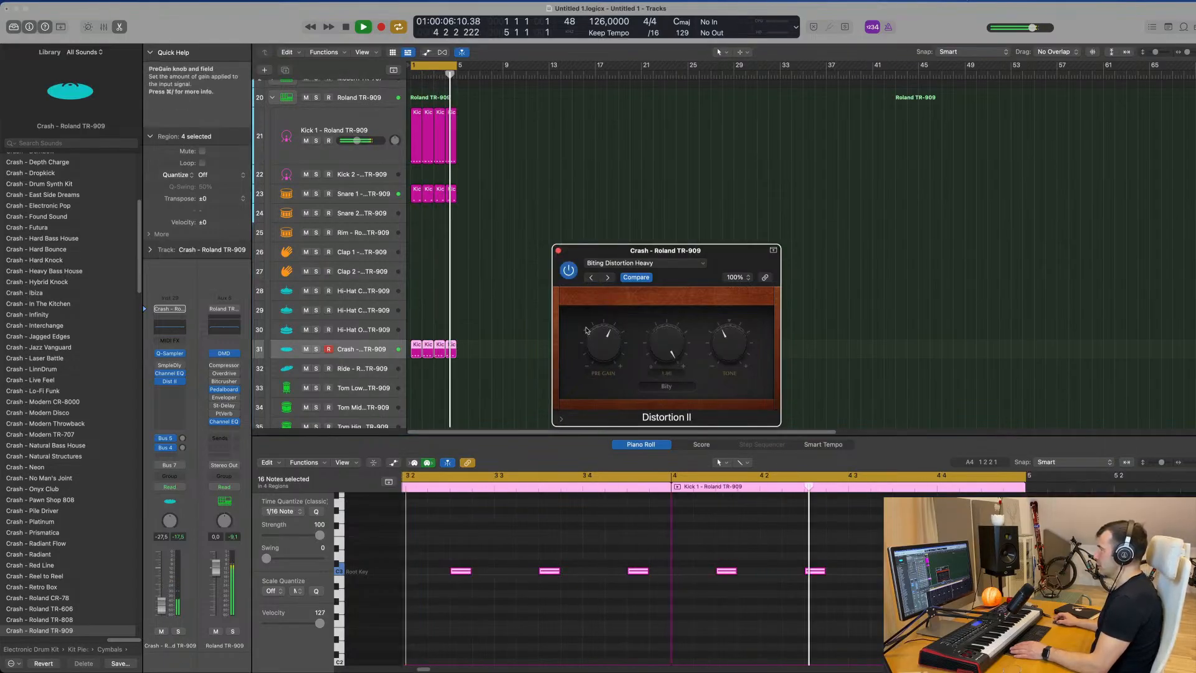
left_click_drag(161, 604, 161, 594)
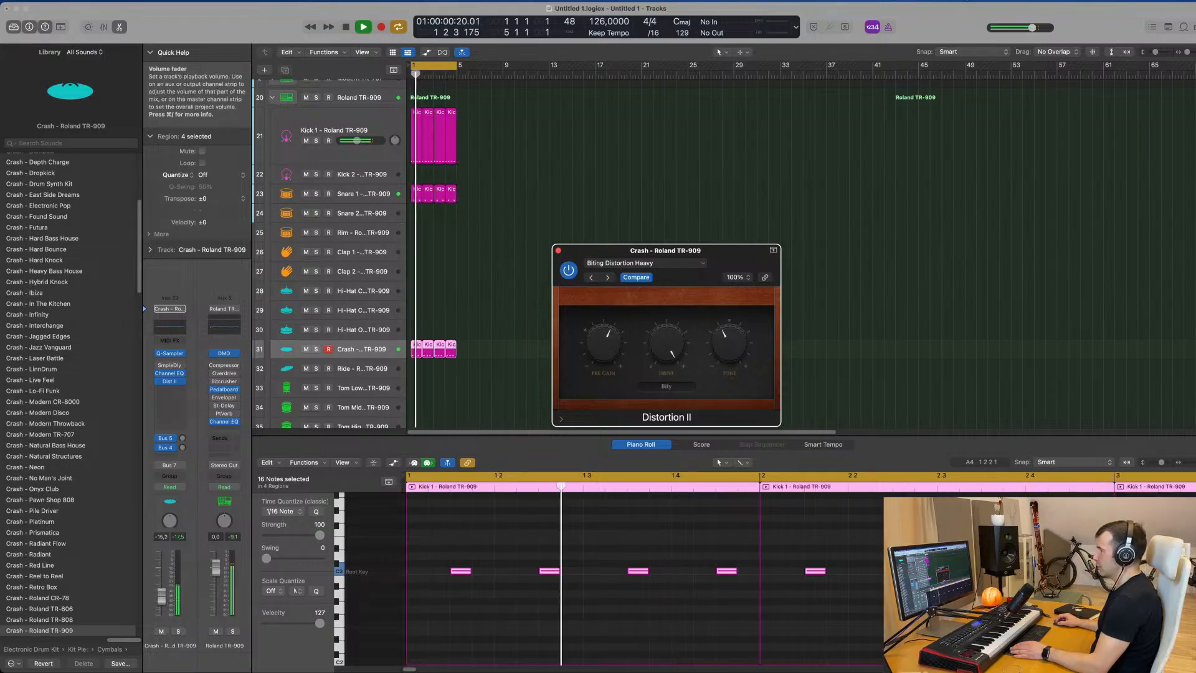
Compare the crash groove with Distortion II bypassed and re-enabled during playback
left_click(570, 270)
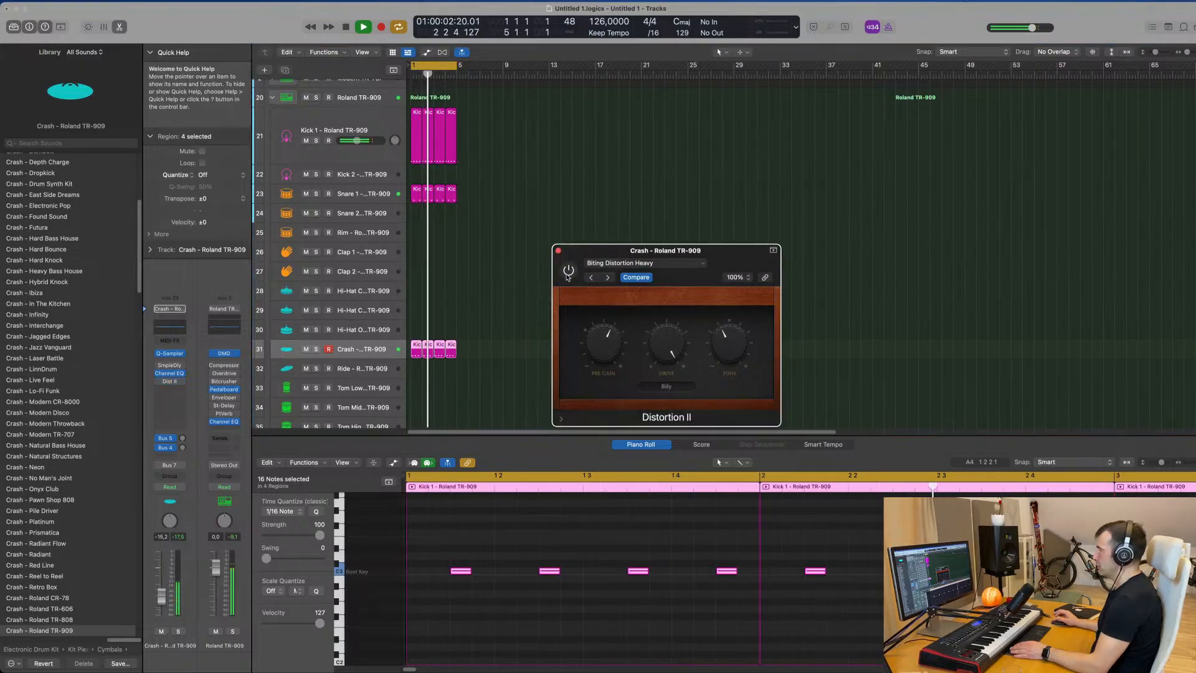
left_click_drag(623, 252, 638, 236)
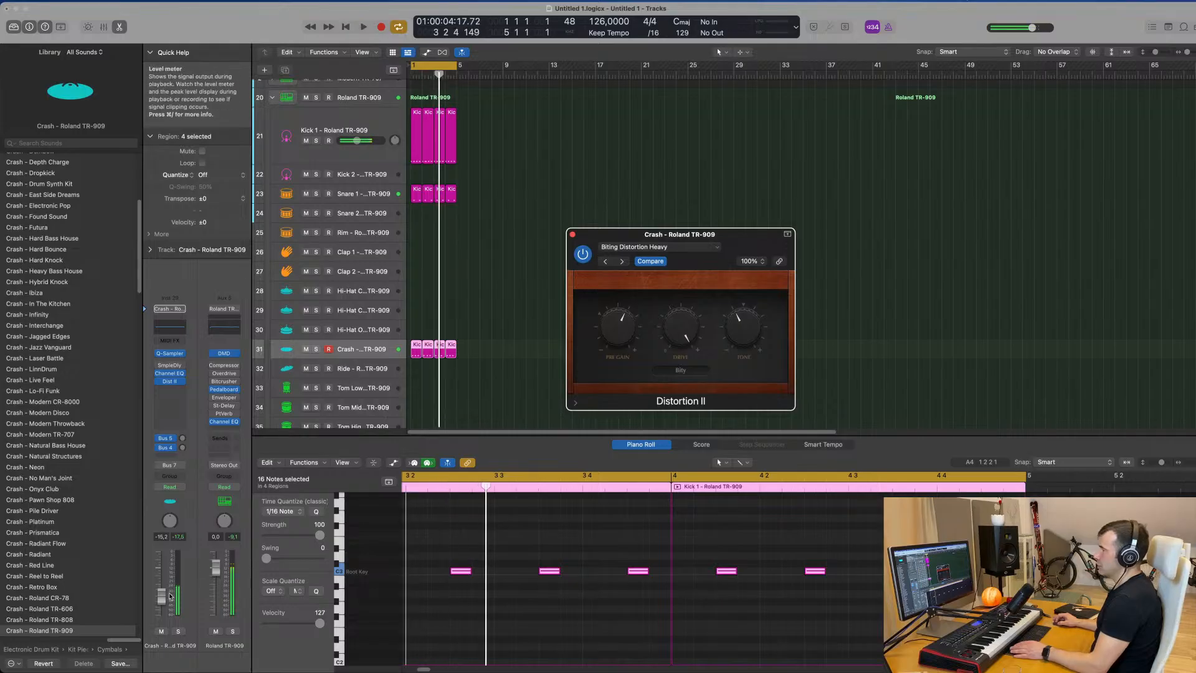
key("space")
key("space")
Insert a Compressor after Distortion II on the Crash track and set its threshold to -22.5 dB
left_click(177, 392)
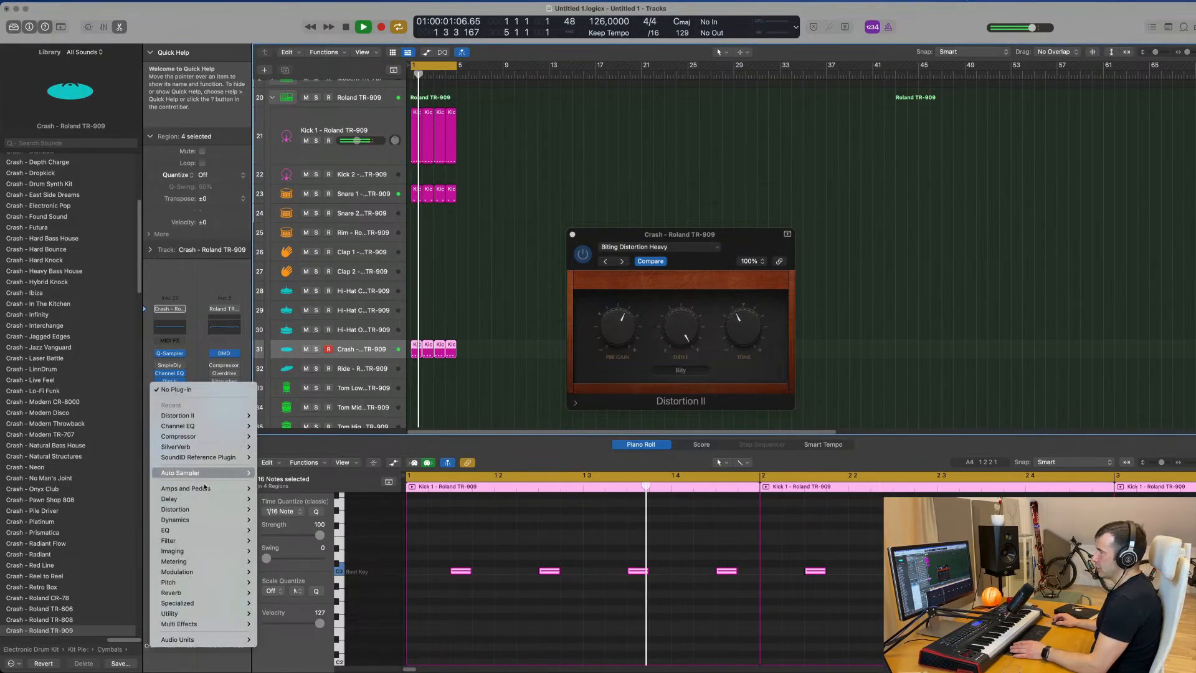
mouse_move(212, 436)
left_click(272, 437)
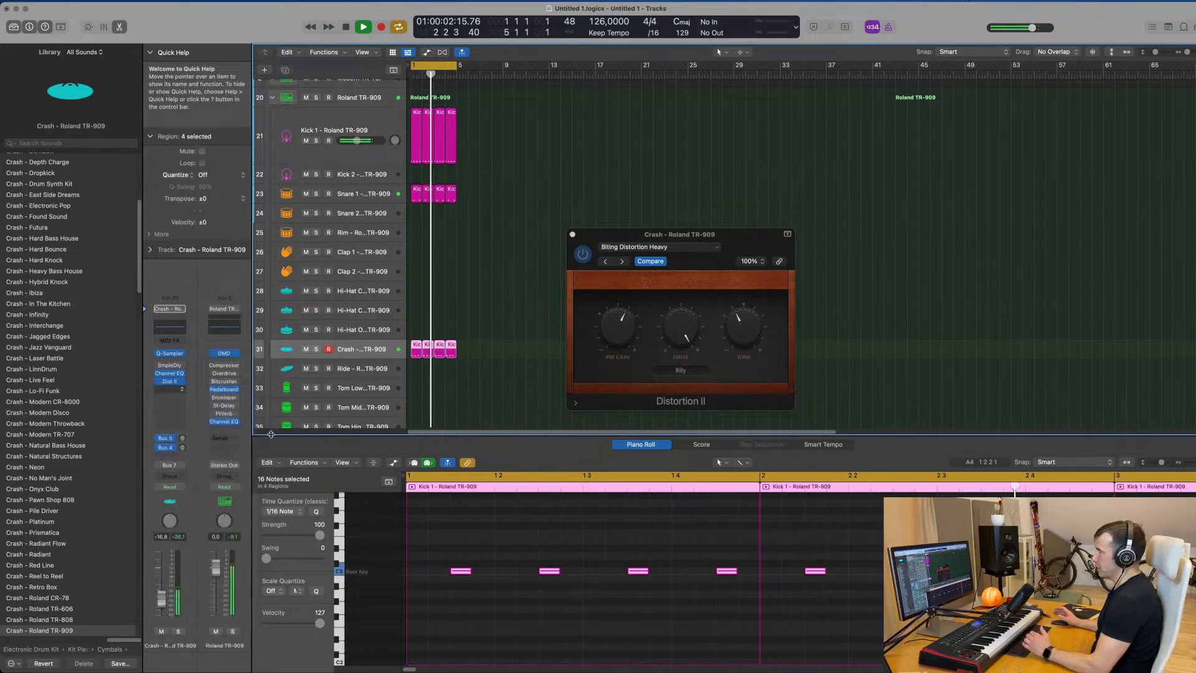
left_click_drag(591, 120, 643, 134)
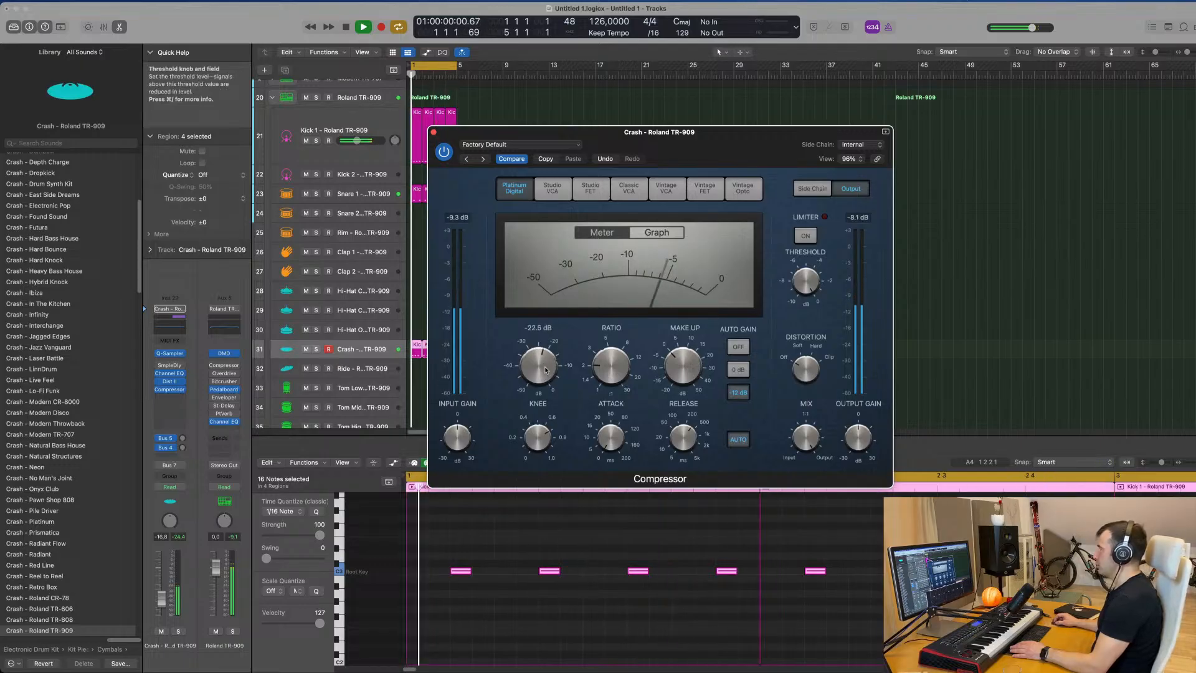
left_click_drag(626, 342, 627, 340)
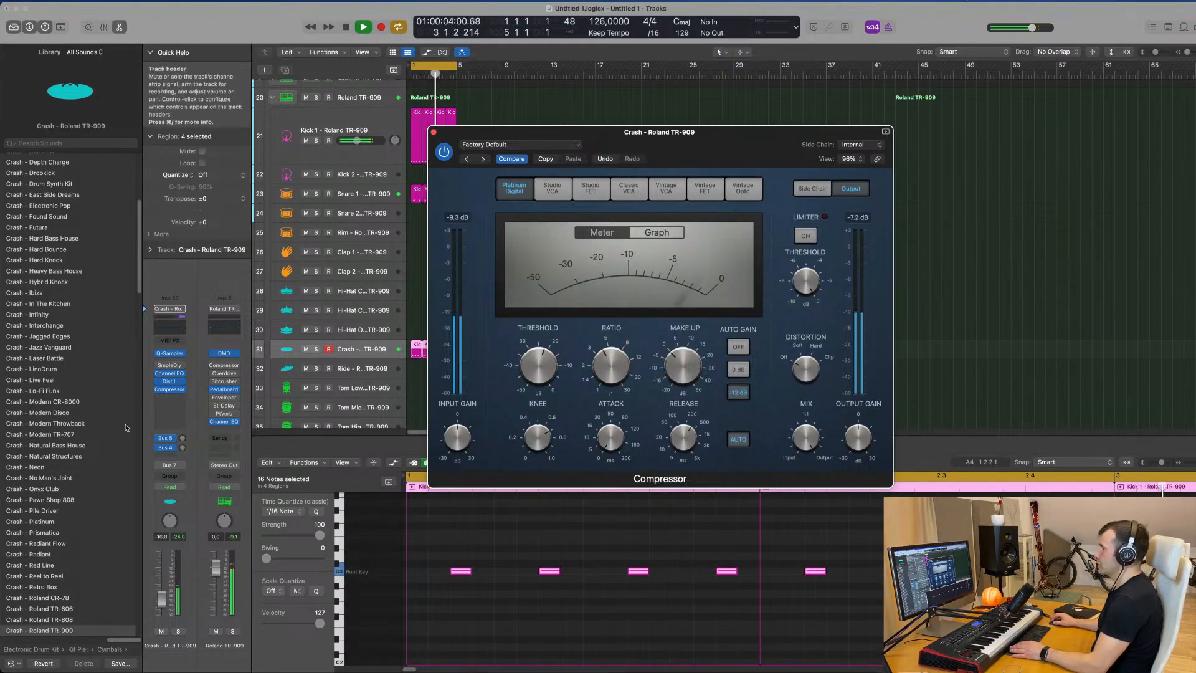
Set the Crash track's volume to -20.0 dB and the Snare 1 track's to about -14.8 dB, closing the Compressor window
left_click_drag(161, 599, 164, 609)
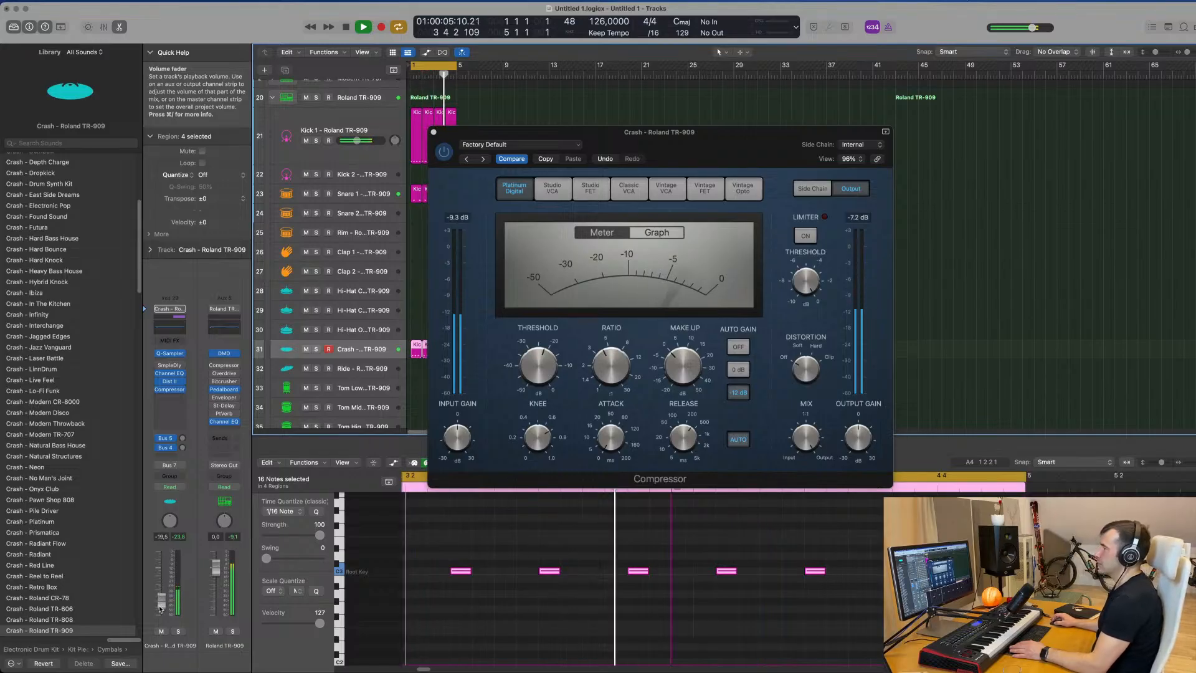
left_click_drag(161, 602, 161, 601)
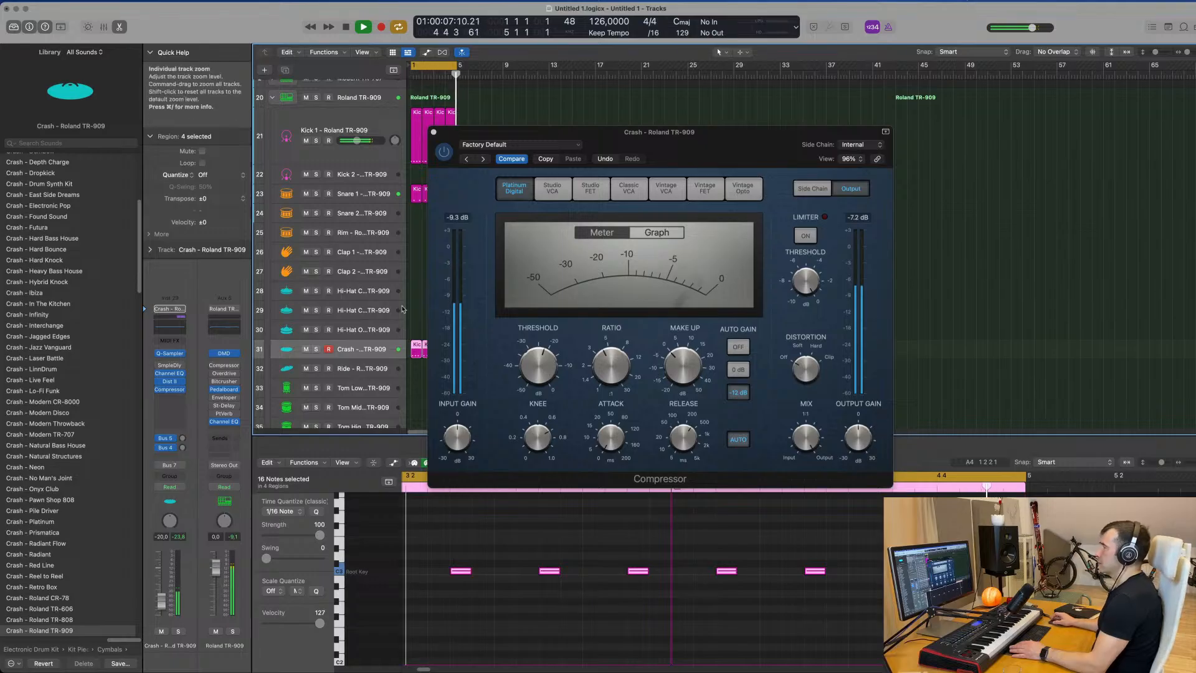
left_click(434, 133)
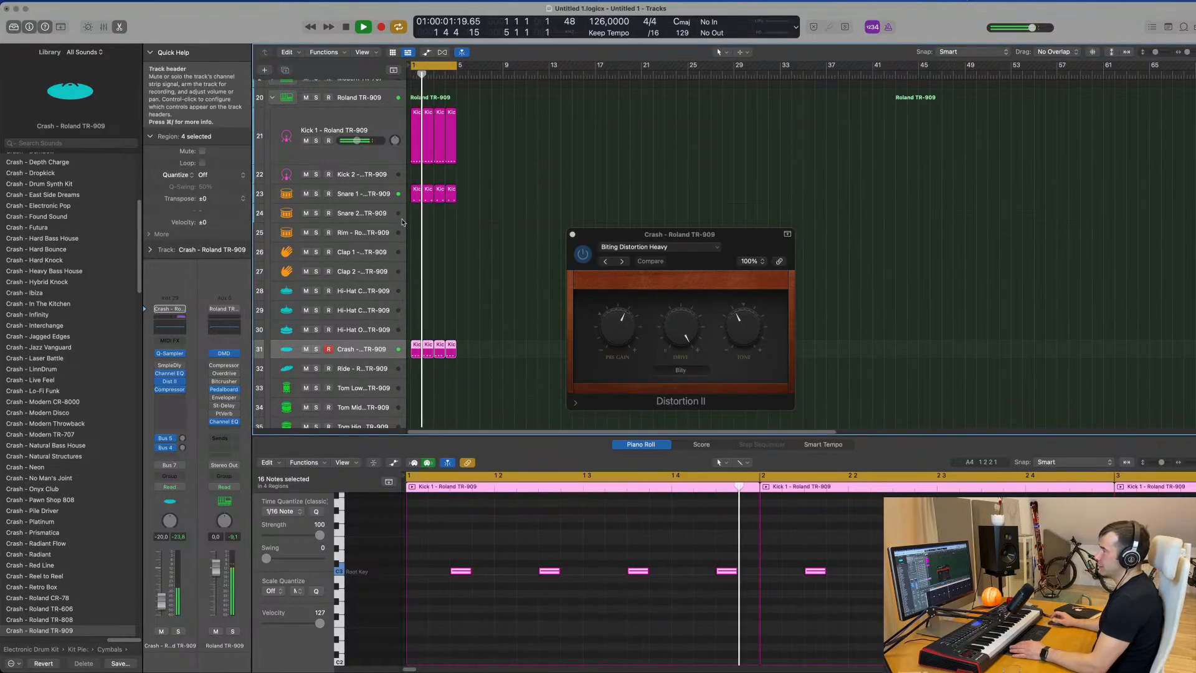
left_click(386, 197)
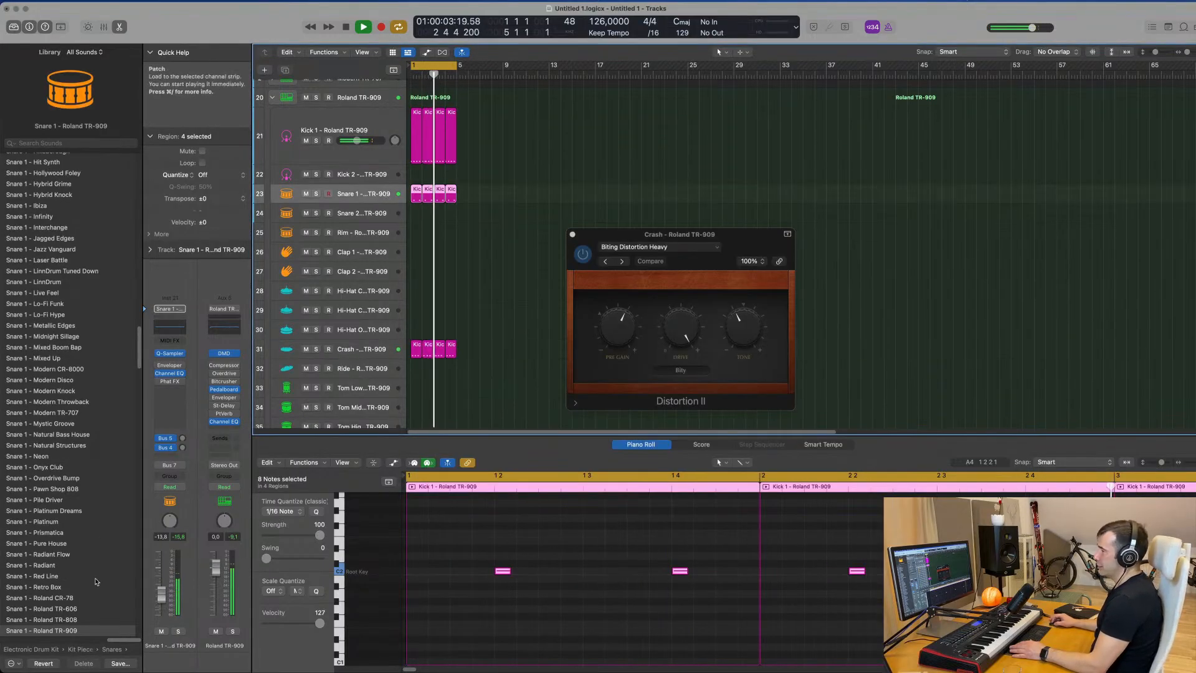
left_click_drag(162, 595, 163, 597)
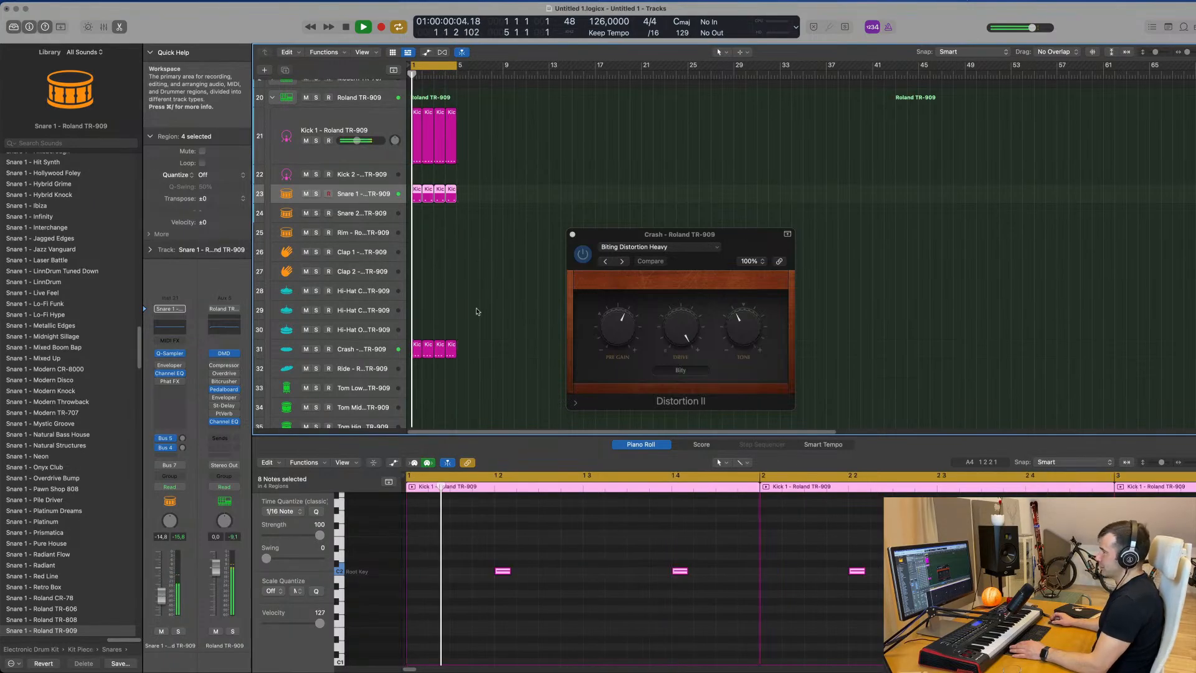
Move the first Kick 1 region to bar 1 of the Ride track and transpose its four notes up to the root key
scroll(492, 296, "down", 4)
left_click(497, 294)
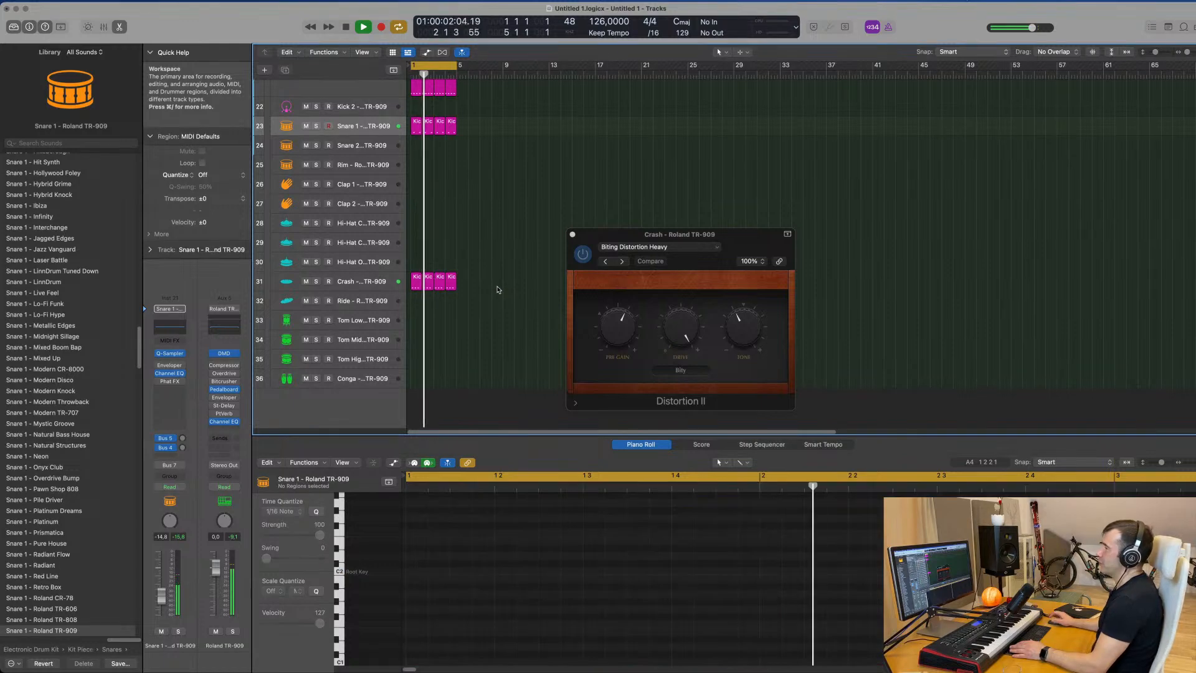
left_click(415, 93)
left_click_drag(415, 93, 416, 302)
key("space")
left_click_drag(420, 538, 714, 629)
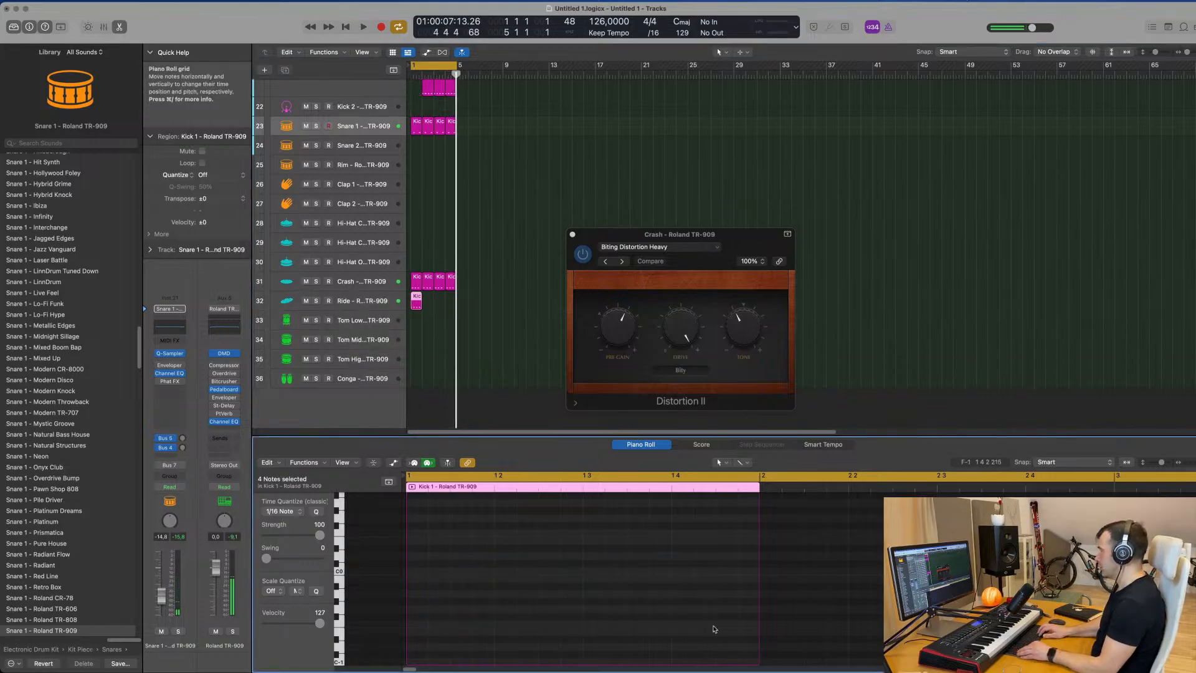
Repeat the Ride region to fill four bars and play the result with the Ride track selected
left_click_drag(462, 312, 421, 298)
key("super+r")
key("super+r")
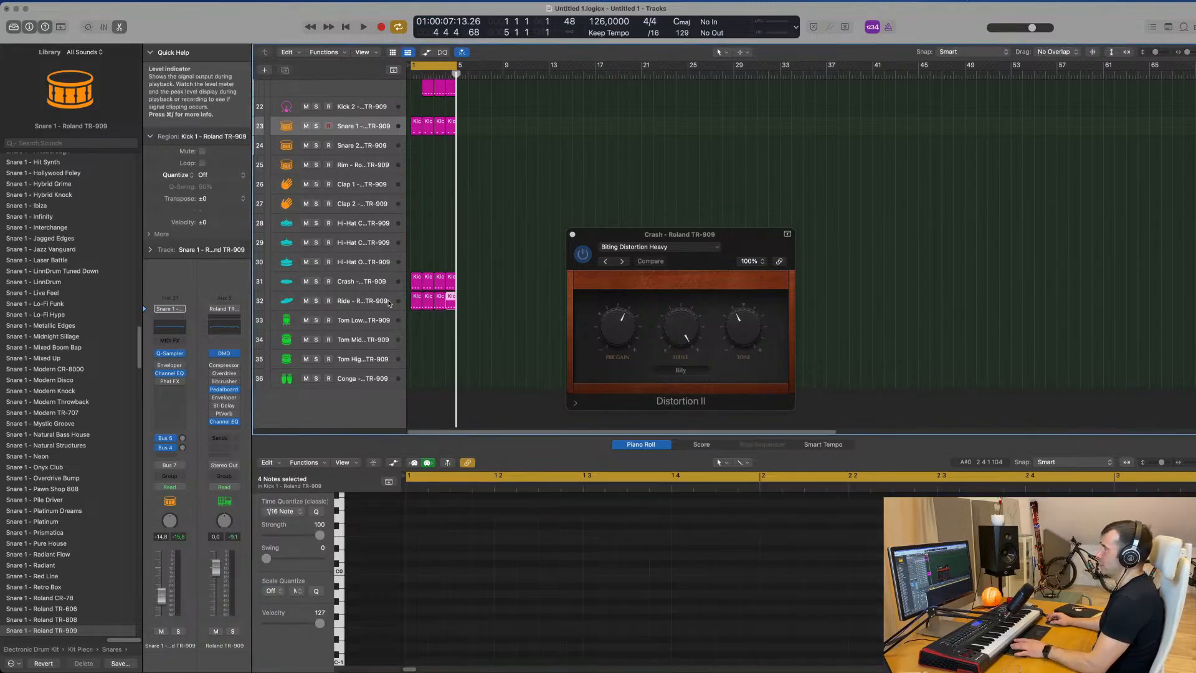
left_click(399, 299)
key("space")
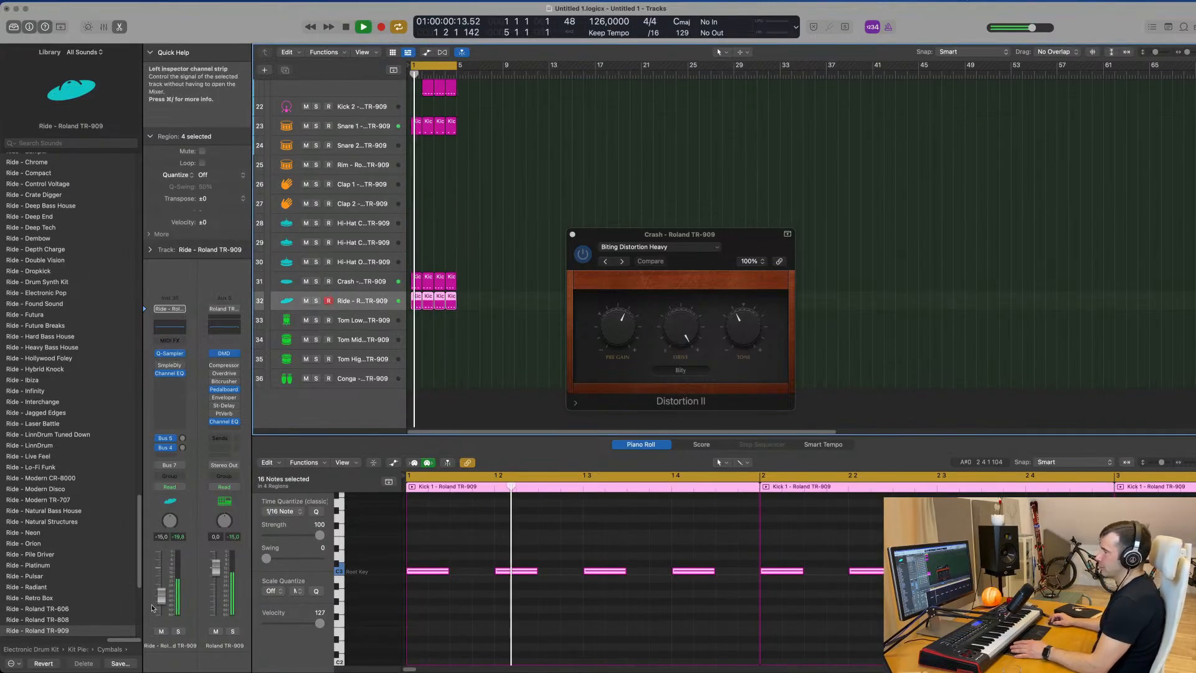
Fill the empty first bar of the Kick 1 track with a copy of its bar 2 region
scroll(429, 110, "up", 3)
key("space")
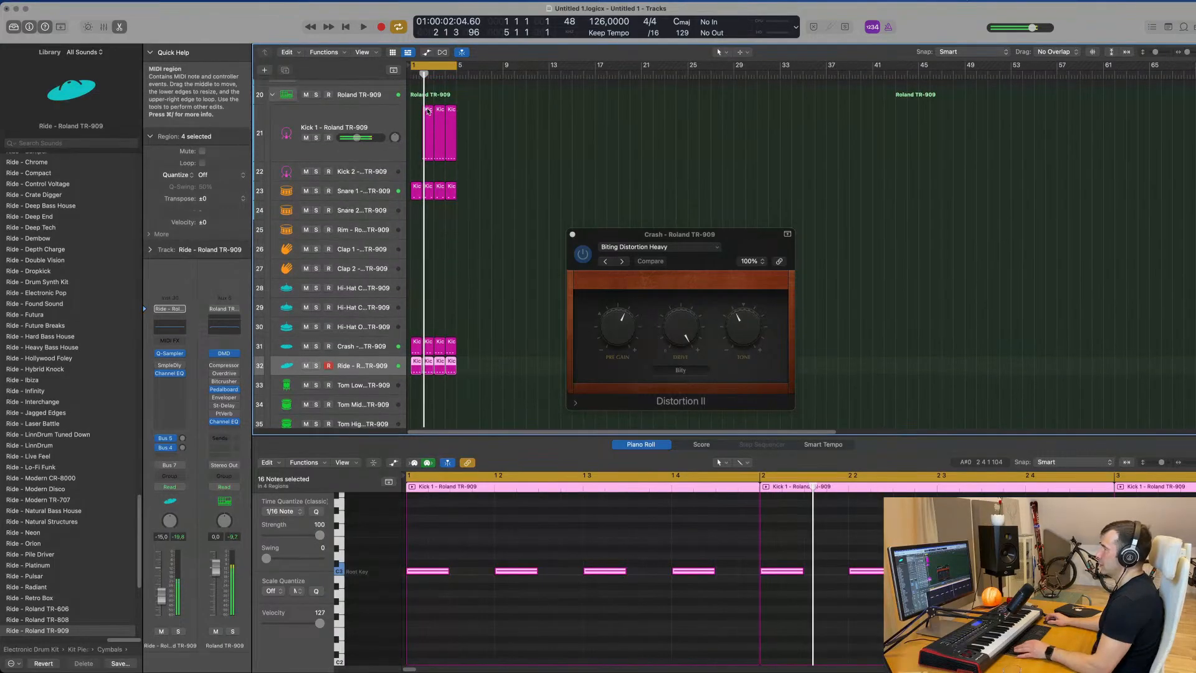
left_click(429, 109)
scroll(499, 275, "down", 2)
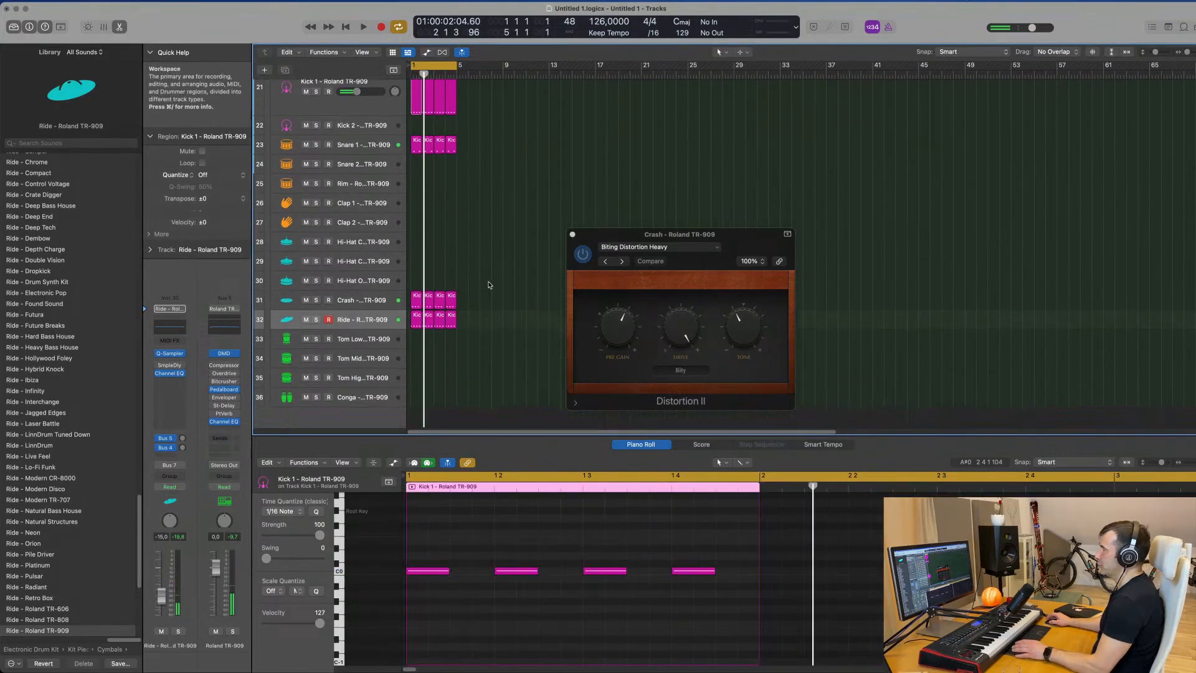
scroll(502, 274, "down", 1)
key("space")
Lower the Ride track's volume to -25.5 dB during playback
left_click(387, 312)
key("space")
mouse_move(161, 596)
left_mouse_down()
mouse_move(163, 625)
mouse_move(161, 601)
left_mouse_up()
key("space")
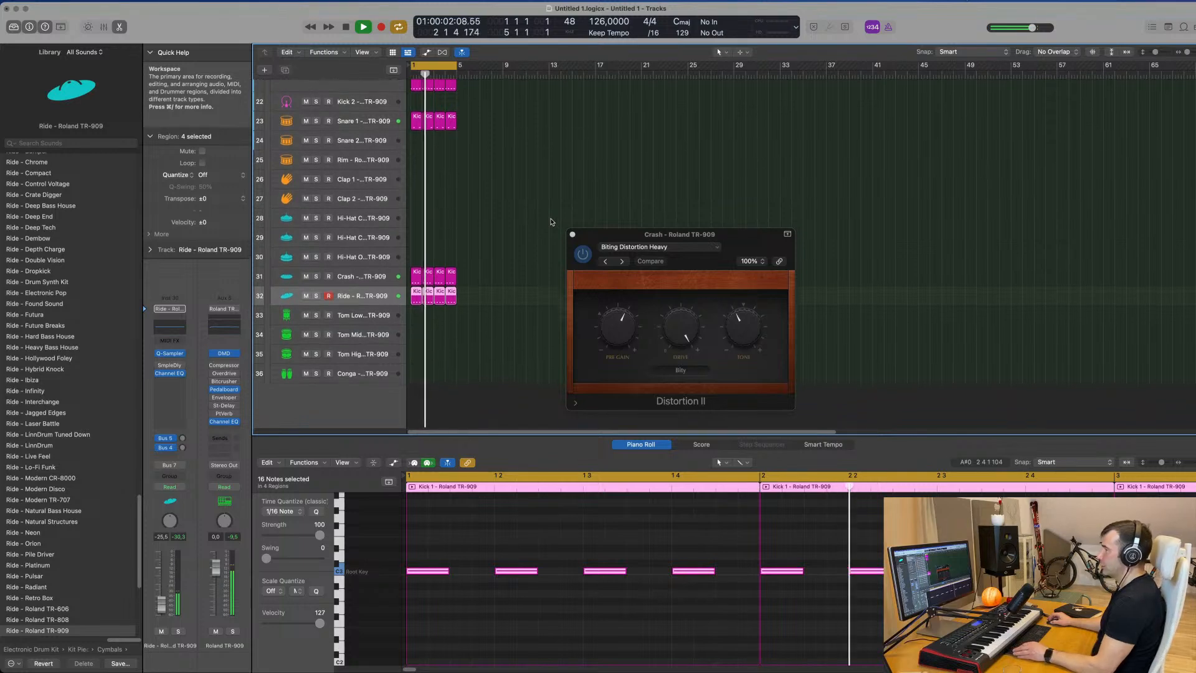
Expand the Modern TR-707 kit and audition its Tambourine and Cowbell tracks over the groove
scroll(560, 224, "up", 5)
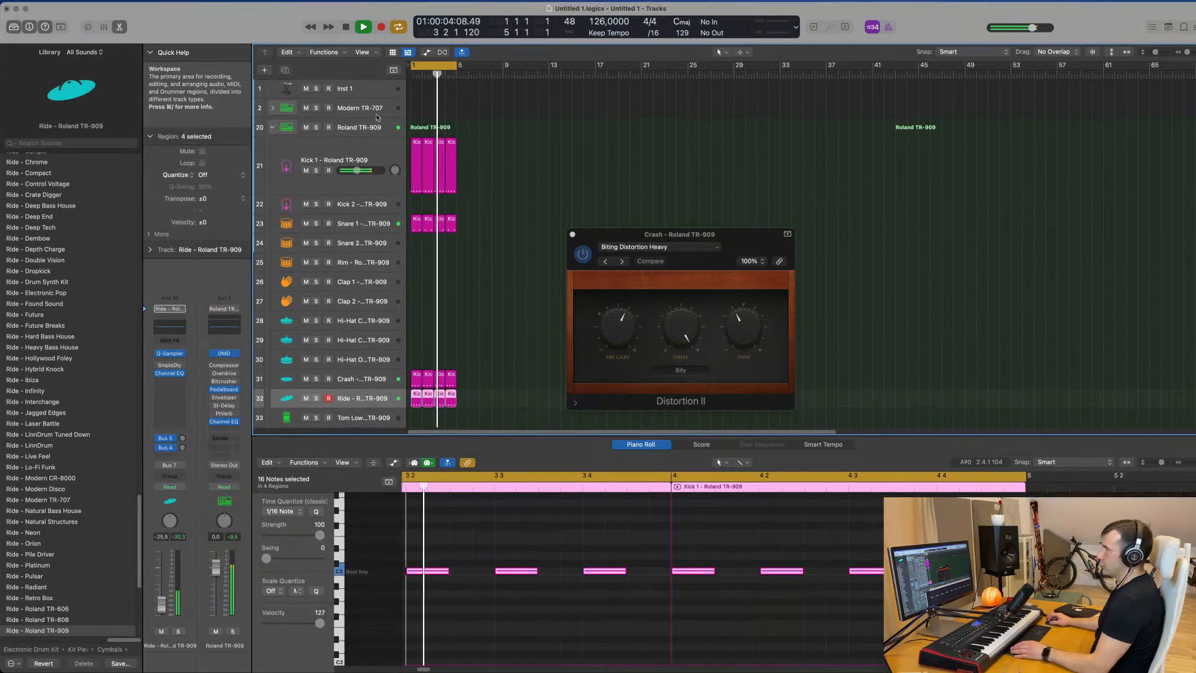
left_click(272, 108)
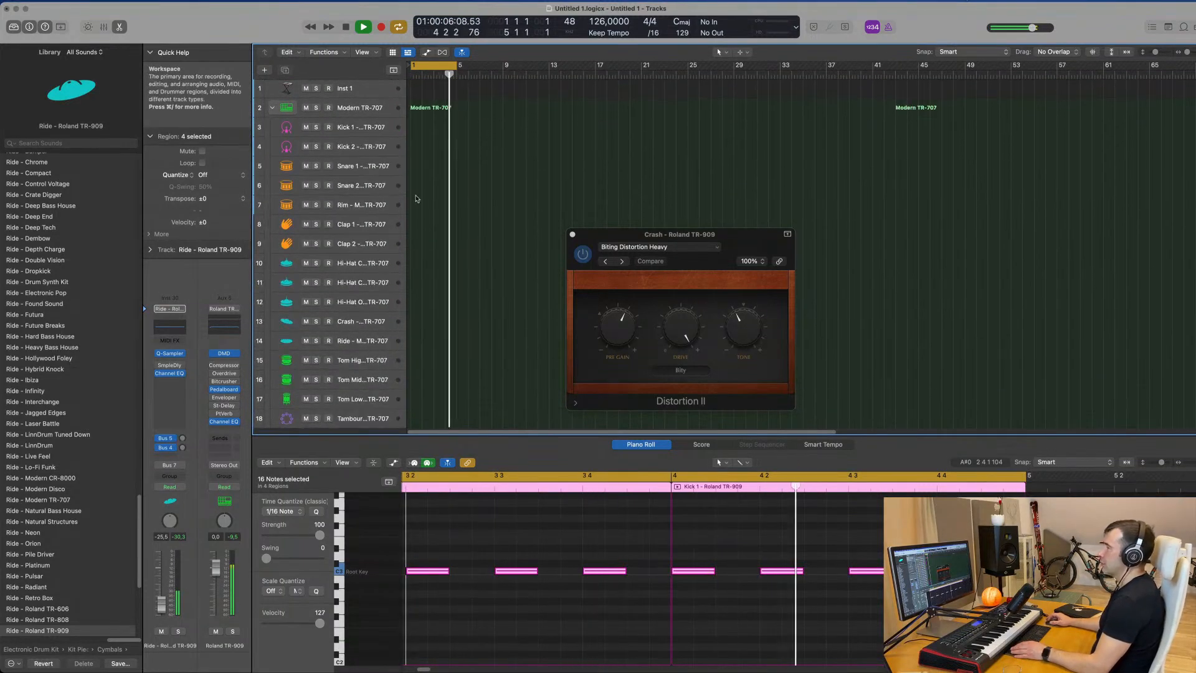
scroll(384, 297, "down", 2)
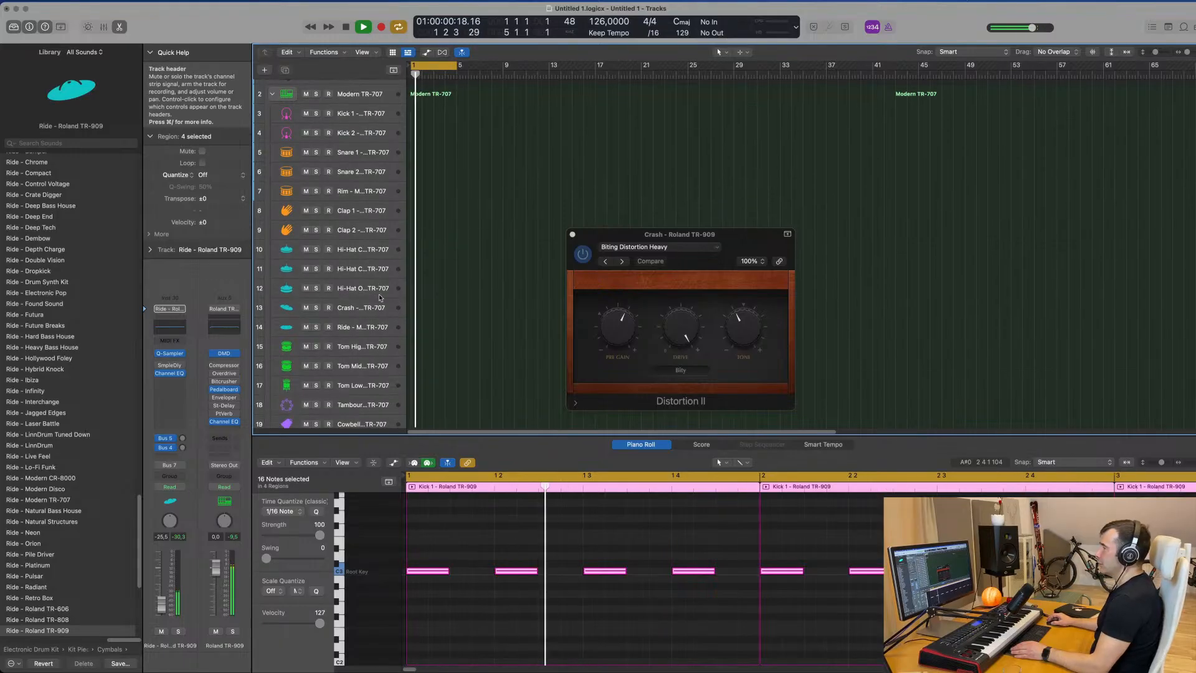
scroll(384, 297, "down", 5)
left_click(352, 312)
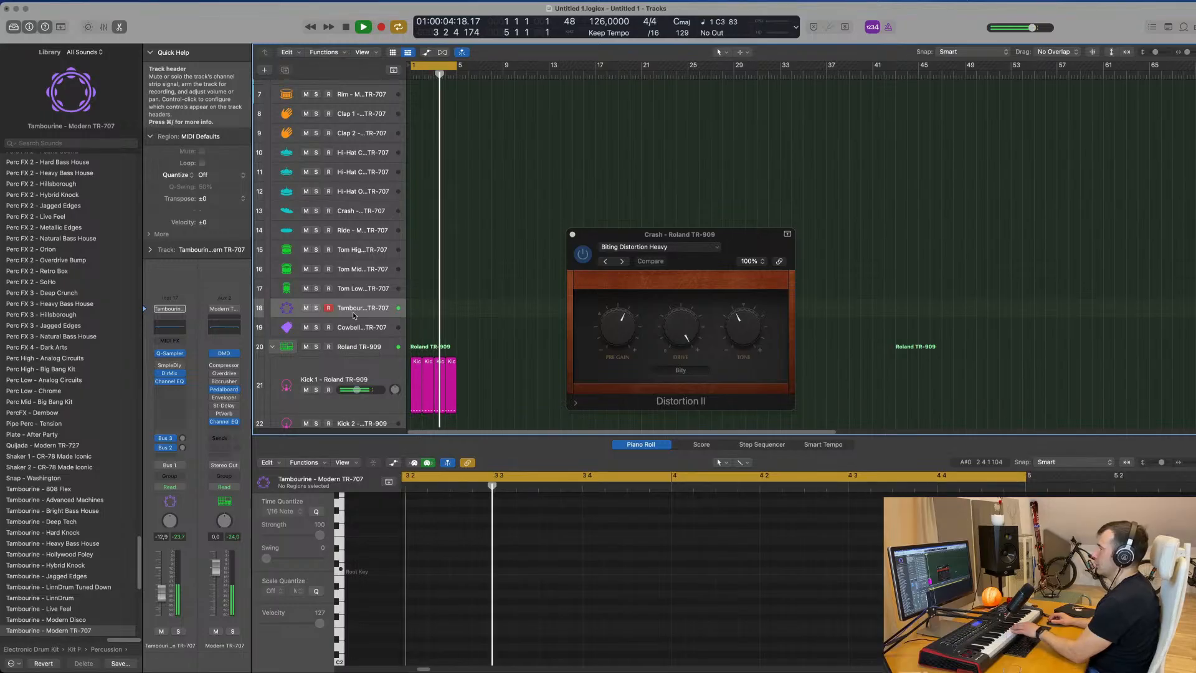
left_click(357, 327)
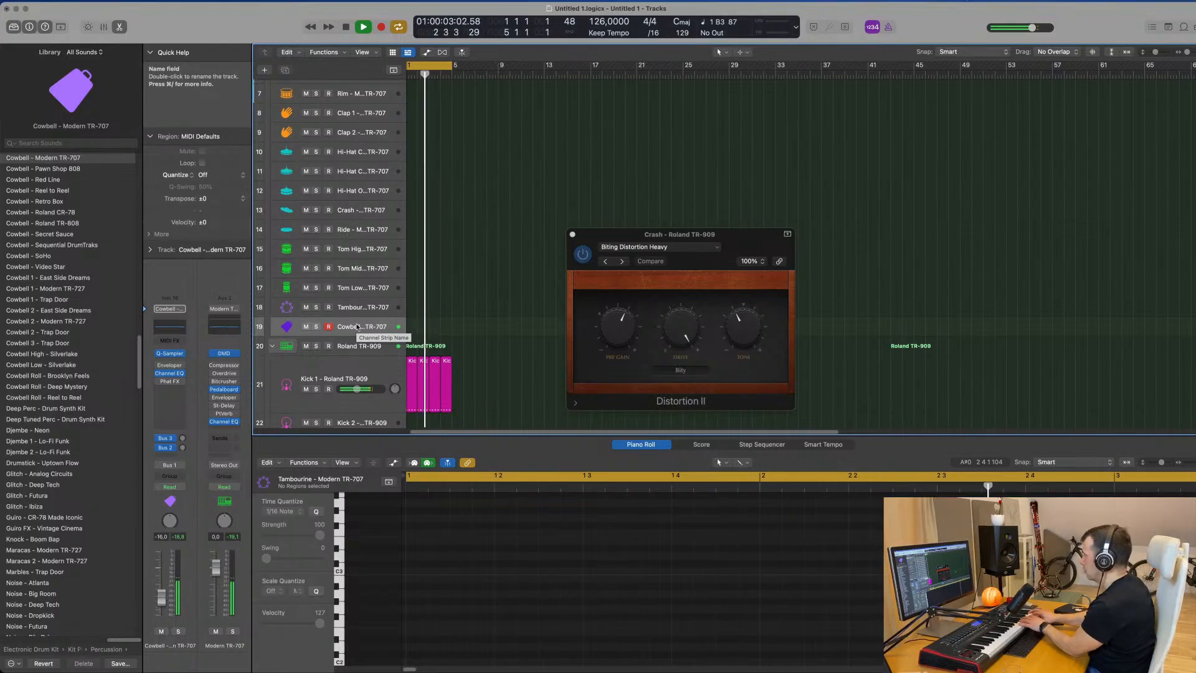
Copy a Kick 1 region to bar 1 of the TR-707 Cowbell track and lower that track's volume to -23.5 dB
scroll(426, 349, "down", 3)
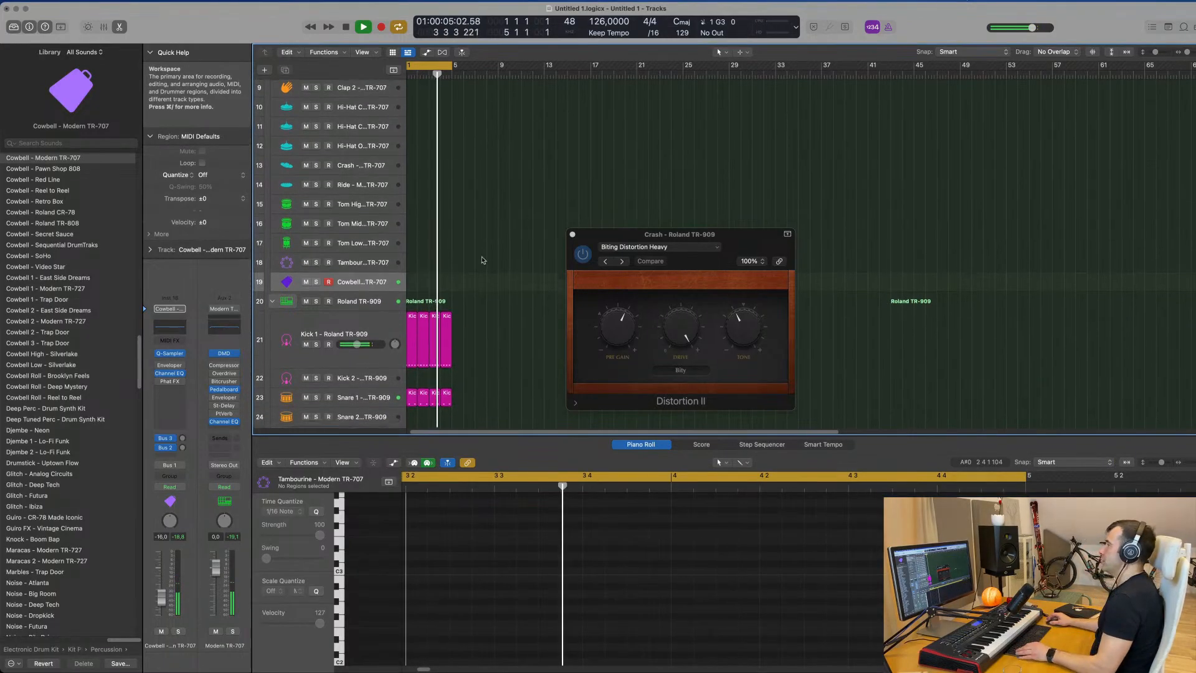
left_click(435, 317)
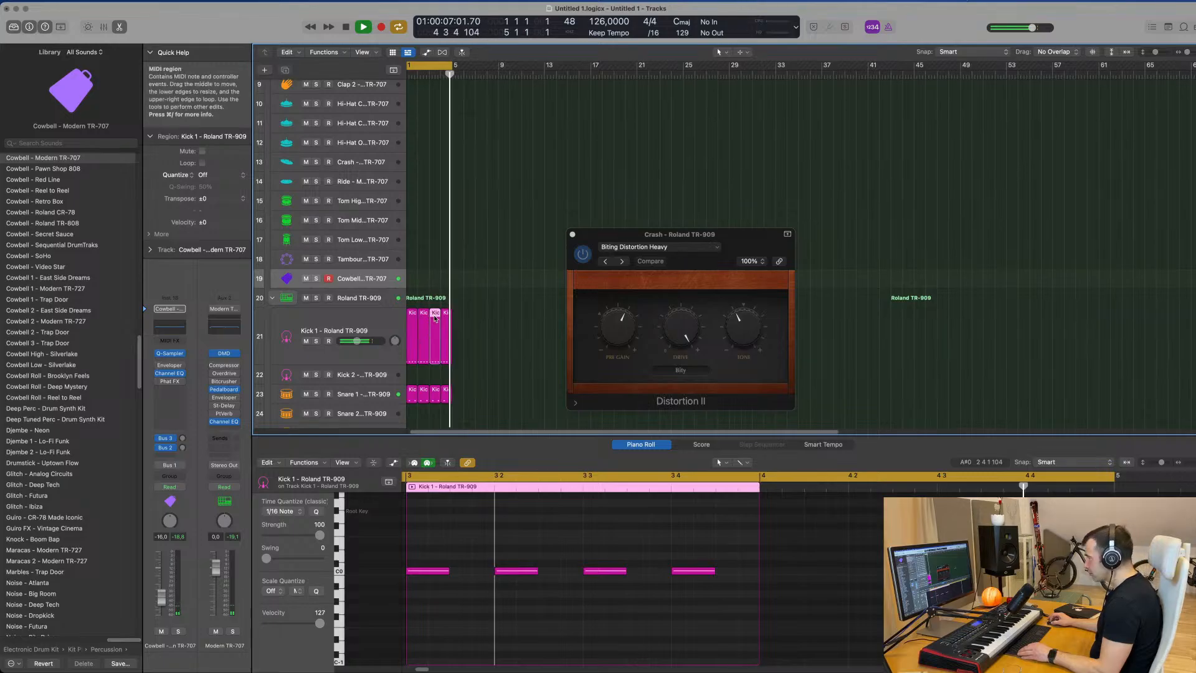
left_click_drag(435, 318, 413, 279)
key("space")
key("space")
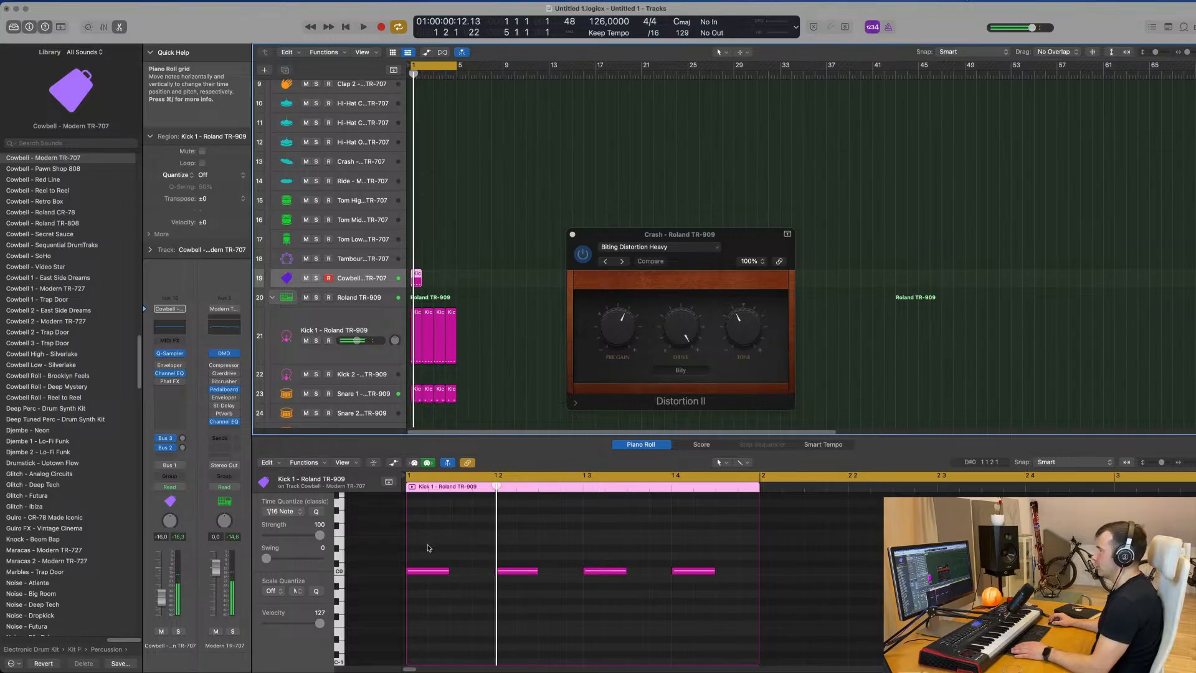
key("space")
key("space")
Delete the first and third cowbell notes and shift the remaining two half a beat later
left_click_drag(444, 535, 429, 602)
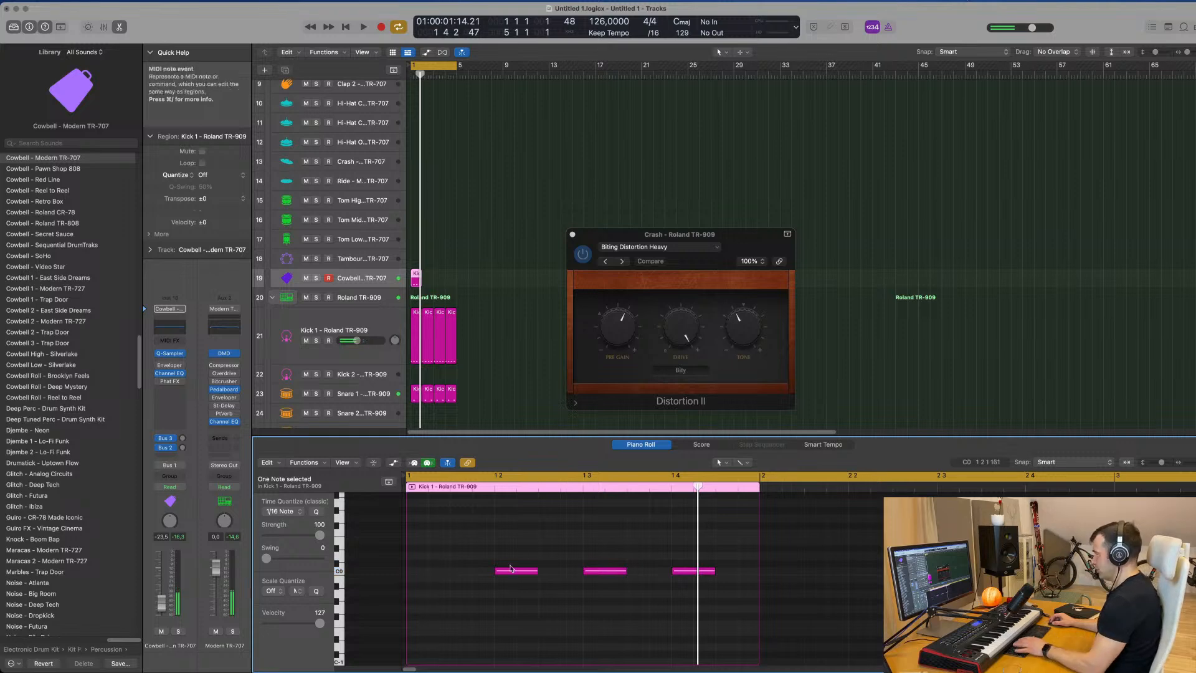
left_click_drag(564, 534, 603, 602)
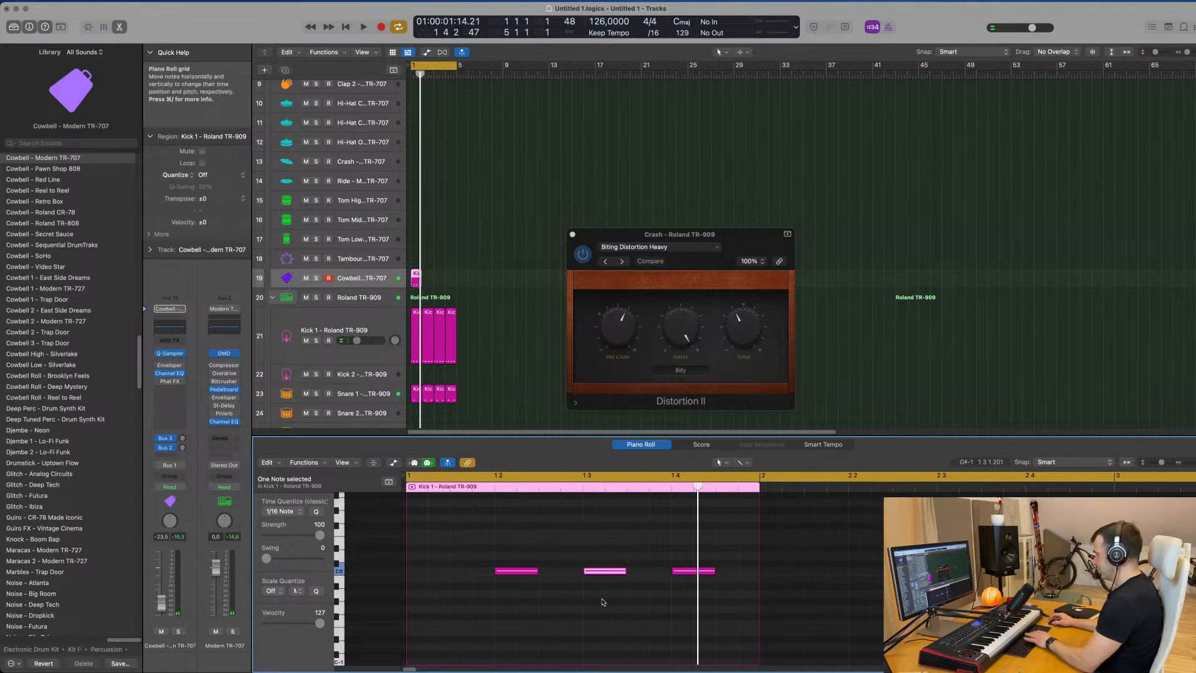
left_click_drag(504, 542, 716, 606)
left_click_drag(522, 573, 564, 574)
key("space")
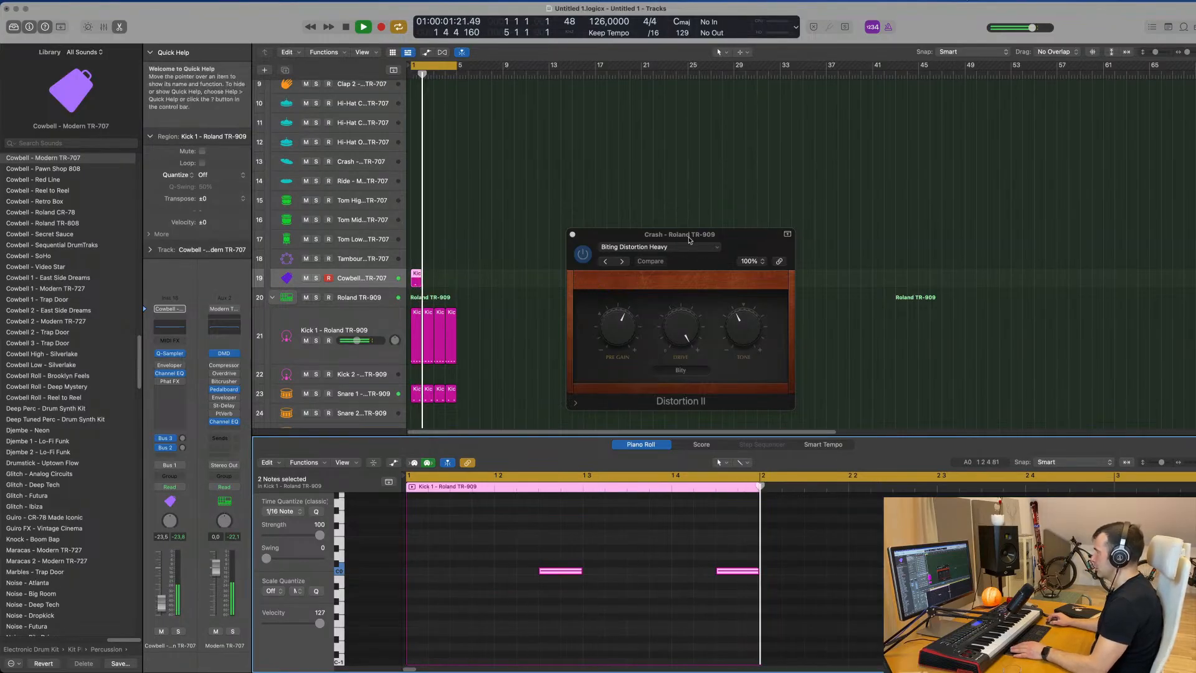
Repeat the one-bar Cowbell region to fill four bars, with the Distortion II window moved out of the way
left_click_drag(622, 234, 787, 122)
left_click_drag(454, 278, 407, 287)
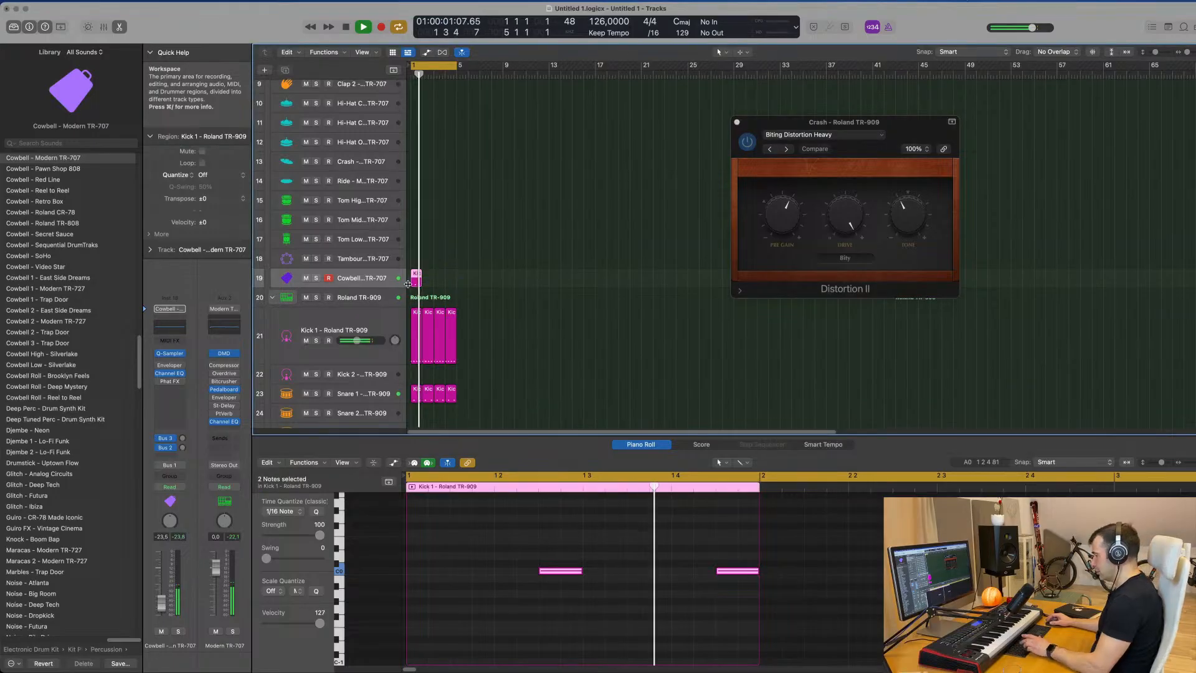
key("super+r")
key("super+r")
key("super+r")
left_click(384, 283)
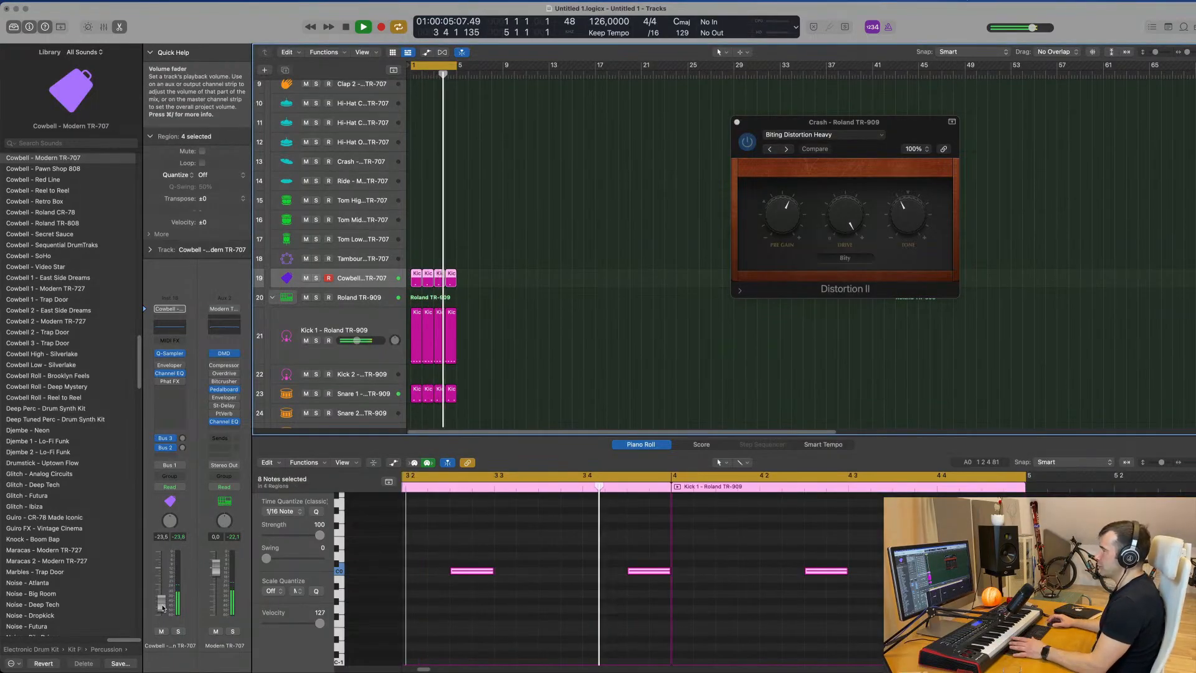
Play back the groove and try transposing the cowbell notes in the selected regions, then undo the change
key("space")
left_click(455, 529)
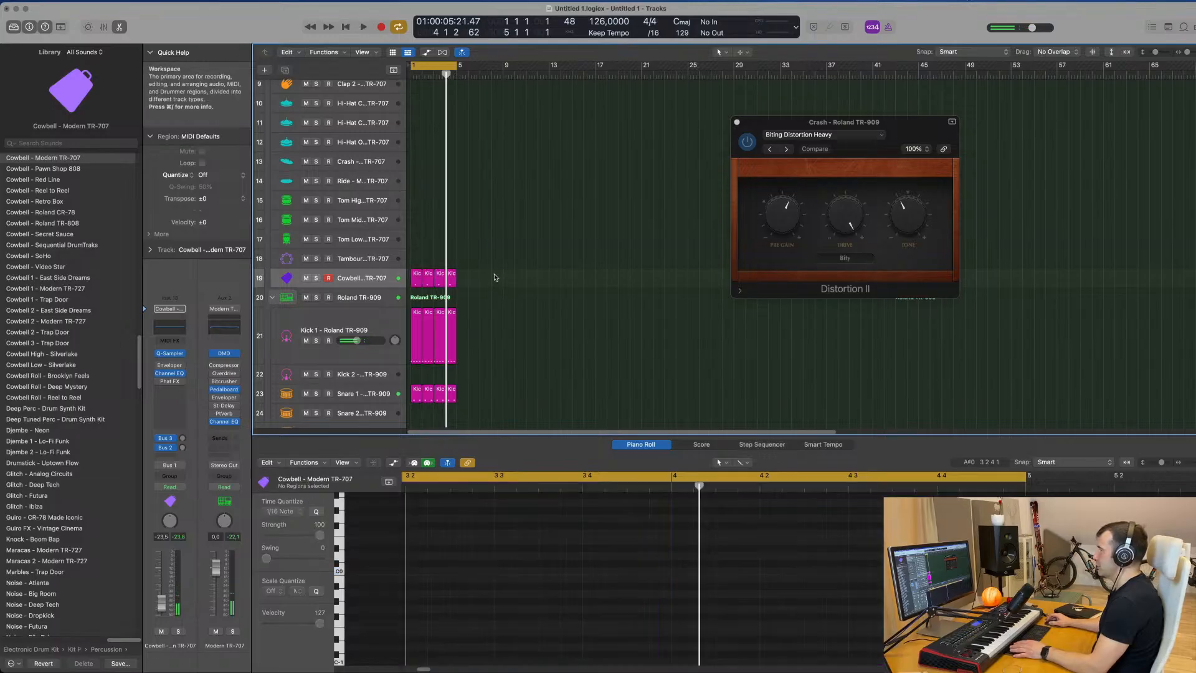
key("space")
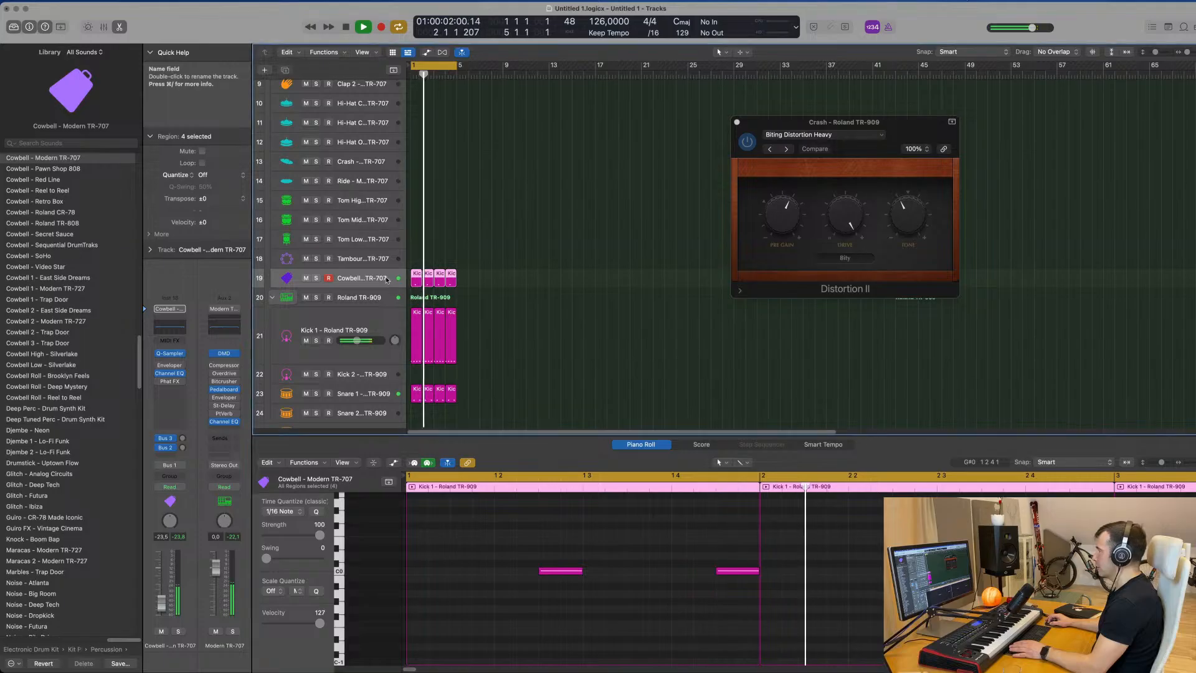
scroll(589, 578, "up", 3)
scroll(589, 579, "down", 2)
left_click_drag(508, 547, 903, 637)
key("space")
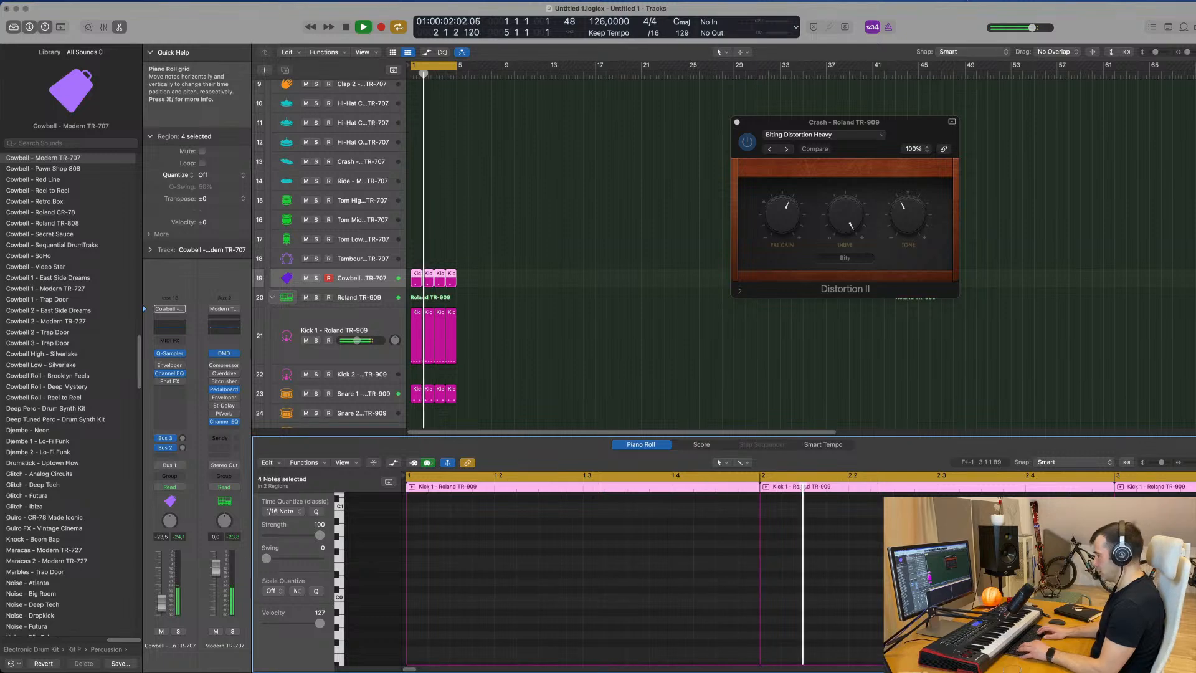
key("super+z")
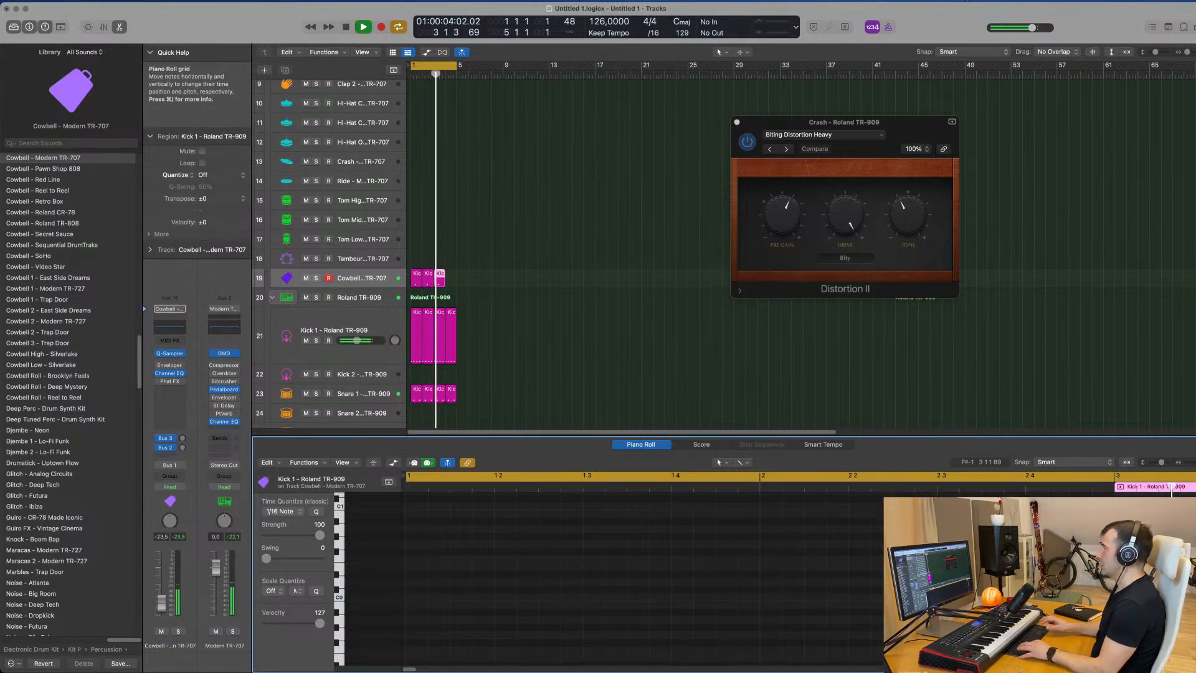
Repeat the third Cowbell region to fill bar 4 and select all four regions on the track
key("space")
left_click_drag(508, 264, 439, 293)
key("super+r")
key("space")
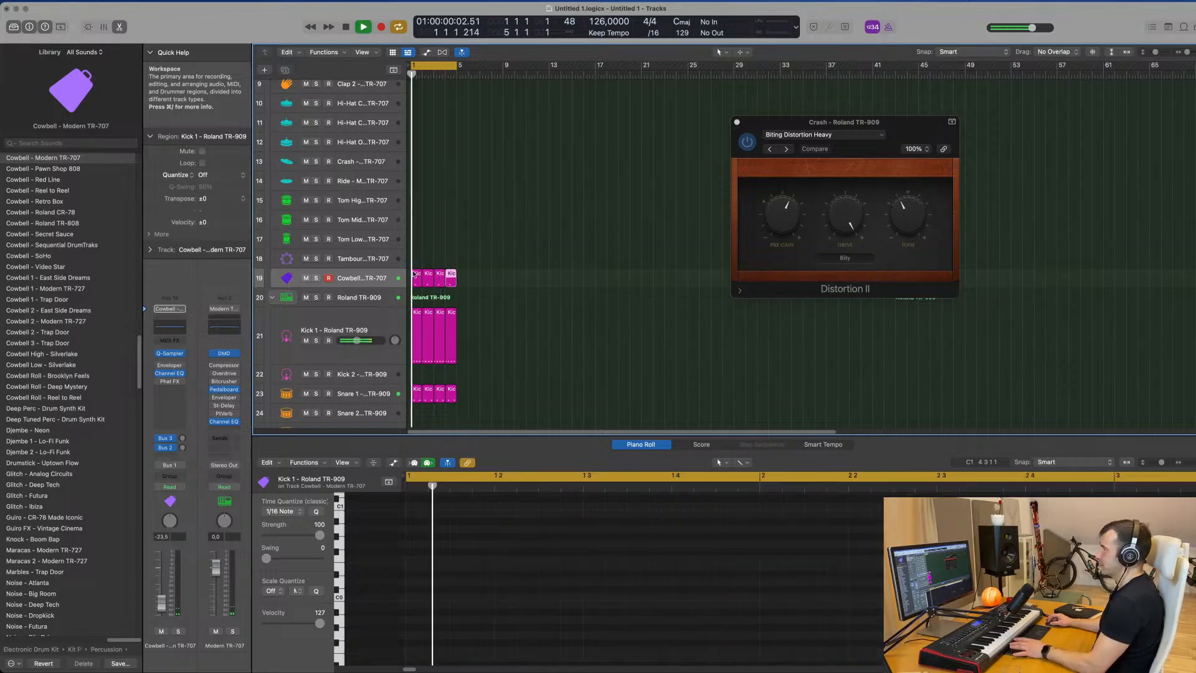
left_click(370, 279)
scroll(489, 264, "down", 6)
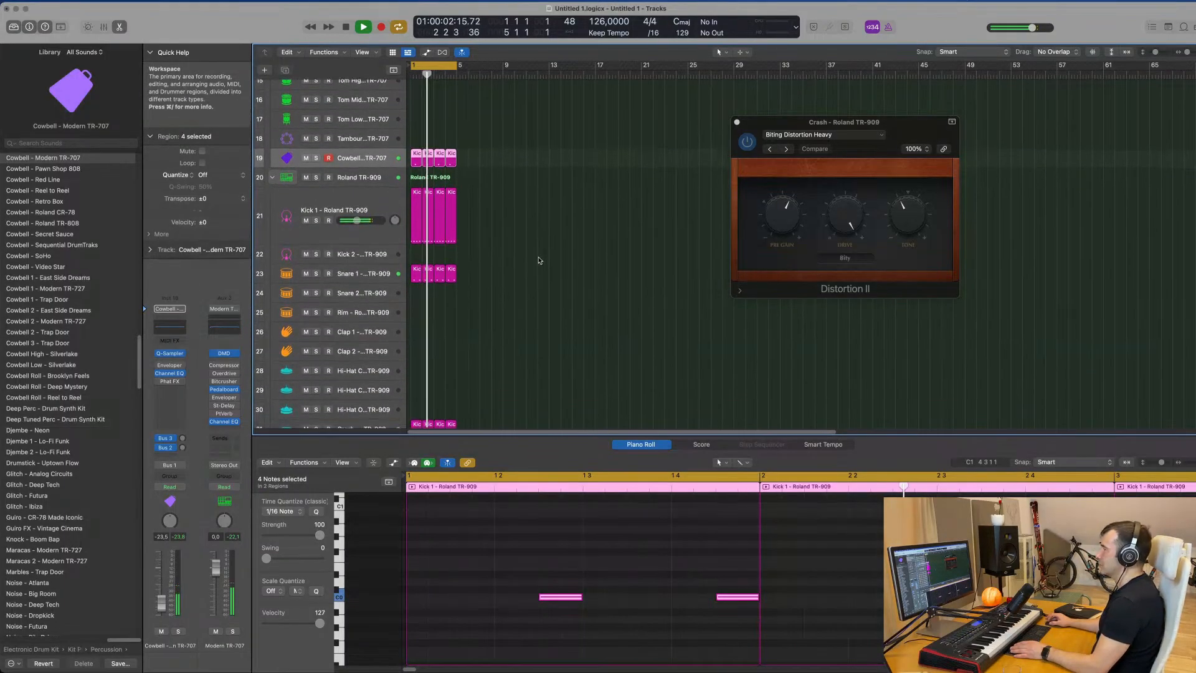
Enable Phat FX on the Cowbell track and load its Bright Dirt preset
left_click(170, 381)
left_click_drag(557, 128, 507, 150)
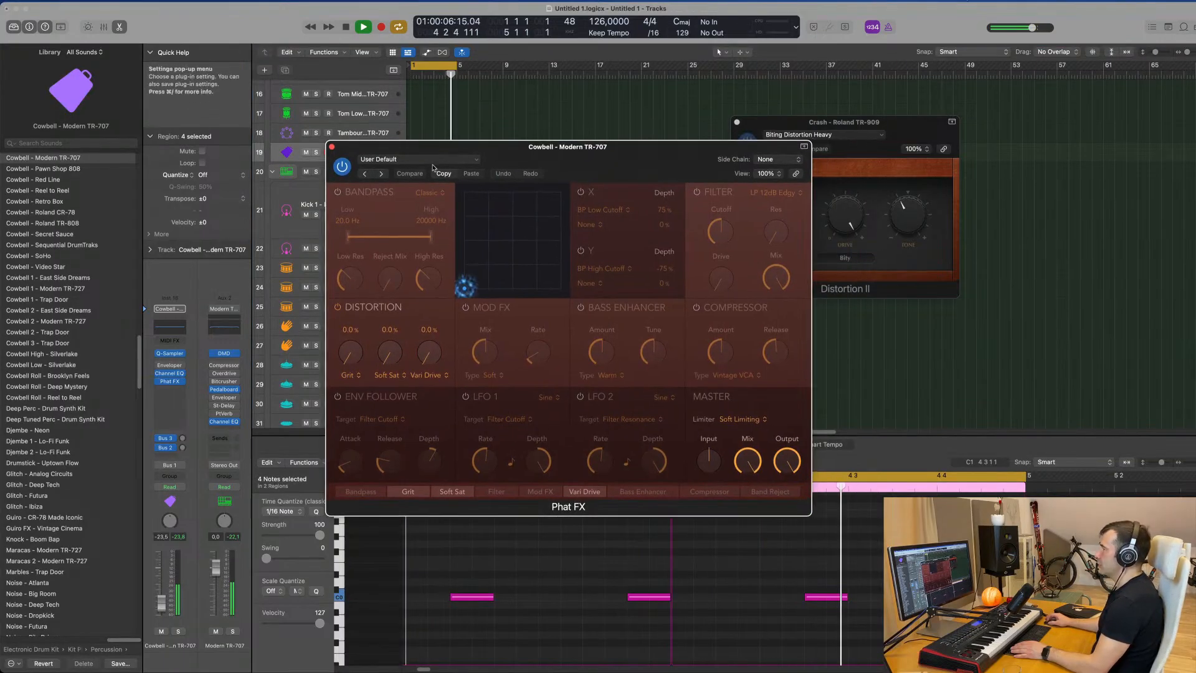
left_click(382, 174)
left_click_drag(393, 174, 536, 183)
left_click(517, 184)
left_click(517, 183)
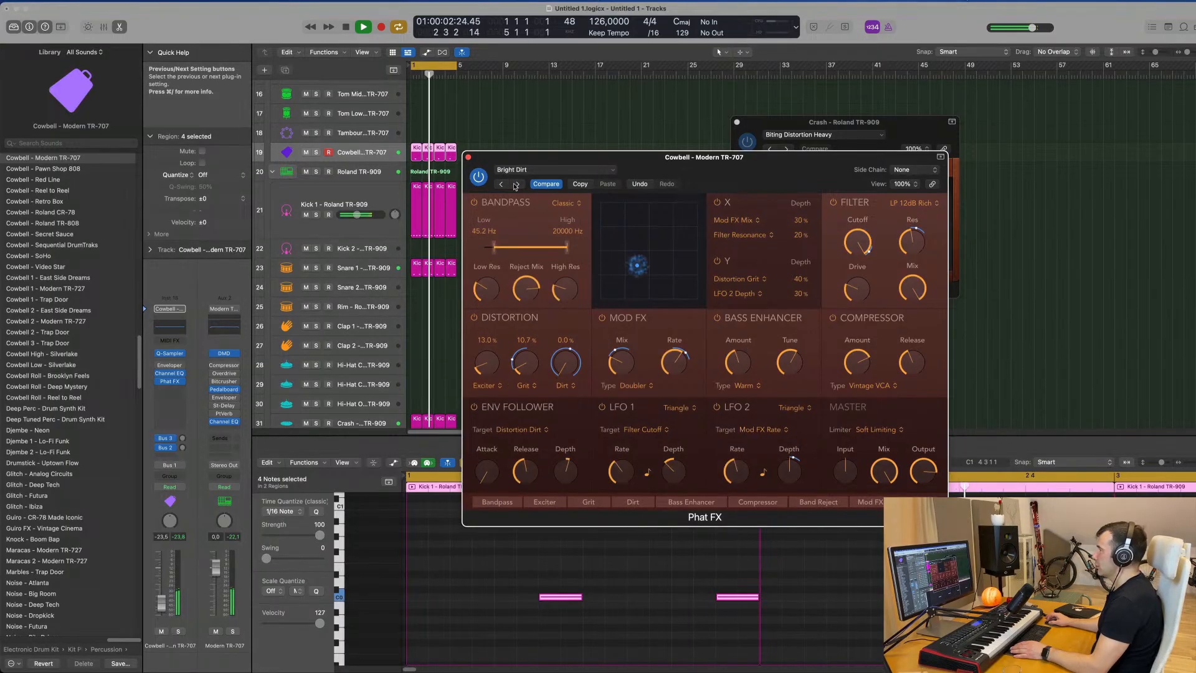
left_click_drag(633, 161, 646, 161)
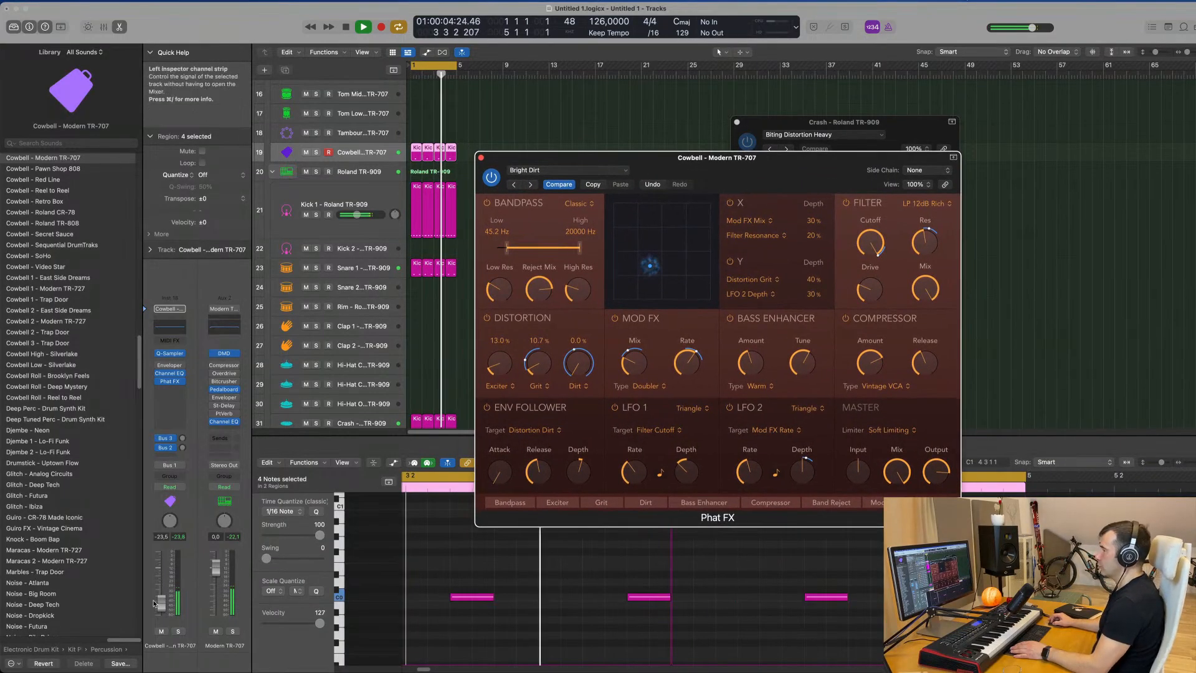
Raise the Cowbell track's Bus 3 reverb send, its Bus 2 delay send to -4.5 dB, and its volume to -19 dB
left_click_drag(162, 602, 161, 600)
mouse_move(181, 449)
left_mouse_down()
mouse_move(184, 439)
mouse_move(185, 450)
left_mouse_up()
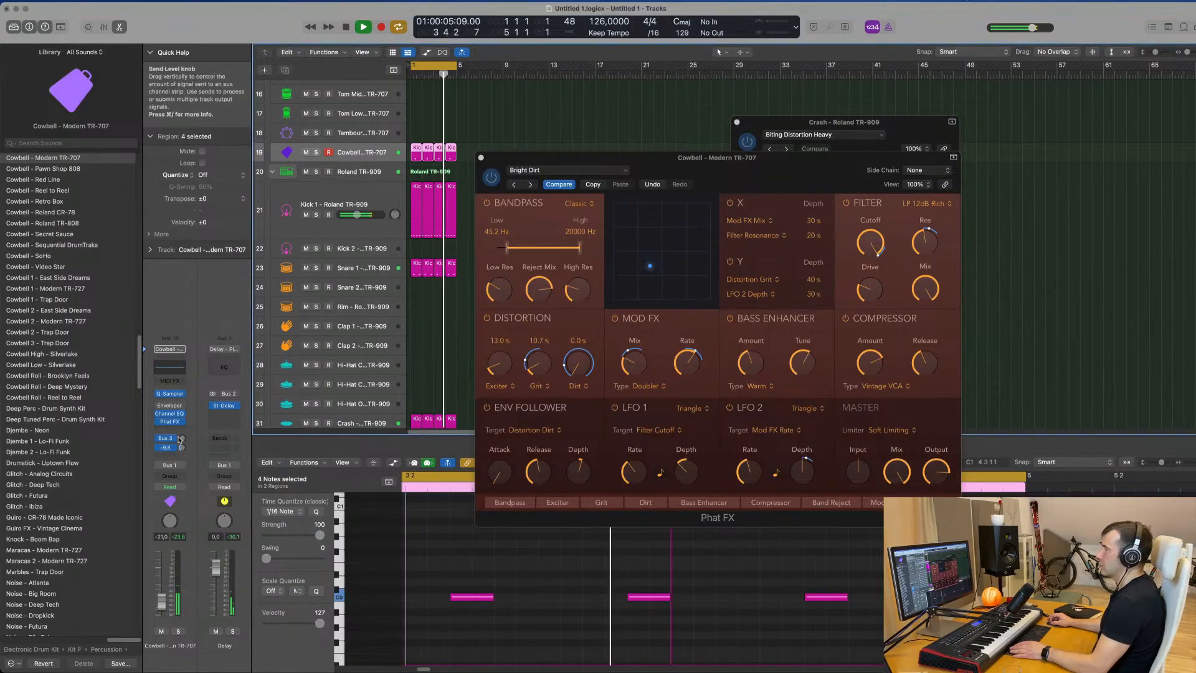
left_click_drag(184, 436, 194, 397)
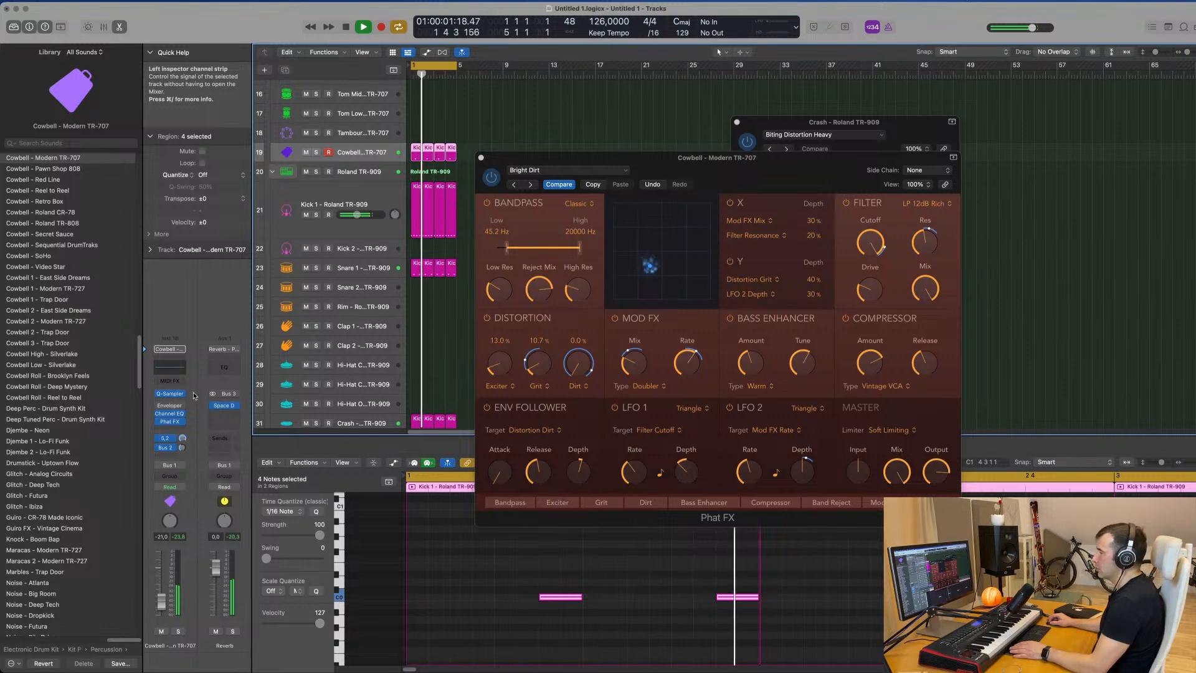
left_click(183, 448)
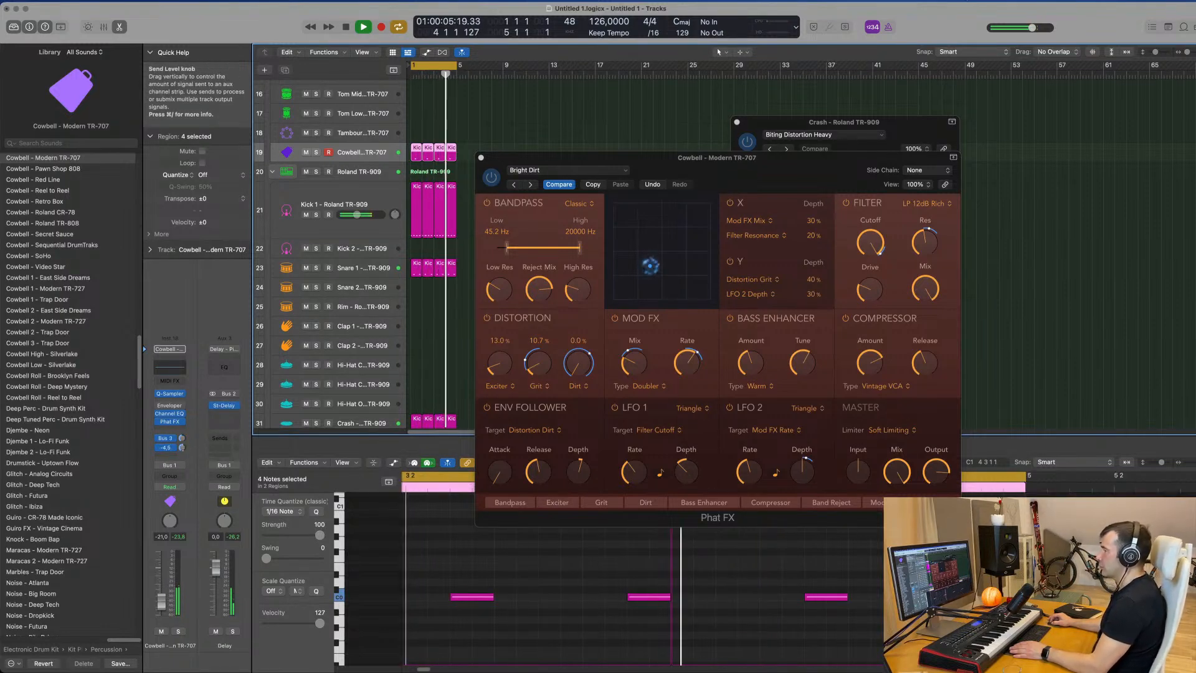
left_click_drag(163, 604, 164, 604)
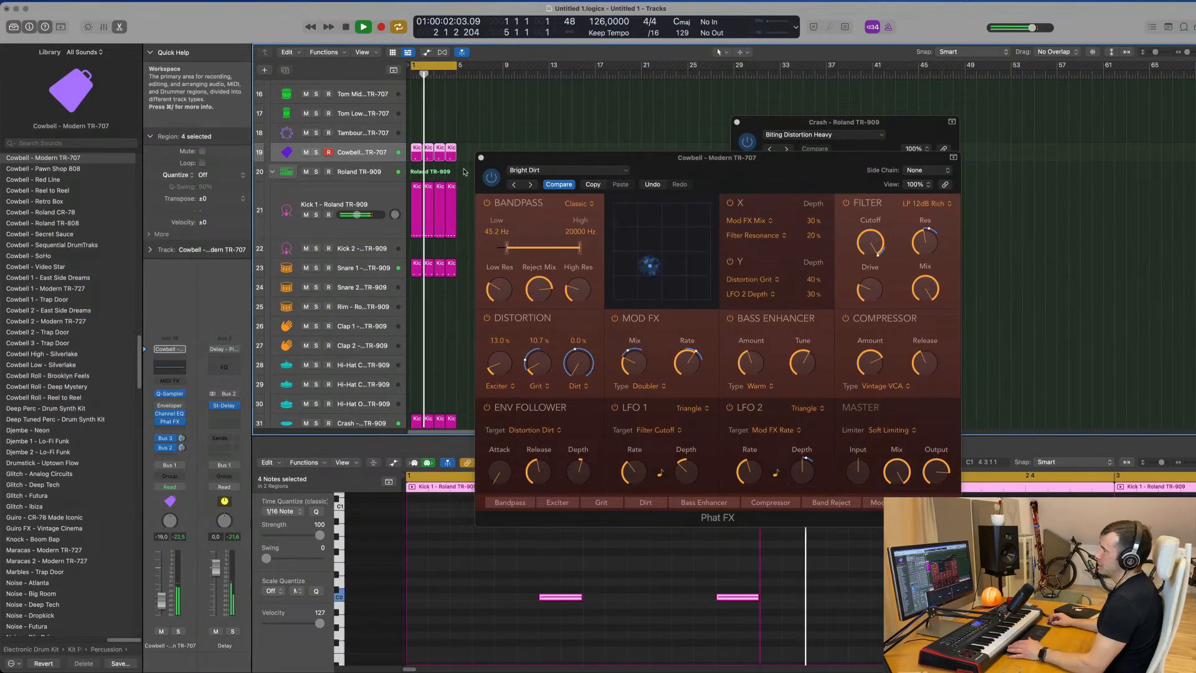
Close the Phat FX window and lower the Cowbell track's volume to -23 dB
left_click(498, 158)
left_click(481, 157)
scroll(505, 204, "up", 10)
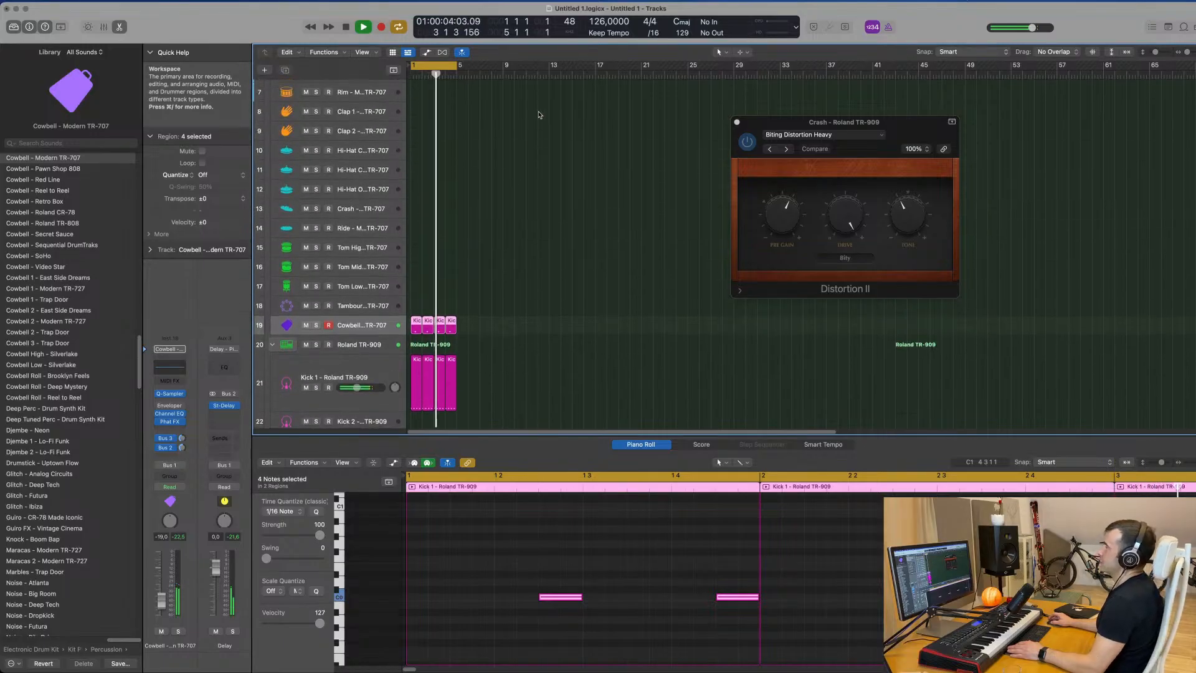
scroll(504, 204, "down", 5)
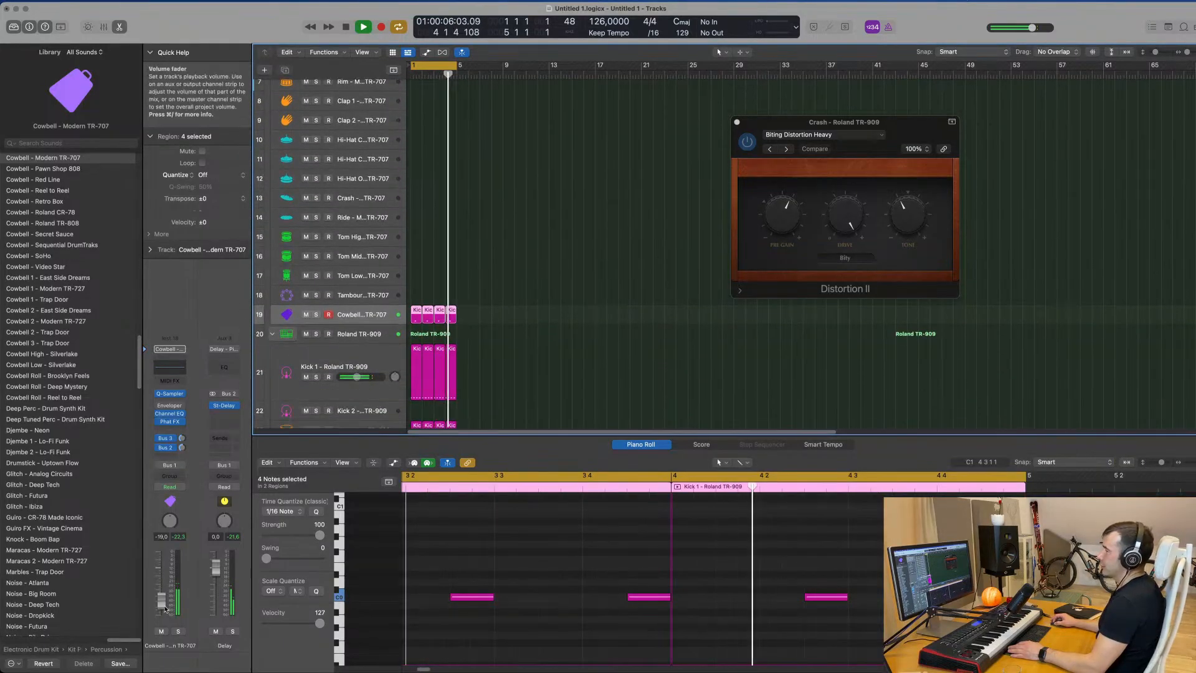
scroll(593, 209, "up", 6)
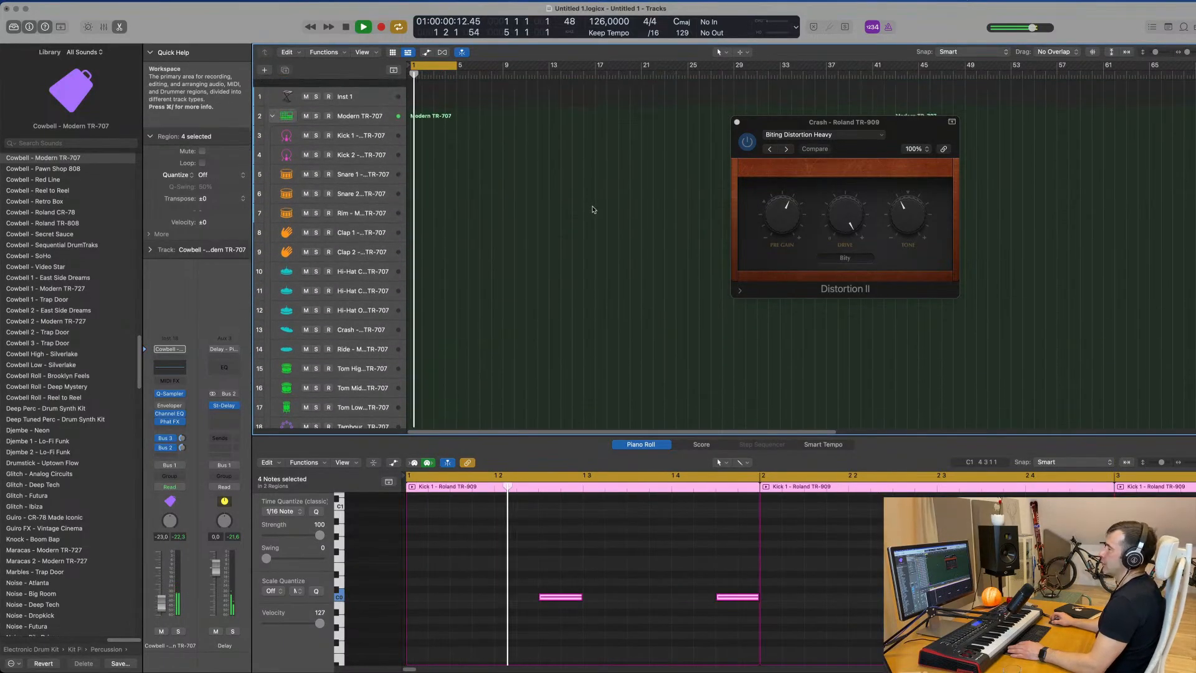
scroll(499, 293, "down", 5)
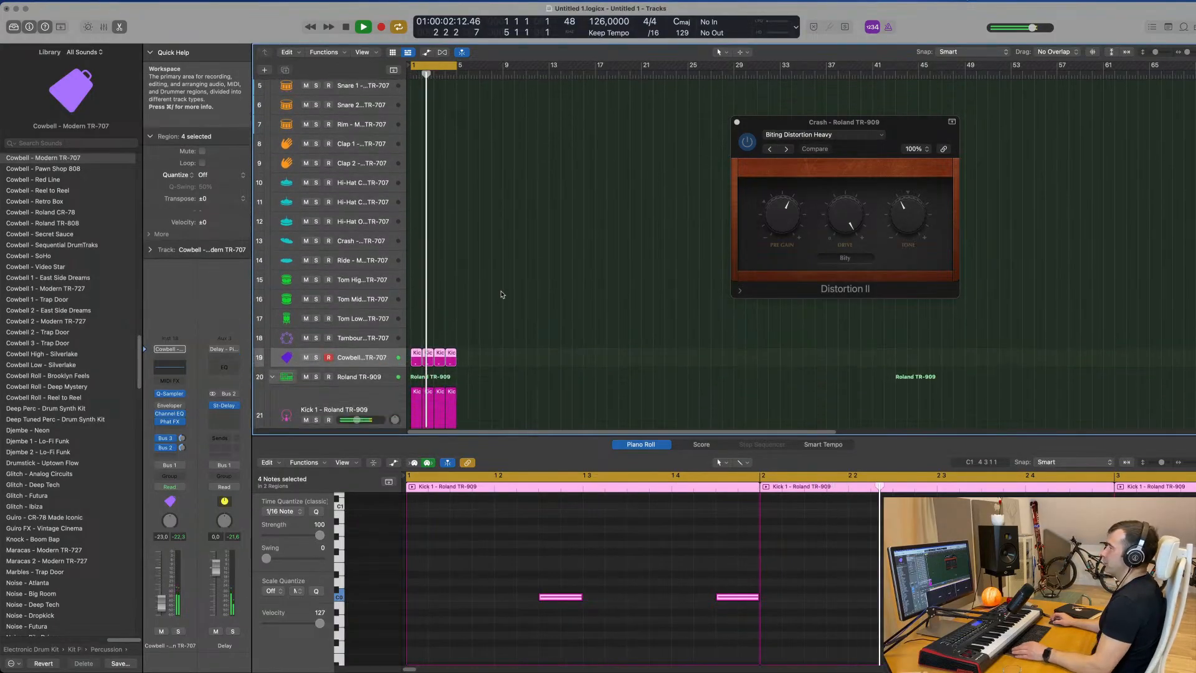
Copy the first Cowbell region to bar 1 of the Inst 1 track and move its two notes one beat earlier
left_click(460, 302)
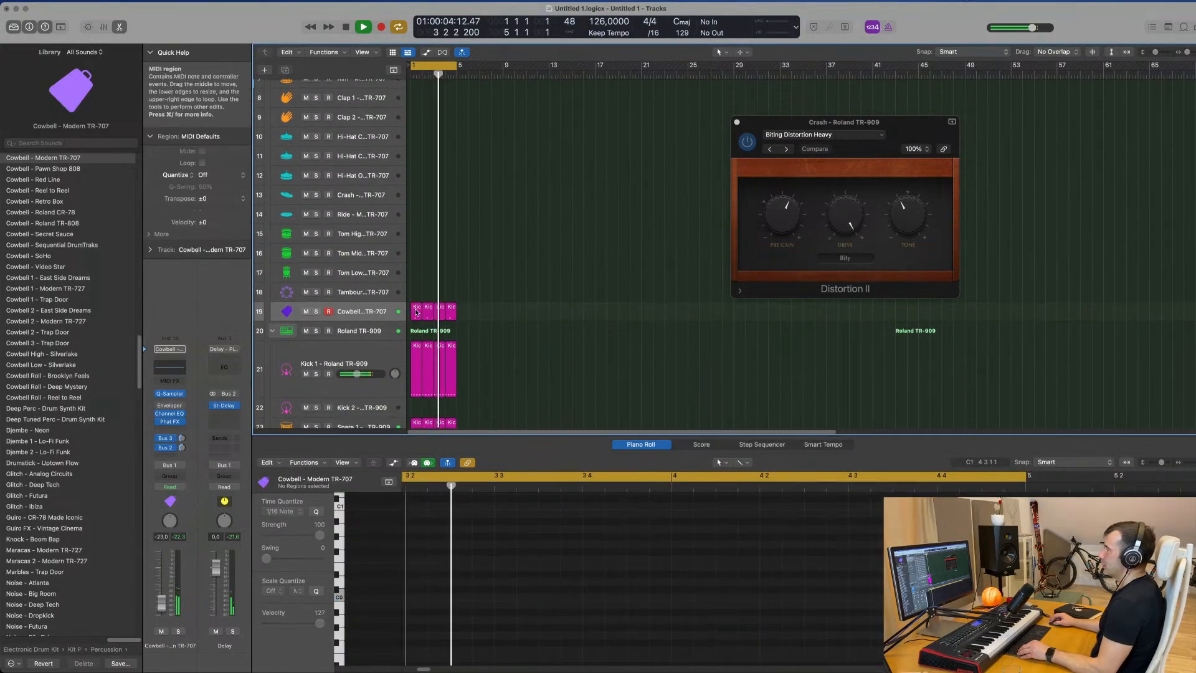
scroll(436, 303, "up", 4)
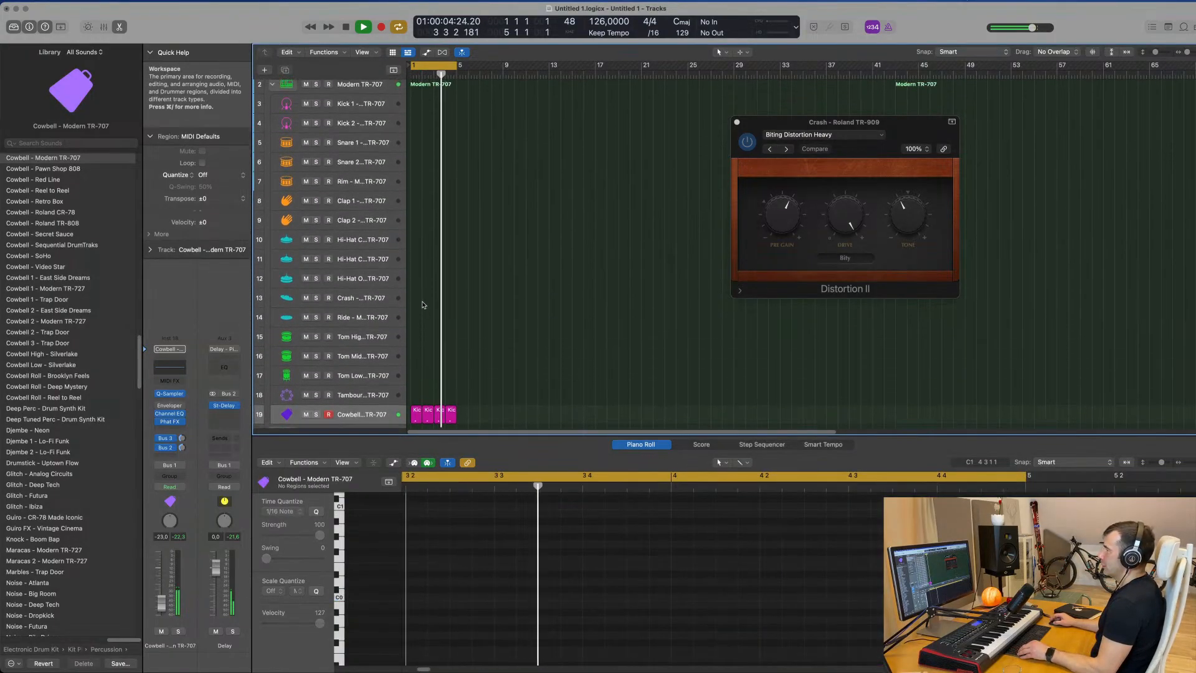
left_click(416, 422)
left_click_drag(416, 423, 417, 92)
key("space")
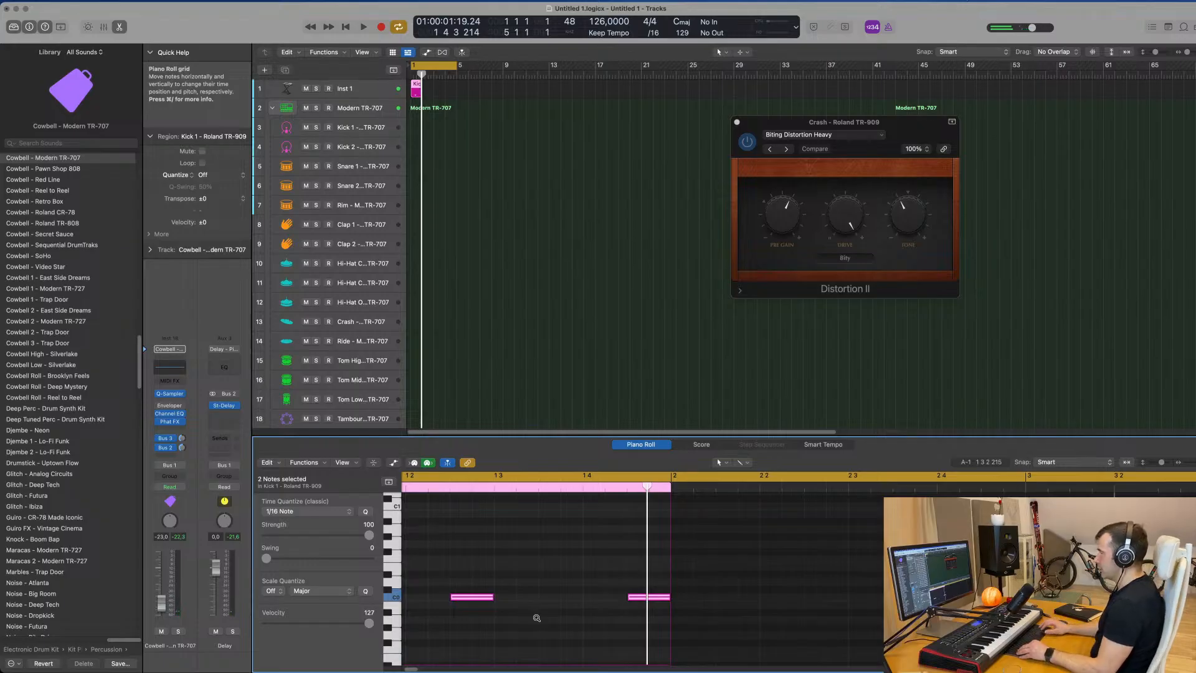
scroll(536, 618, "down", 5)
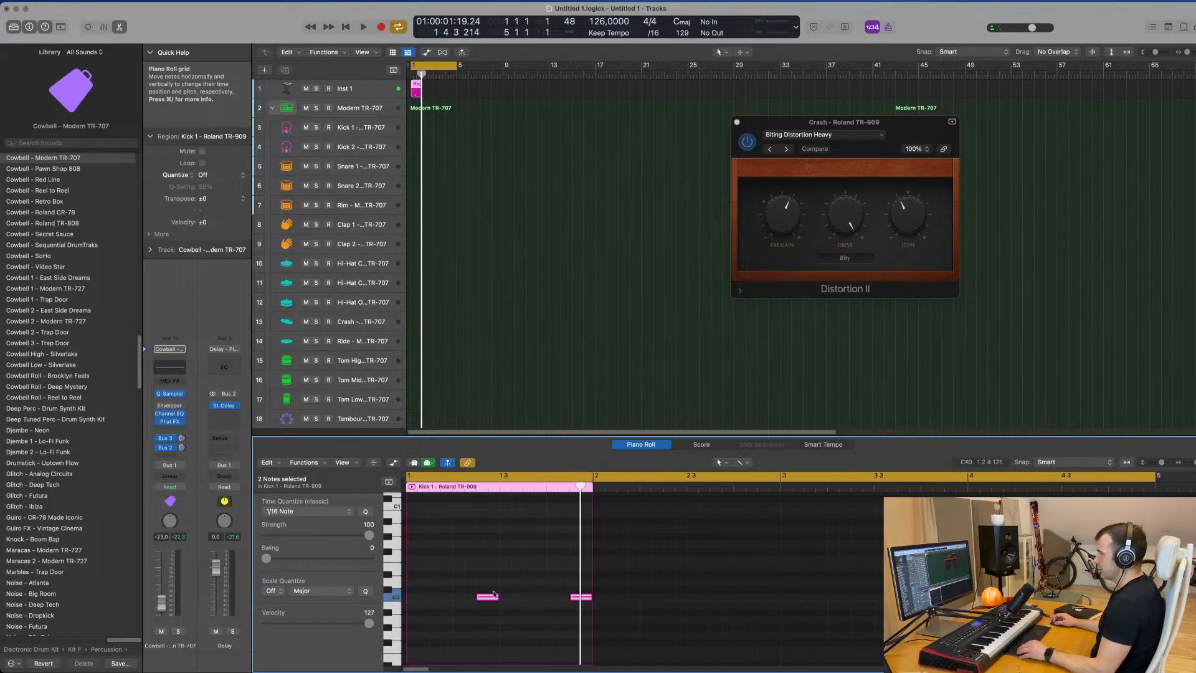
left_click_drag(490, 600, 445, 600)
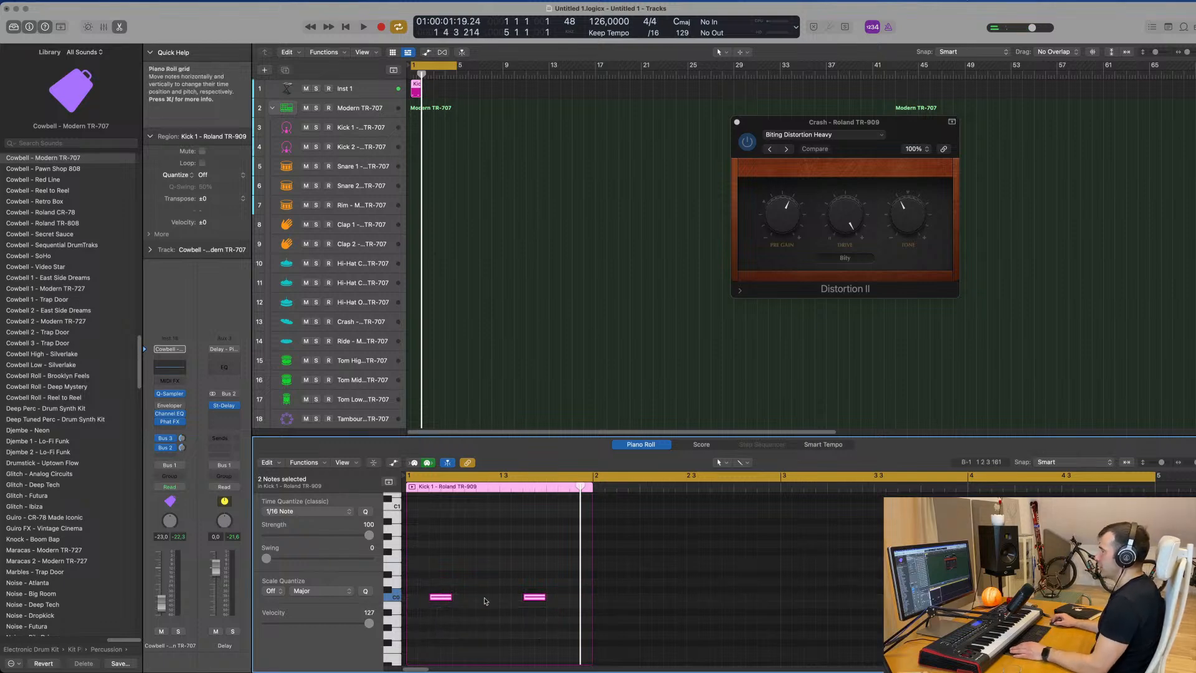
Audition the Inst 1 track over the groove and set its volume to -19 dB
left_click(368, 87)
scroll(464, 213, "down", 3)
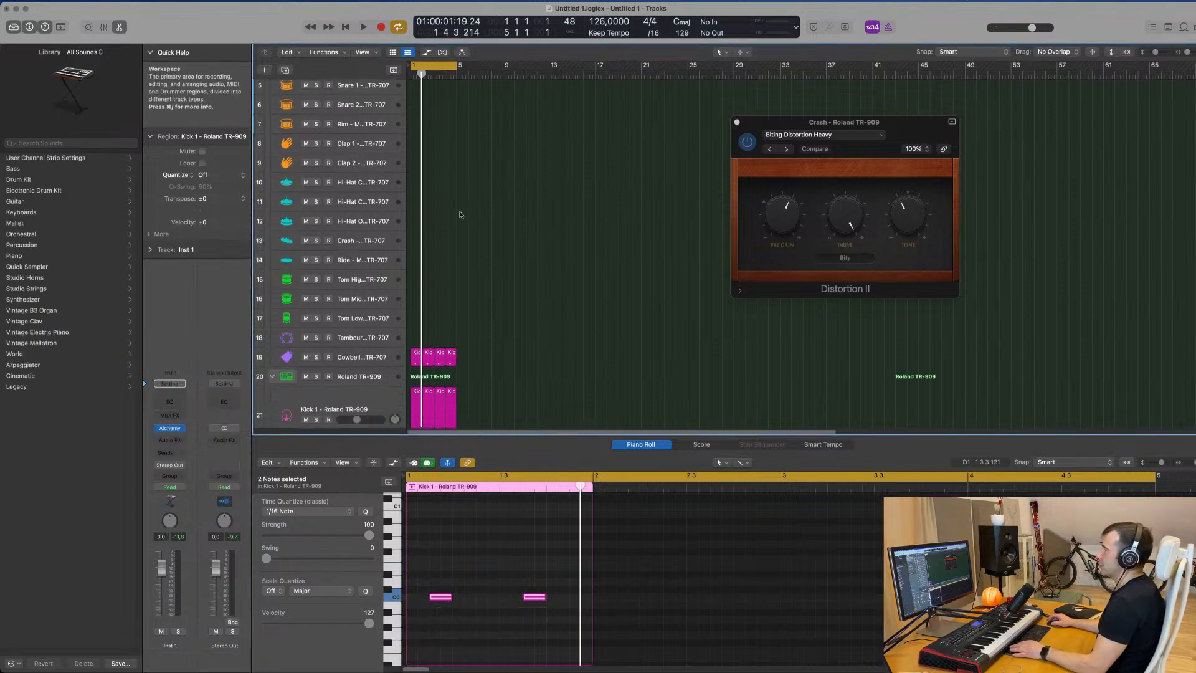
scroll(474, 214, "up", 3)
key("space")
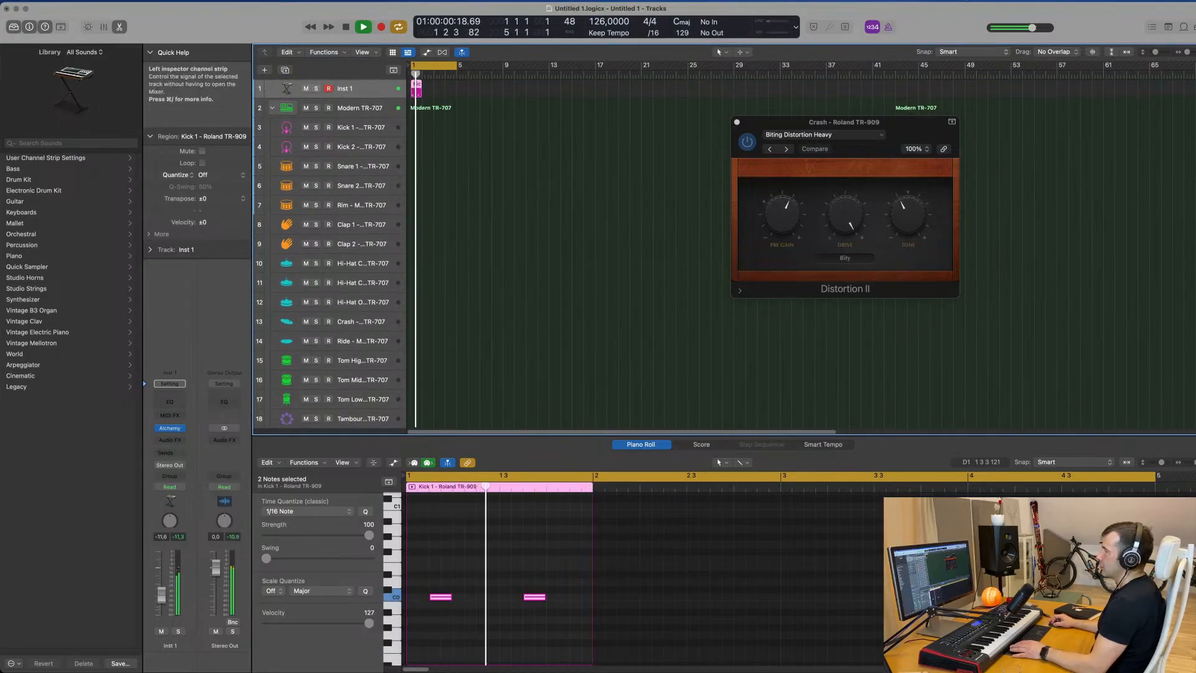
key("space")
key("space")
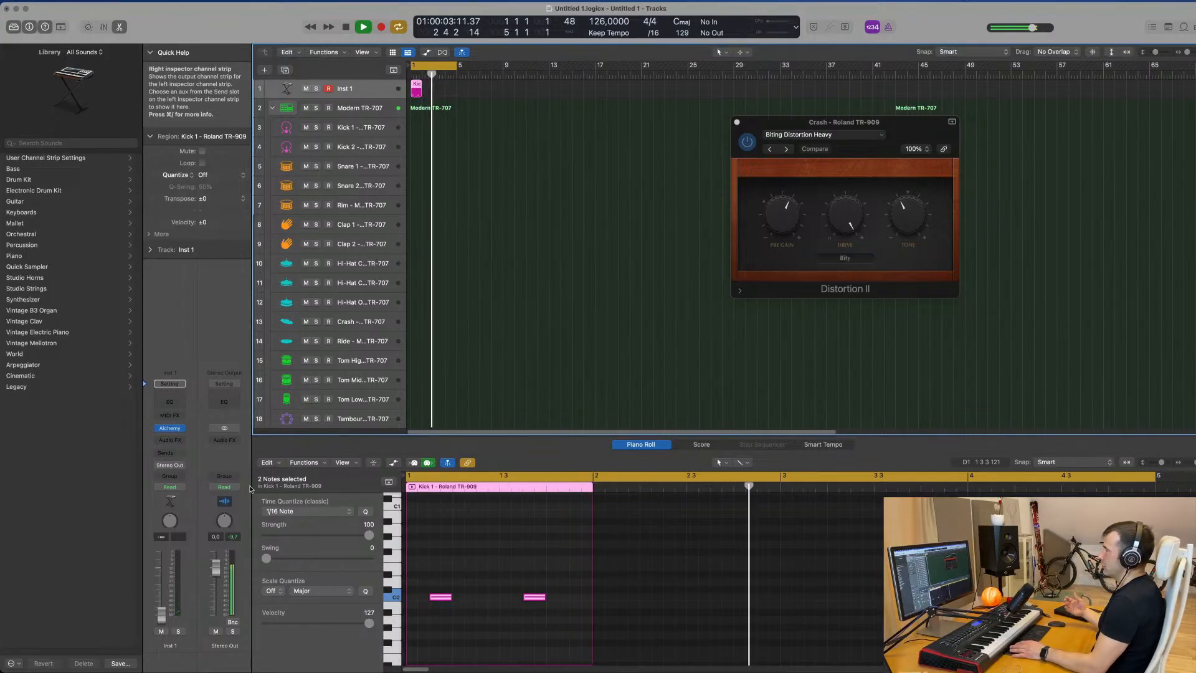
key("space")
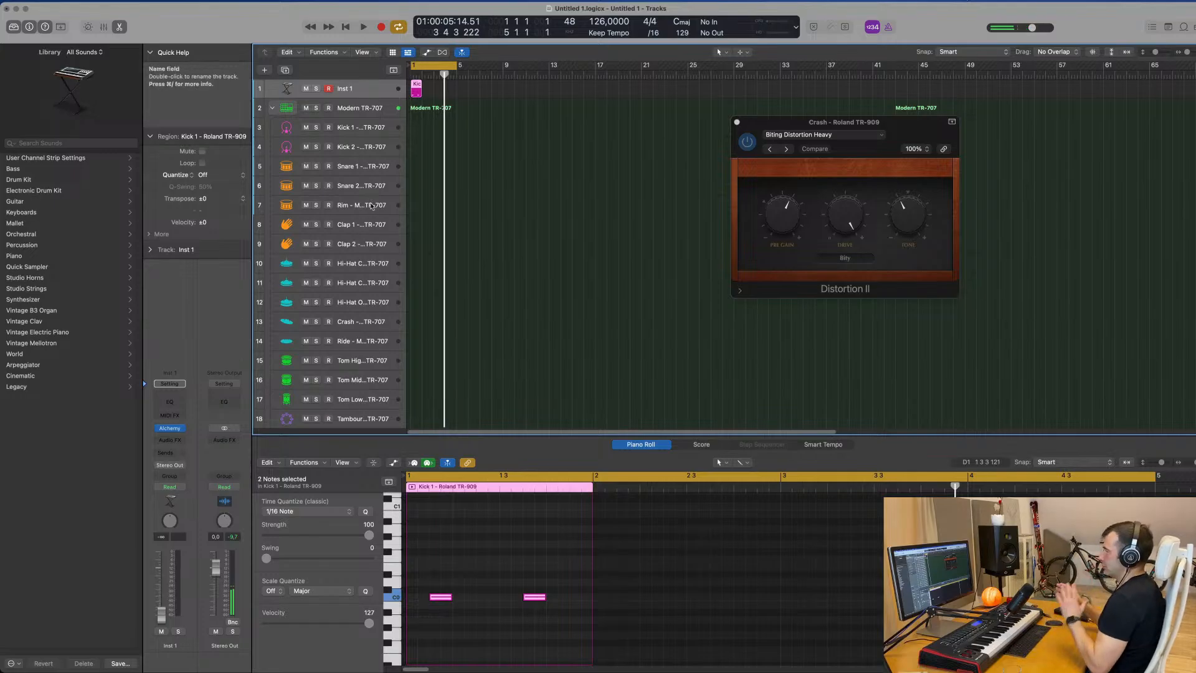
key("space")
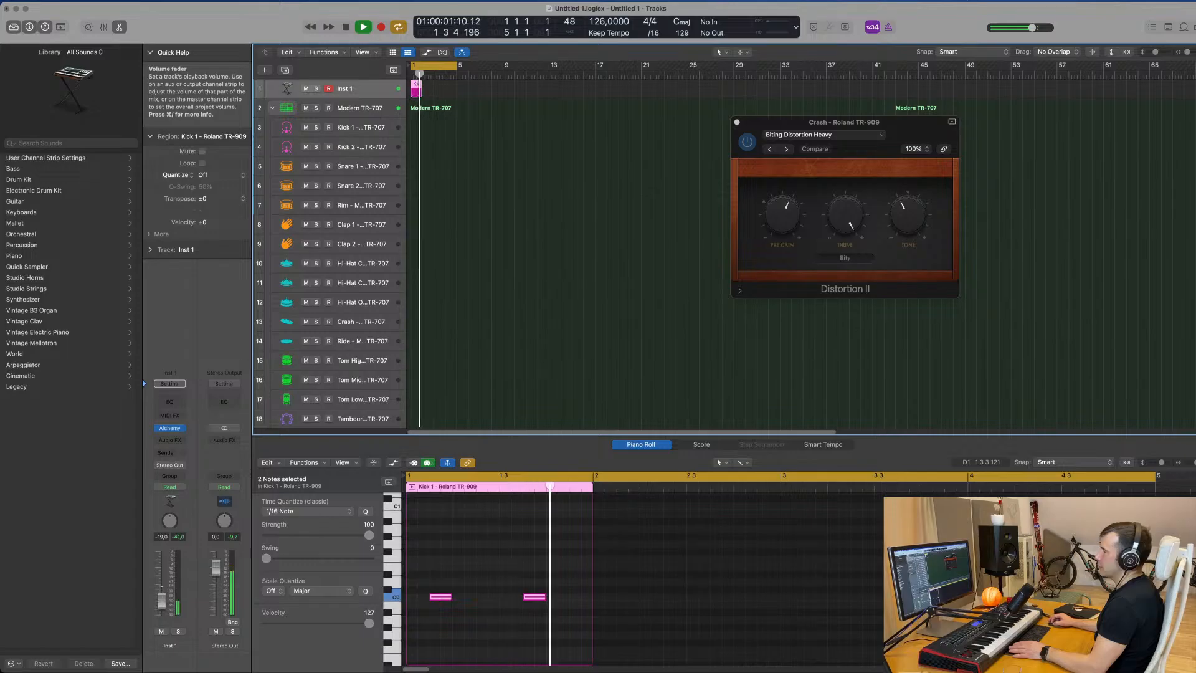
Open Alchemy on Inst 1, search its Bass presets for "acid" and load Acid Etched Bass
left_click(168, 428)
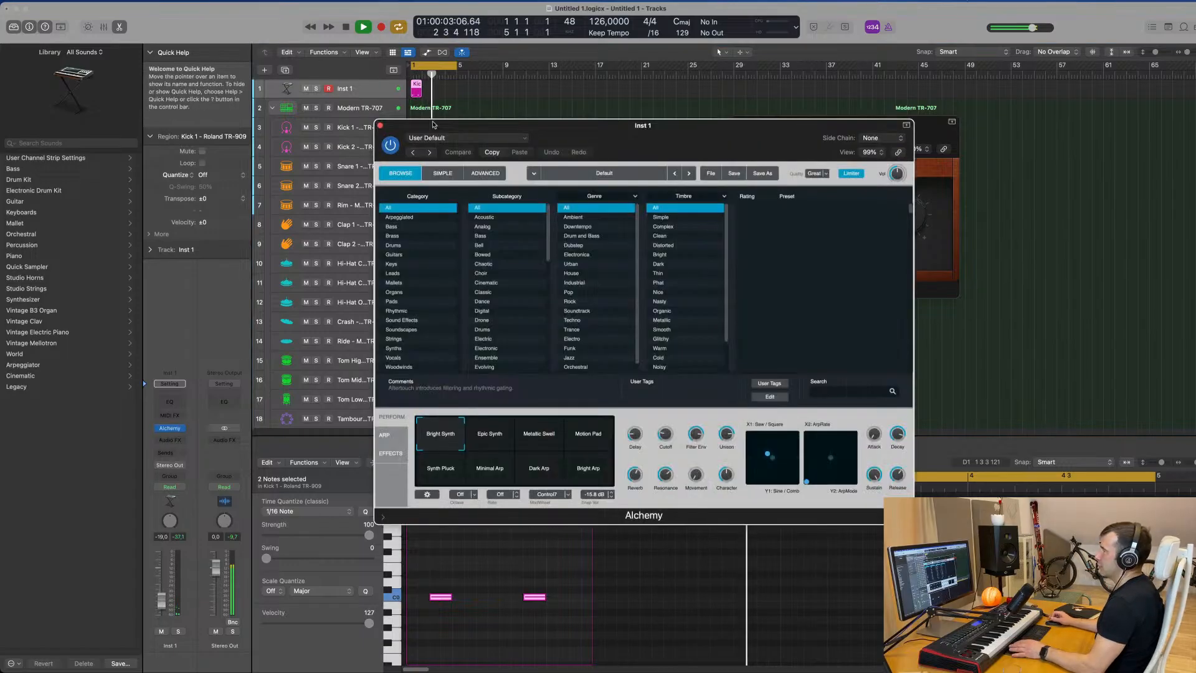
left_click(400, 228)
type("acid")
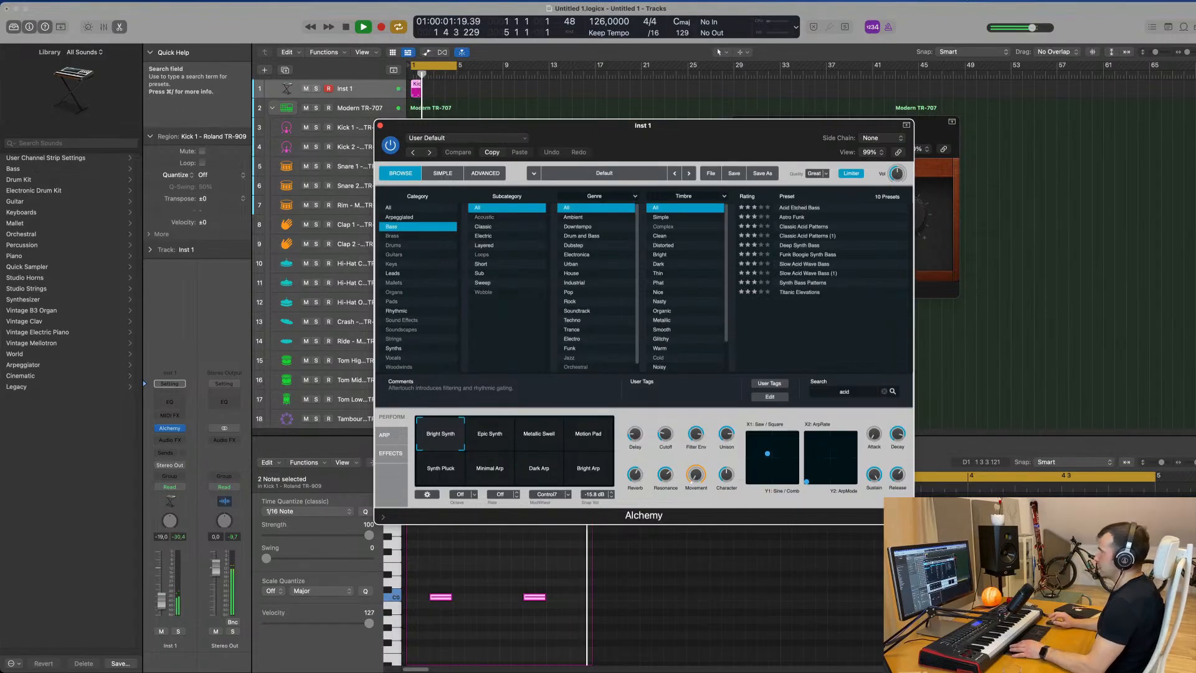
left_click(810, 208)
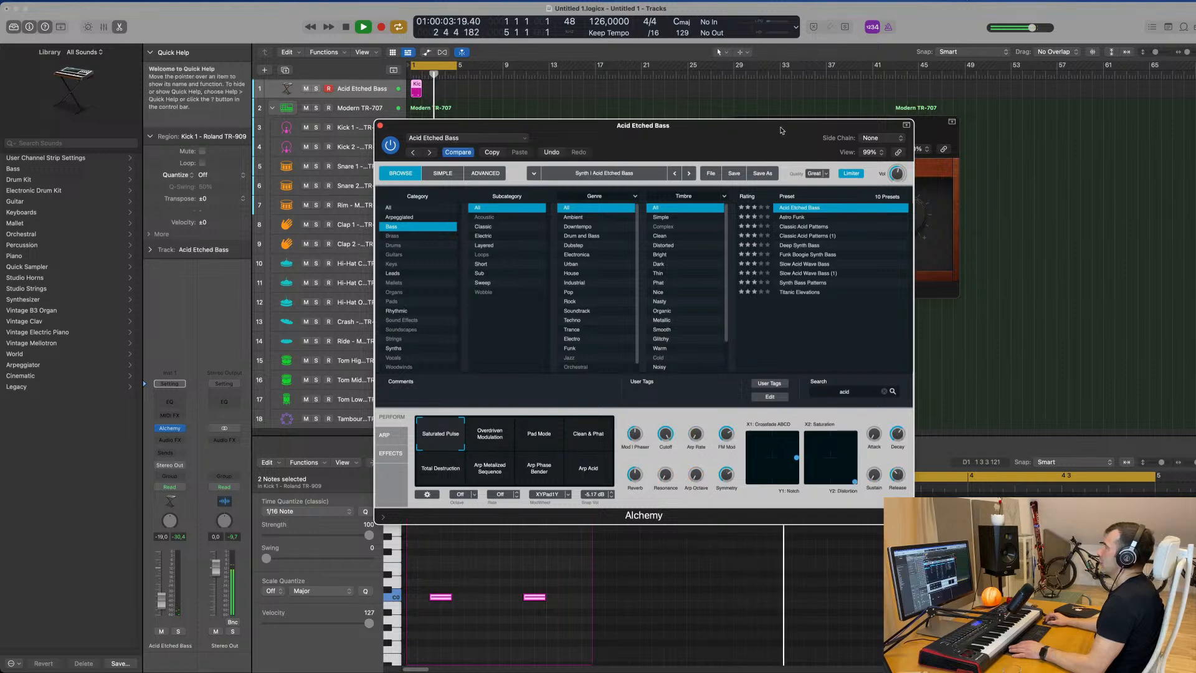
Repeat the one-bar bass region to fill four bars and transpose all of its notes up an octave to C1
left_click(413, 91)
key("super+r")
key("super+r")
key("super+r")
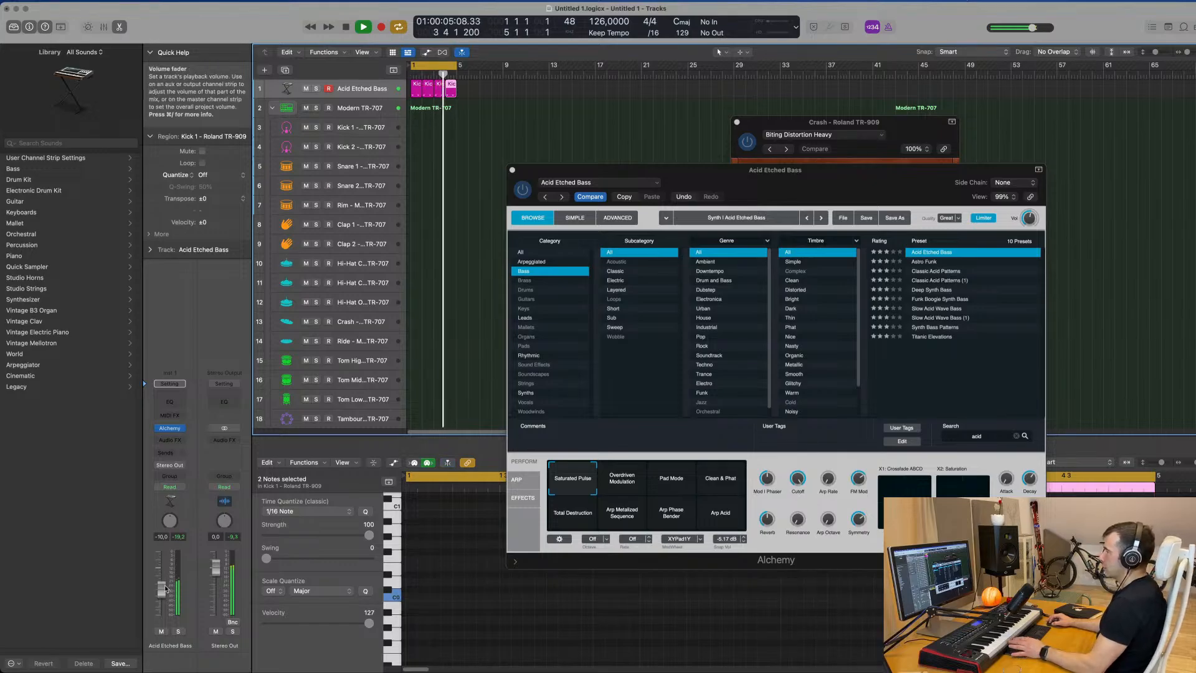
left_click(377, 94)
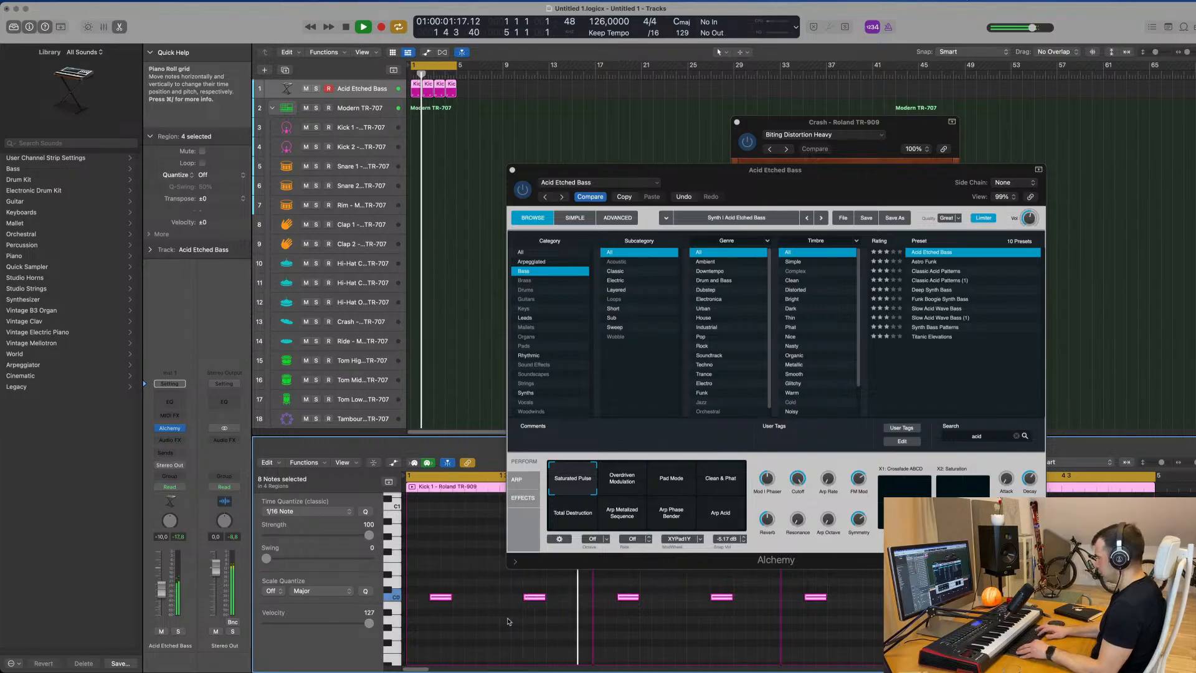
Load the Astro Funk preset in Alchemy and raise the bass track's volume to about -3.9 dB
left_click_drag(836, 194, 839, 157)
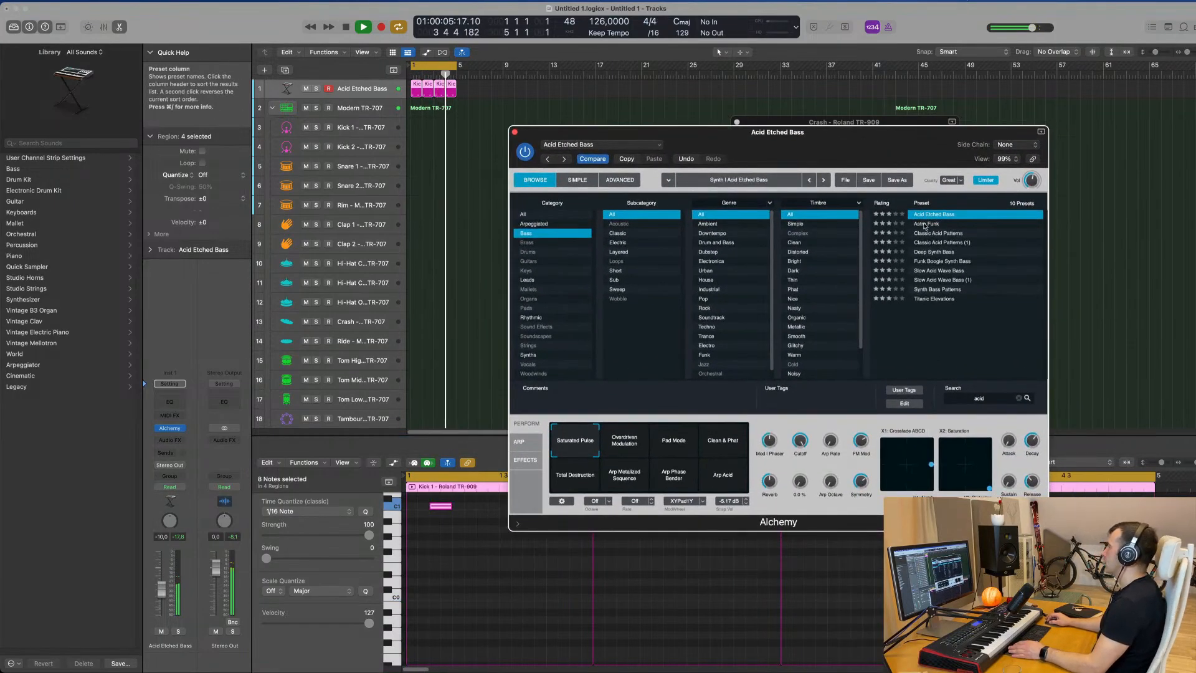
left_click(925, 223)
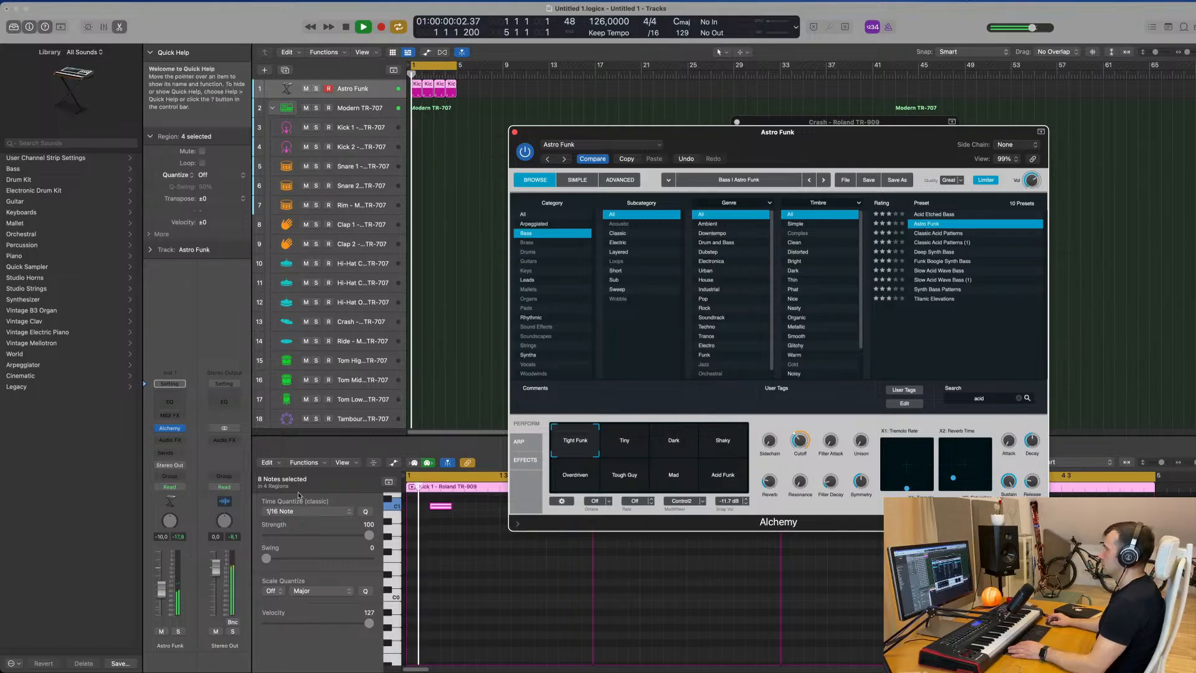
left_click(161, 589)
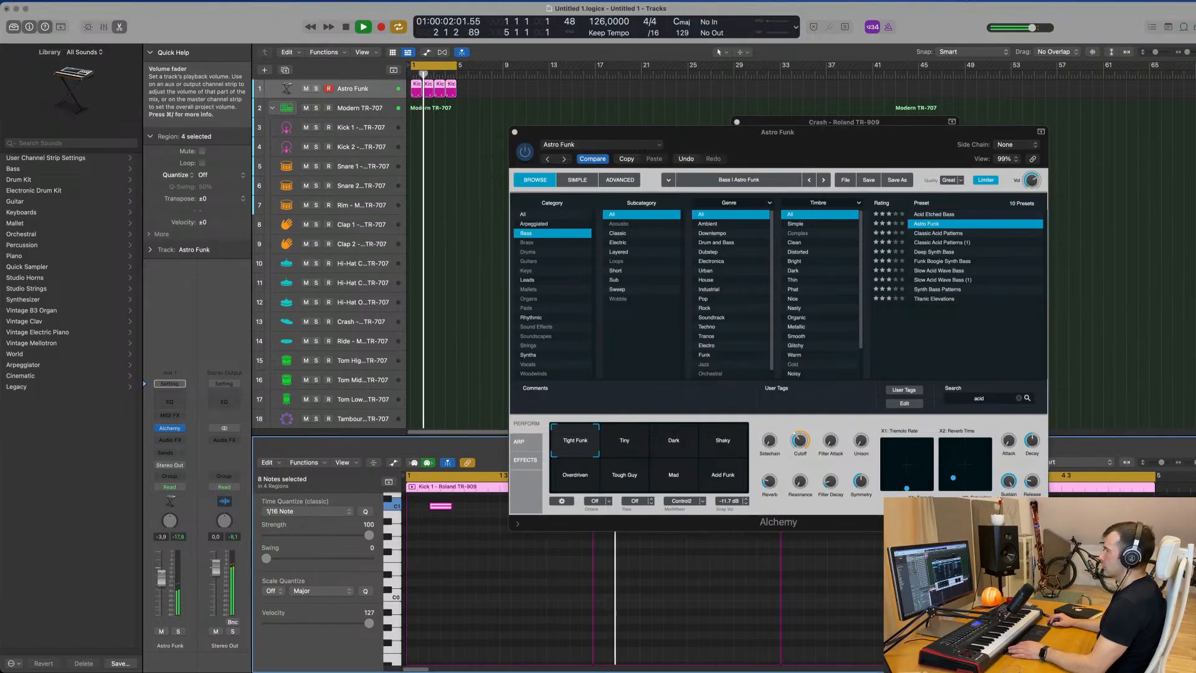
Load the Classic Acid Patterns preset in Alchemy and turn its arpeggiator mode off
left_click(640, 455)
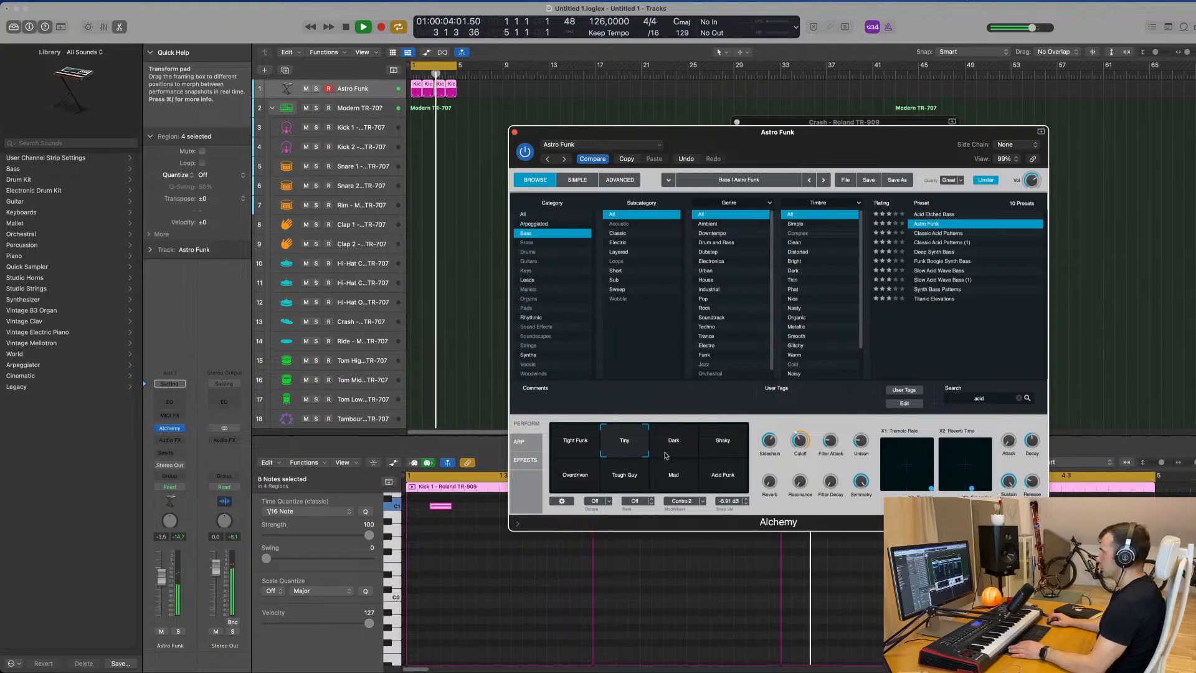
left_click(940, 232)
left_click_drag(846, 144, 809, 113)
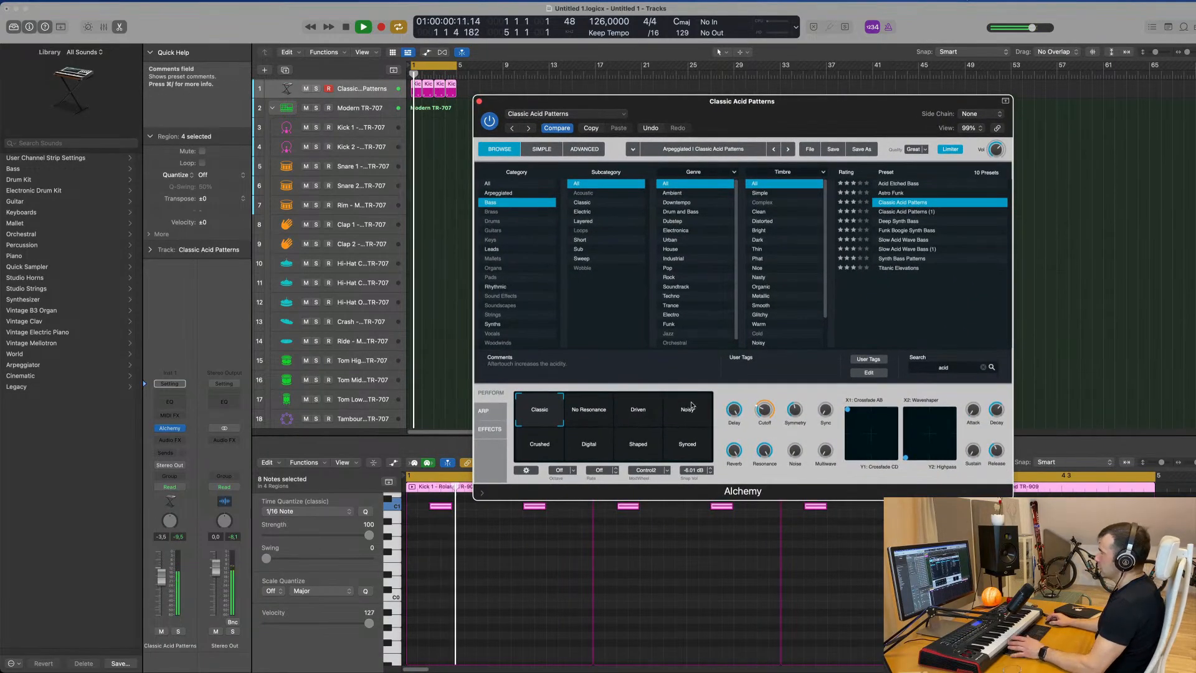
left_click(484, 411)
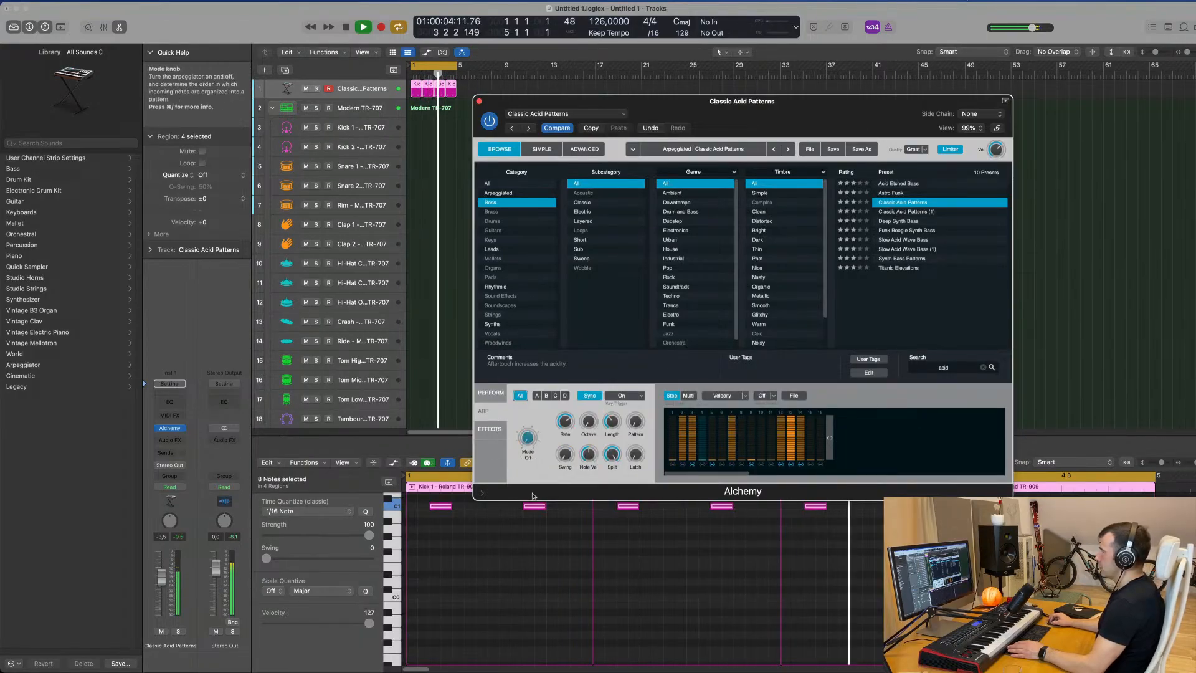
left_click_drag(758, 104, 865, 180)
Lower the bass track's volume to -12 dB and turn the preset's performance Cutoff down to 0%
left_click(597, 468)
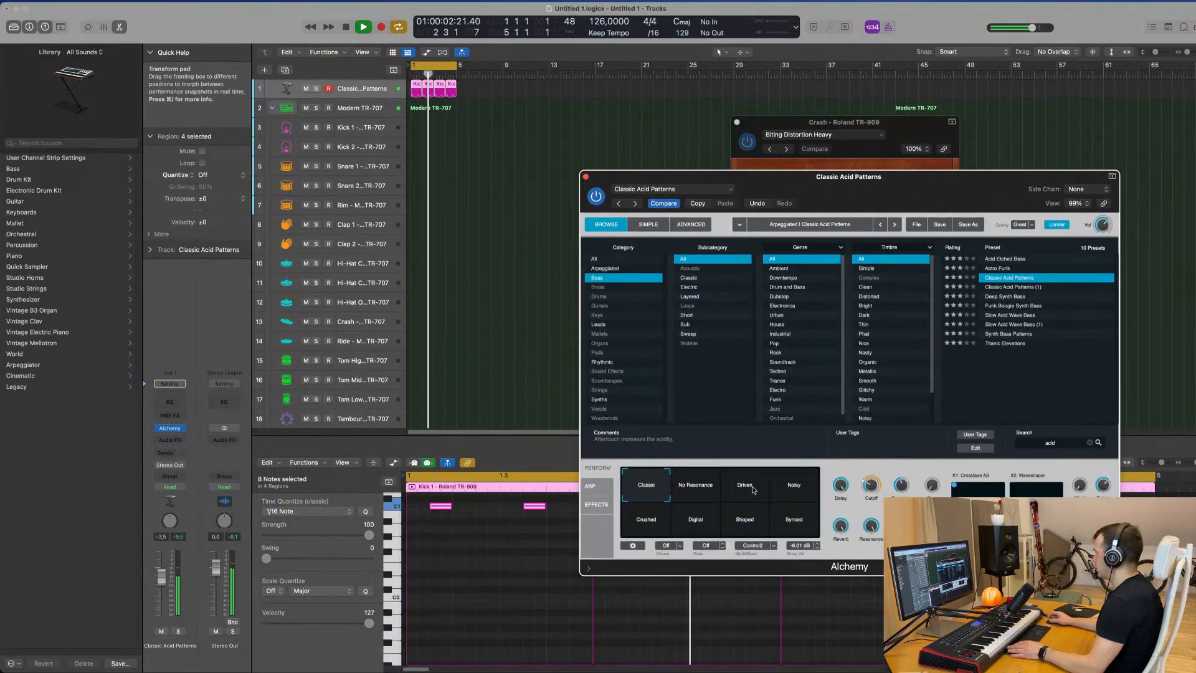
left_click_drag(161, 576, 163, 593)
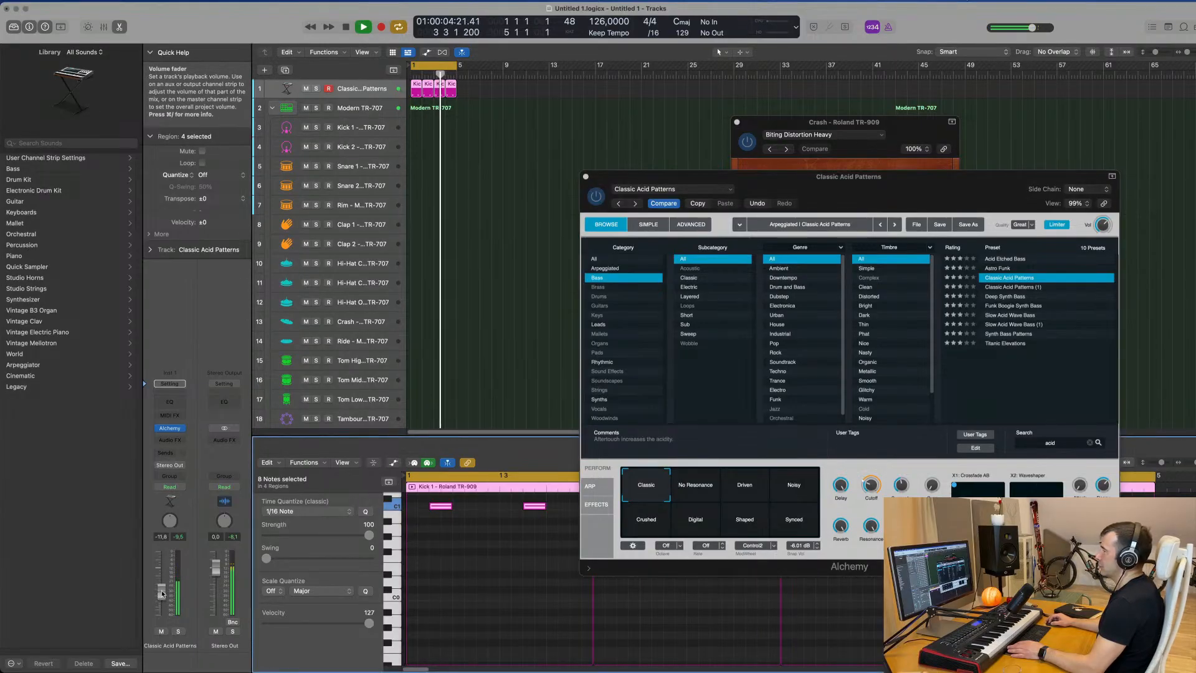
left_click(868, 497)
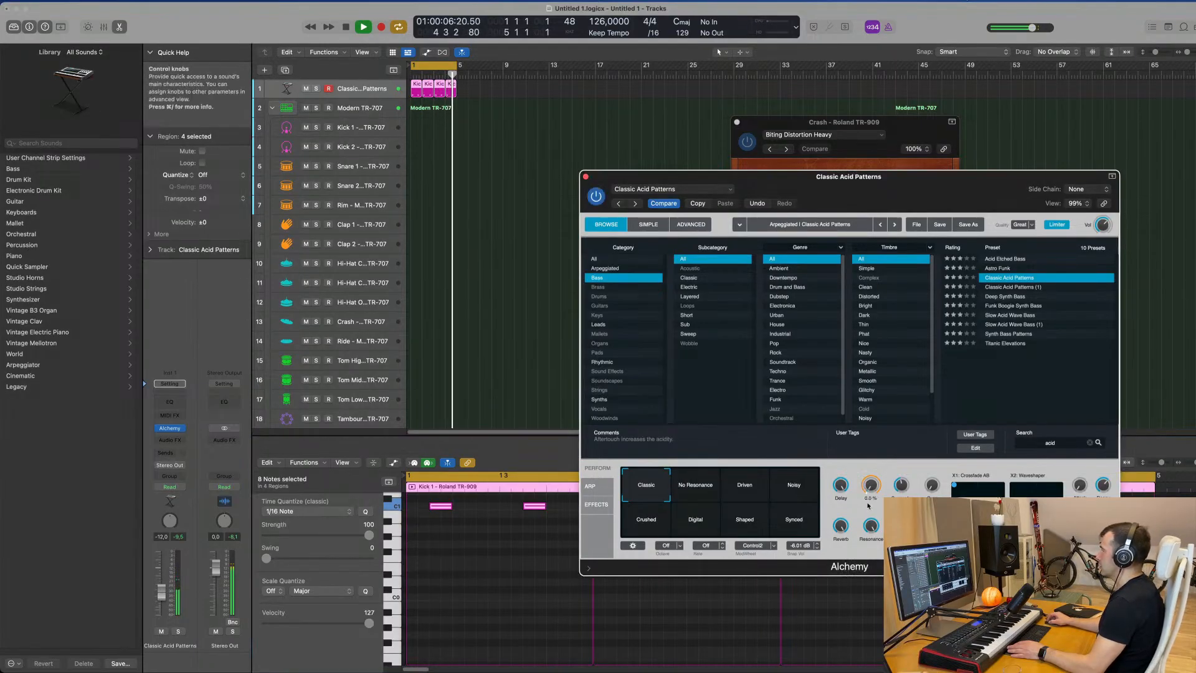
Audition the No Resonance snapshot, settle on the Driven snapshot and shape its tone with the Cutoff control
left_click(695, 486)
left_click_drag(742, 483, 764, 483)
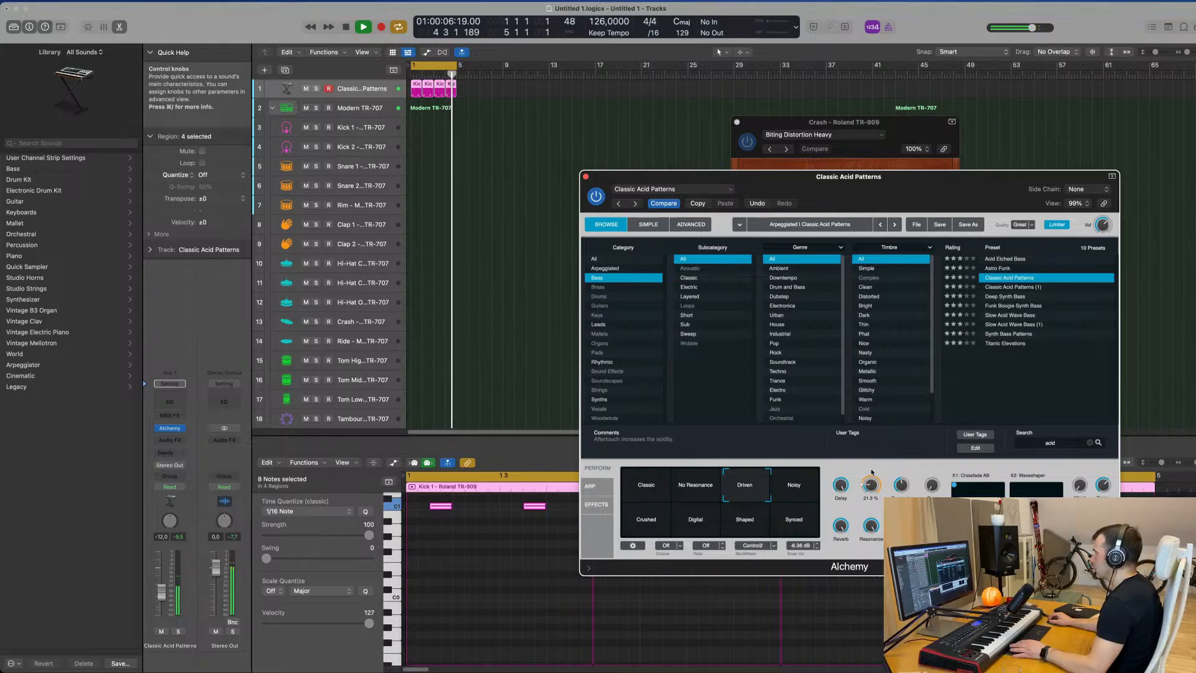
left_click_drag(870, 484, 864, 492)
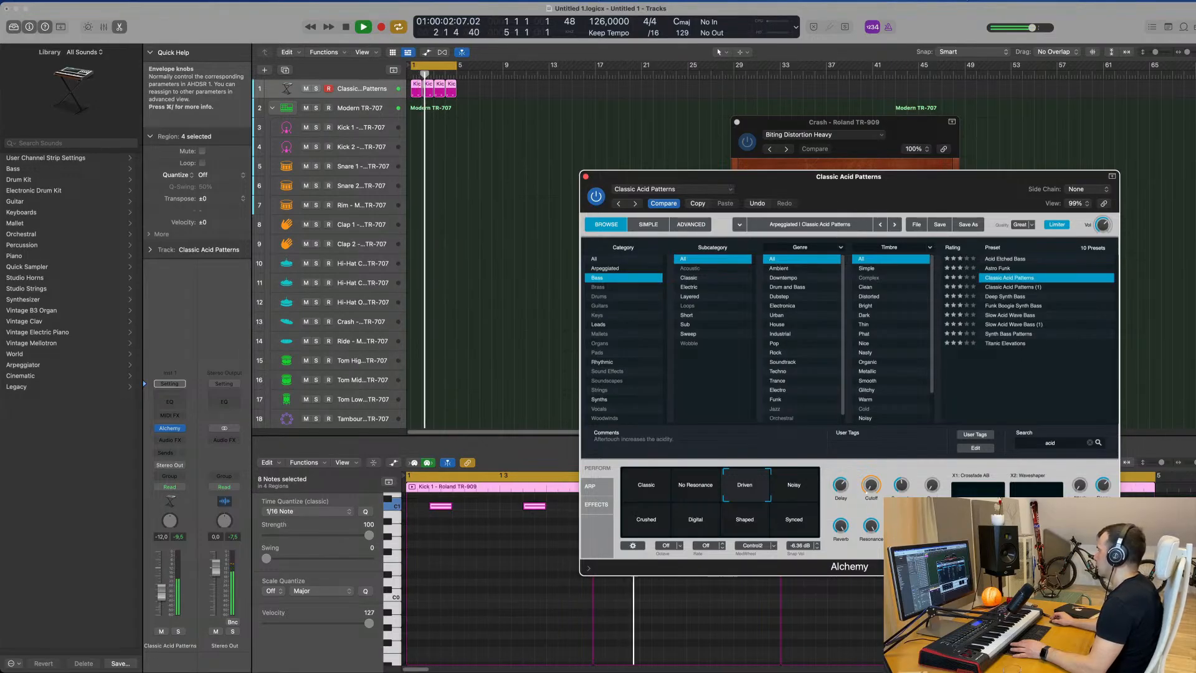
left_click_drag(809, 177, 843, 154)
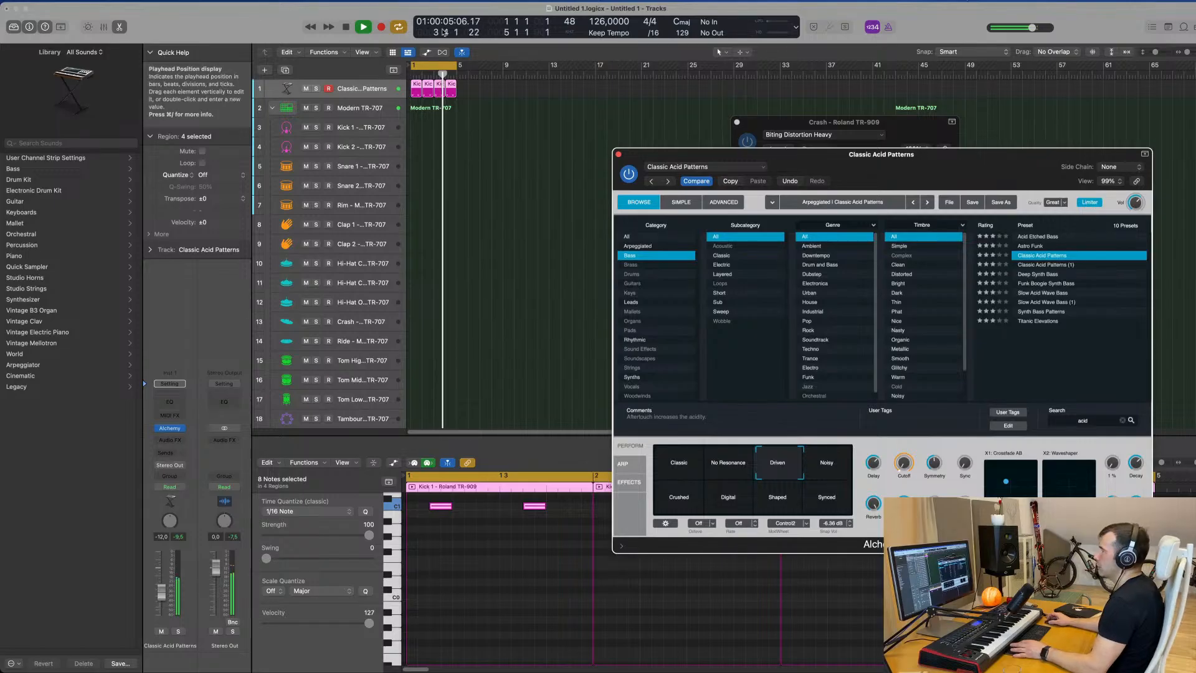
Insert a Compressor on the bass track and set its side chain to Kick 1 - Roland TR-909 (Inst 19)
left_click(358, 86)
left_click(170, 440)
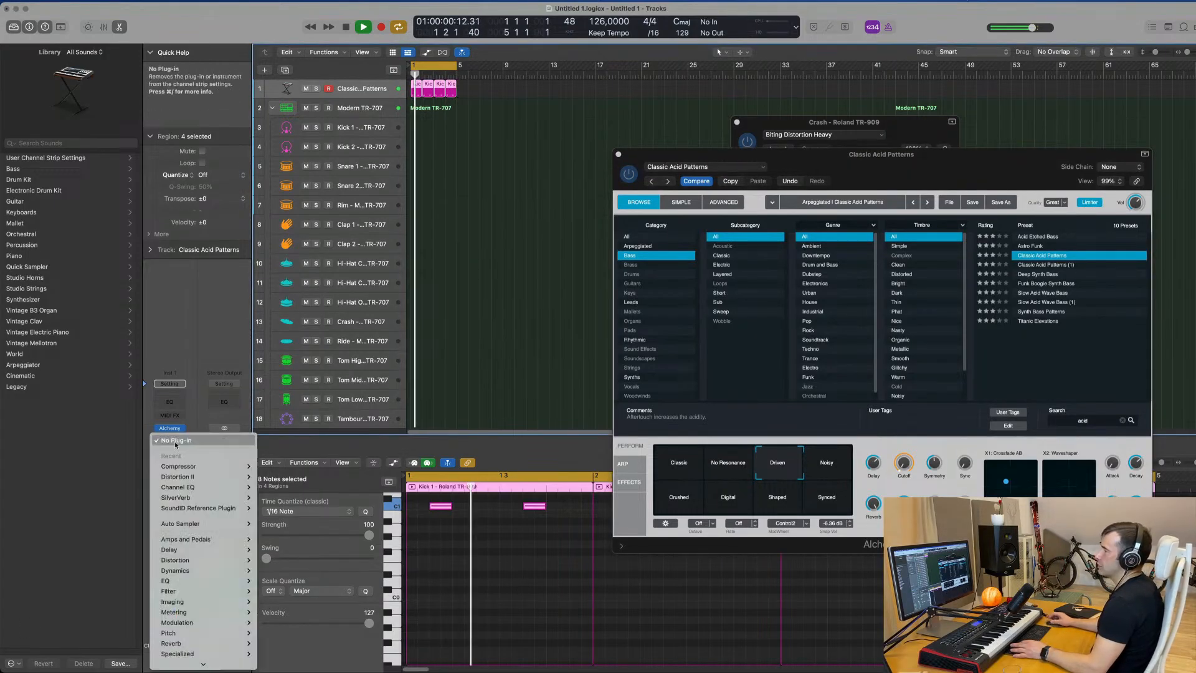
mouse_move(211, 467)
left_click(269, 468)
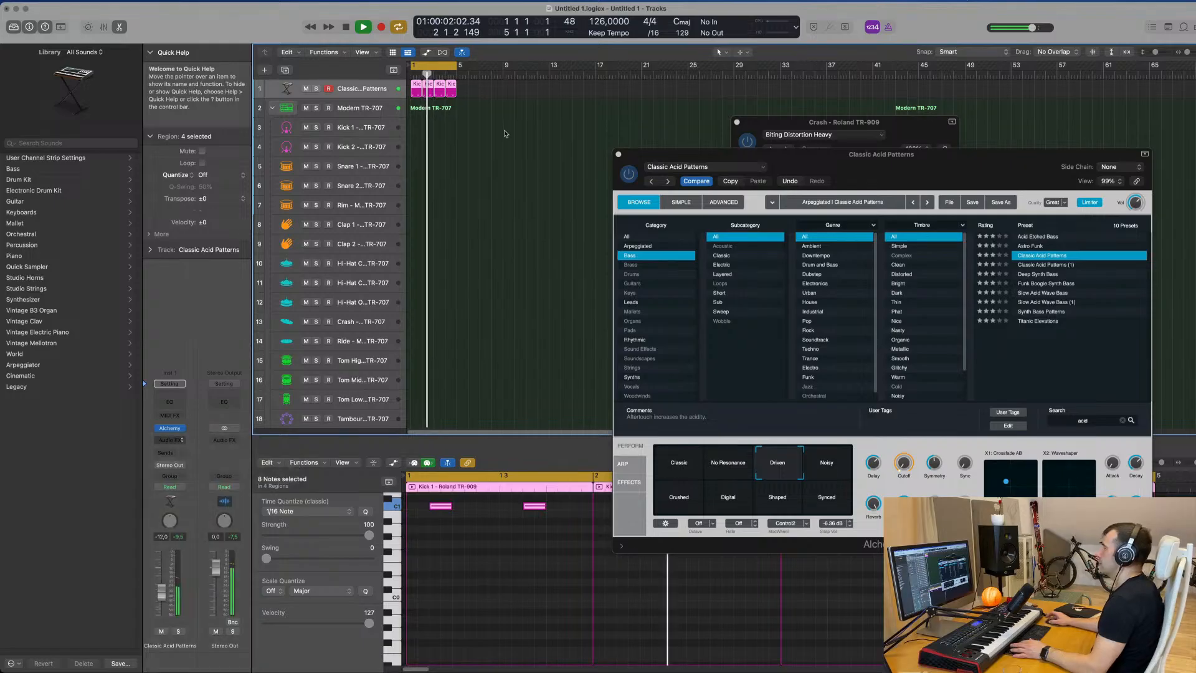
left_click(803, 139)
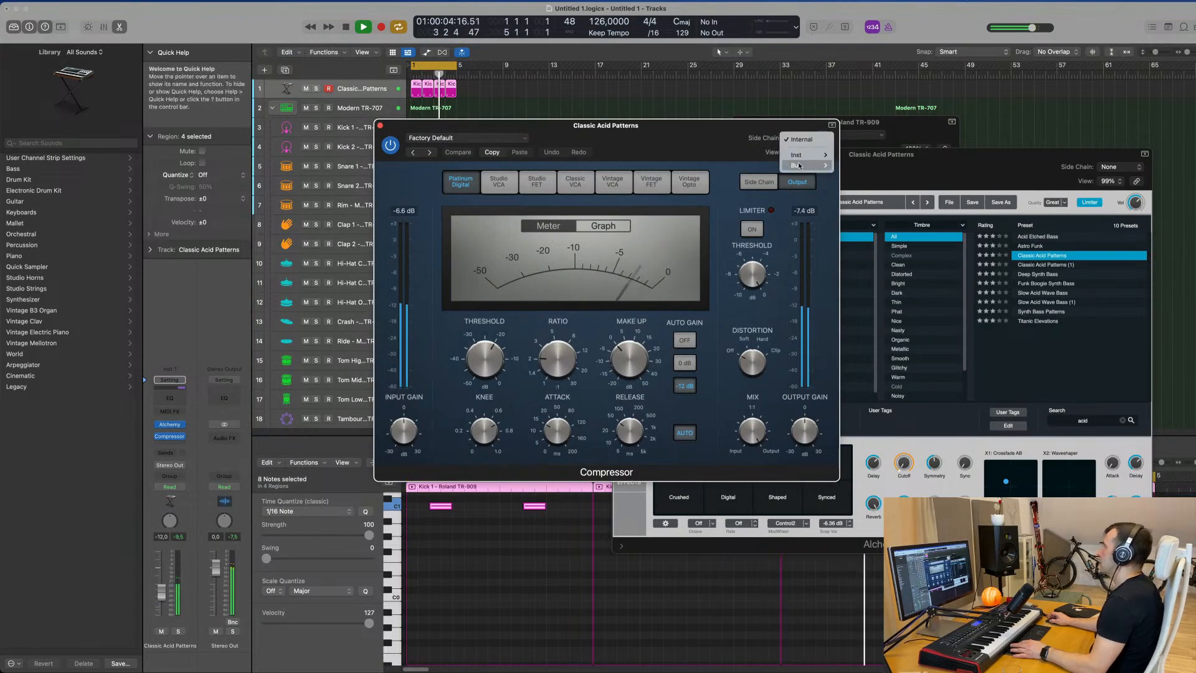
mouse_move(805, 156)
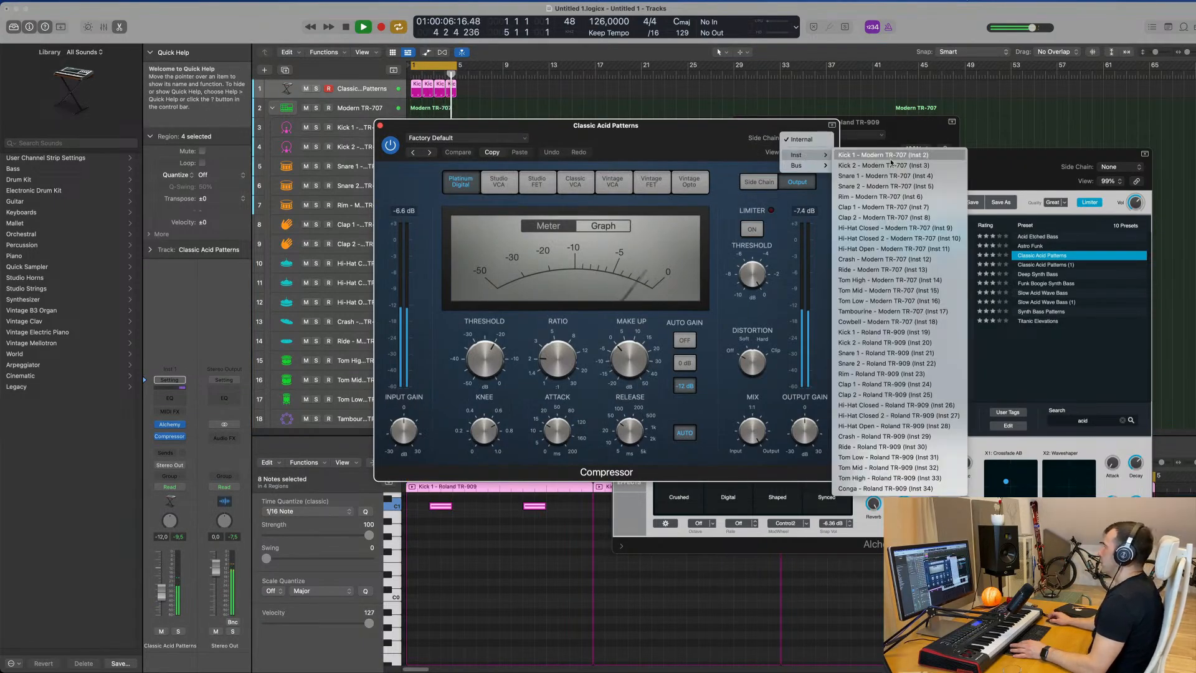
left_click(897, 238)
left_click_drag(779, 126, 902, 120)
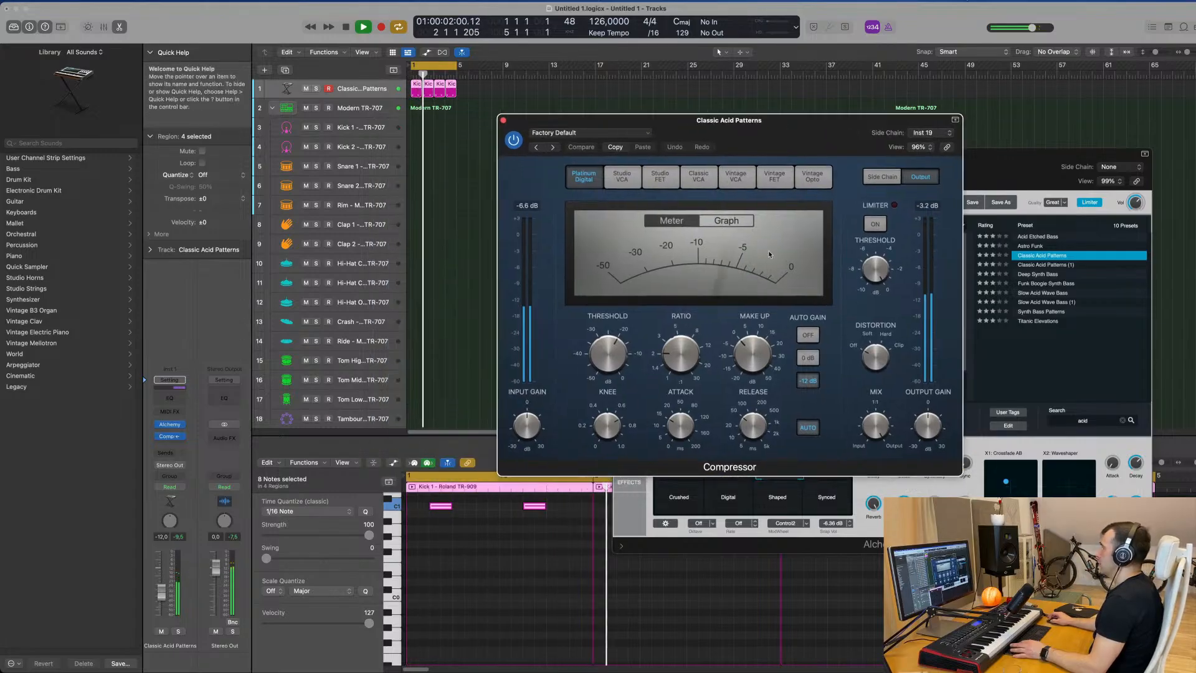
Turn off the compressor's automatic release and set its ratio to 3.9:1
left_click(797, 429)
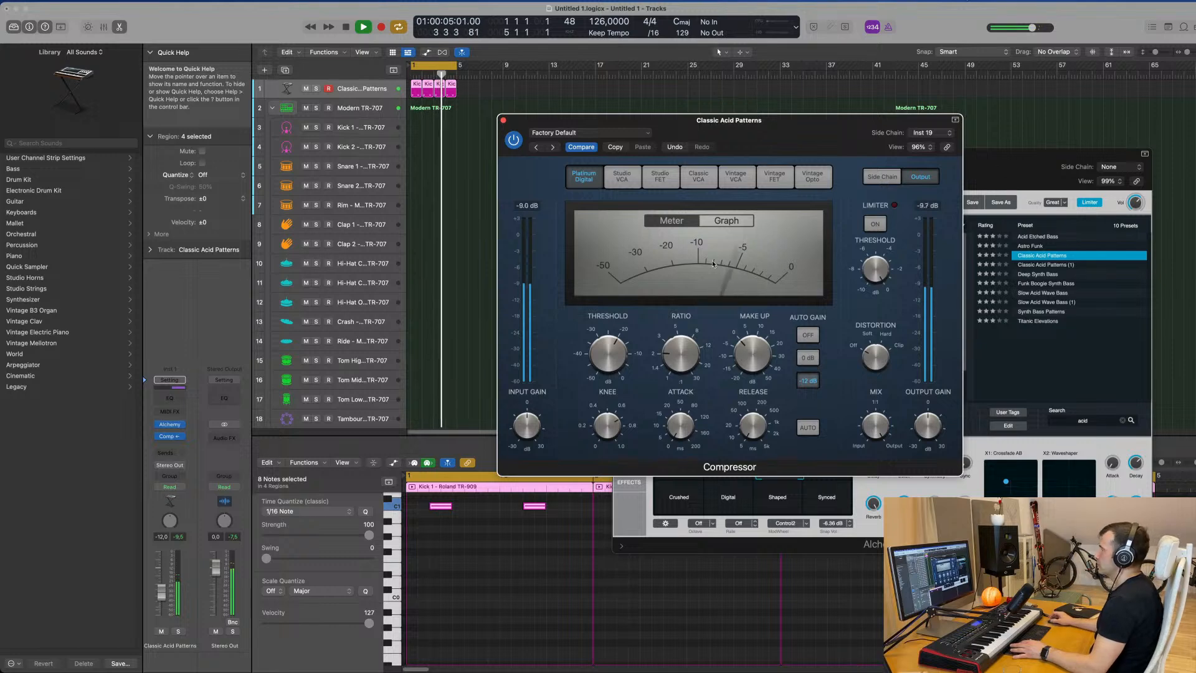
mouse_move(680, 363)
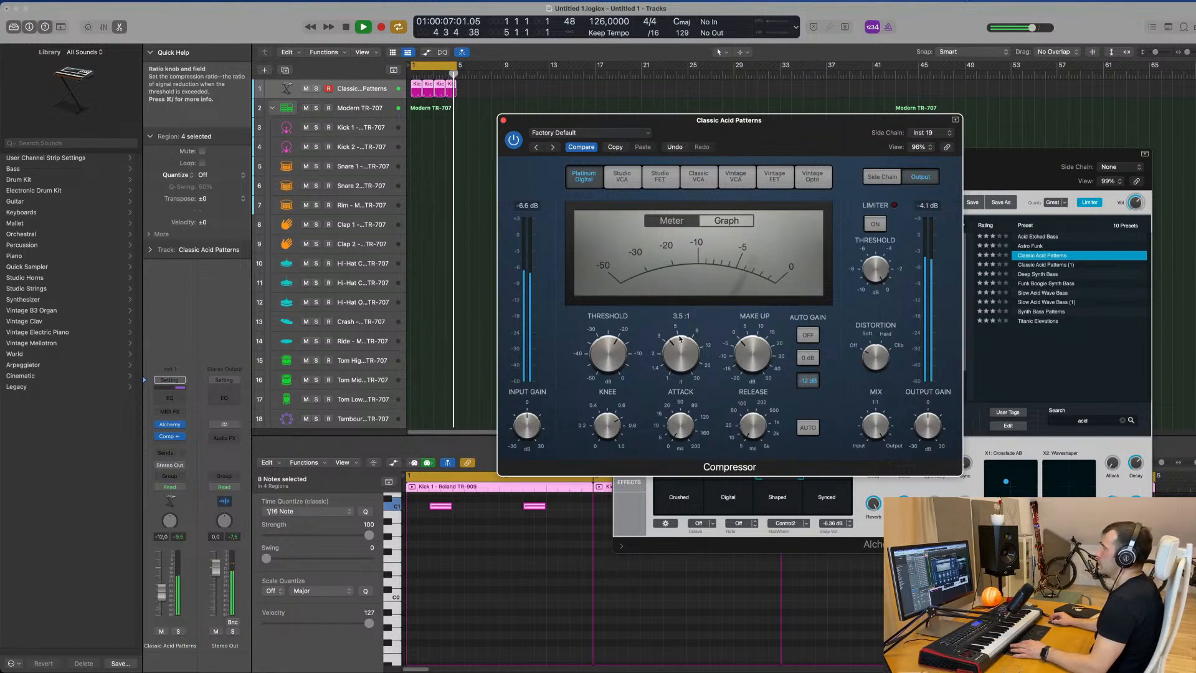
left_click_drag(680, 335, 681, 330)
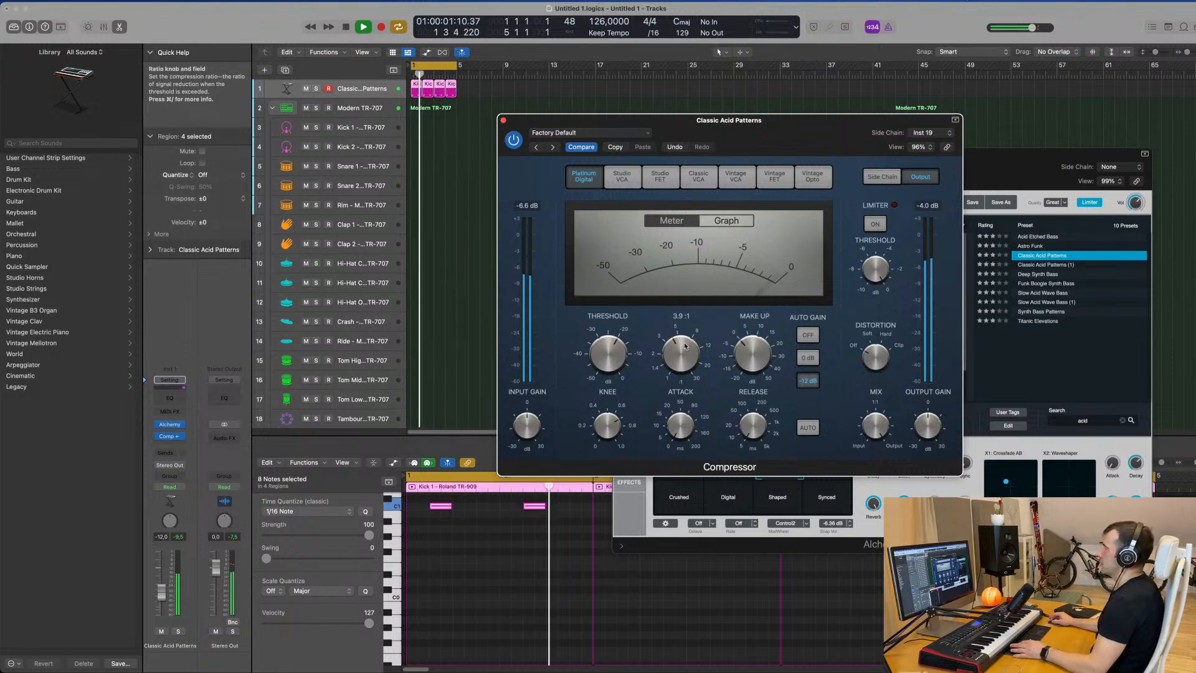
Compare the bass with the compressor bypassed and active, leave it enabled and close its window
mouse_move(615, 358)
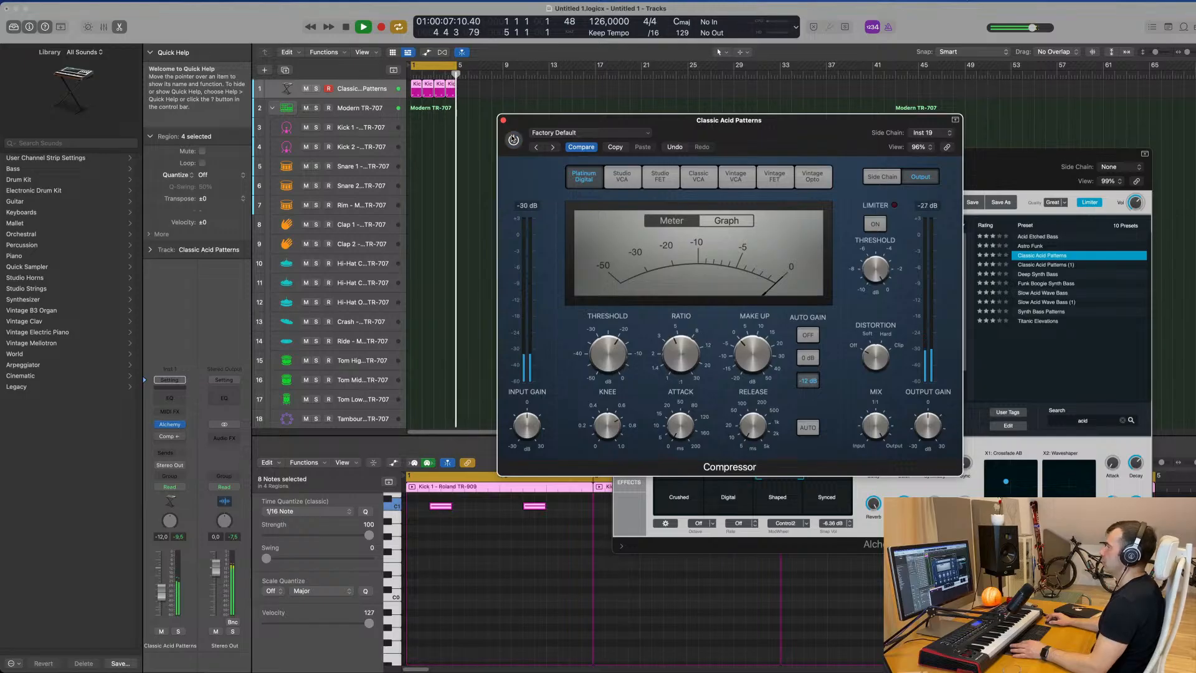
left_click(514, 140)
left_click_drag(540, 124, 553, 122)
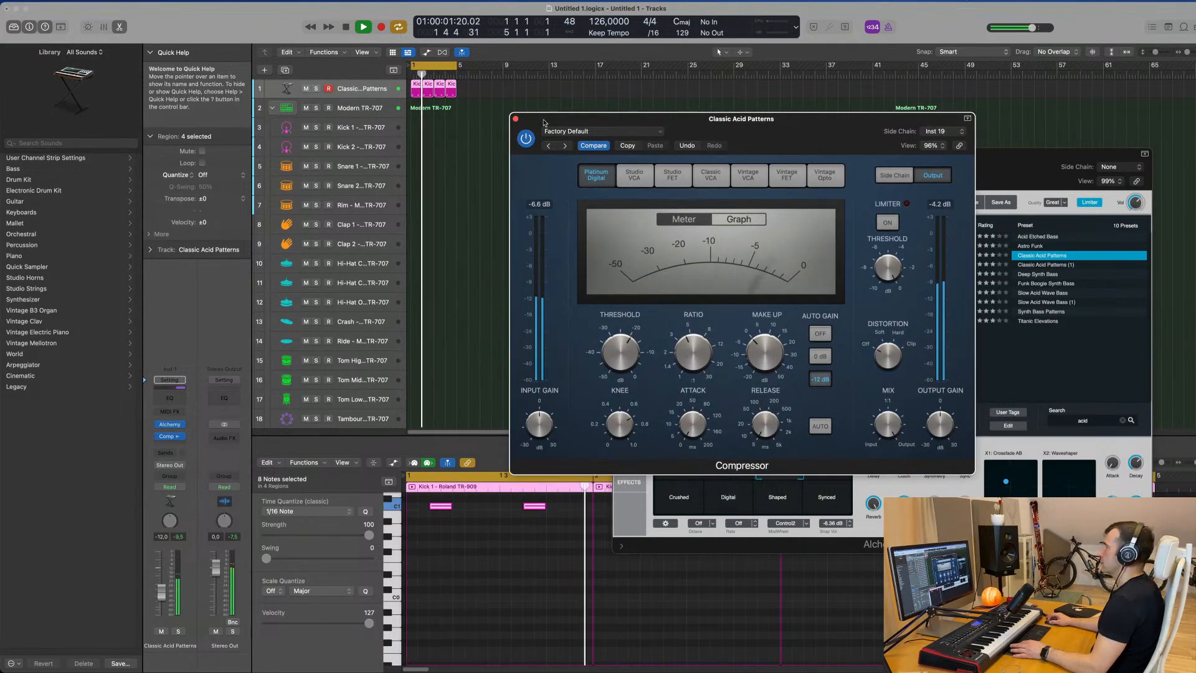
left_click(515, 119)
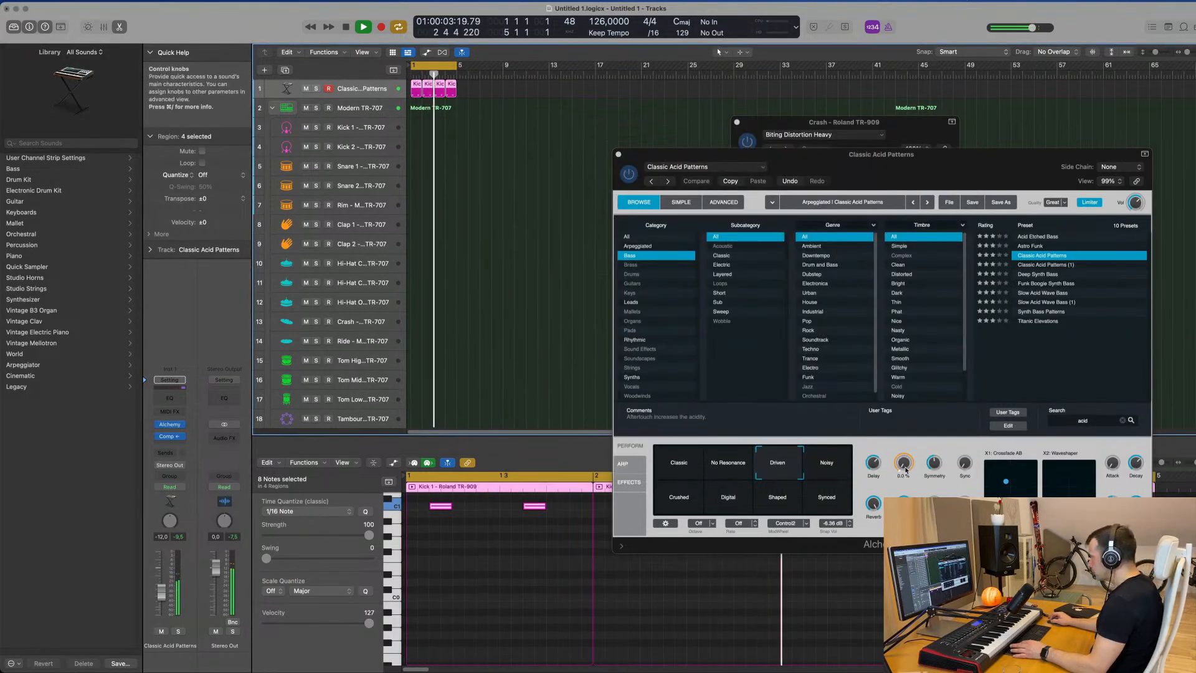
Sweep the bass preset's Cutoff and adjust its Delay amount in Alchemy's performance controls
left_click_drag(905, 471, 908, 454)
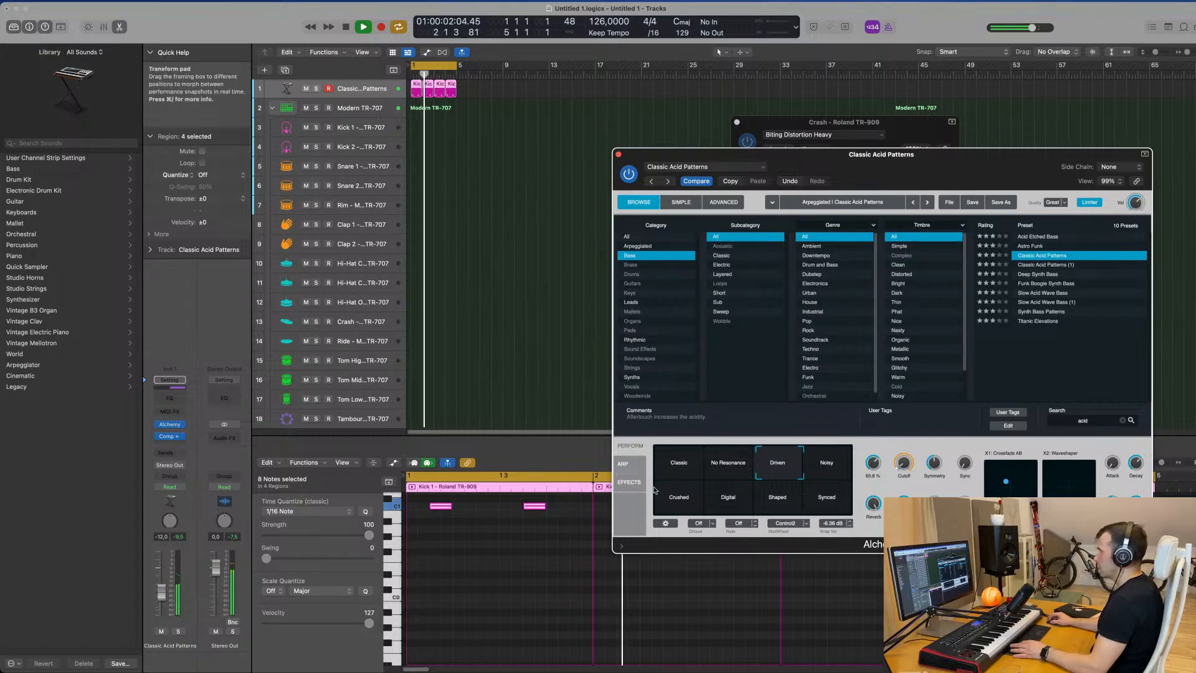
Try the bass with Alchemy's arpeggiator in Up mode at a 1/16 rate
left_click(622, 463)
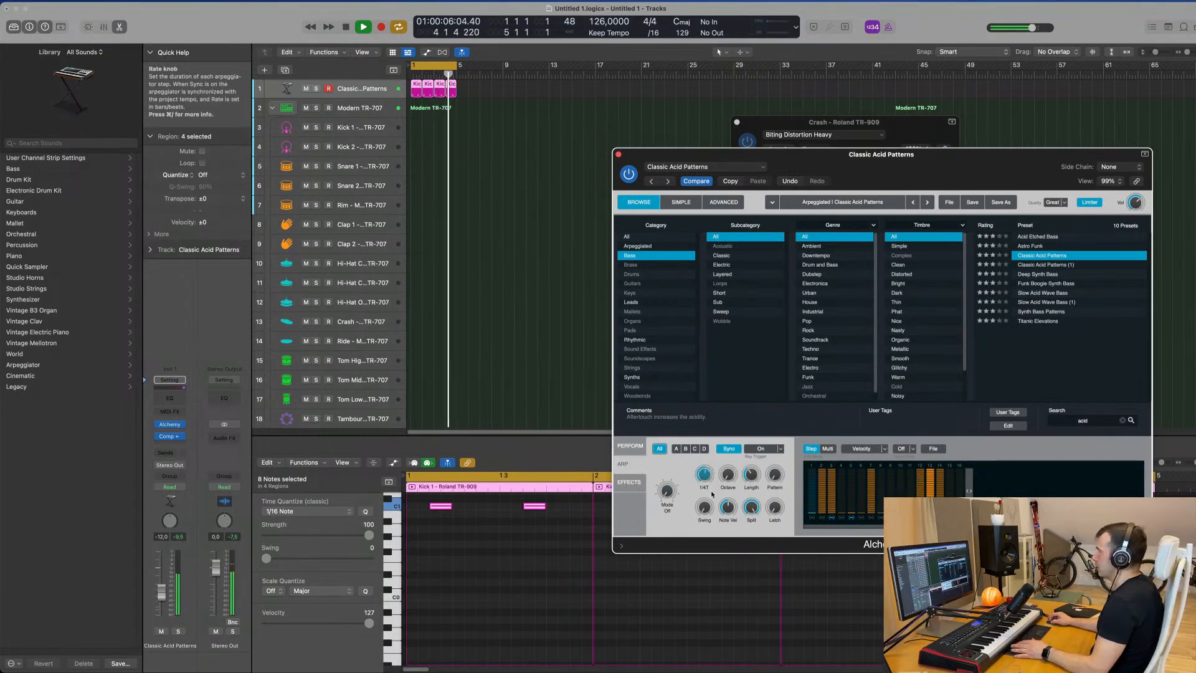
left_click_drag(667, 493, 666, 482)
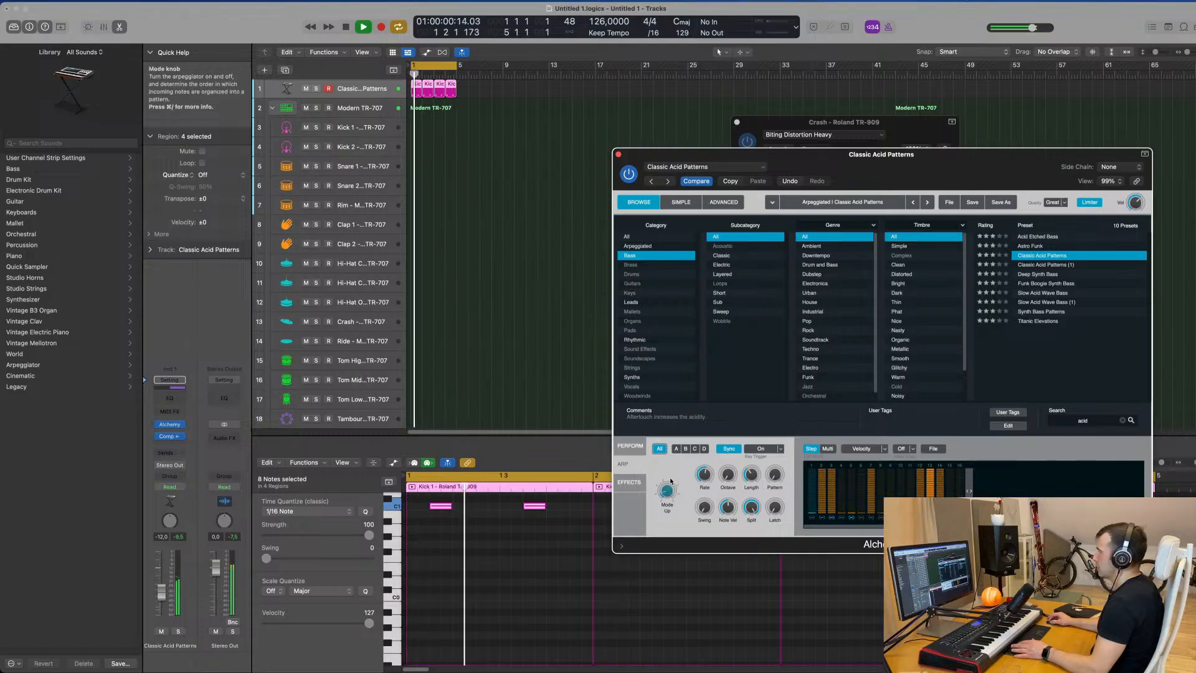
left_click_drag(779, 154, 667, 175)
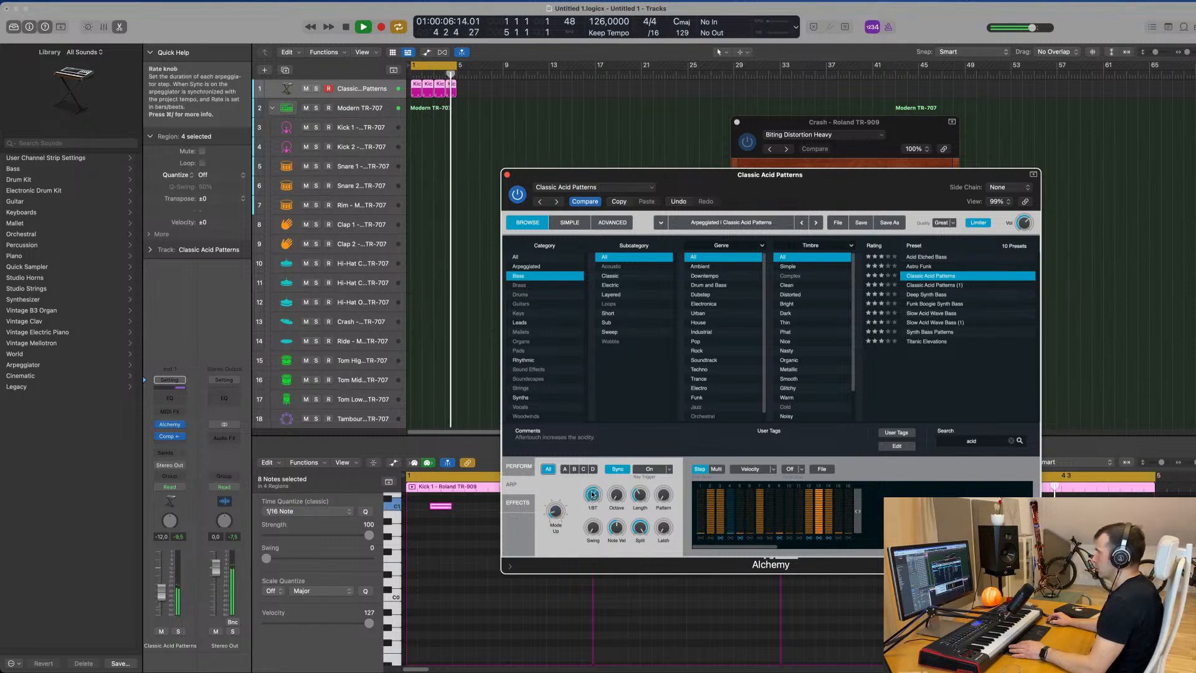
left_click_drag(769, 193, 774, 134)
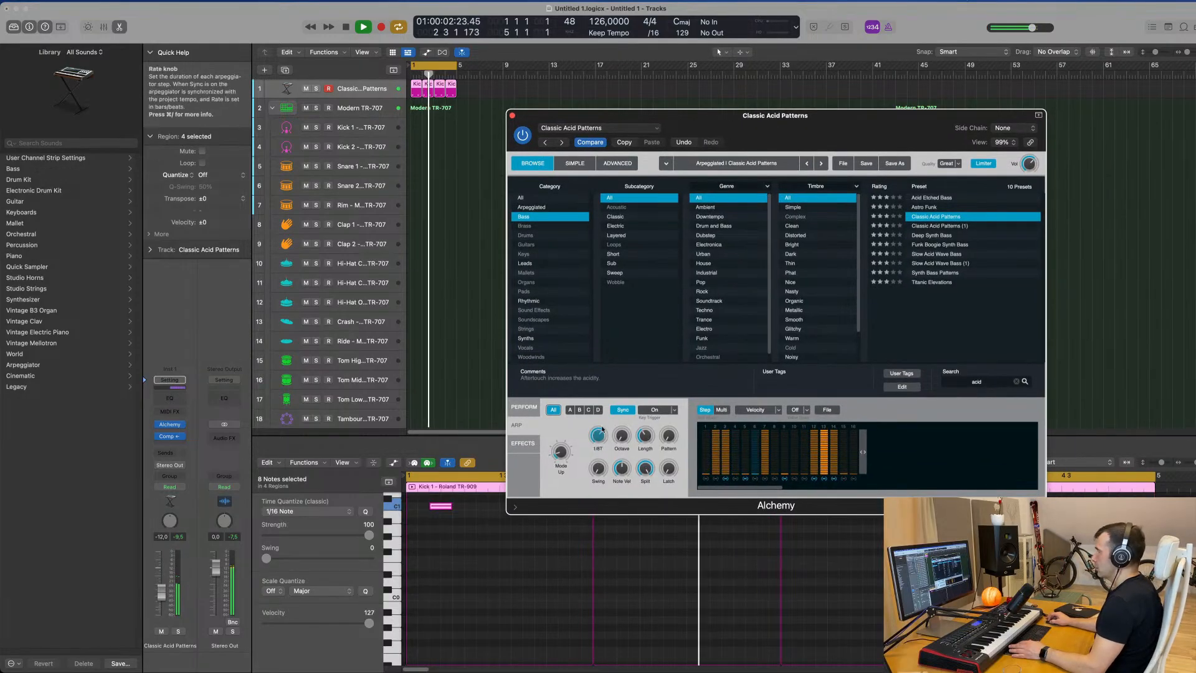
left_click_drag(599, 437, 600, 435)
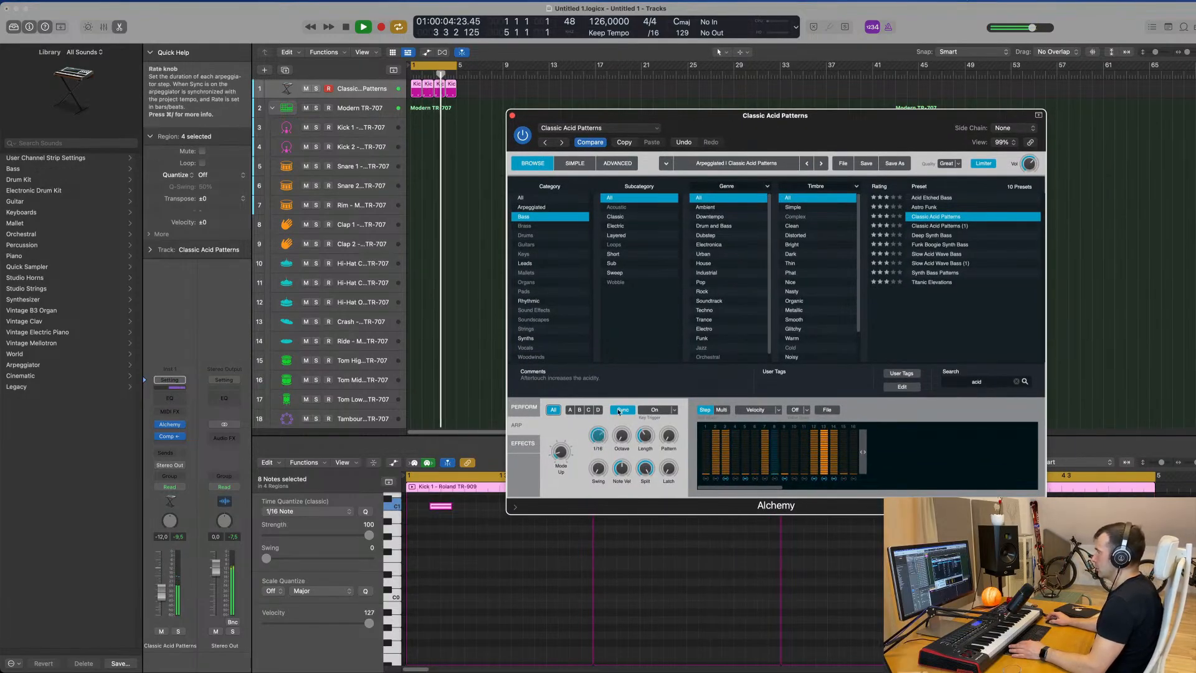
left_click_drag(860, 112, 911, 96)
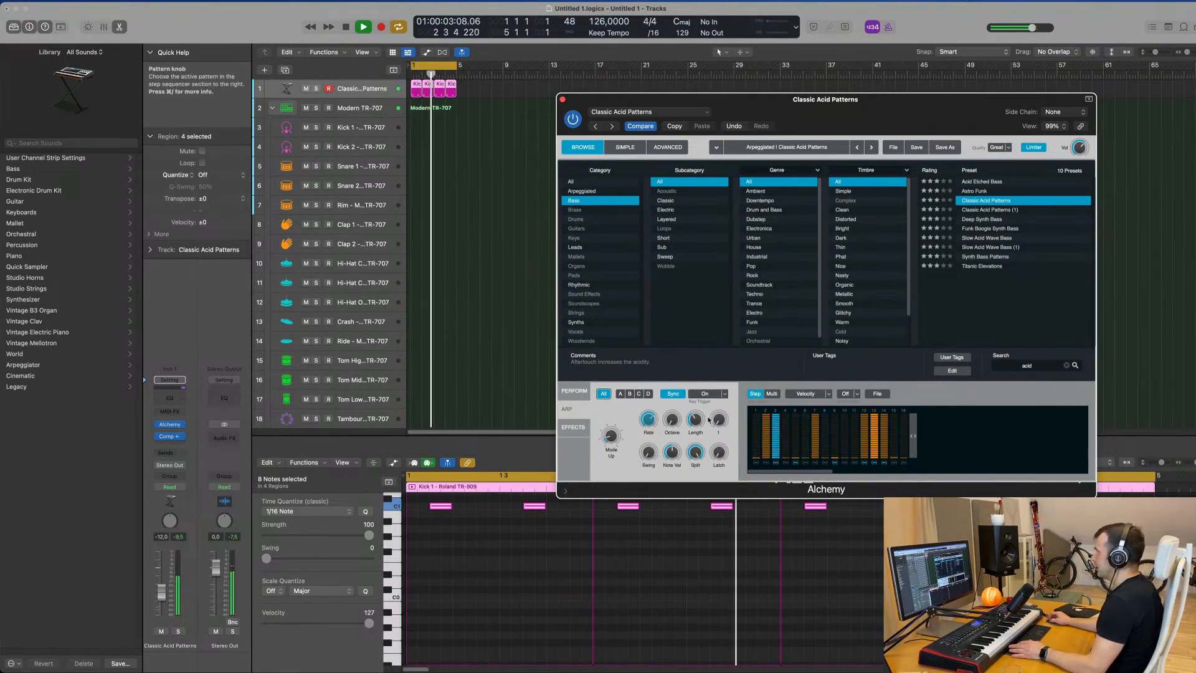
Try arpeggiator pattern 8 at different rates and switch the arpeggiator mode back off
left_click_drag(718, 419, 716, 382)
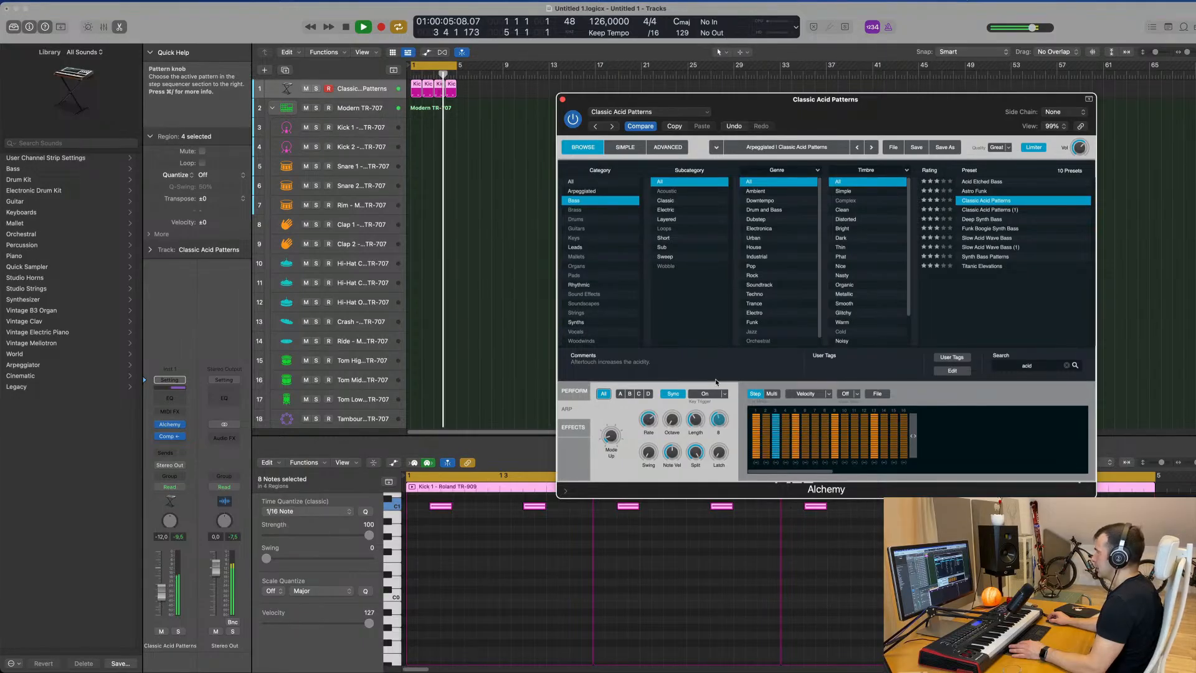
left_click_drag(843, 115, 794, 106)
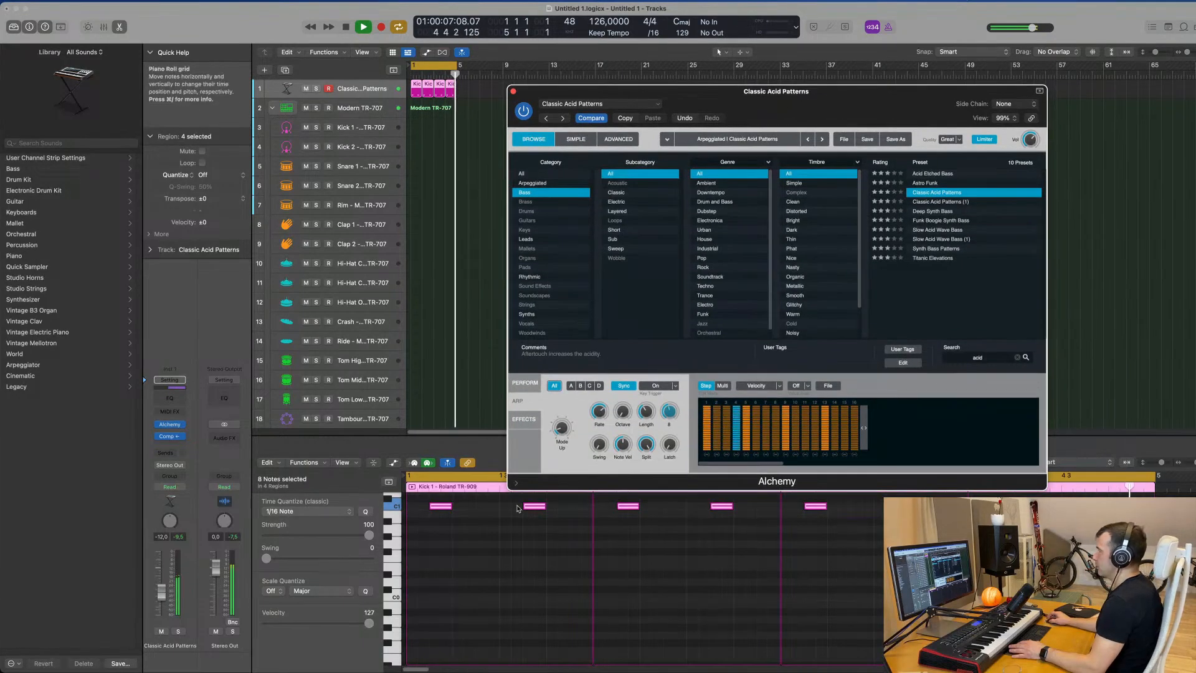
mouse_move(600, 411)
left_mouse_down()
mouse_move(601, 427)
mouse_move(606, 407)
left_mouse_up()
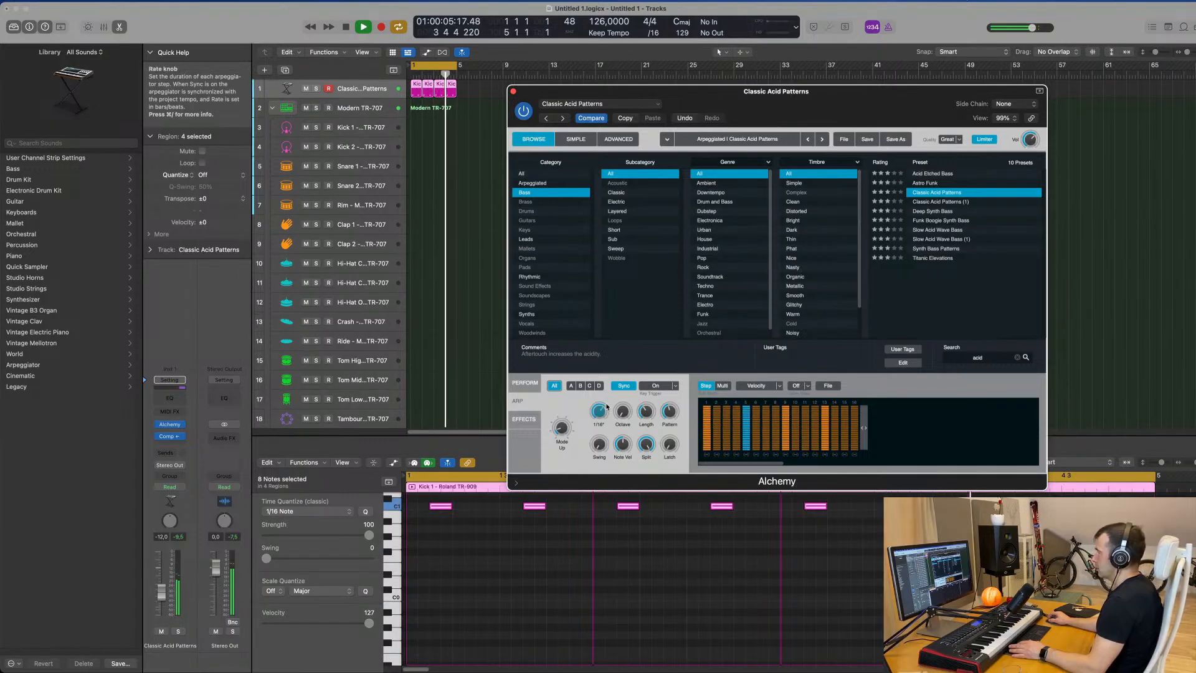
left_click_drag(607, 401, 600, 534)
left_click_drag(562, 428, 562, 613)
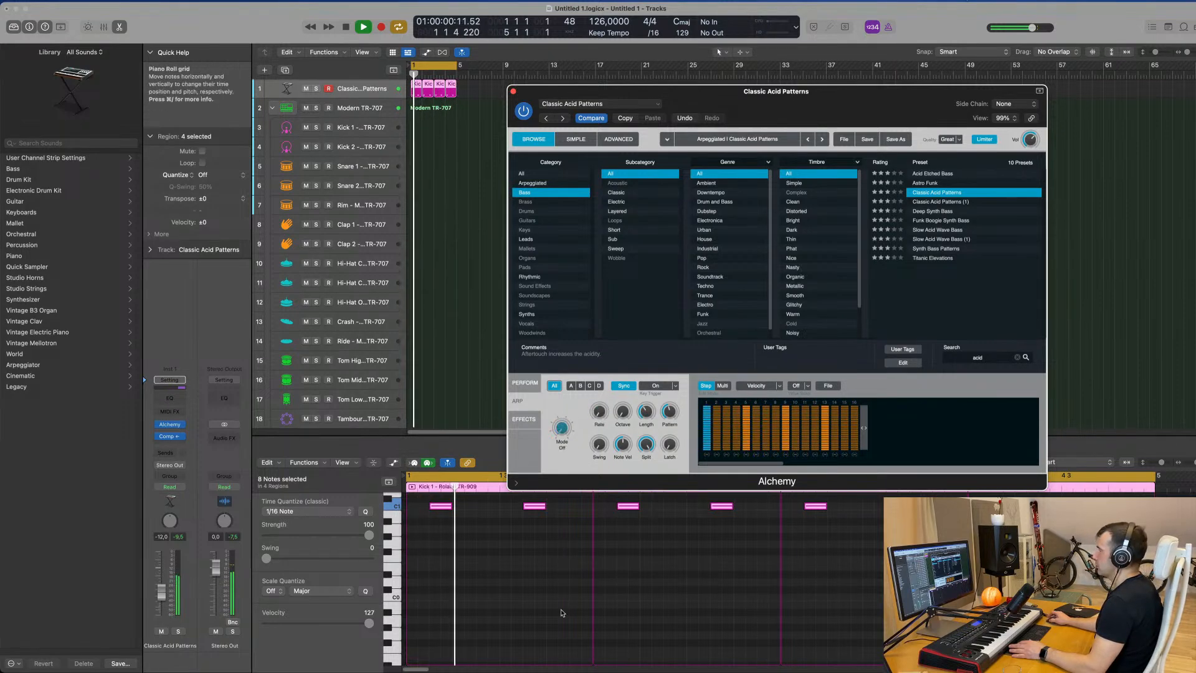
Adjust the Rate and Depth of the Phaser in the bass preset's effects rack
left_click(525, 382)
left_click_drag(788, 96, 776, 50)
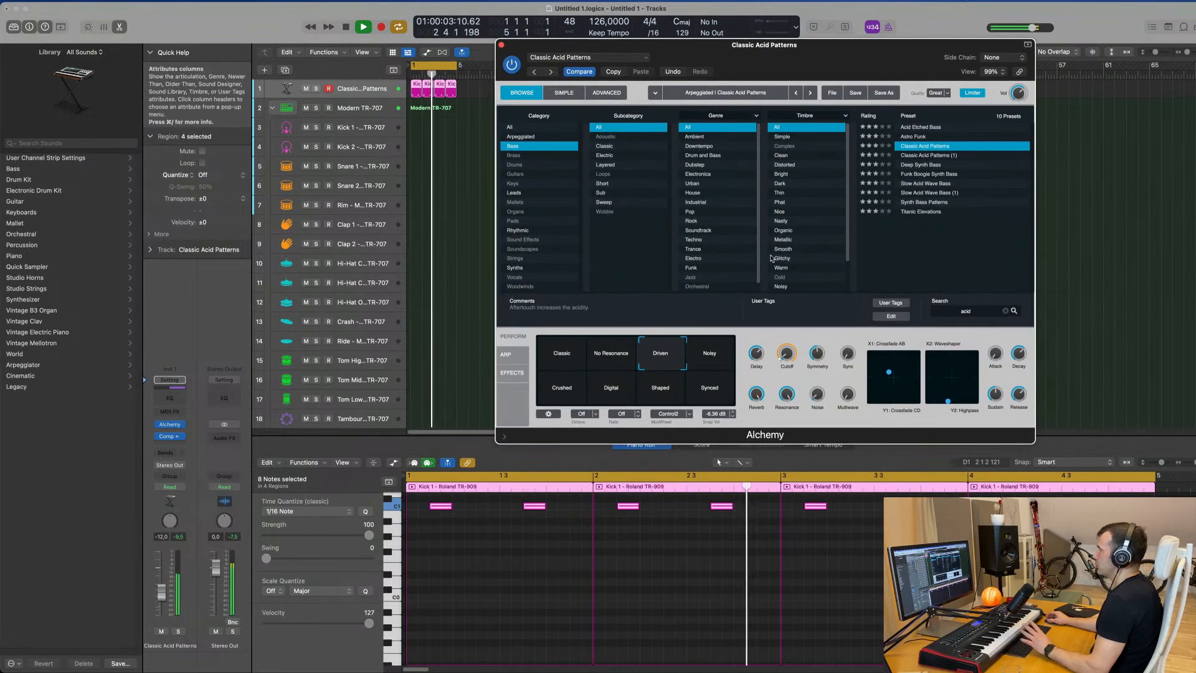
left_click(513, 373)
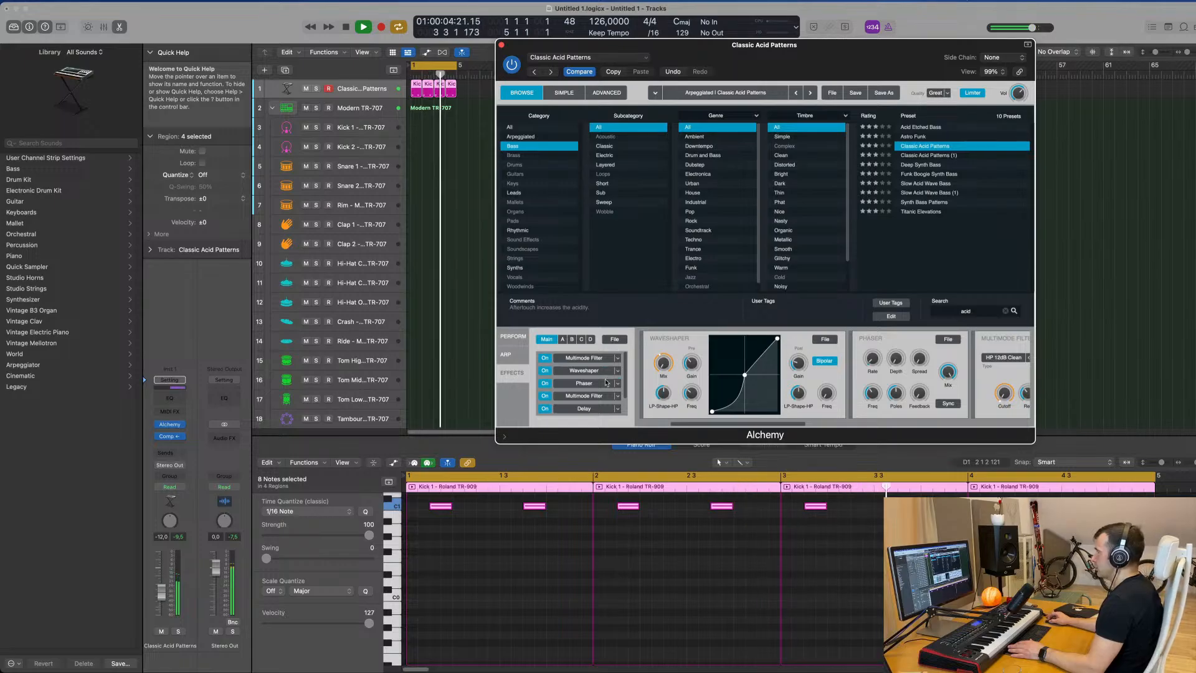
left_click(607, 384)
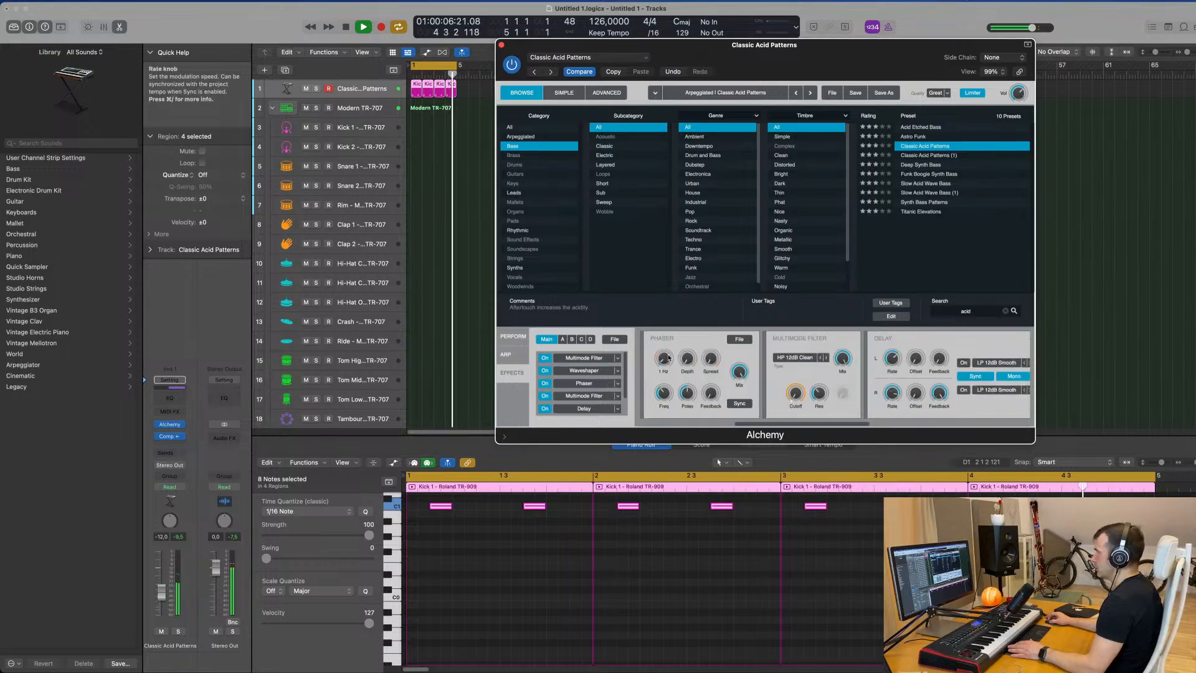
left_click_drag(672, 365, 677, 355)
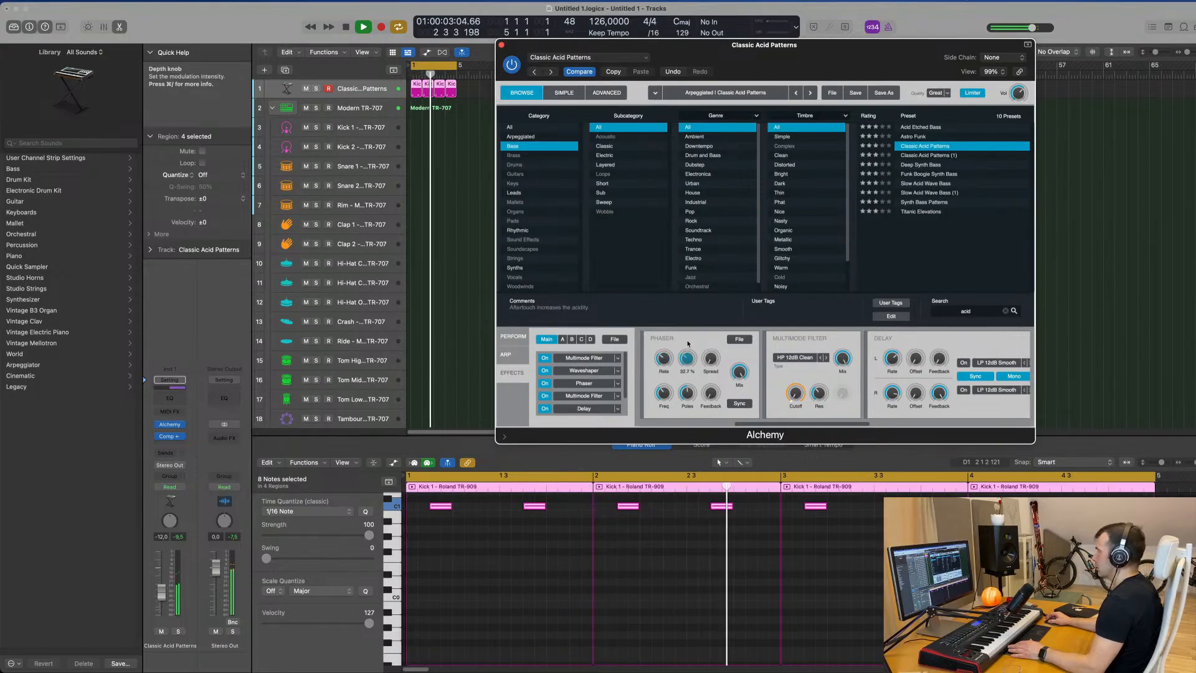
Adjust the Depth, Spread and Rate of the Phaser in the bass preset's effects
left_click_drag(689, 365, 688, 375)
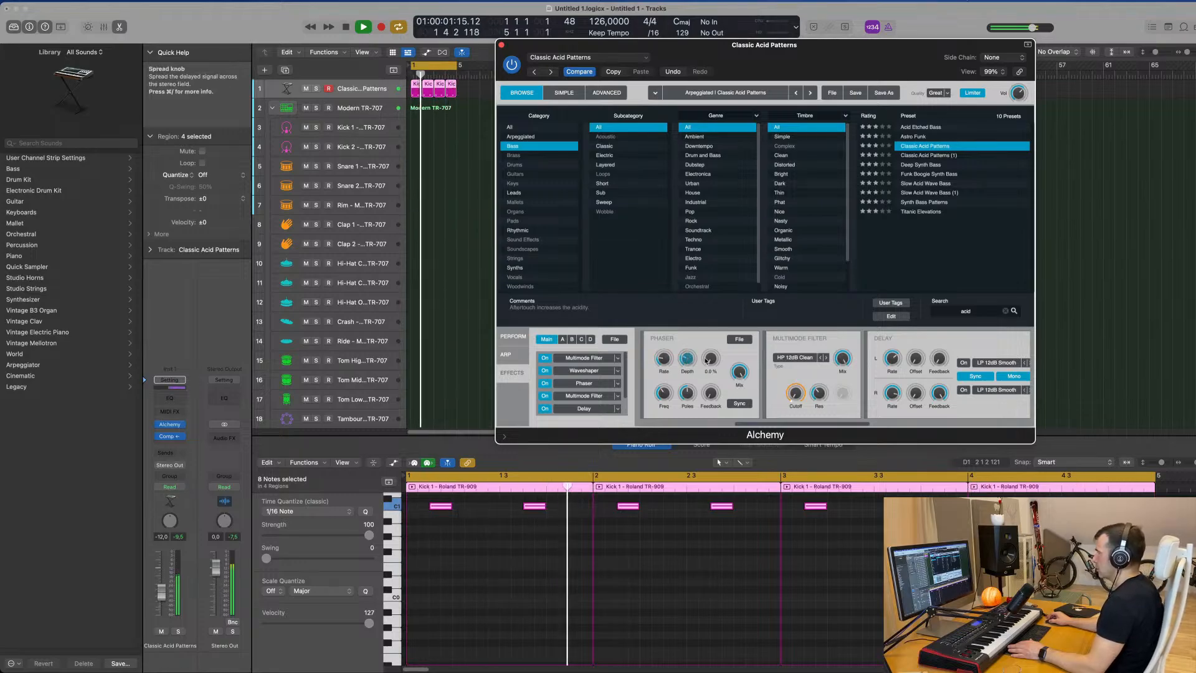
left_click_drag(746, 375, 746, 415)
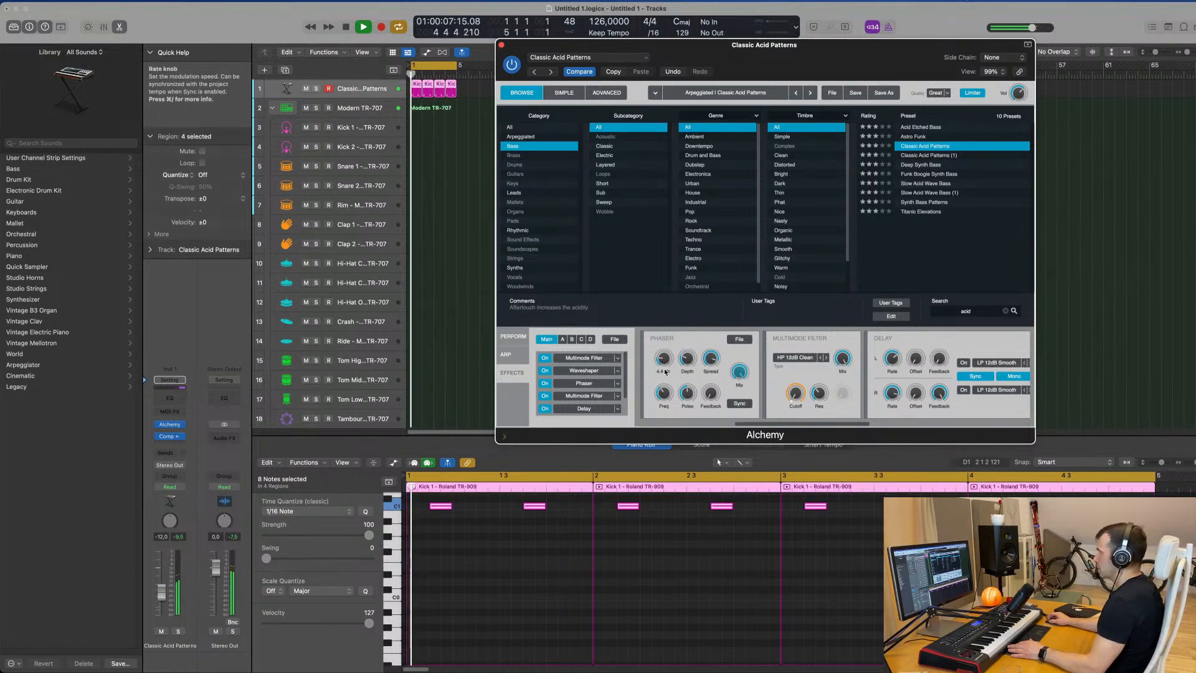
mouse_move(667, 364)
left_mouse_down()
mouse_move(686, 278)
mouse_move(676, 369)
left_mouse_up()
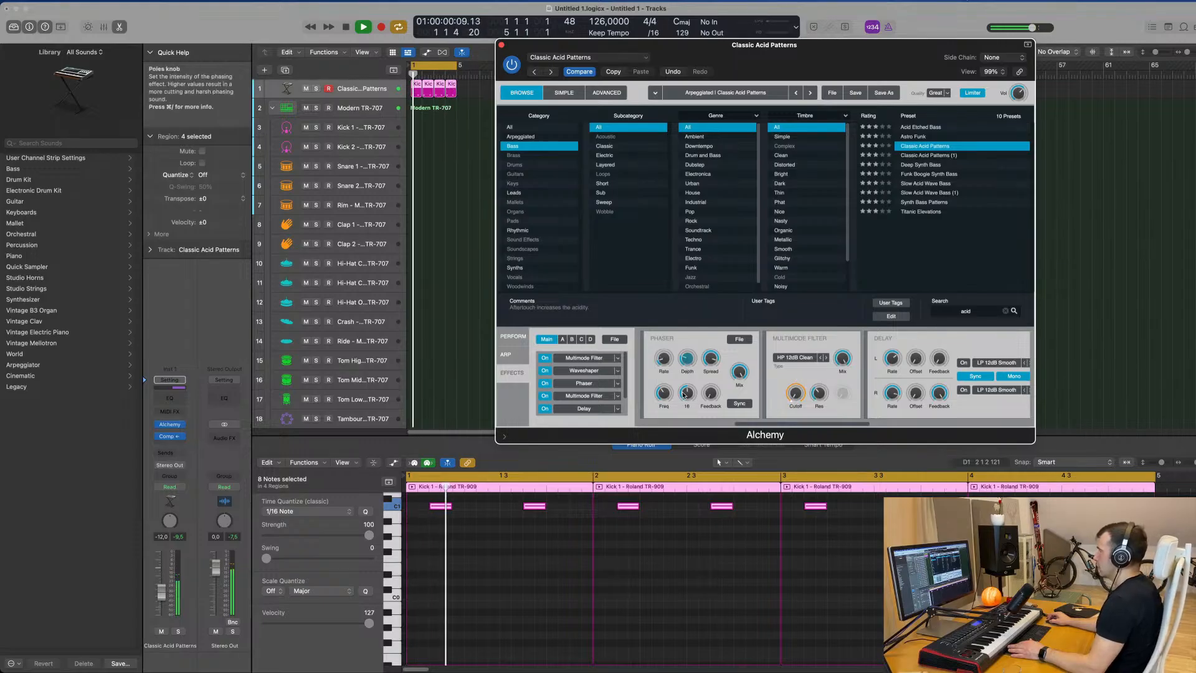
Sync the bass preset's Phaser to the project tempo and adjust its Rate, Depth, Poles and Frequency
left_click(739, 403)
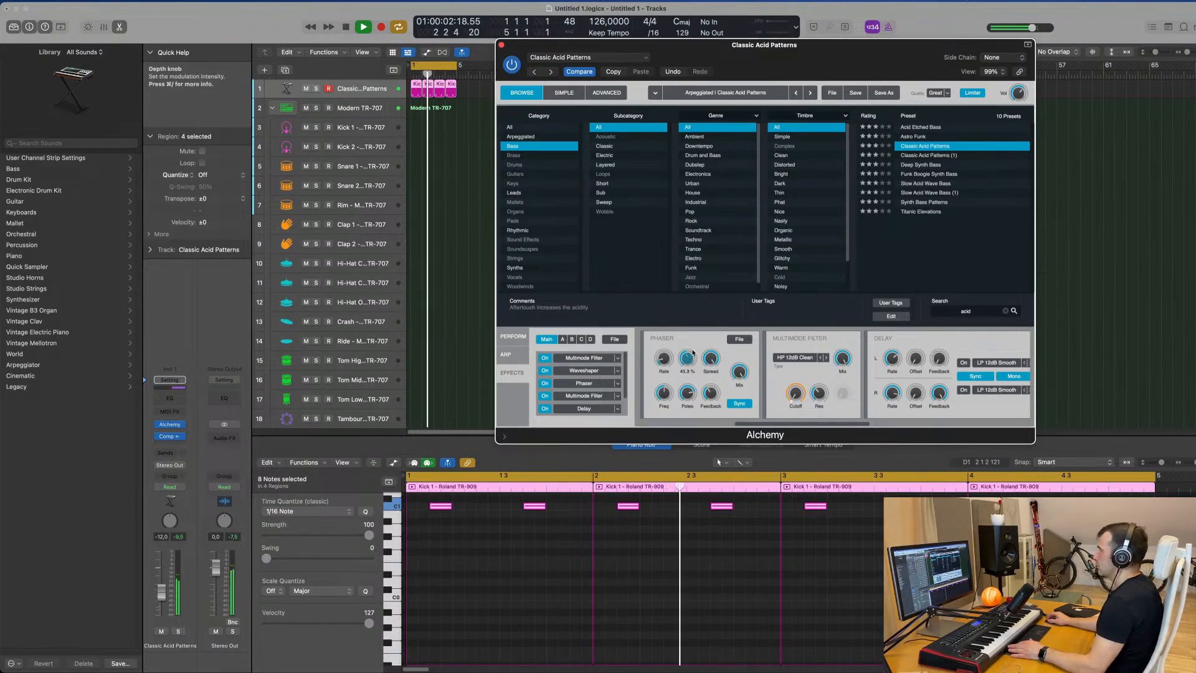
left_click_drag(687, 362, 689, 358)
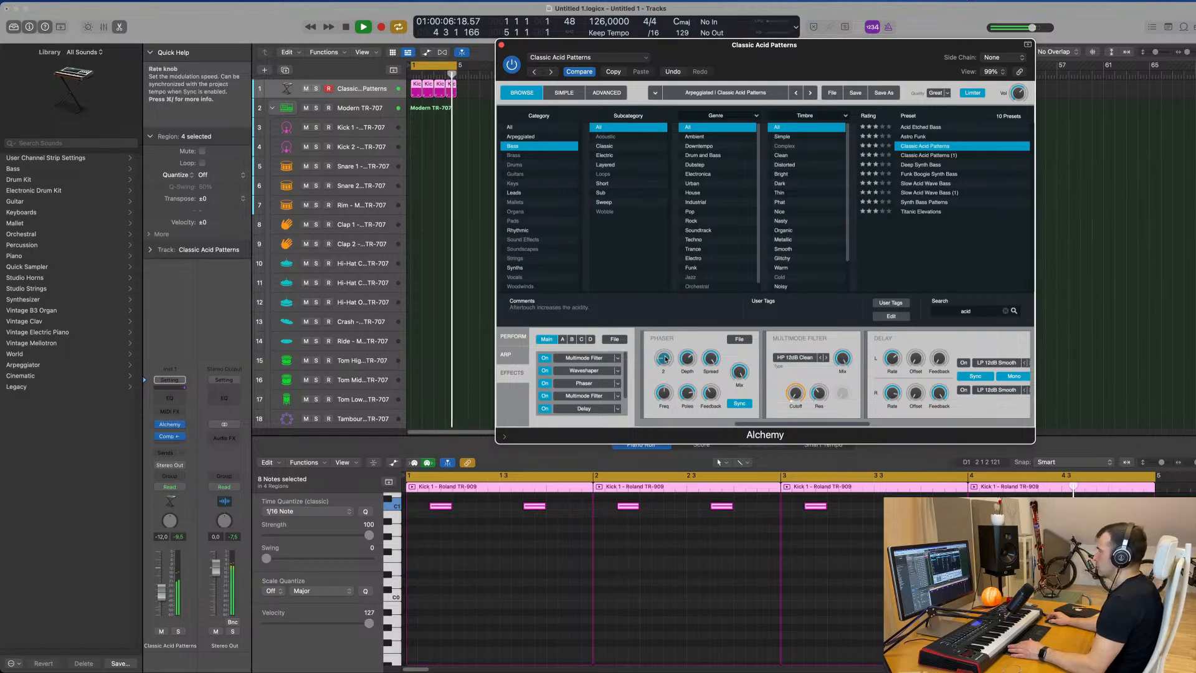
left_click_drag(668, 352, 666, 342)
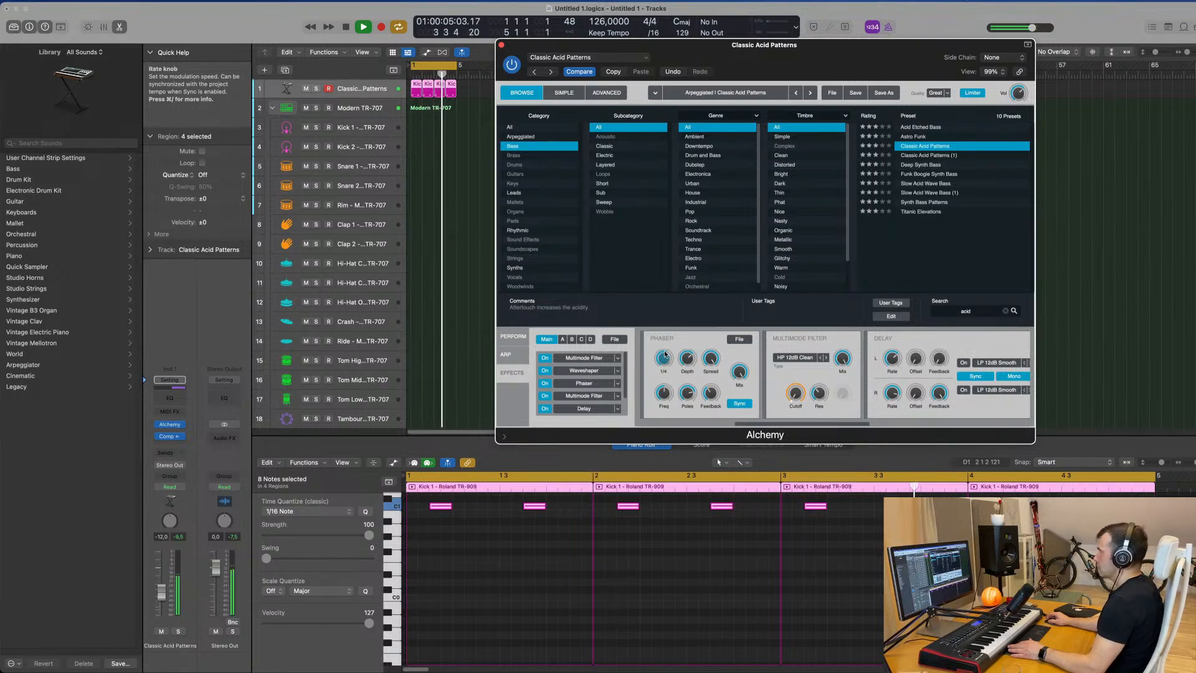
left_click_drag(666, 356, 666, 359)
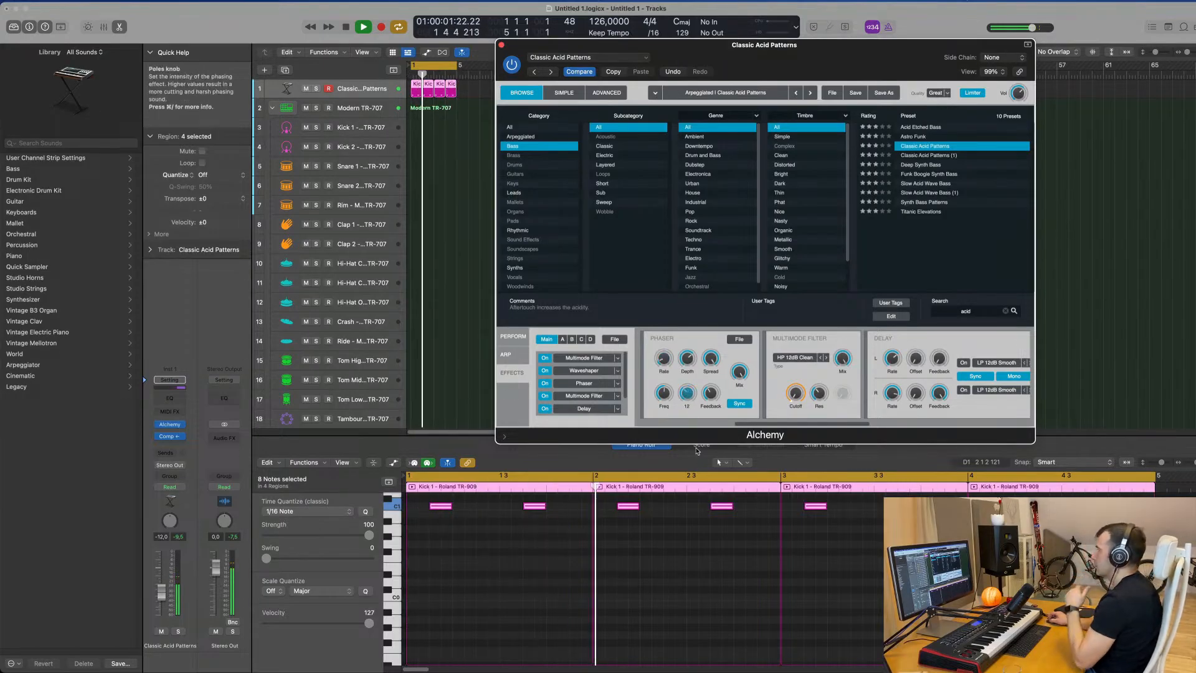
left_click_drag(689, 395, 697, 374)
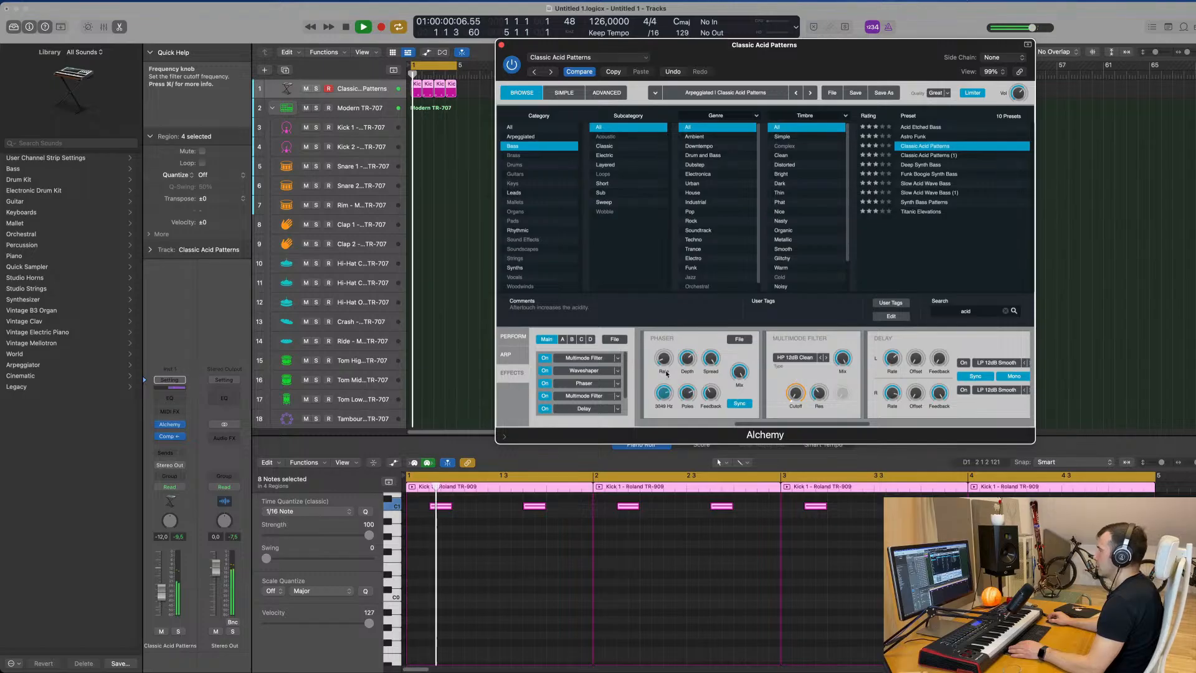
left_click_drag(669, 365, 671, 355)
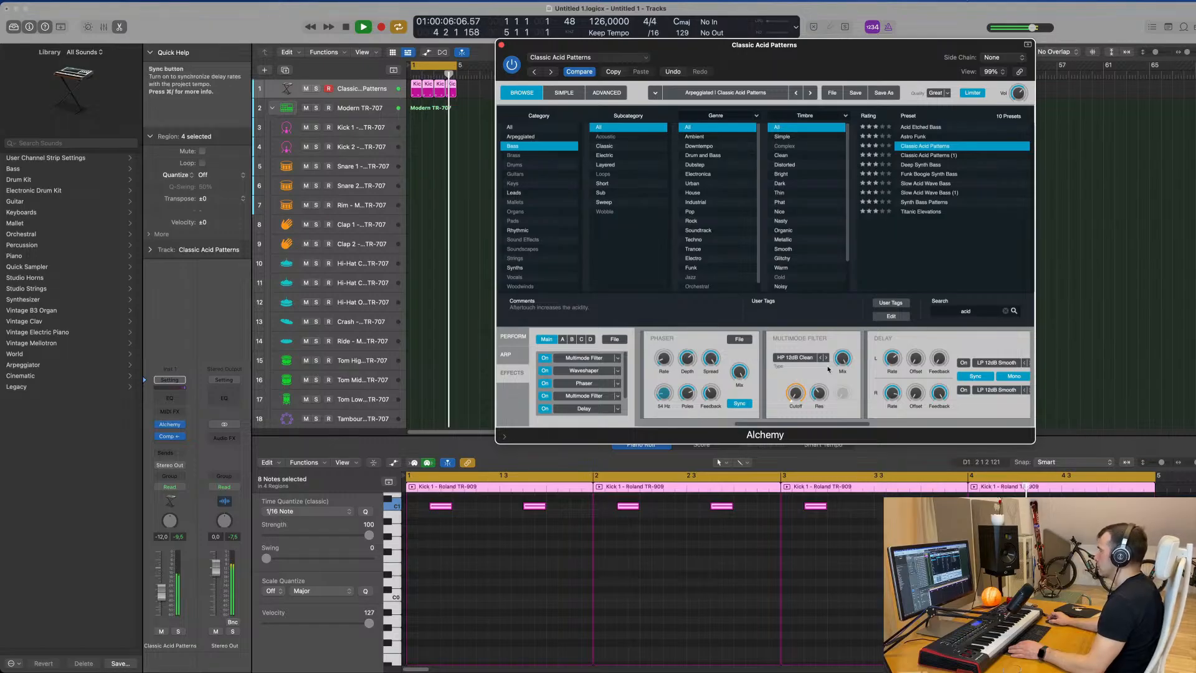
Adjust the Delay effect's left Feedback and try its LP 12dB Smooth filters on and off
left_click_drag(797, 367, 776, 393)
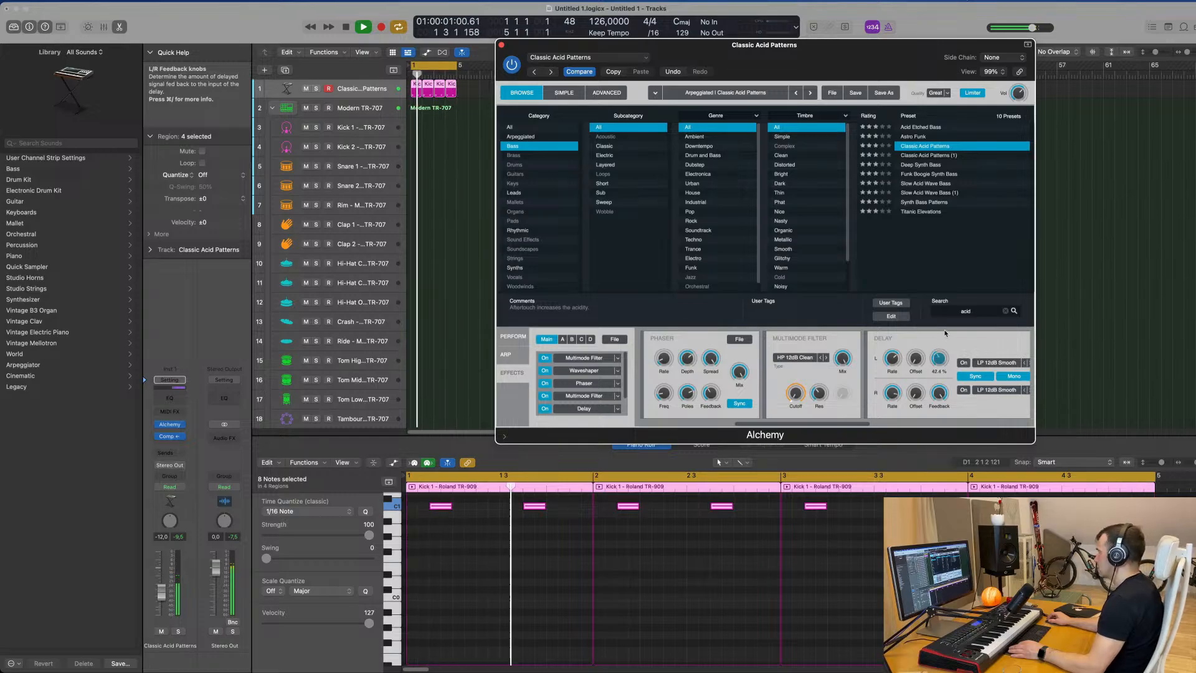
left_click(963, 390)
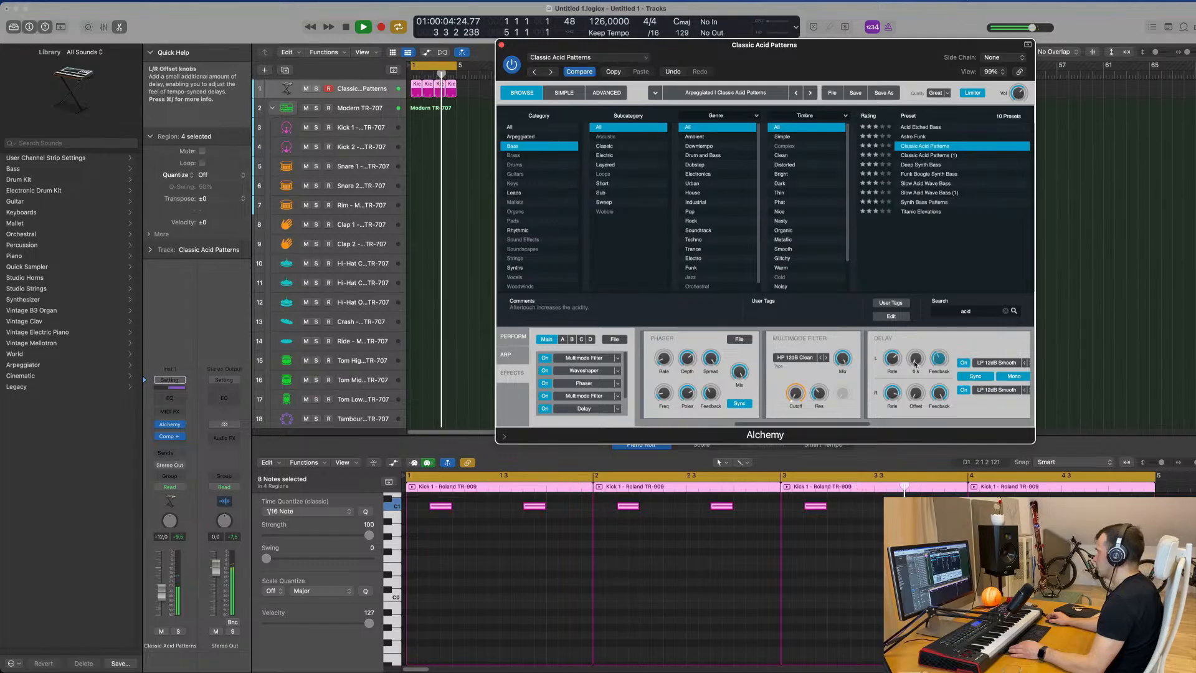
left_click(963, 390)
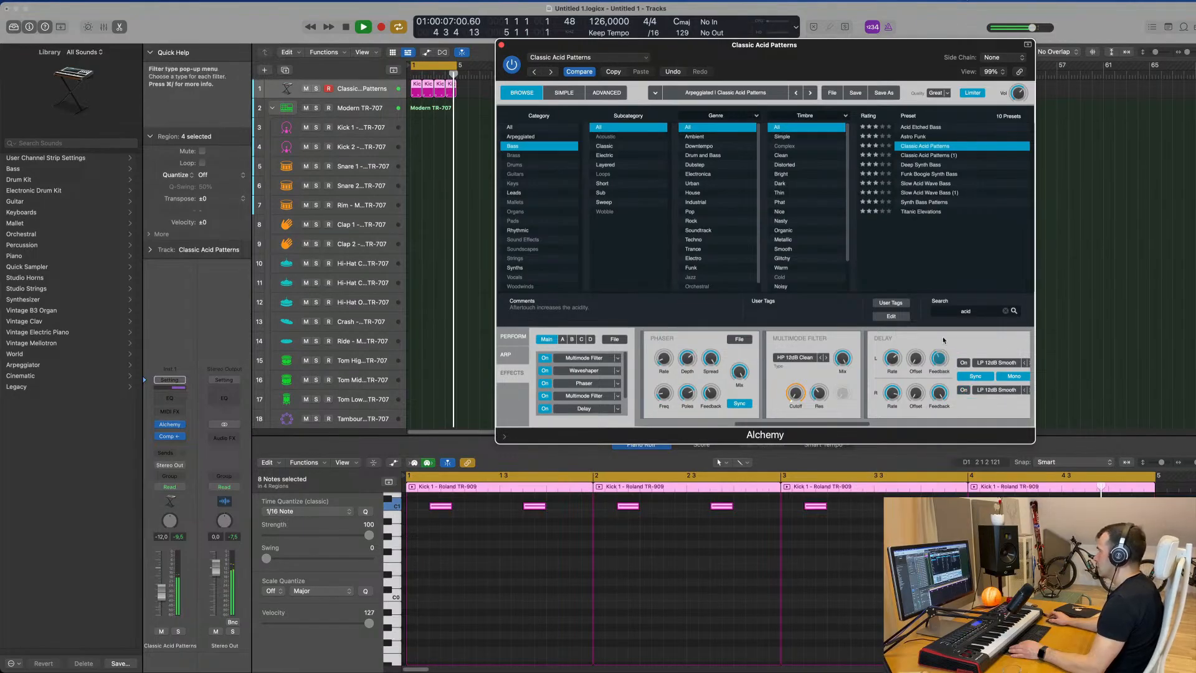
Adjust the Resonance and Drive of the first Multimode Filter, keeping its type at HP 12dB Smooth
scroll(913, 347, "right", 5)
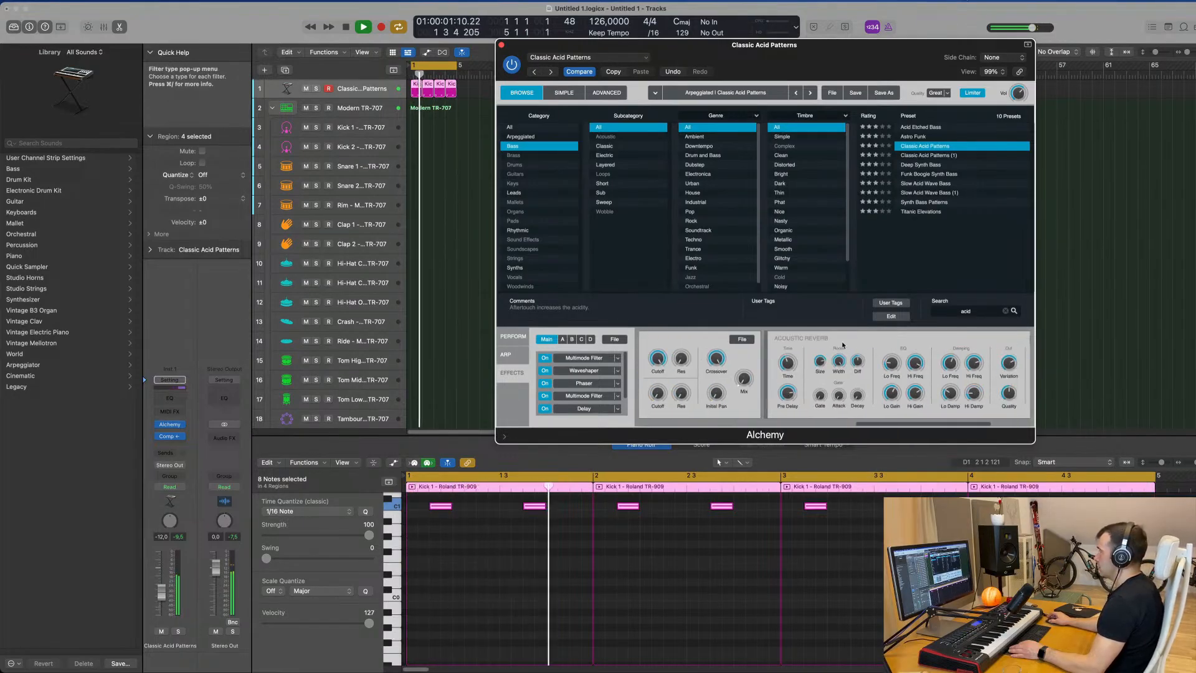
scroll(843, 342, "left", 8)
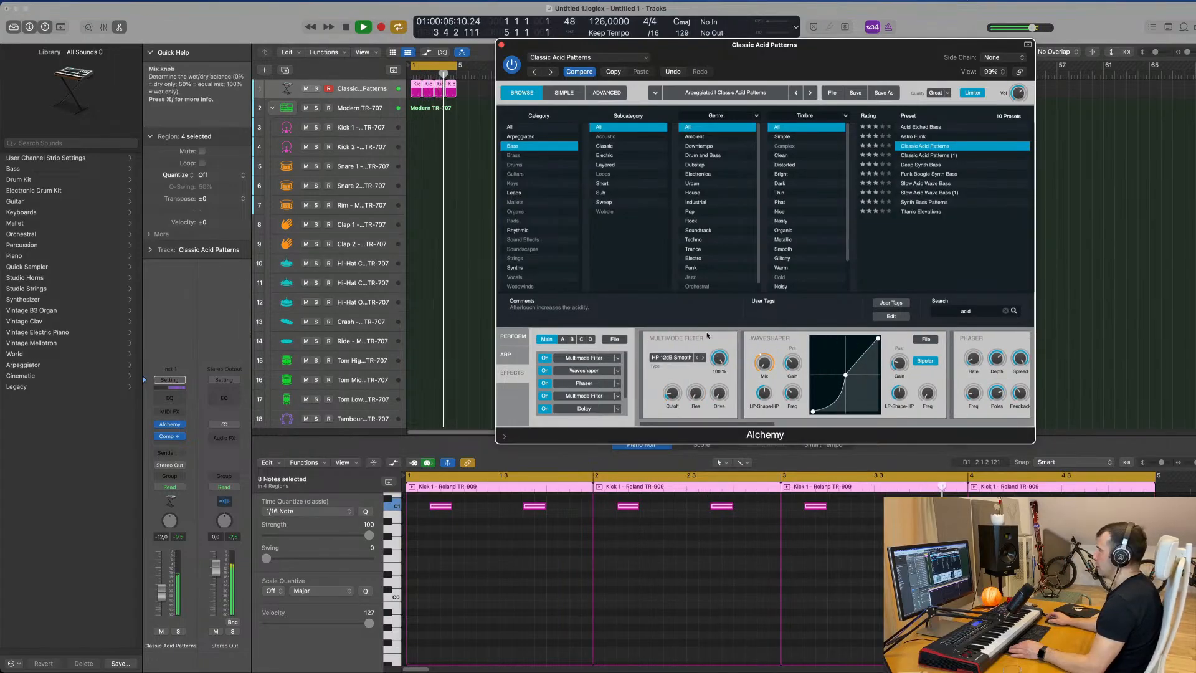
left_click(660, 358)
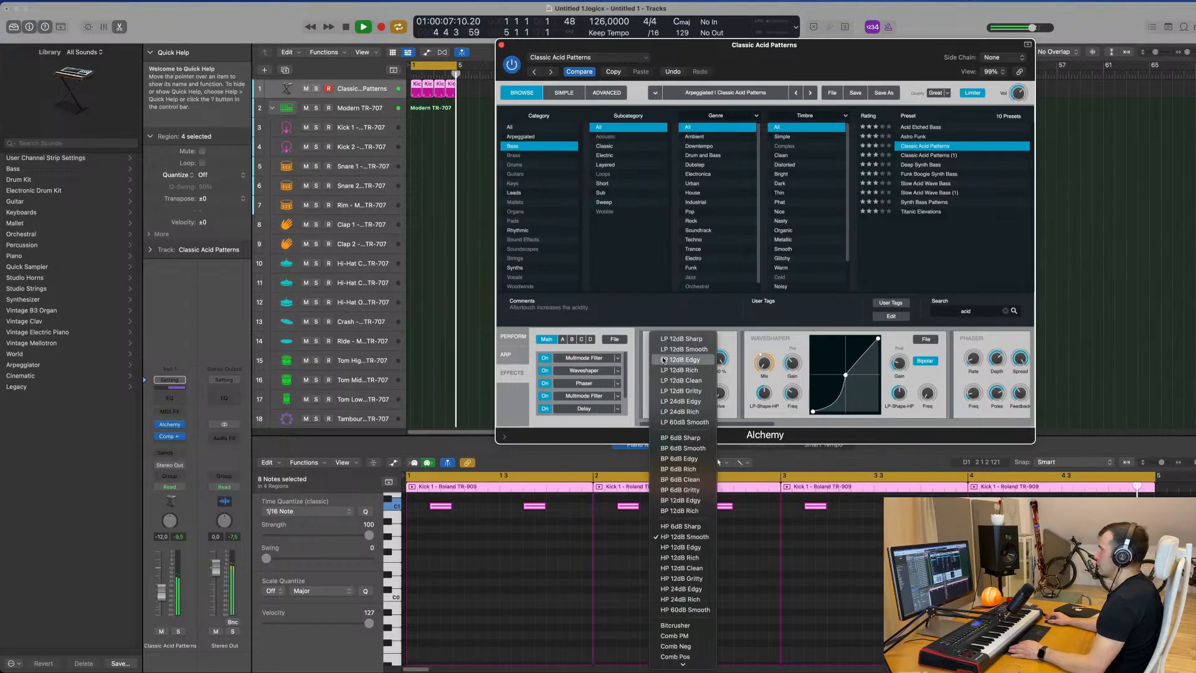
left_click(638, 381)
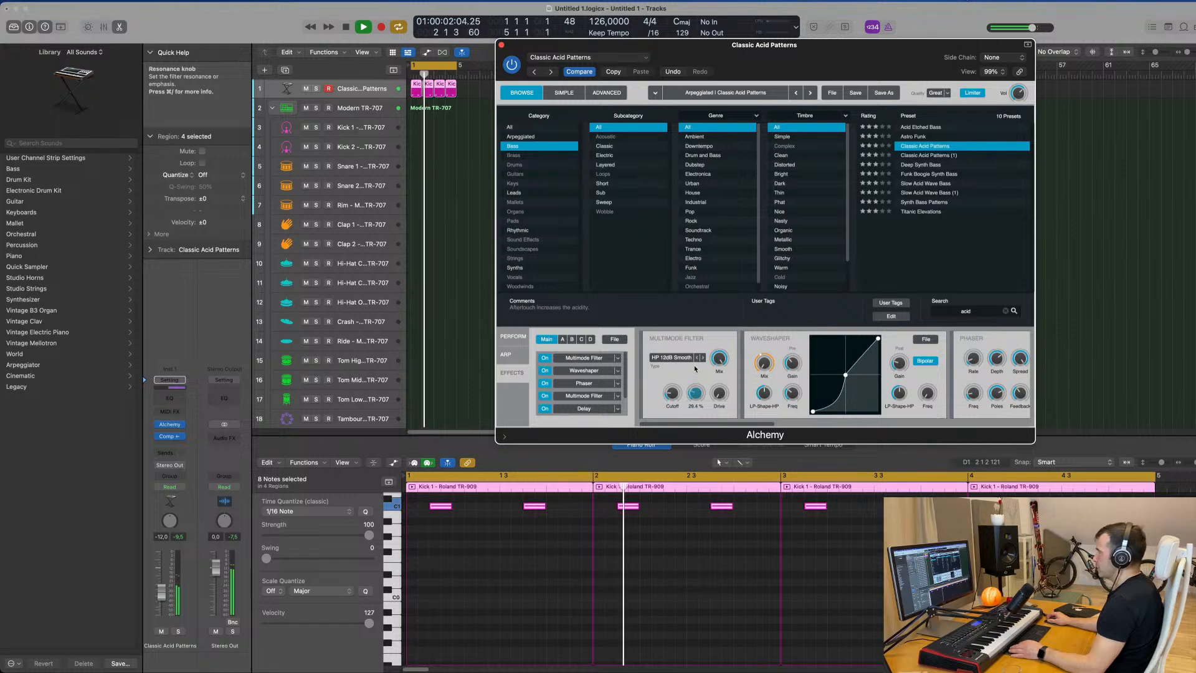
left_click_drag(699, 353, 720, 394)
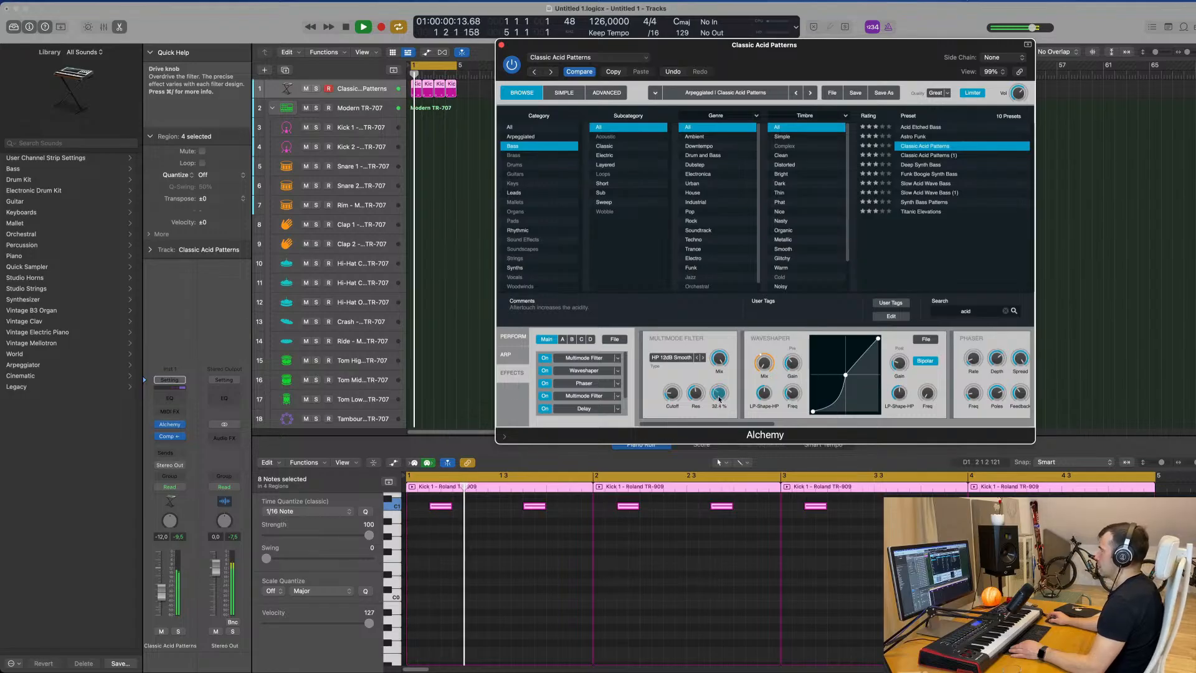
Adjust the bass preset's envelope Decay and its Cutoff in Alchemy's performance controls
left_click(513, 337)
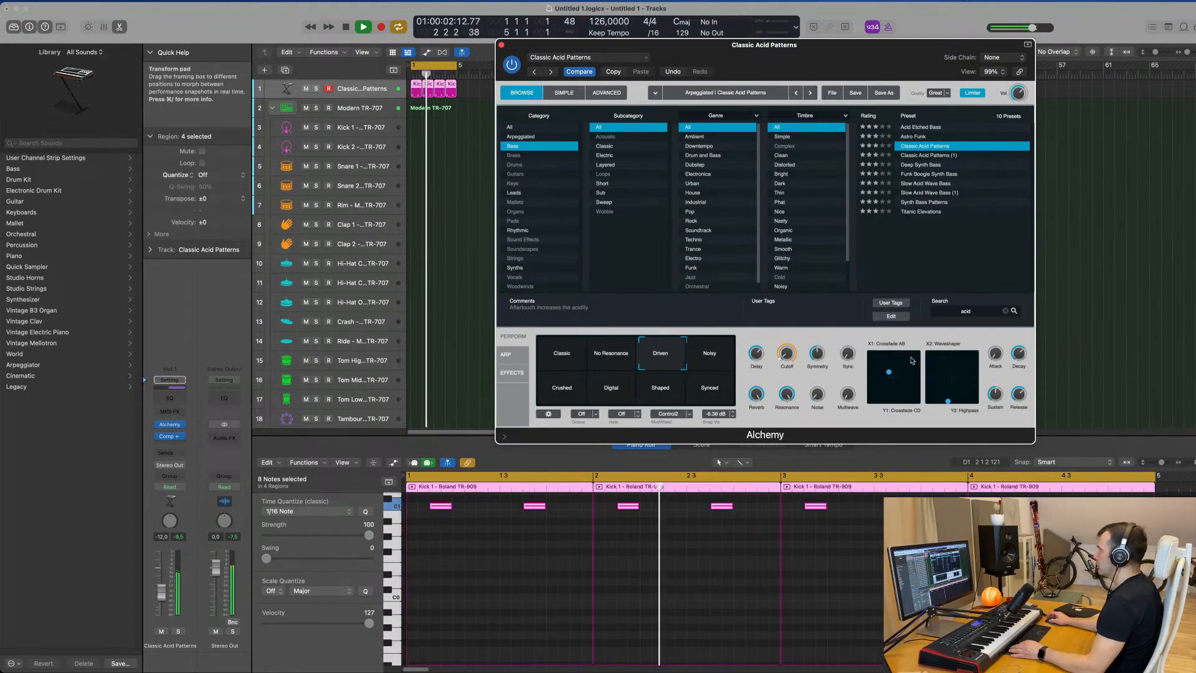
left_click_drag(1024, 405, 1019, 402)
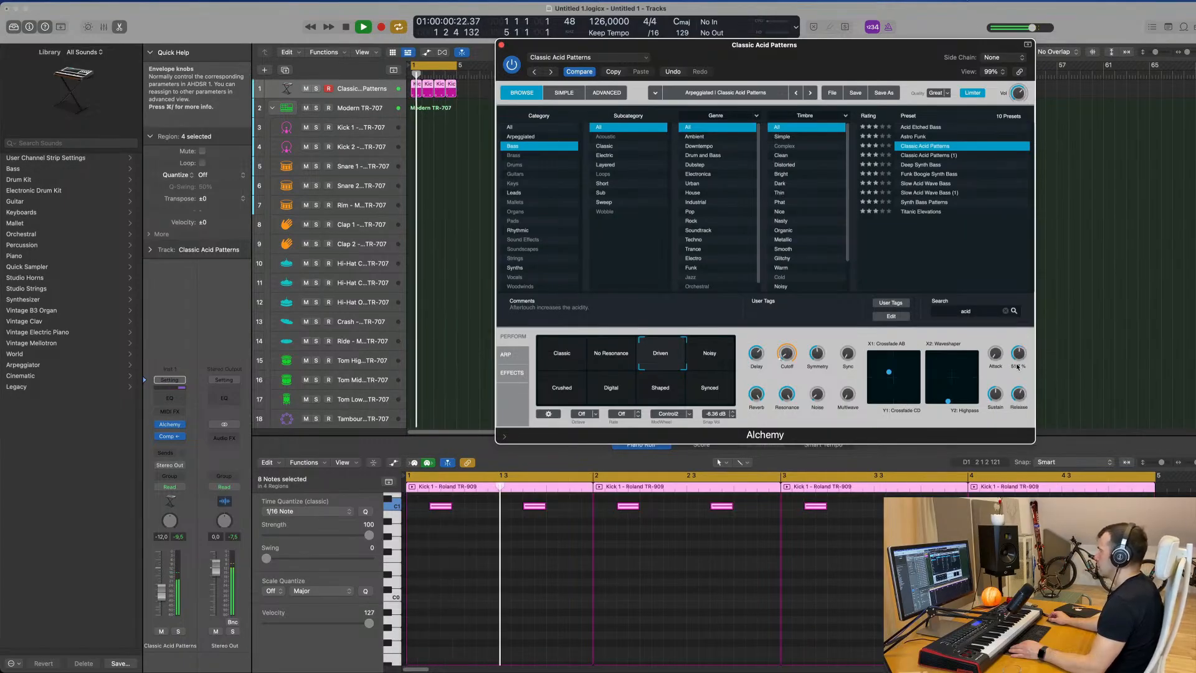
left_click_drag(787, 357, 788, 351)
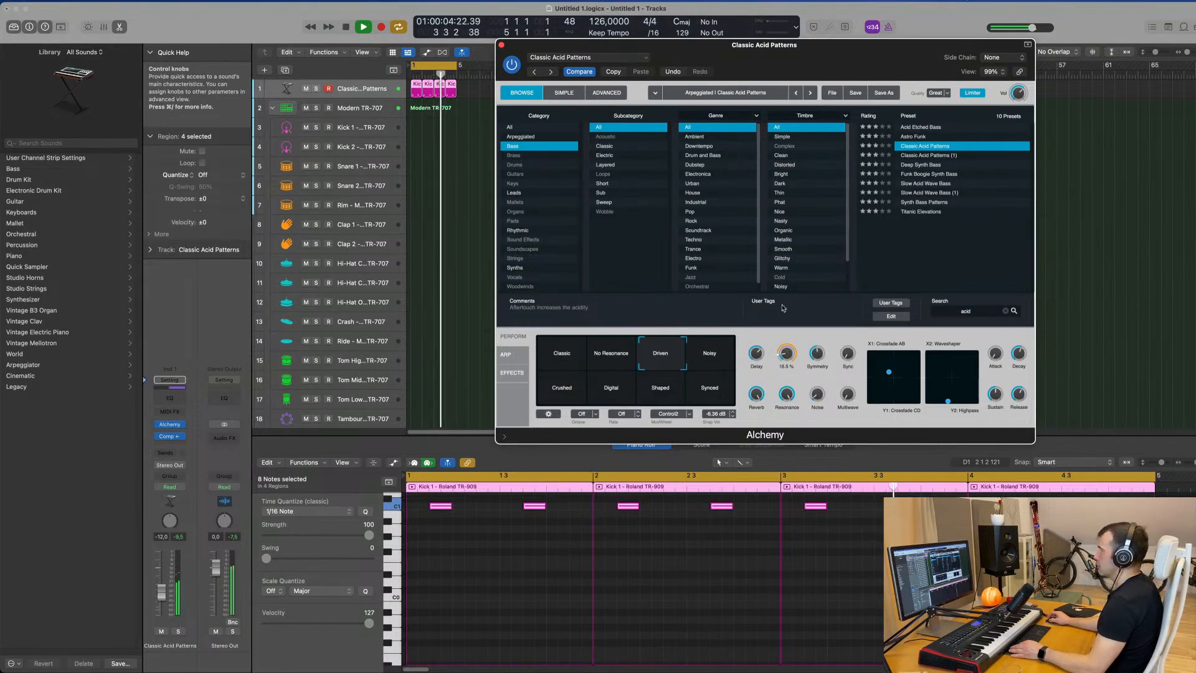
Close the Alchemy plug-in and lower the bass track's volume to about -14.4 dB
left_click_drag(503, 47, 477, 144)
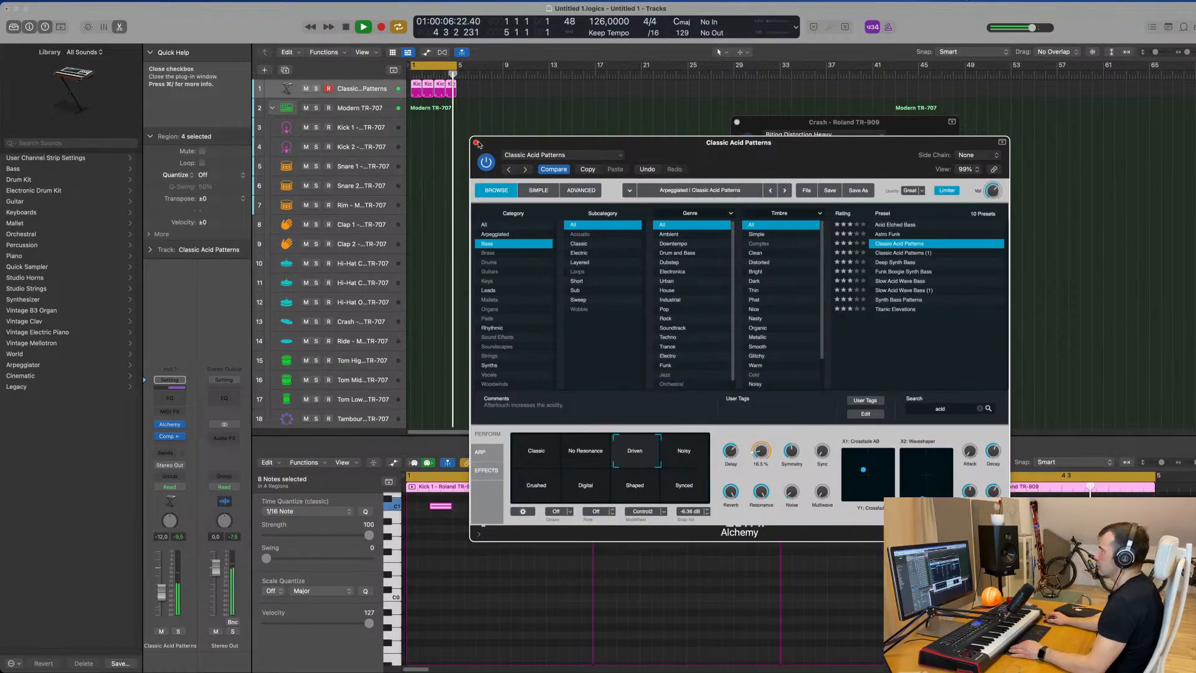
left_click(476, 143)
left_click_drag(161, 589, 162, 598)
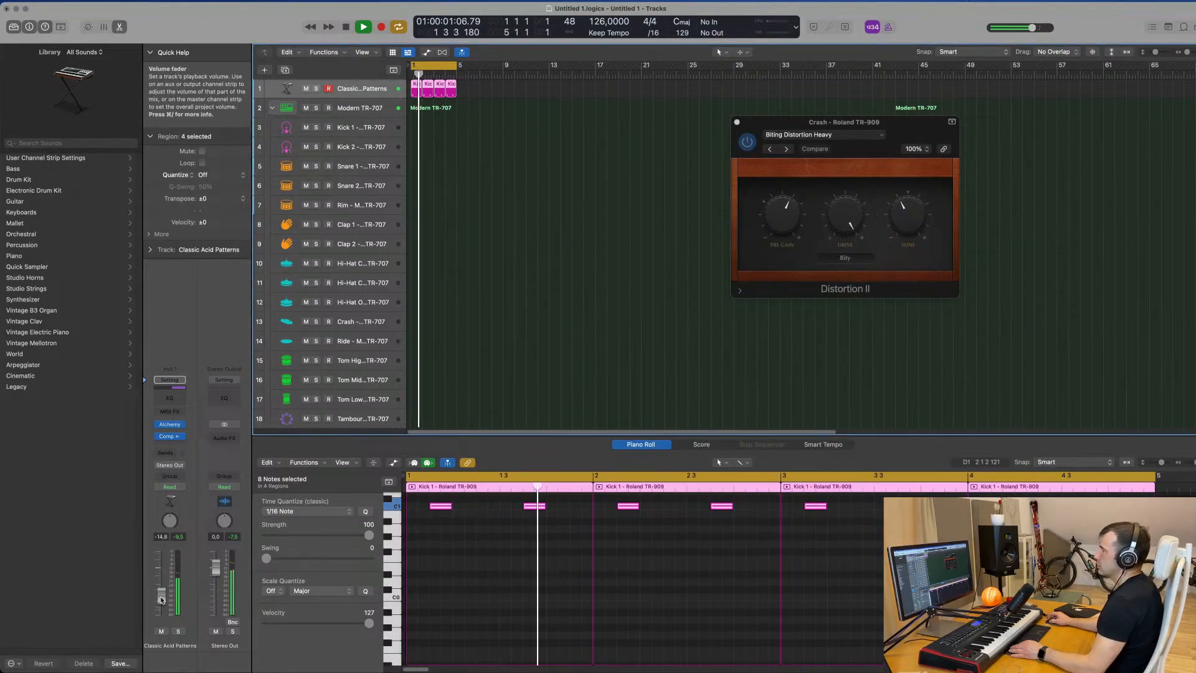
Move the first-bar TR-909 Crash region onto the TR-909 Hi-Hat Closed 2 track and stop playback
scroll(480, 232, "down", 5)
scroll(520, 261, "down", 6)
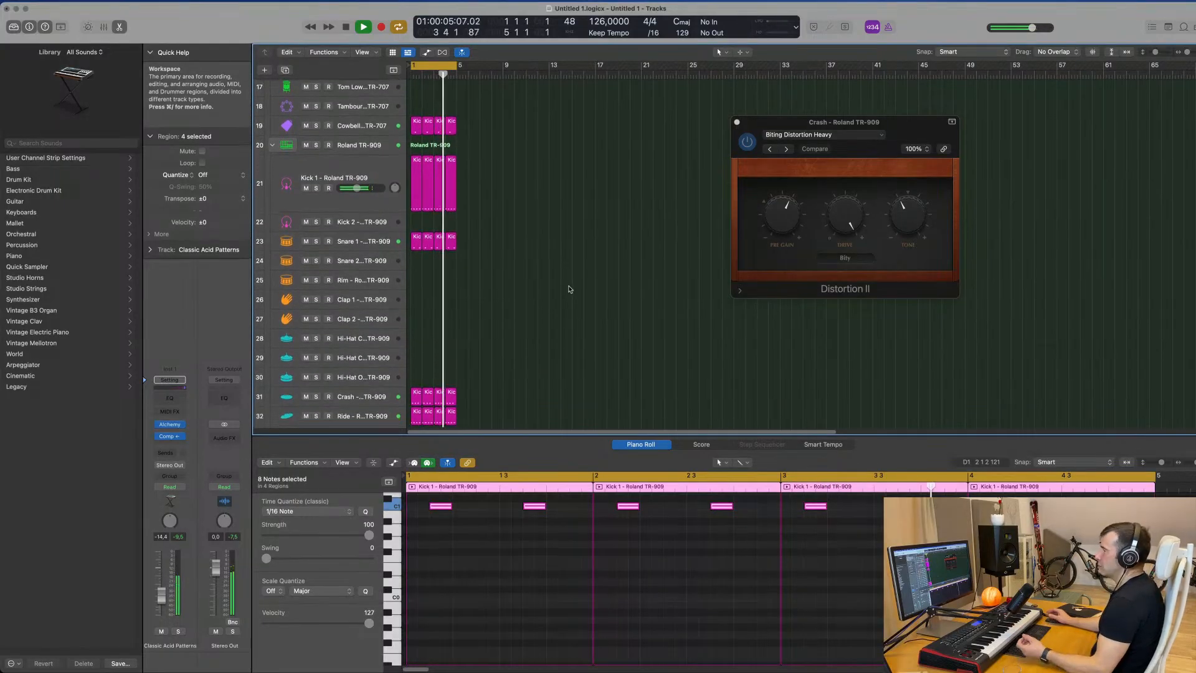
scroll(480, 368, "down", 1)
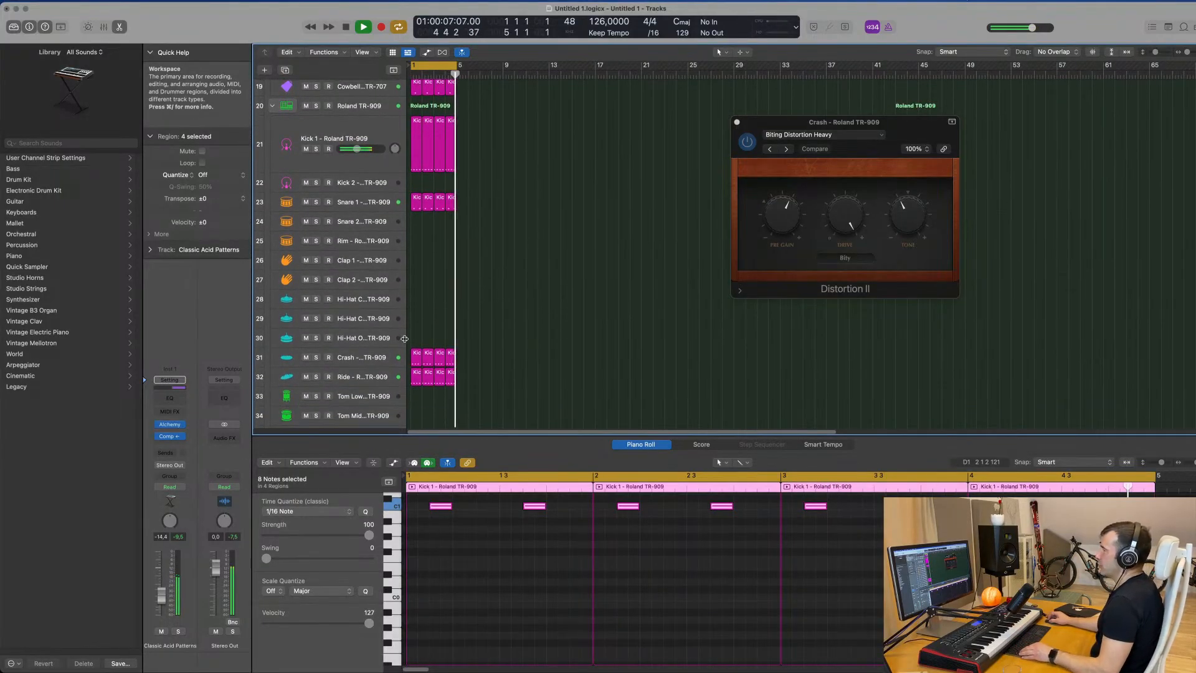
left_click(415, 357)
mouse_move(415, 357)
left_mouse_down()
mouse_move(416, 306)
mouse_move(416, 320)
left_mouse_up()
key("space")
Copy the four hi-hat notes onto neighbouring sixteenths throughout the bar and audition the pattern
left_click_drag(418, 550, 616, 595)
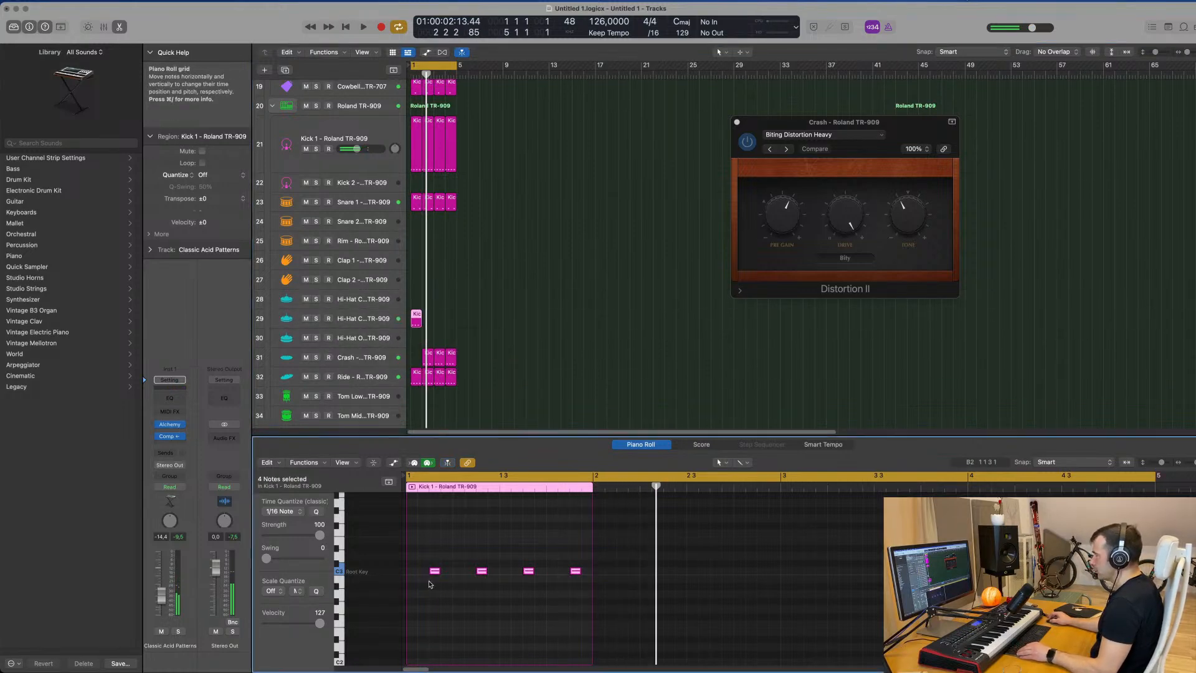
mouse_move(434, 572)
left_mouse_down()
mouse_move(416, 572)
mouse_move(447, 572)
left_mouse_up()
key("space")
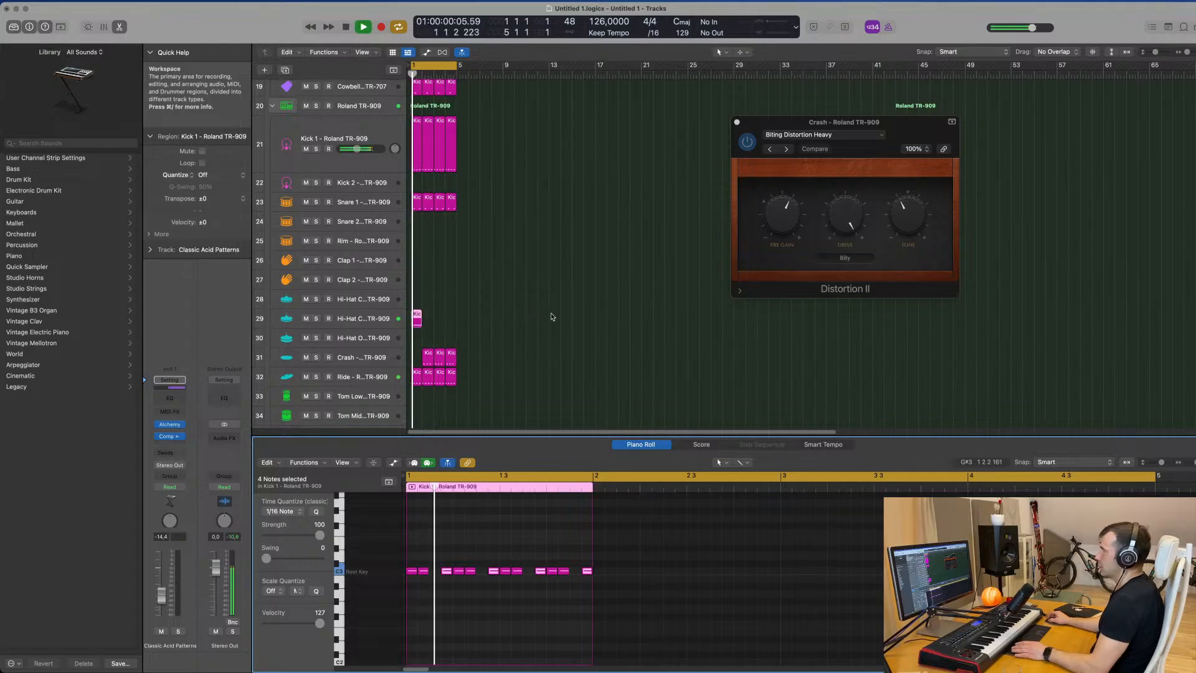
key("space")
Restore the Crash track's first-bar region and fill the remaining gaps in the hi-hat bar with sixteenth notes
left_click_drag(432, 355, 415, 359)
key("super+z")
left_click(415, 321)
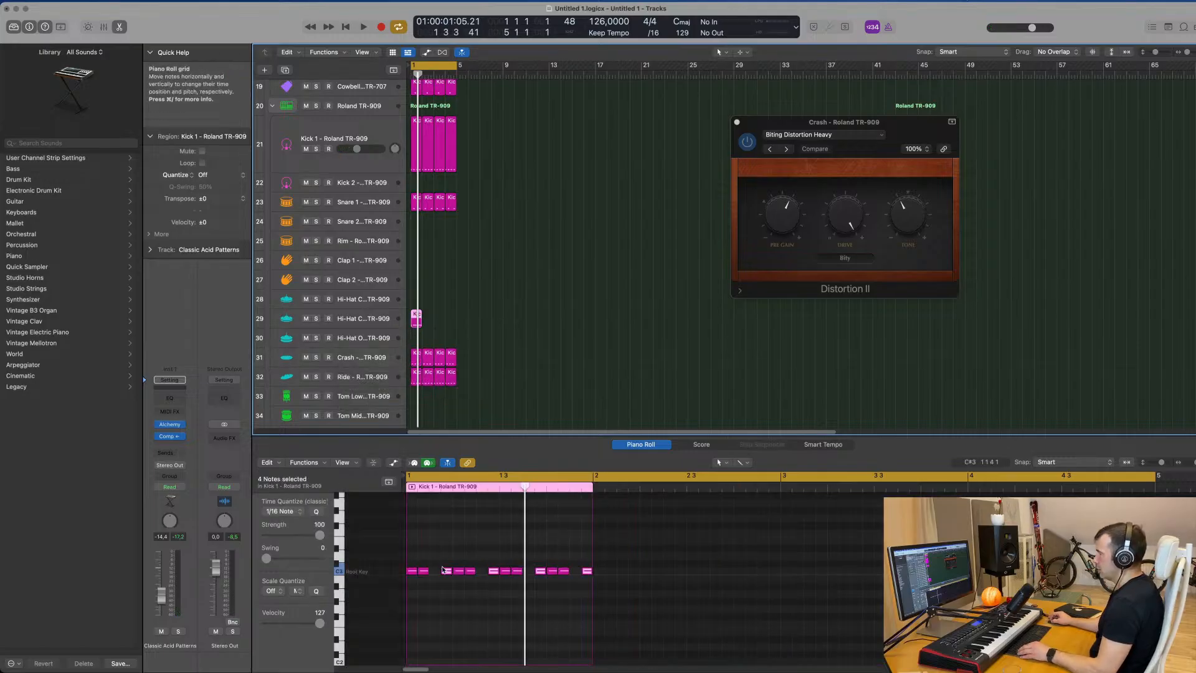
left_click_drag(446, 573, 436, 572)
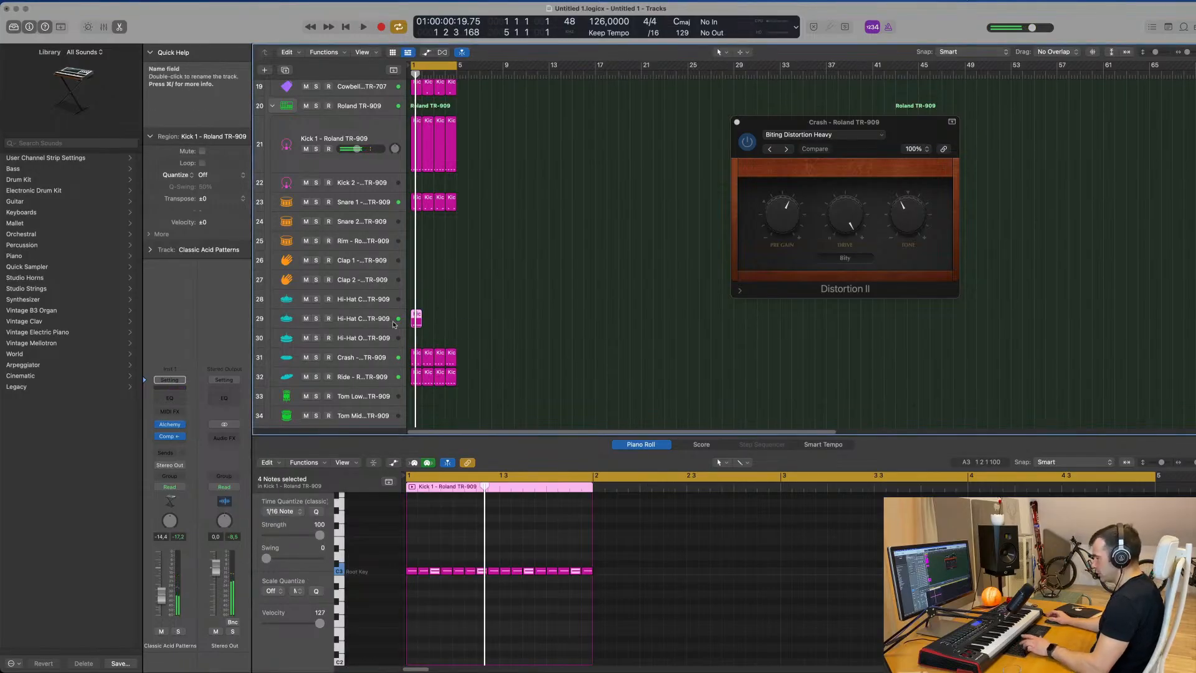
Repeat the one-bar closed hi-hat region three times to fill four bars and play the groove
key("super+r")
key("super+r")
key("super+r")
left_click(505, 327)
key("space")
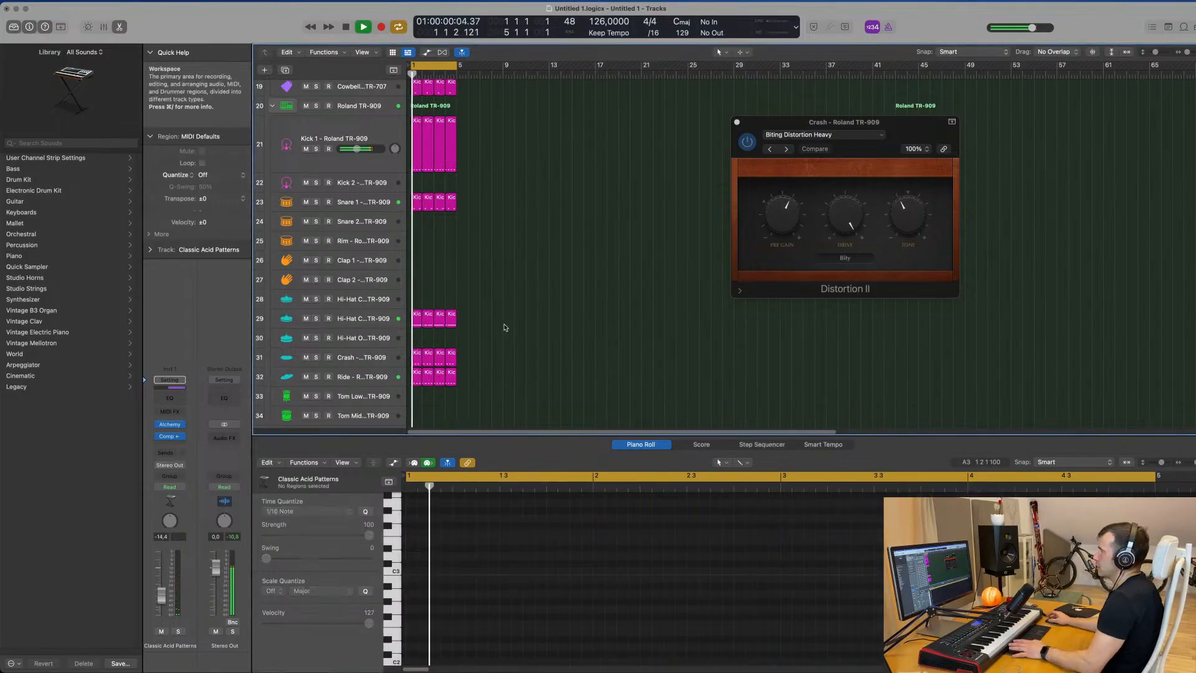
Lower the TR-909 Hi-Hat Closed 2 track's volume to about -24 dB, soloing it briefly to check the sound
left_click(366, 320)
left_click_drag(161, 601, 163, 608)
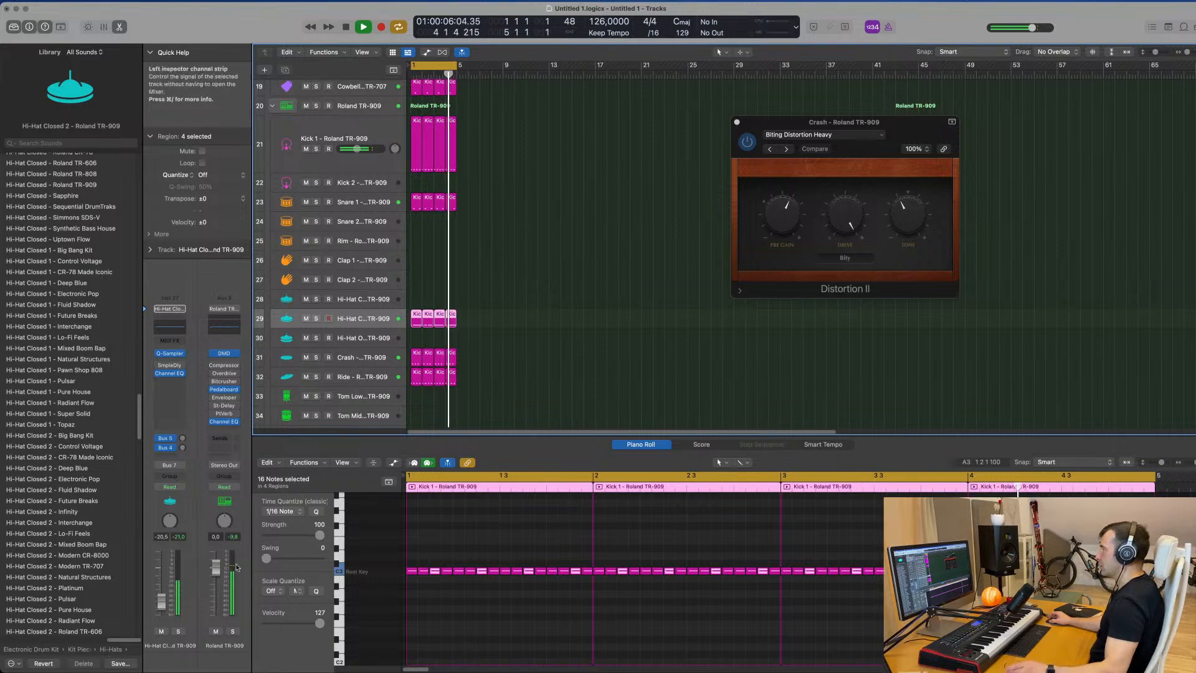
scroll(508, 384, "up", 10)
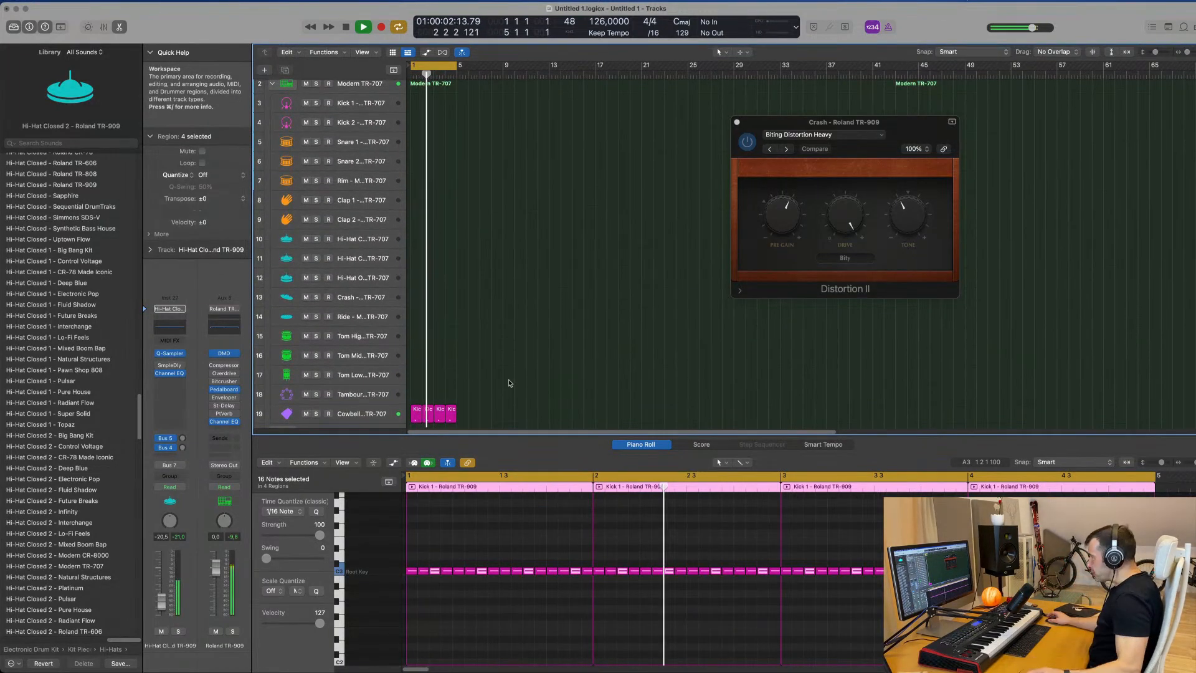
scroll(513, 373, "down", 5)
scroll(518, 370, "down", 3)
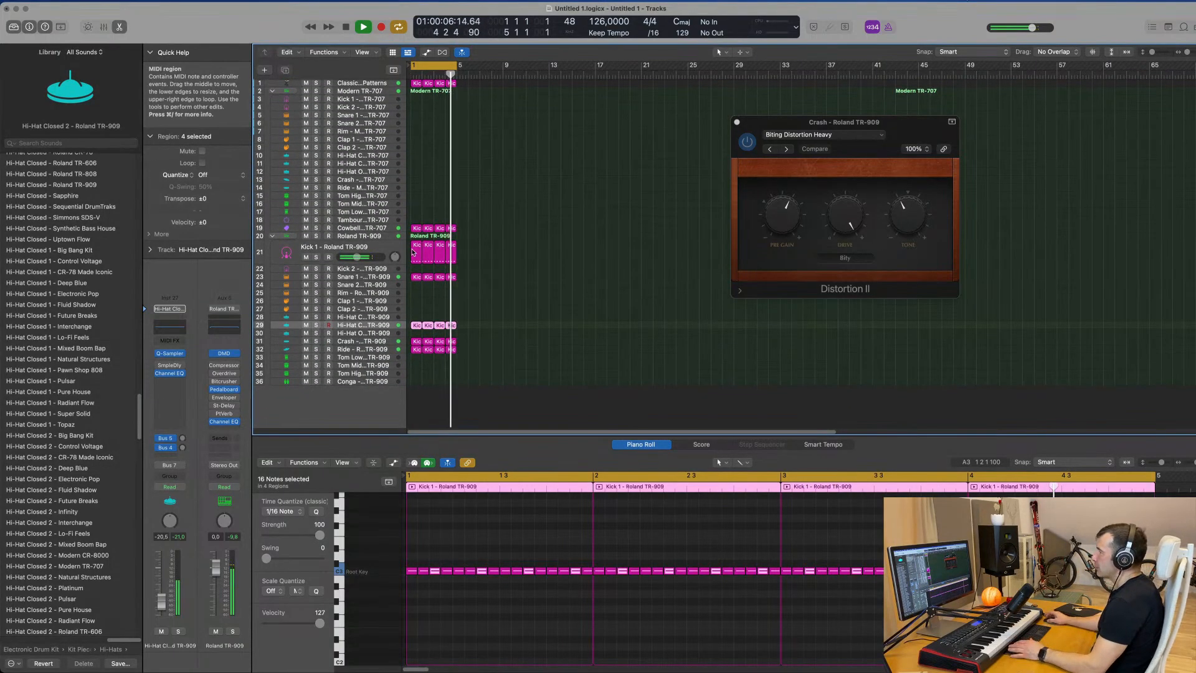
left_click(391, 278)
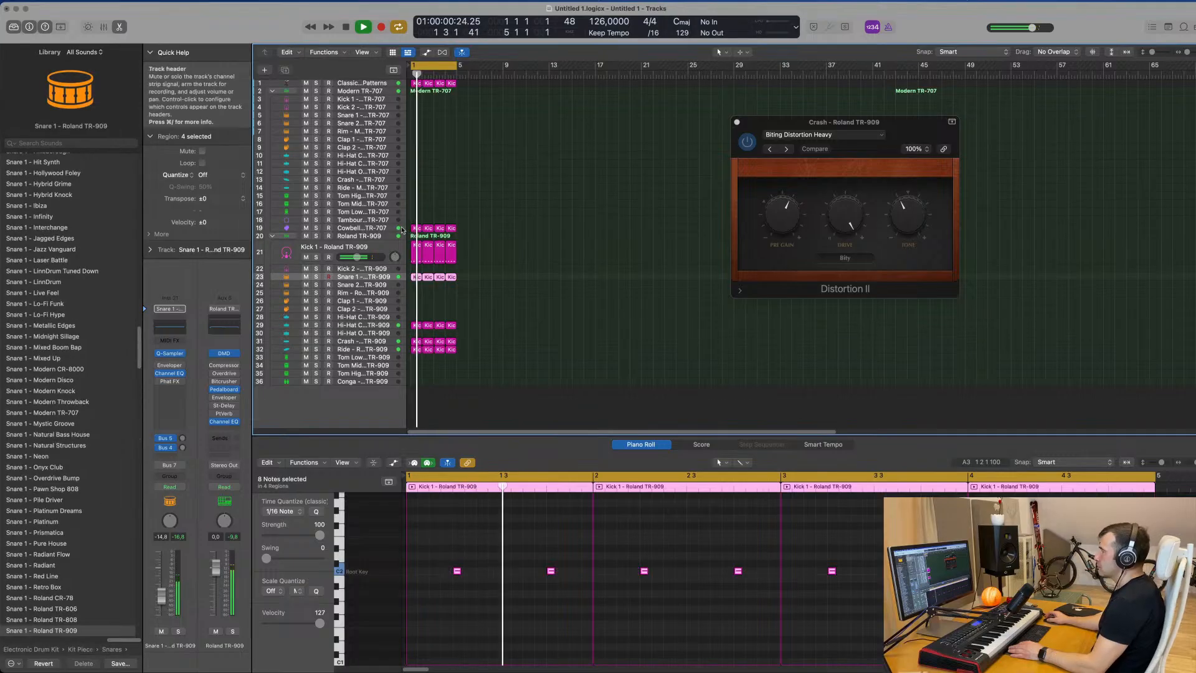
left_click(373, 326)
left_click(178, 631)
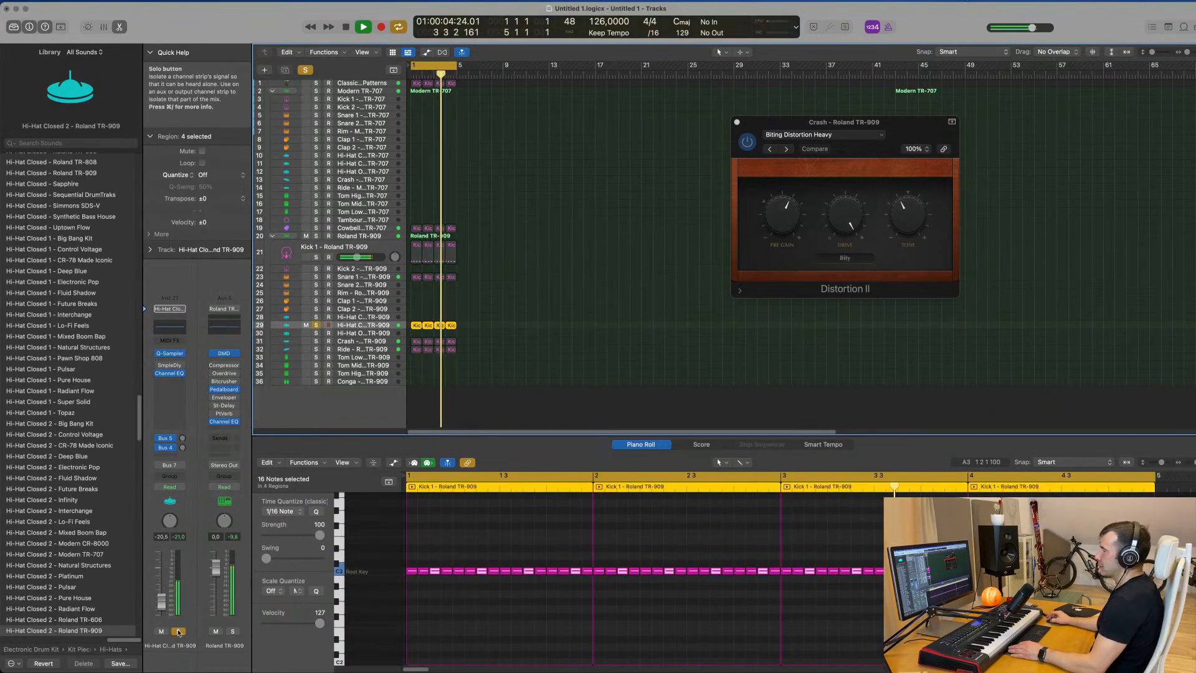
left_click(178, 631)
left_click_drag(162, 598, 162, 600)
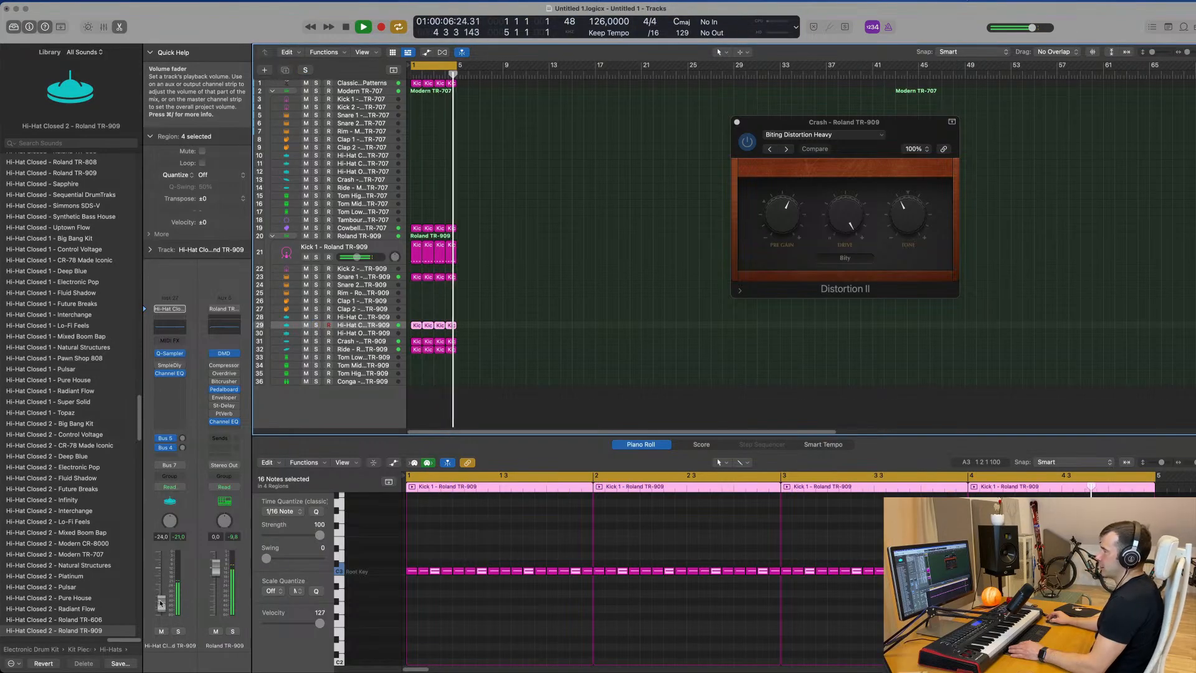
Apply a low cut in the Hi-Hat Closed 2 track's Channel EQ and lower the track's volume to -25 dB
left_click(170, 373)
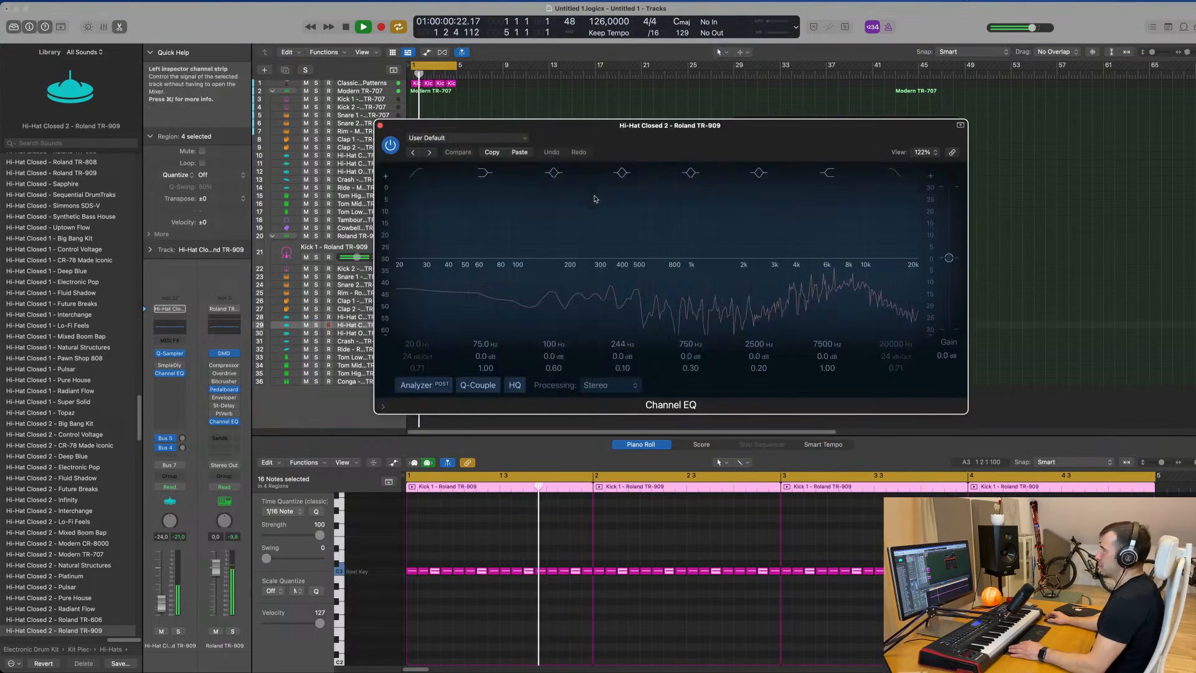
left_click_drag(435, 195, 601, 195)
left_click(380, 125)
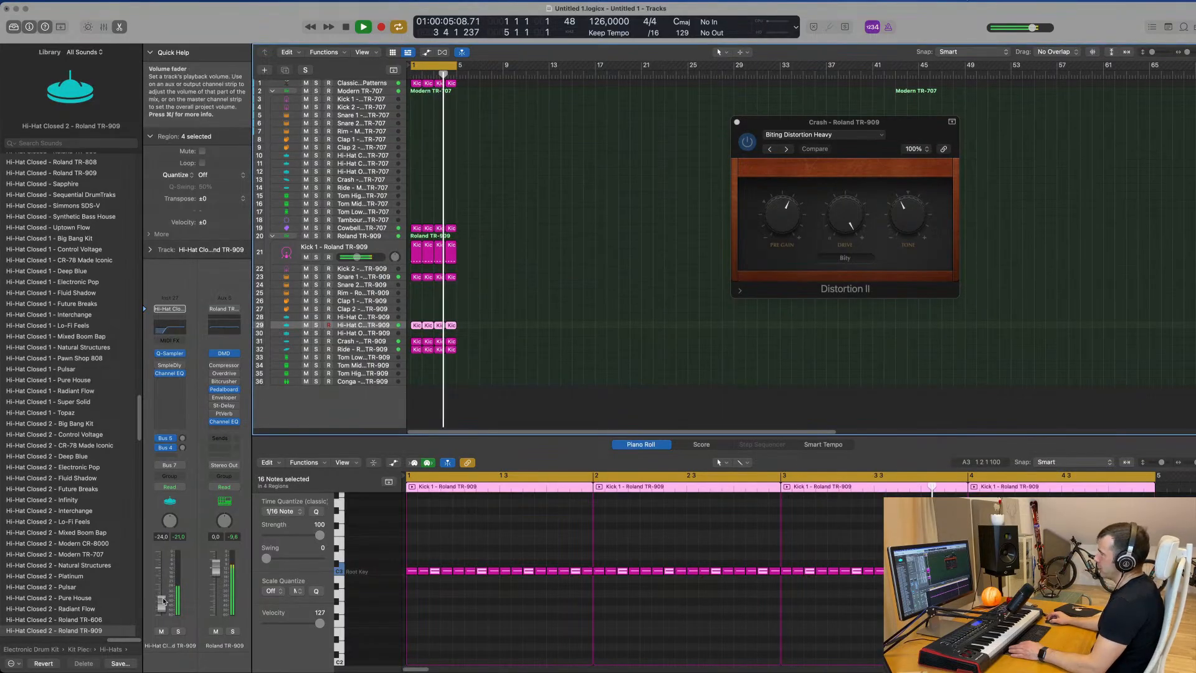
left_click_drag(161, 602, 161, 605)
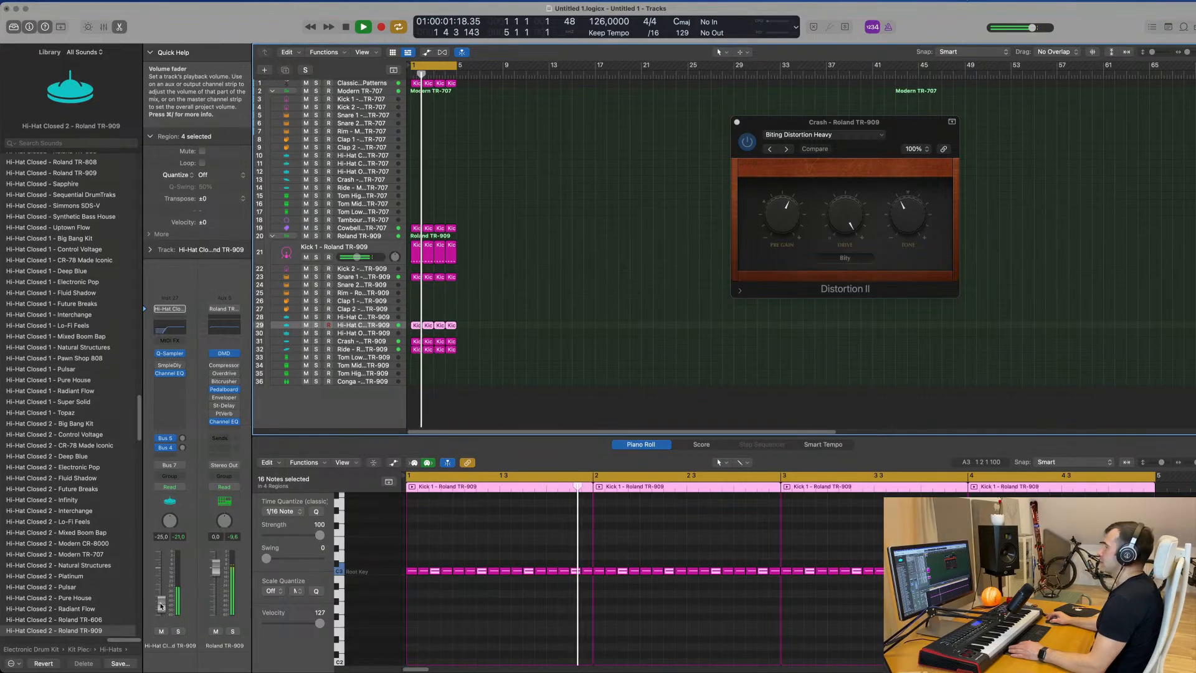
Insert a stereo Compressor on the Hi-Hat Closed 2 track and set its ratio to 10:1
left_click(170, 381)
mouse_move(208, 406)
left_click(271, 408)
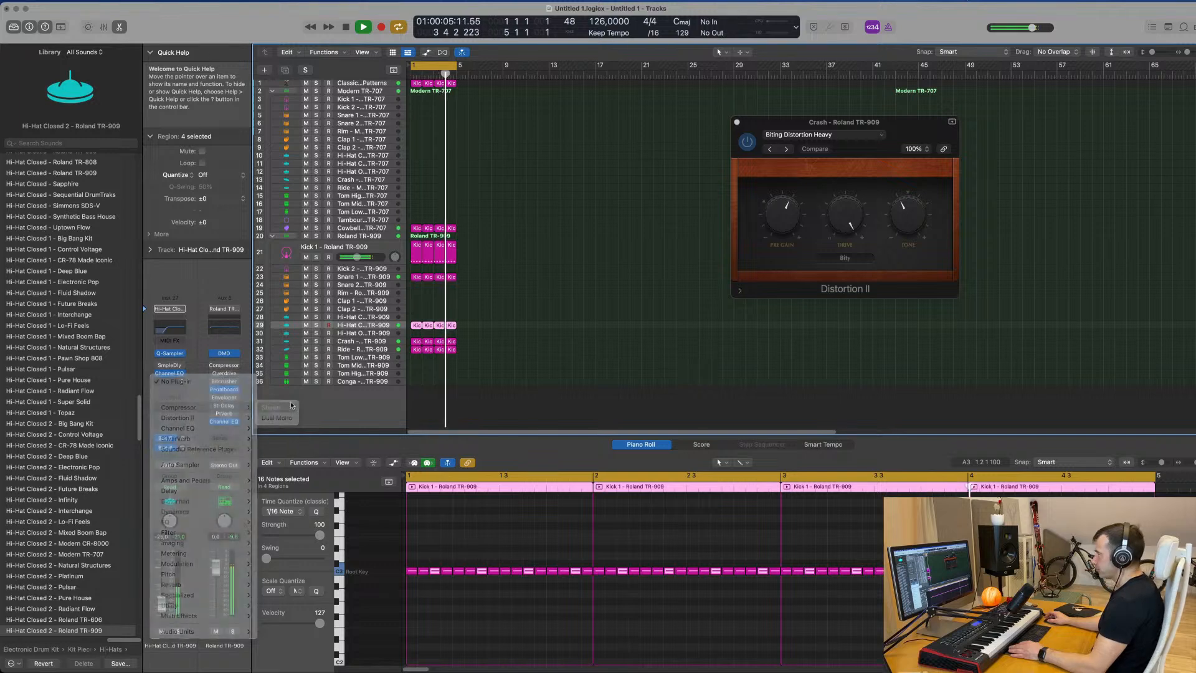
left_click_drag(563, 360, 576, 295)
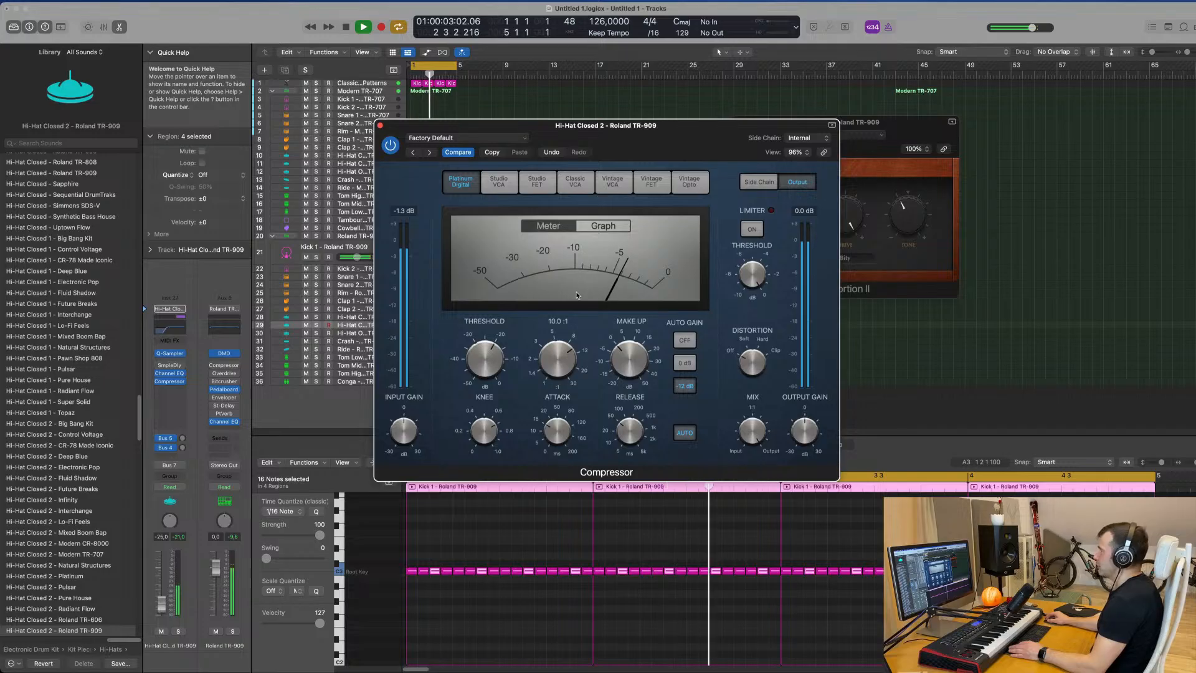
Sidechain the hi-hat compressor to Kick 1 - Roland TR-909 and set its threshold to -13.5 dB
left_click(803, 138)
mouse_move(804, 156)
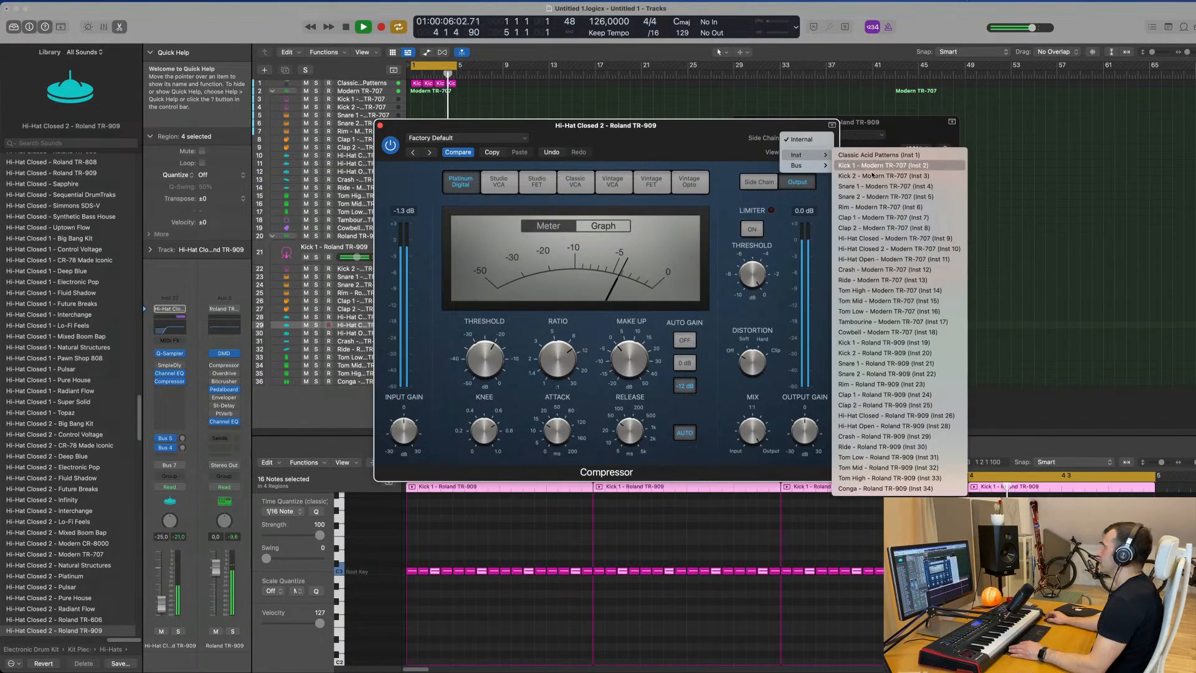
left_click(871, 343)
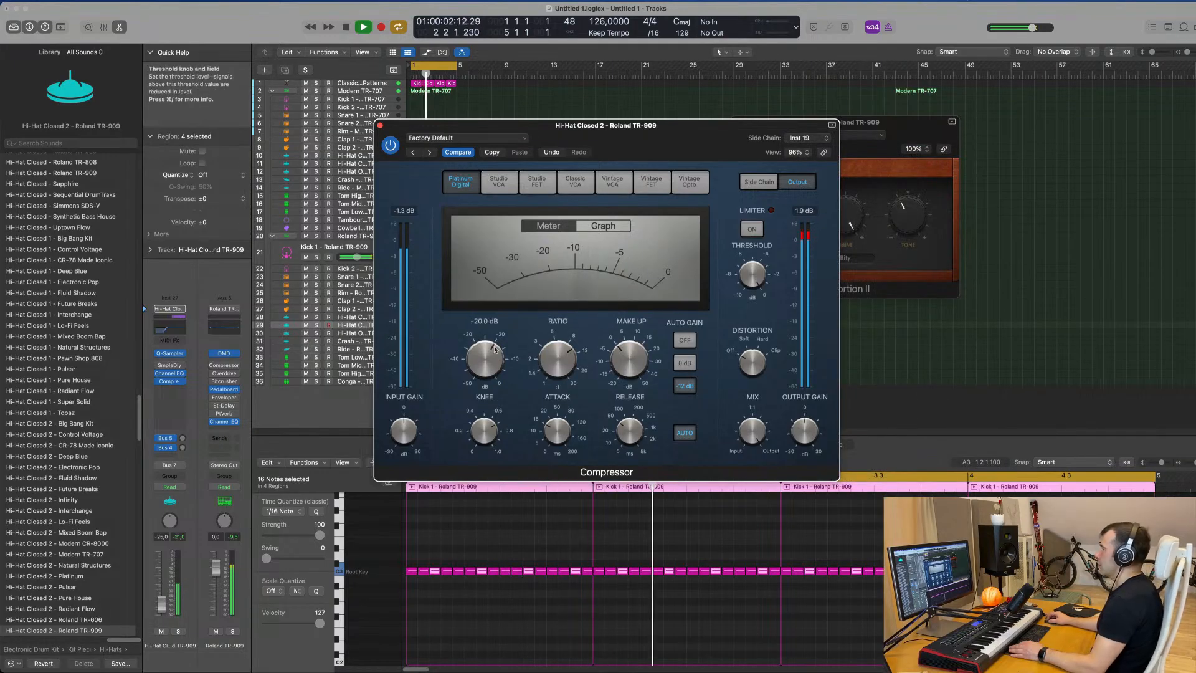
left_click_drag(495, 356, 490, 369)
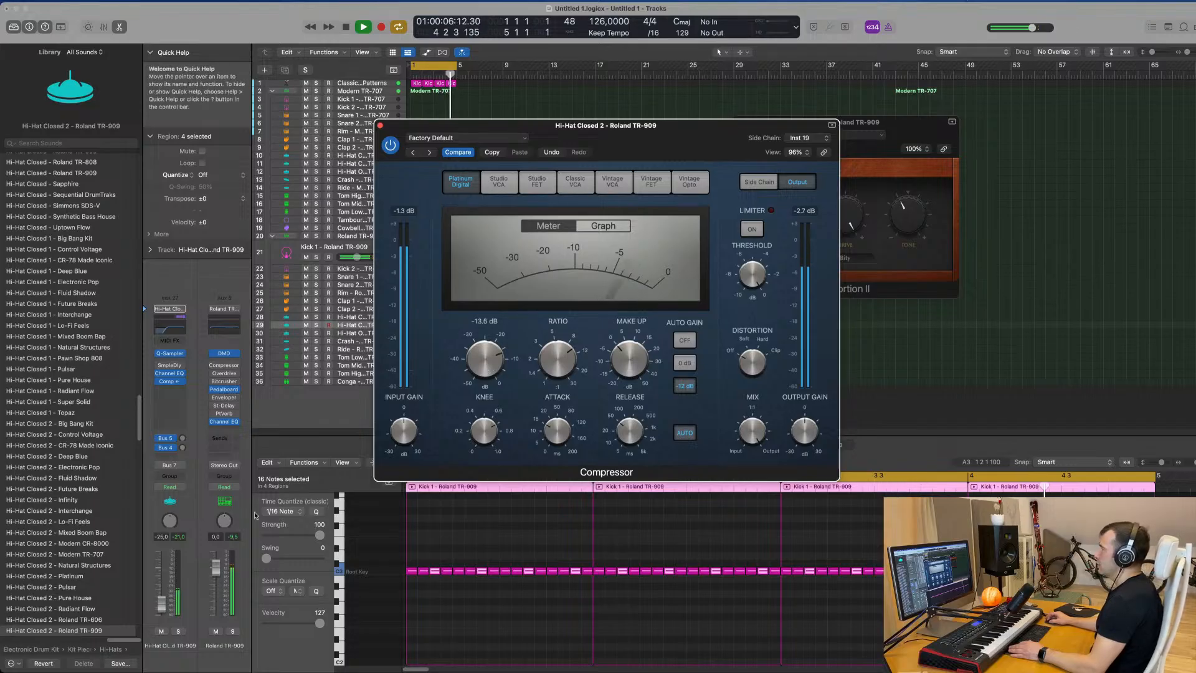
Raise the Hi-Hat Closed 2 track's volume to -21 dB and close the compressor window
left_click_drag(161, 605, 161, 604)
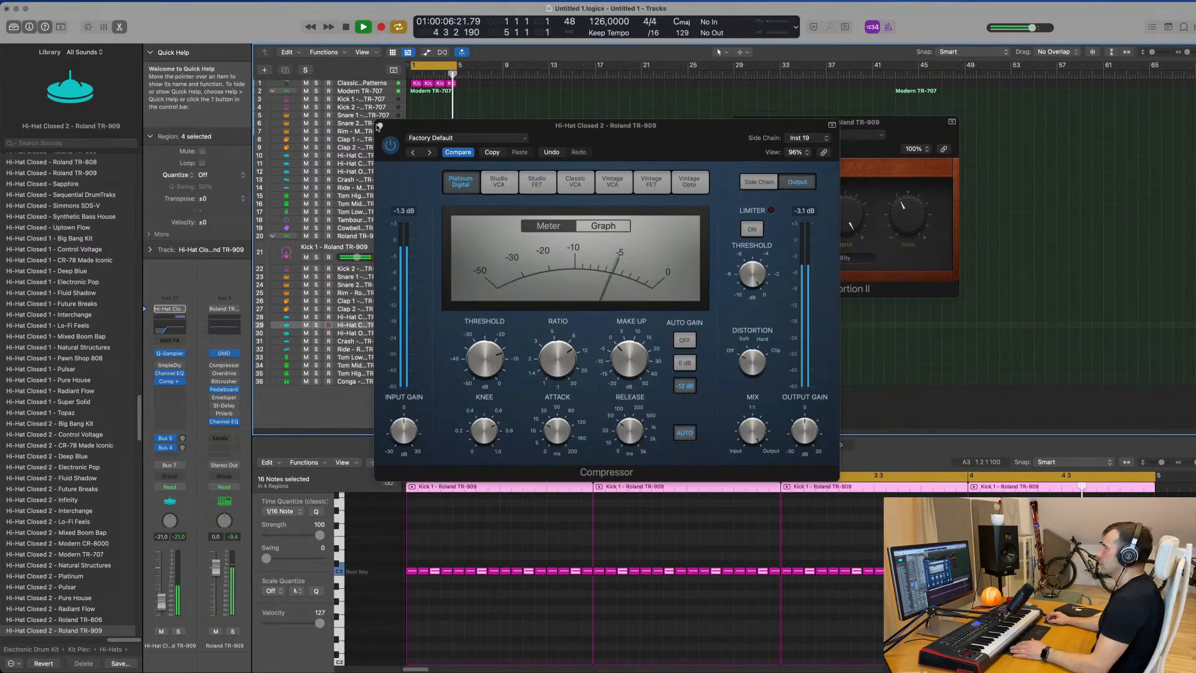
left_click(411, 128)
left_click(380, 126)
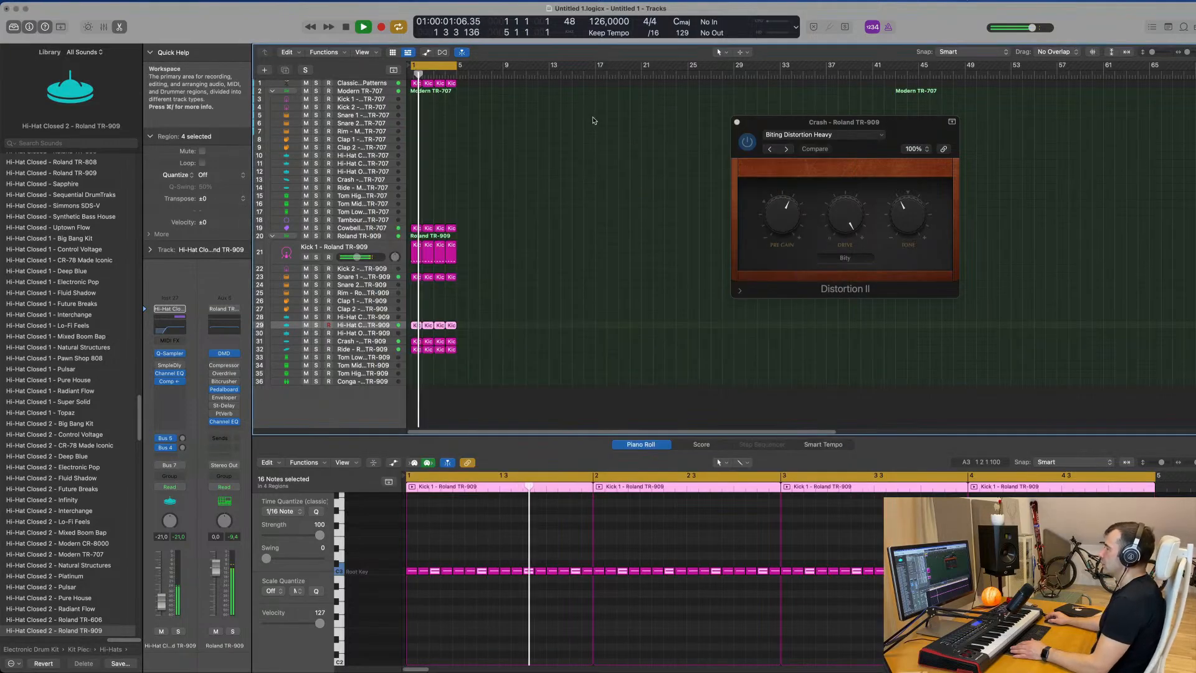
Duplicate the Classic Acid Patterns track with its settings and enlarge the new track with Track Zoom
left_click(352, 84)
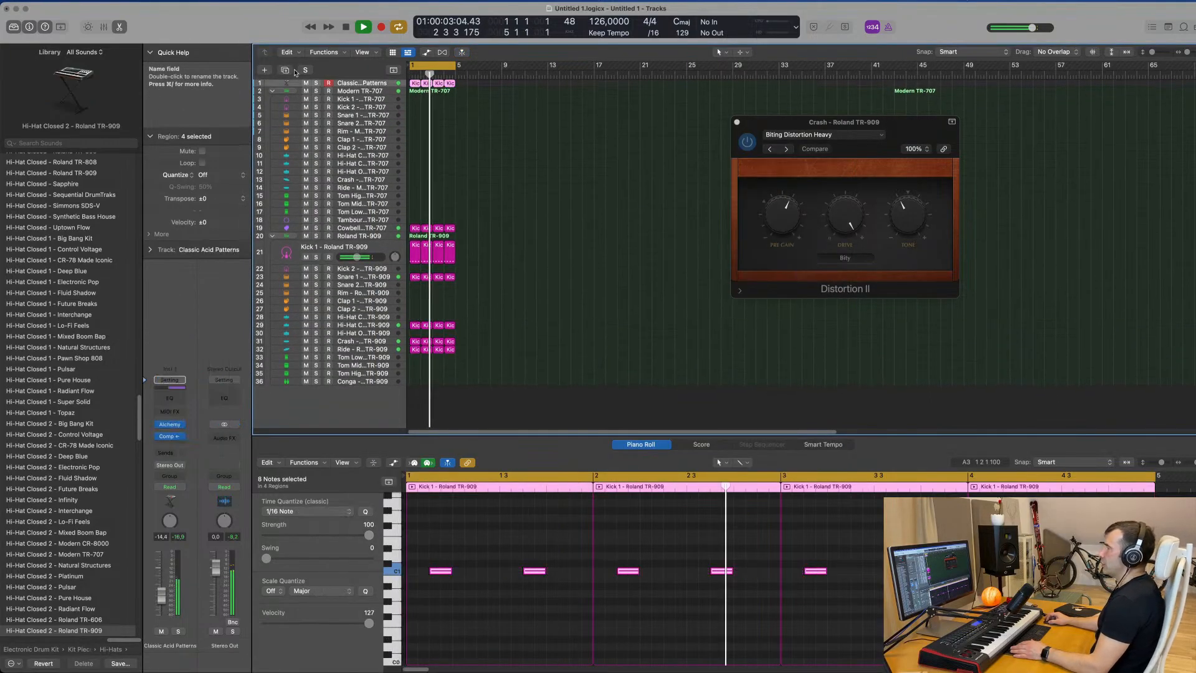
left_click(286, 70)
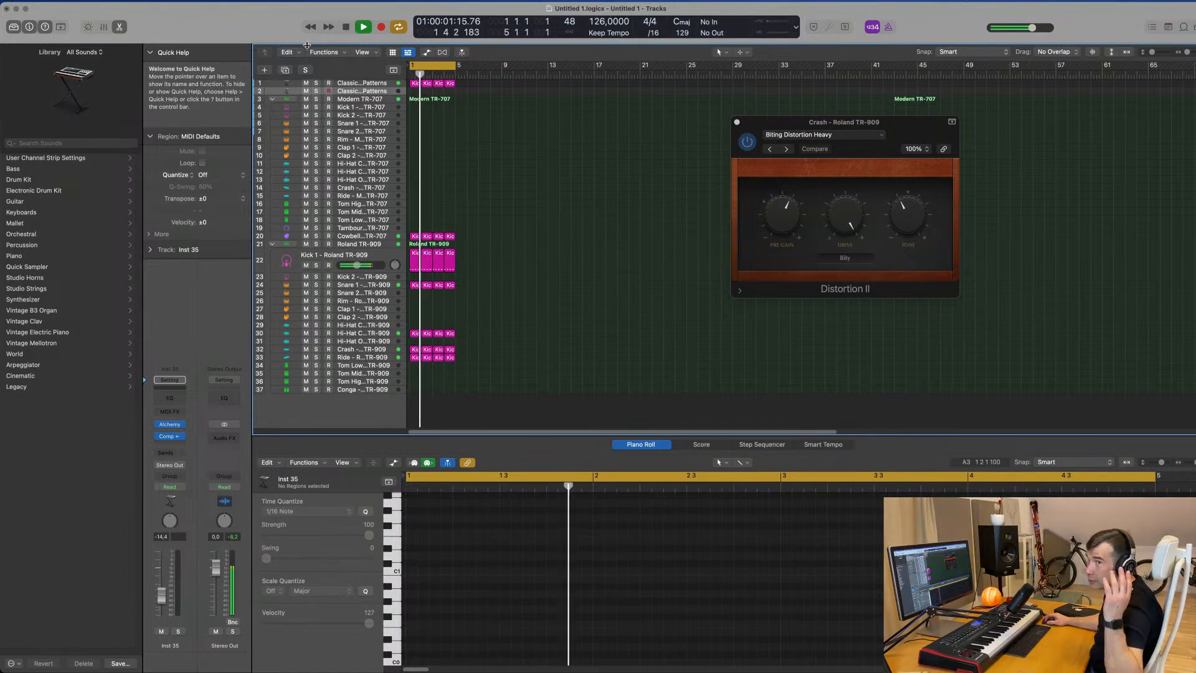
key("ctrl+alt+super+t")
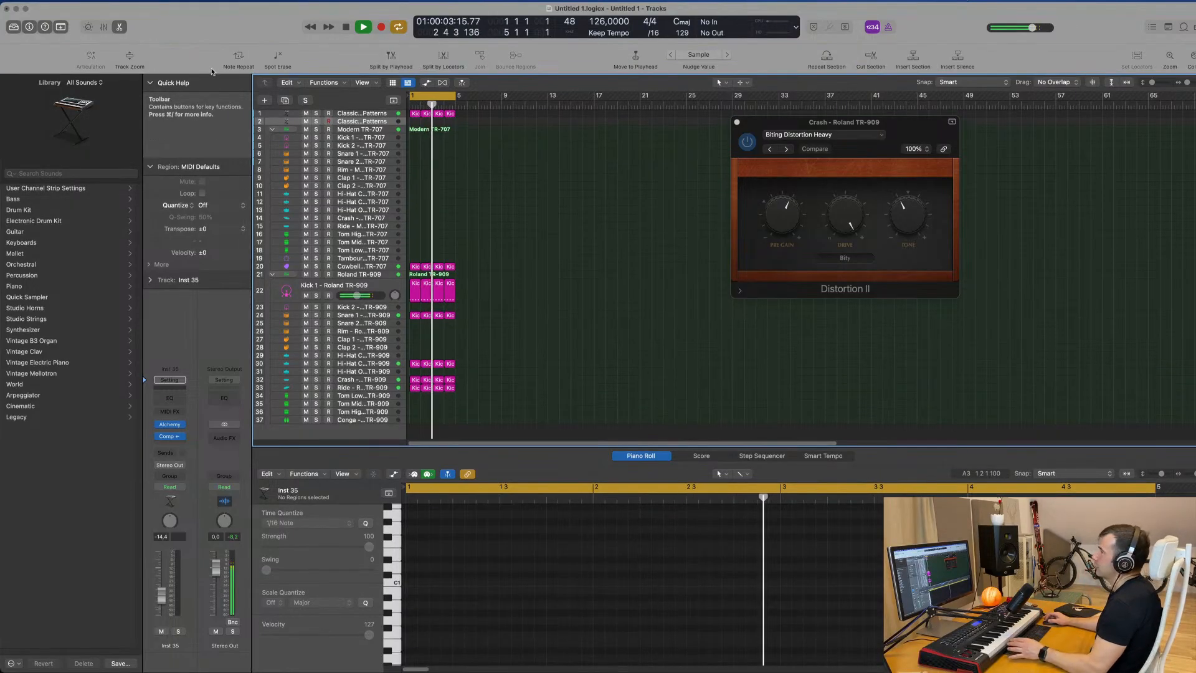
left_click(130, 57)
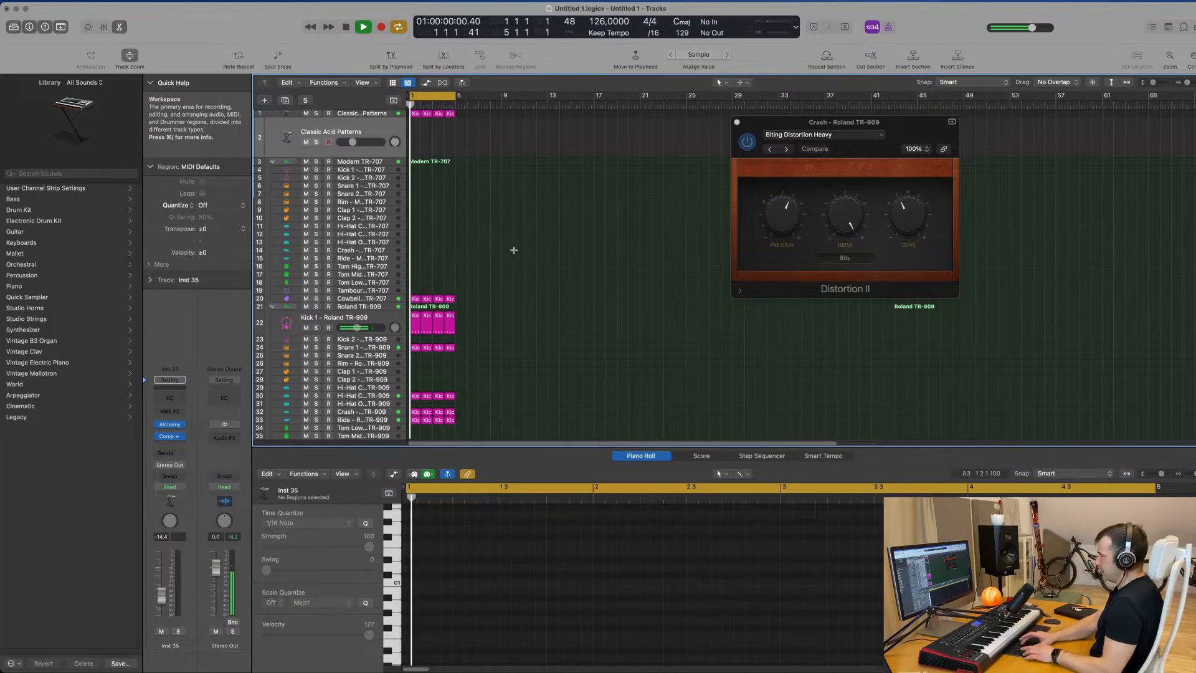
Repeat all four-bar regions to fill 16 bars and extend the cycle range to bar 17
key("super+z")
key("super+r")
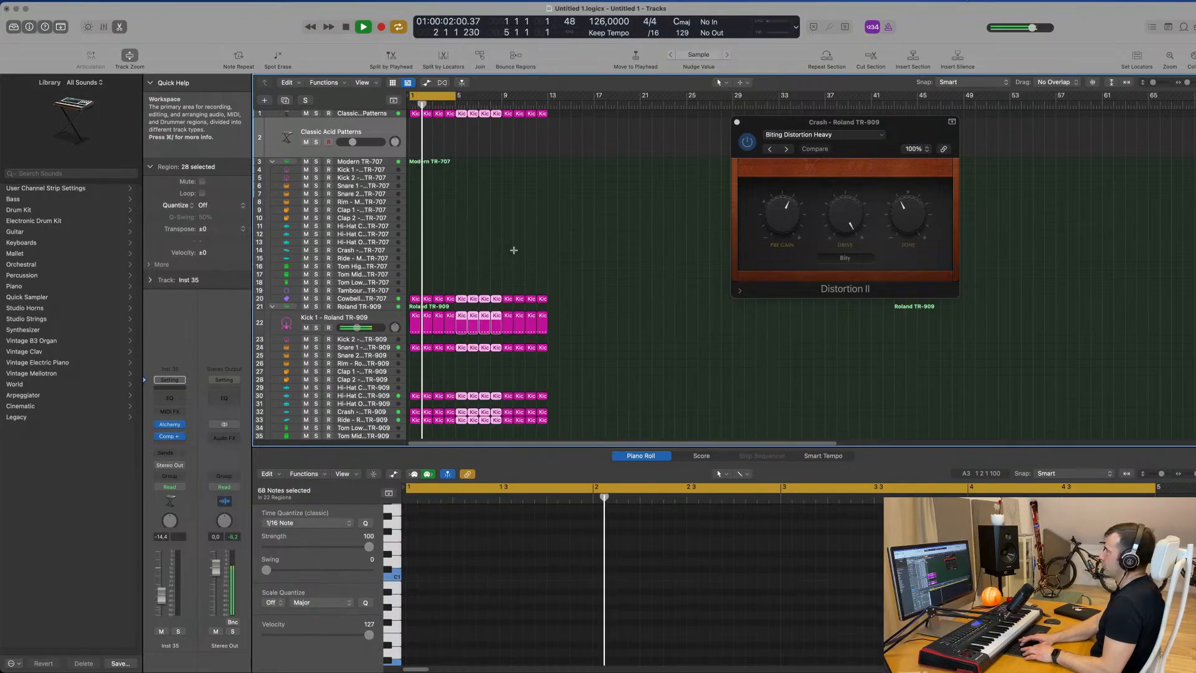
key("super+r")
left_click_drag(455, 95, 595, 110)
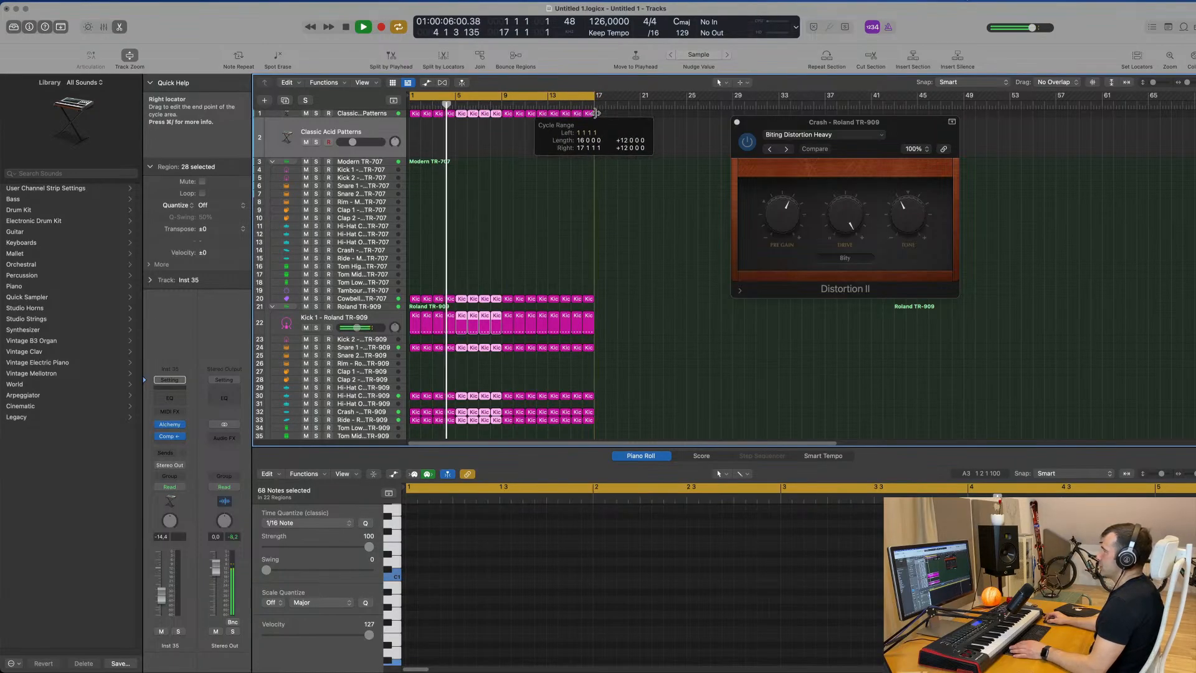
left_click(512, 208)
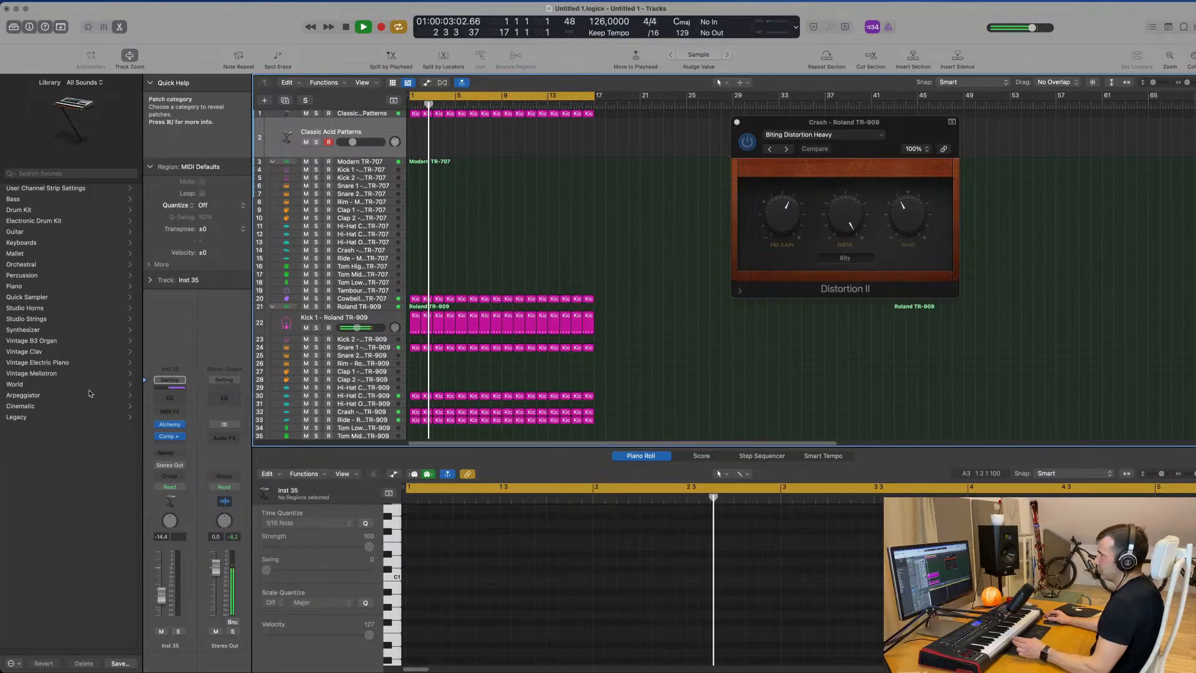
Check the duplicated track's compressor, then browse Alchemy's Strings presets with the acid search filter cleared
left_click(170, 437)
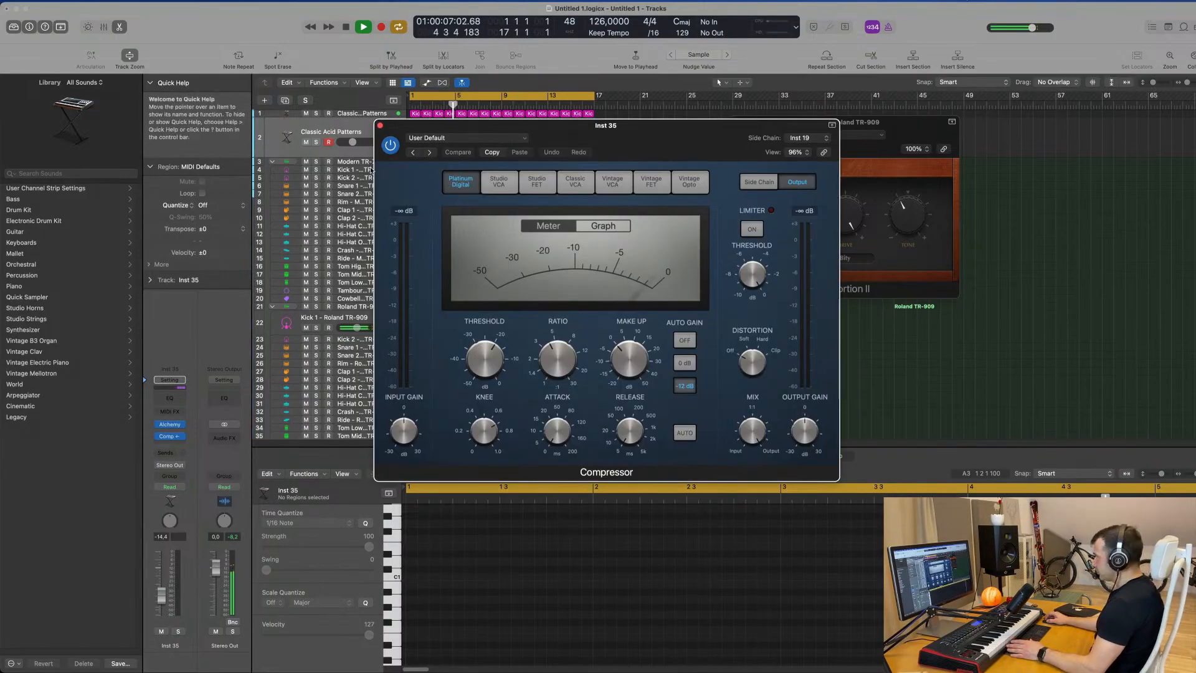
left_click(381, 126)
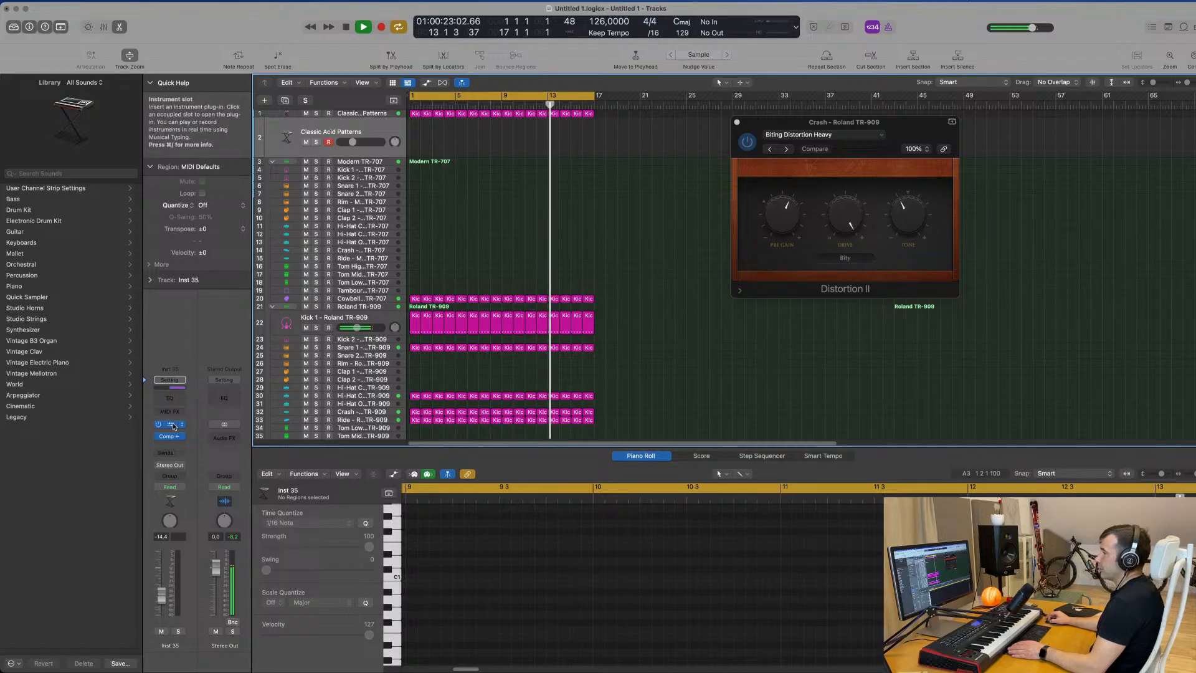
left_click_drag(436, 124, 497, 144)
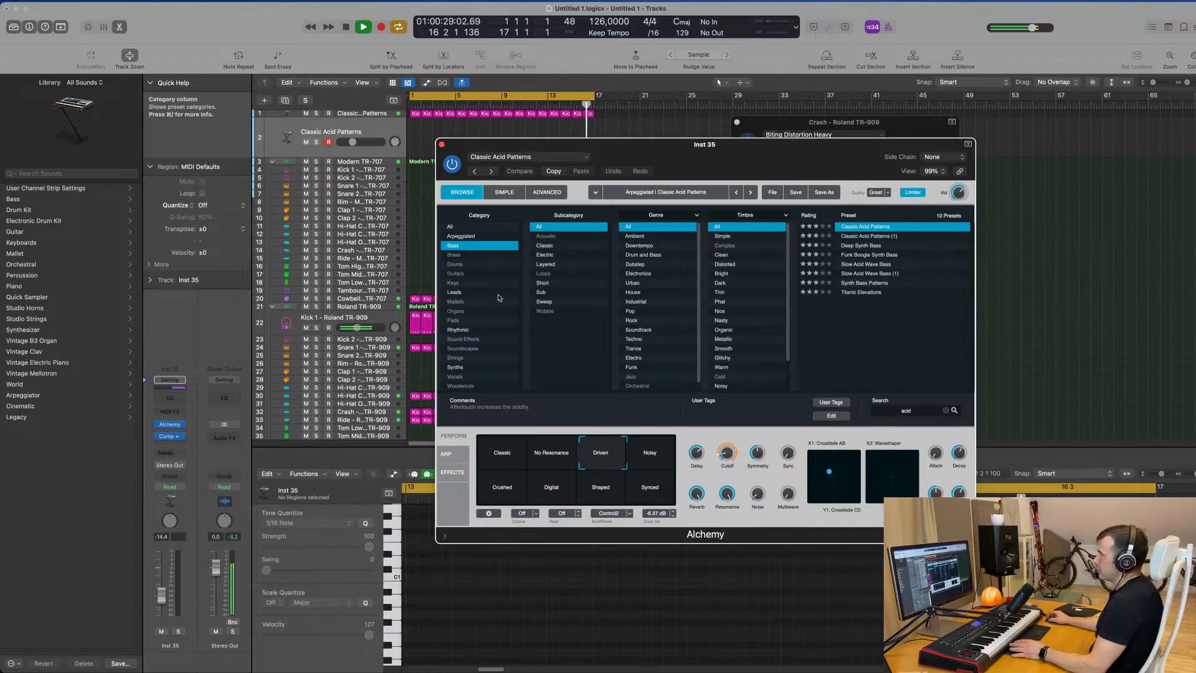
left_click(458, 358)
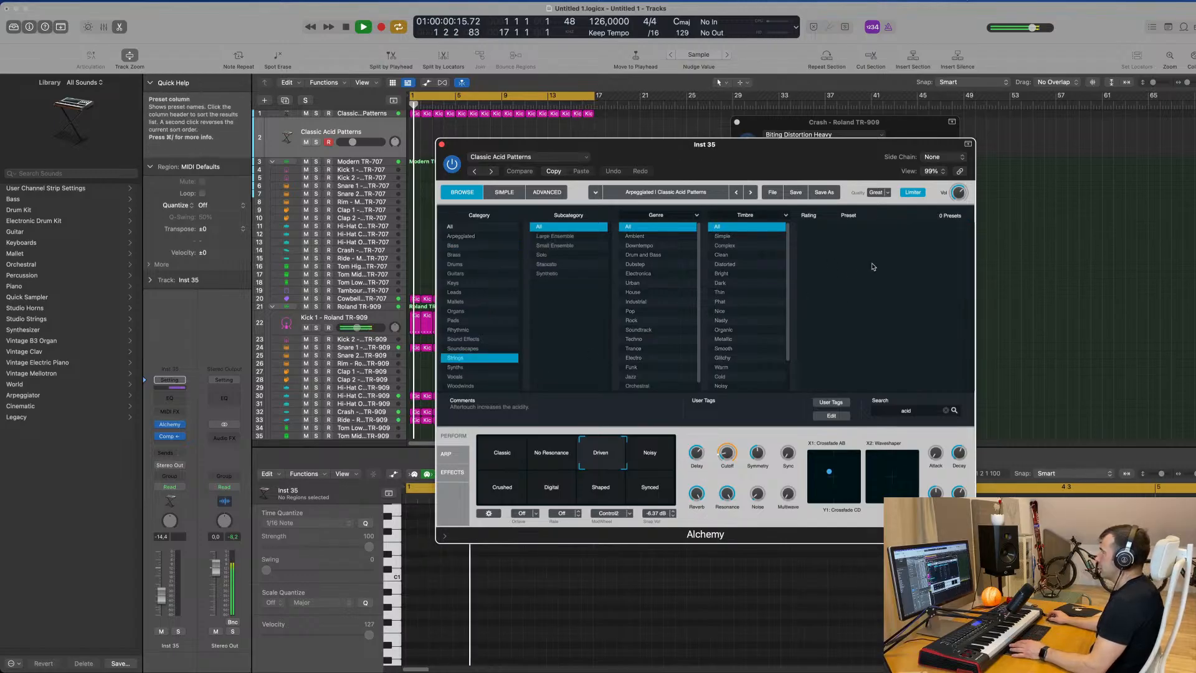
left_click(945, 410)
scroll(896, 301, "down", 10)
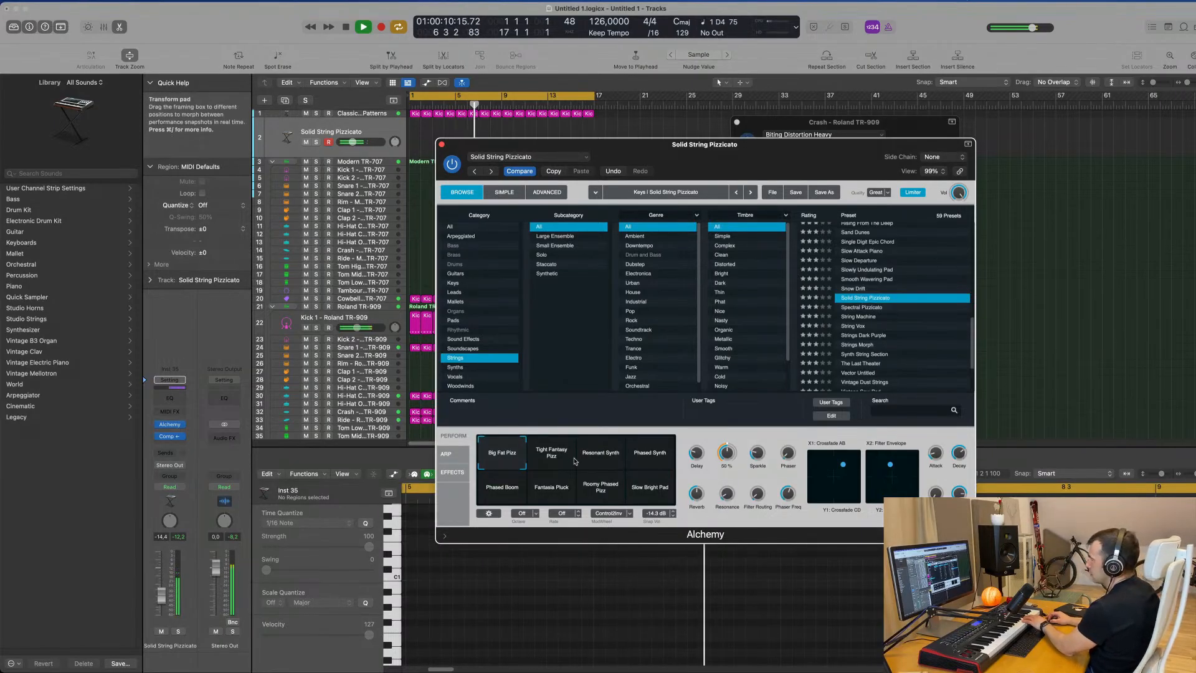
Audition the Spectral Pizzicato, String Machine and Vintage Dust Strings presets and load Vintage Saw Pad
left_click(860, 308)
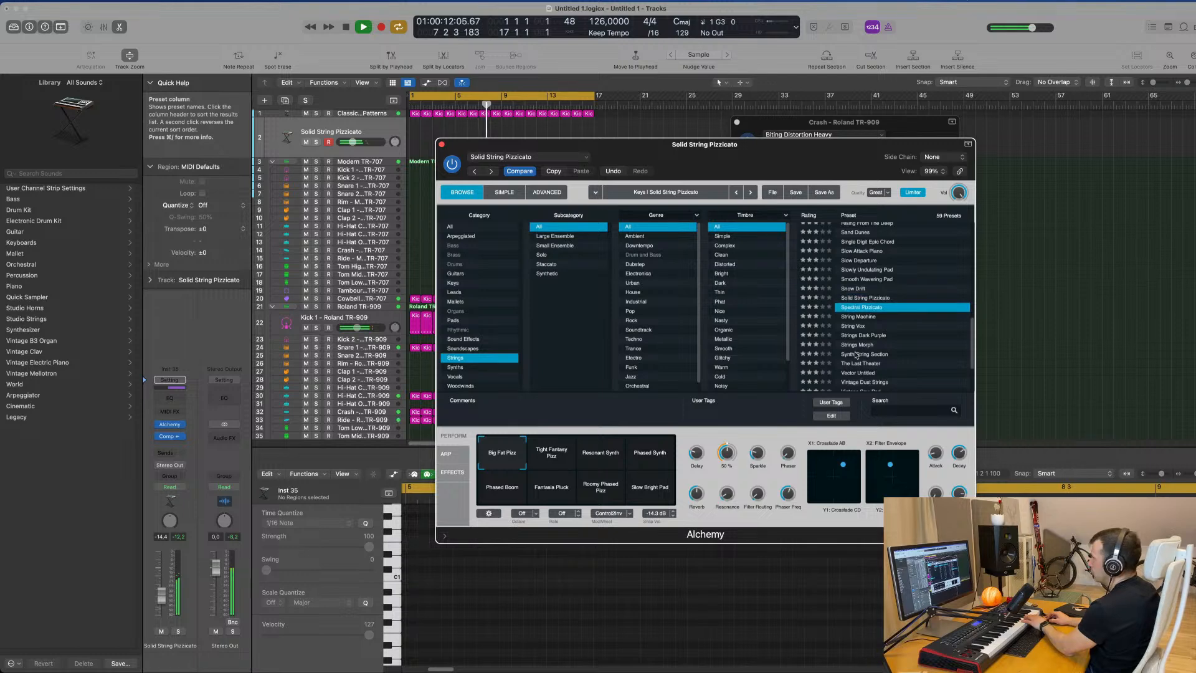
left_click(867, 318)
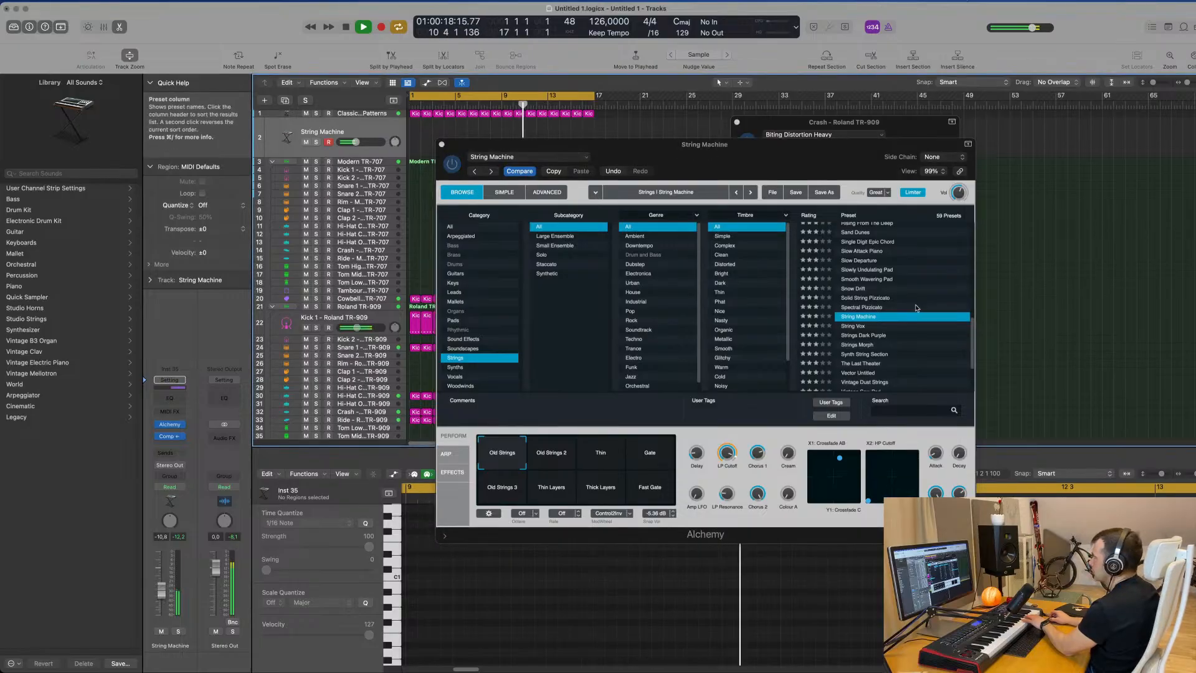
scroll(916, 311, "down", 4)
left_click(869, 311)
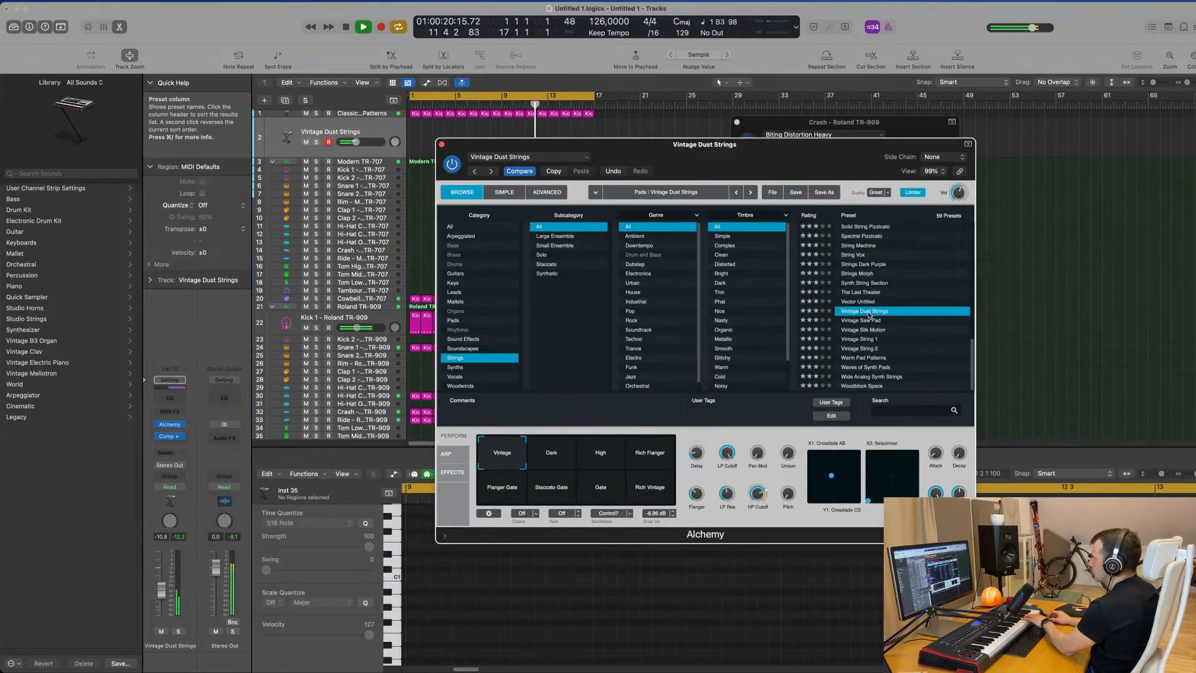
left_click(870, 321)
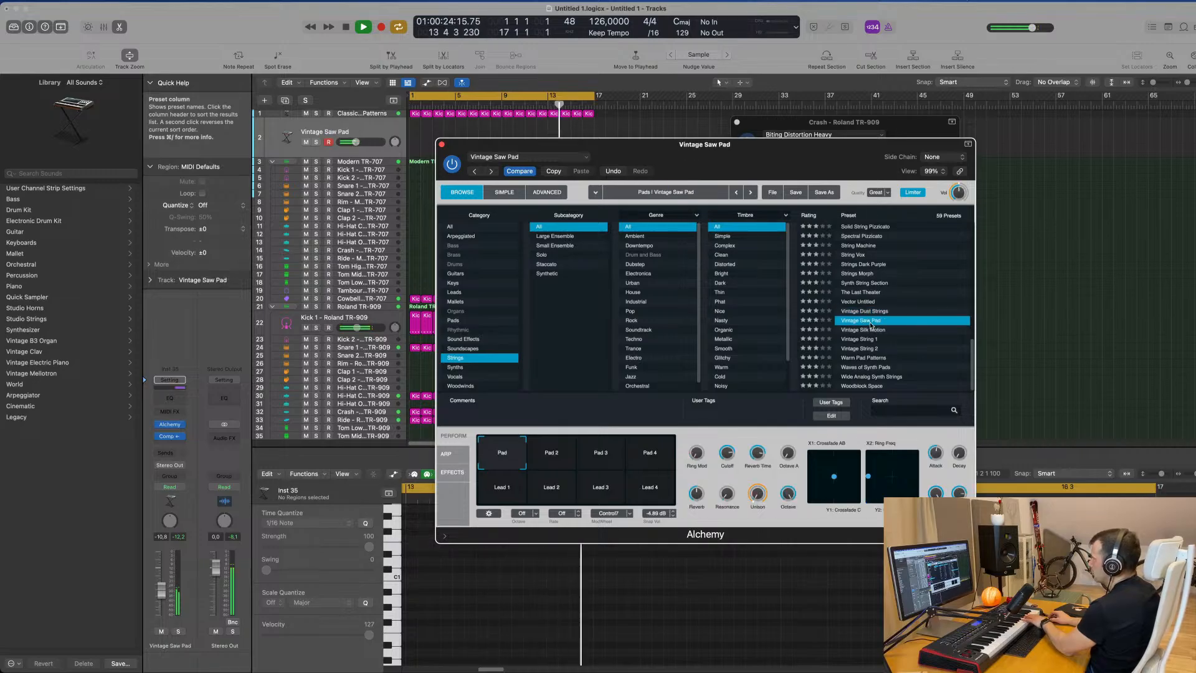
Try the Vintage Saw Pad's pad and lead variations, choose Lead 1, and stop playback
left_click(656, 462)
left_click(603, 461)
left_click(544, 458)
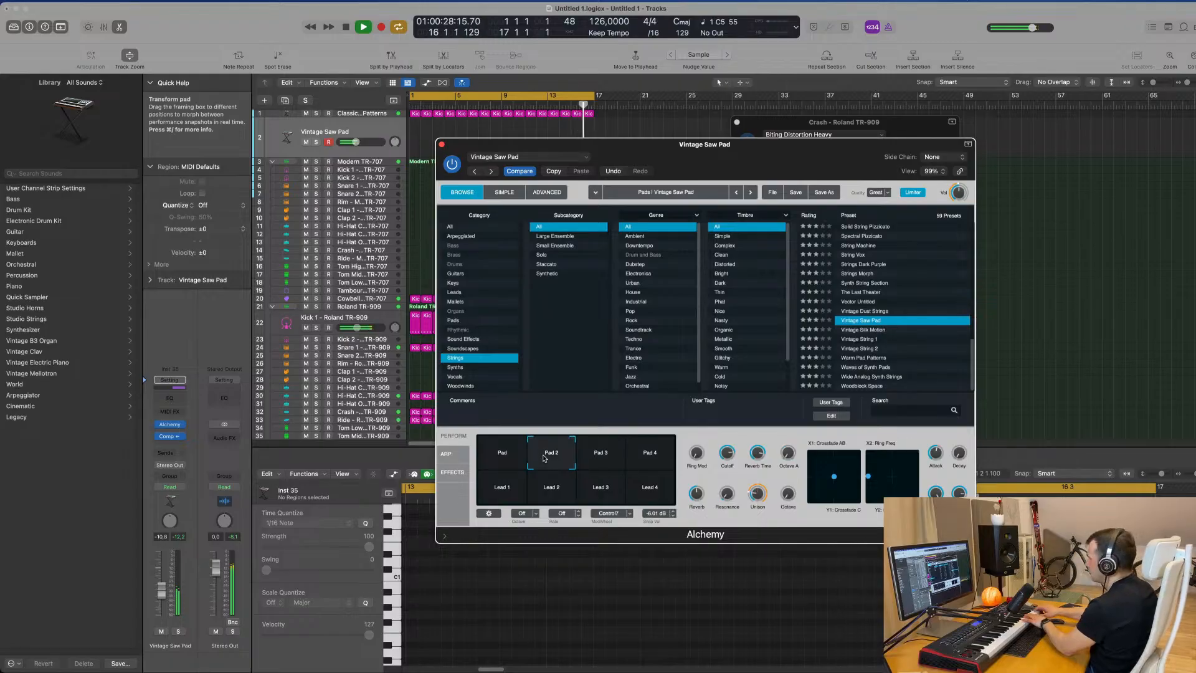
left_click(520, 491)
left_click(561, 493)
left_click(605, 492)
left_click(652, 492)
left_click(505, 493)
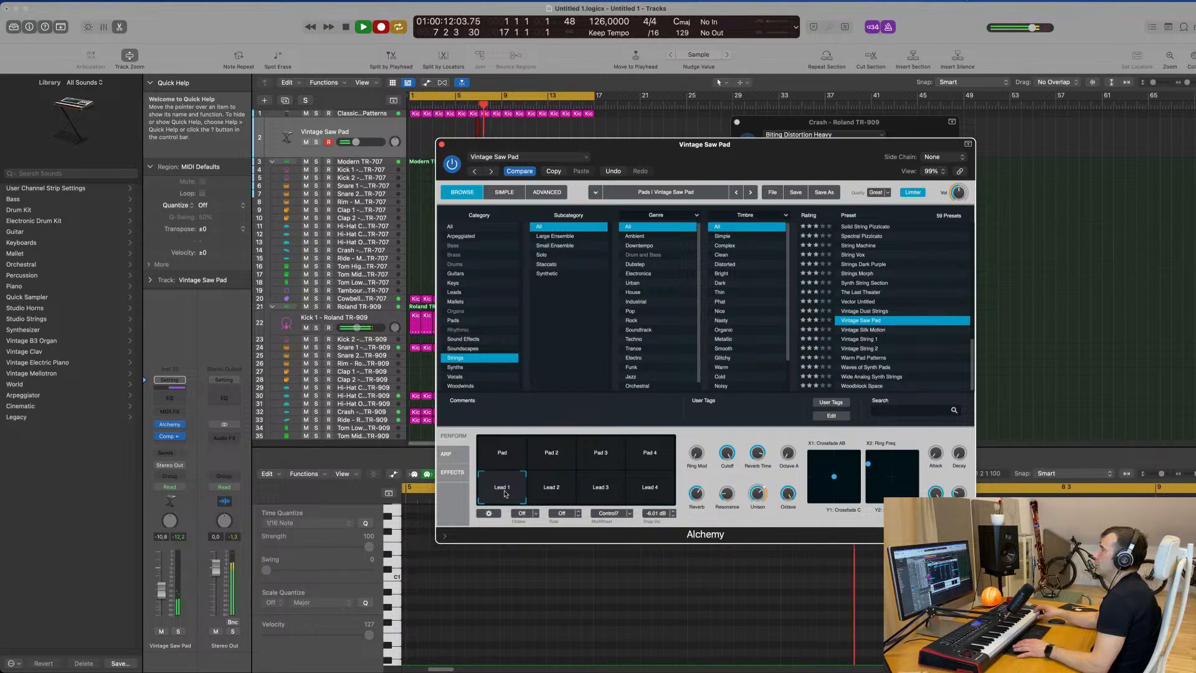
key("space")
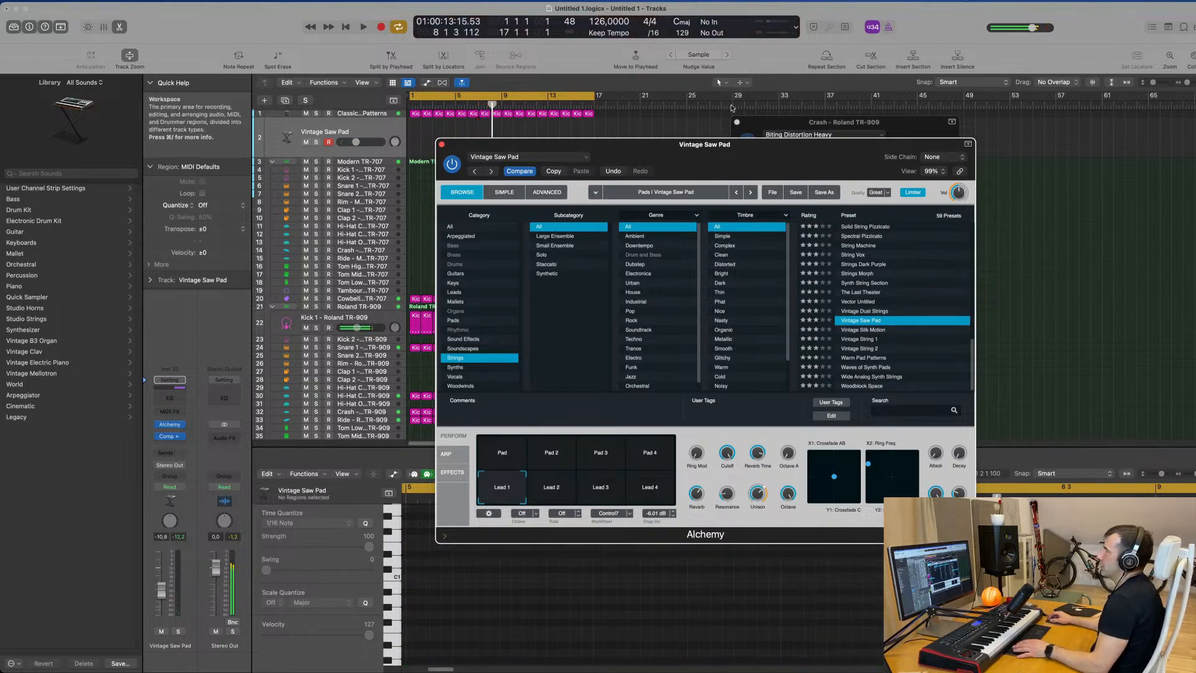
Place the acid track's first-bar region on the Vintage Saw Pad track, keeping only one note at the bar's start
left_click_drag(614, 144, 820, 169)
left_click_drag(416, 115, 416, 138)
scroll(494, 542, "down", 3)
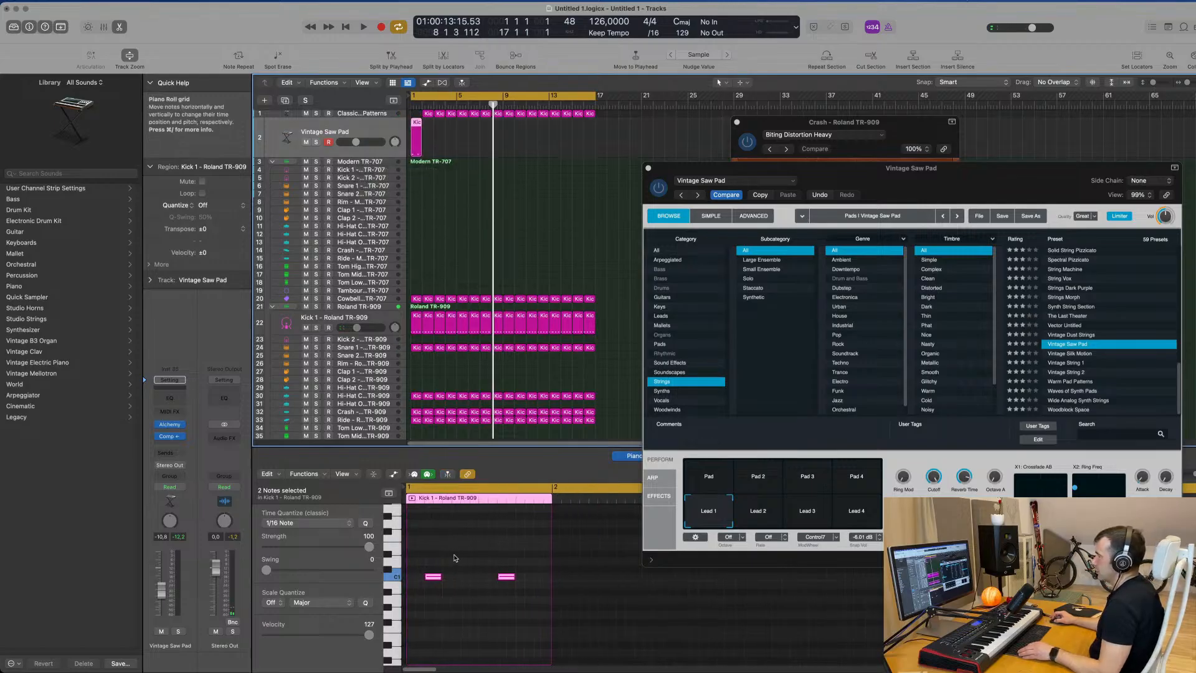
left_click_drag(435, 578, 416, 578)
left_click_drag(481, 557, 496, 582)
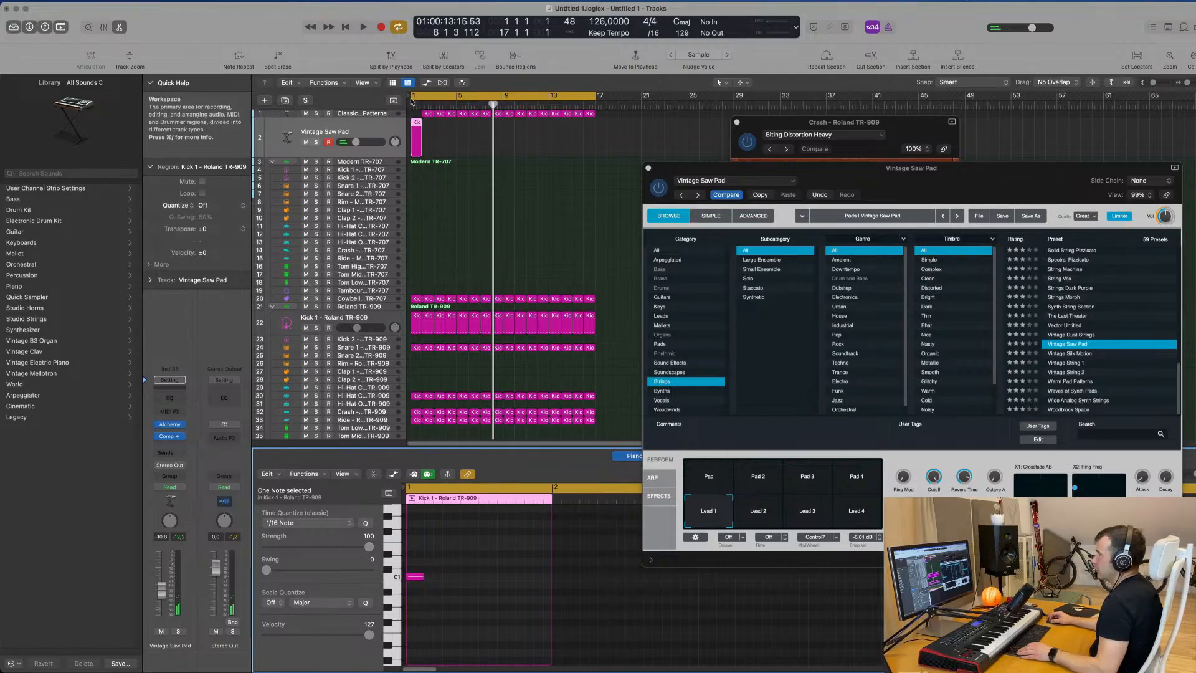
Restore the acid track's first-bar region from its neighbour and audition the pad note with the groove
left_click(426, 115)
left_click_drag(426, 115, 416, 131)
key("space")
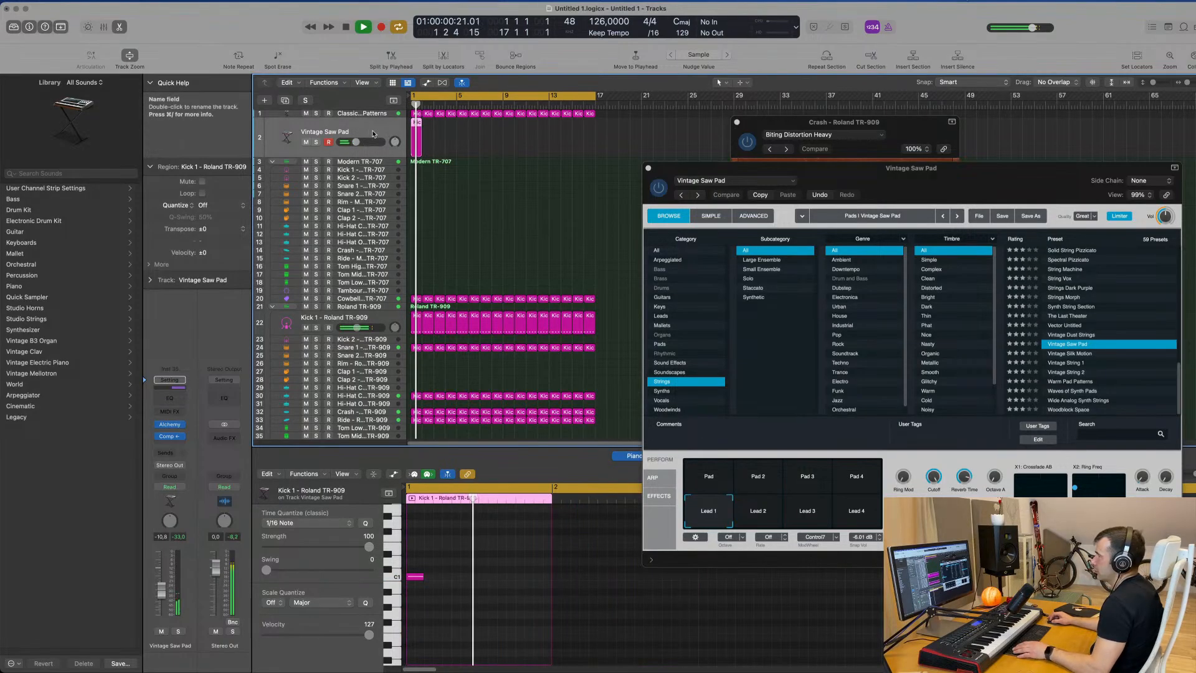
key("space")
Copy the Vintage Saw Pad region across 16 bars and onto a duplicate track, and raise the pad's volume to about -1.6 dB
mouse_move(414, 122)
left_mouse_down("alt")
mouse_move(412, 141)
mouse_move(416, 132)
left_mouse_up("alt")
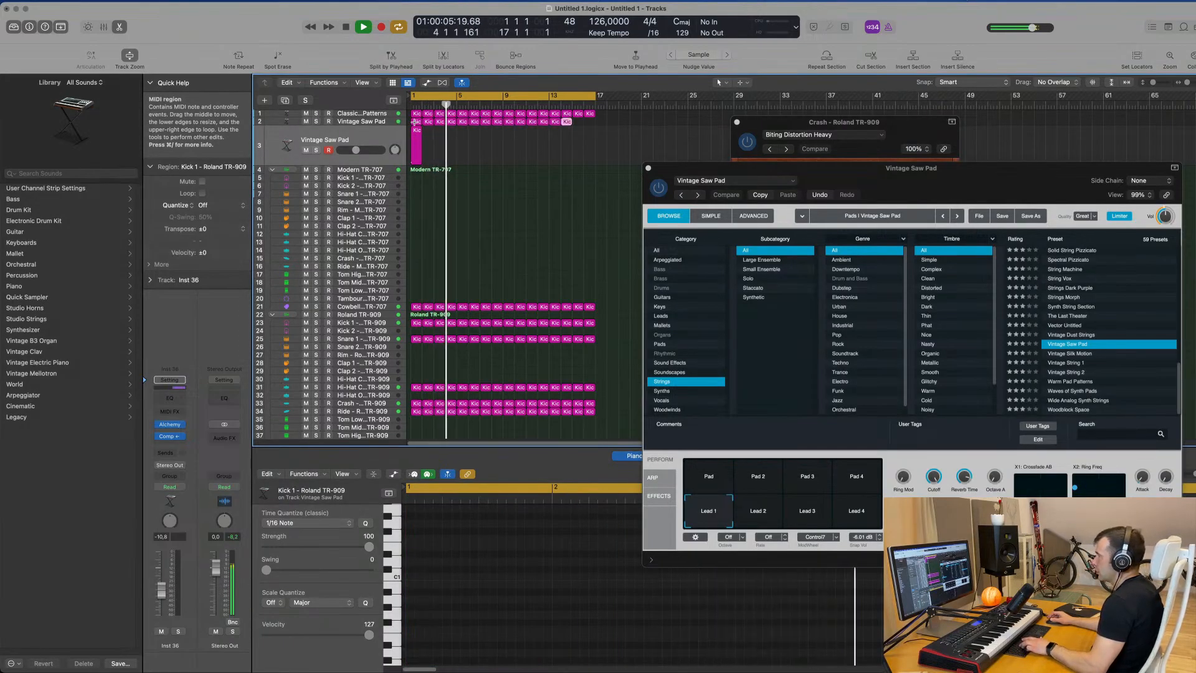
left_click(385, 122)
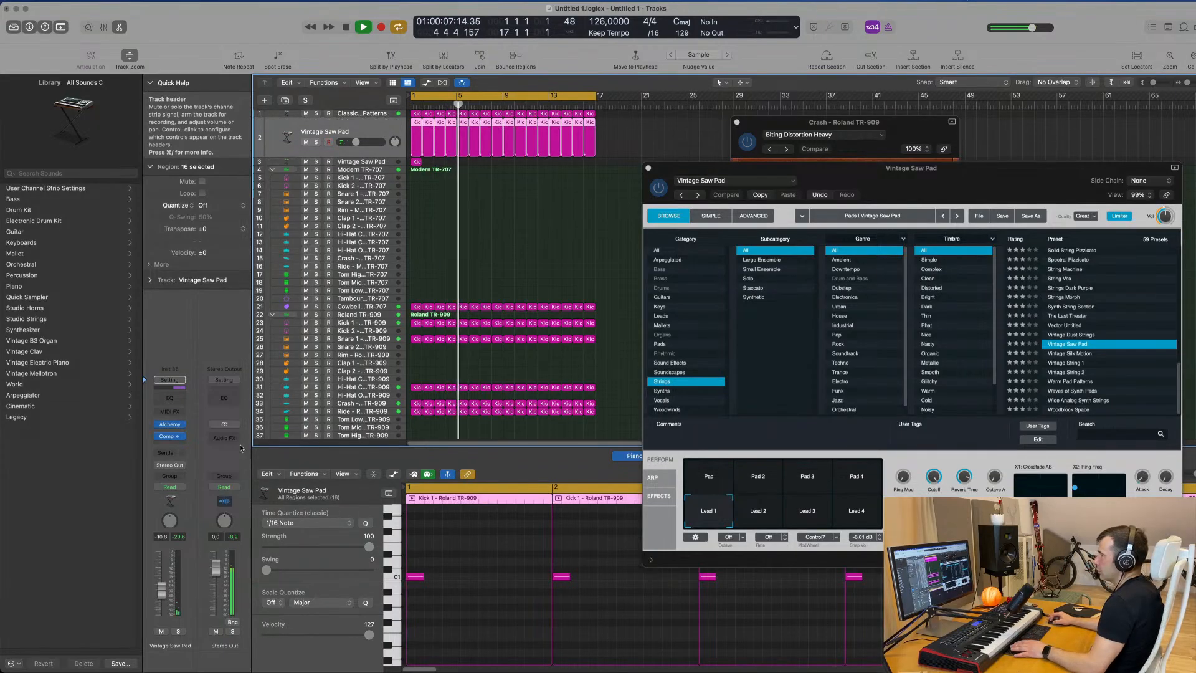
left_click_drag(164, 583, 165, 574)
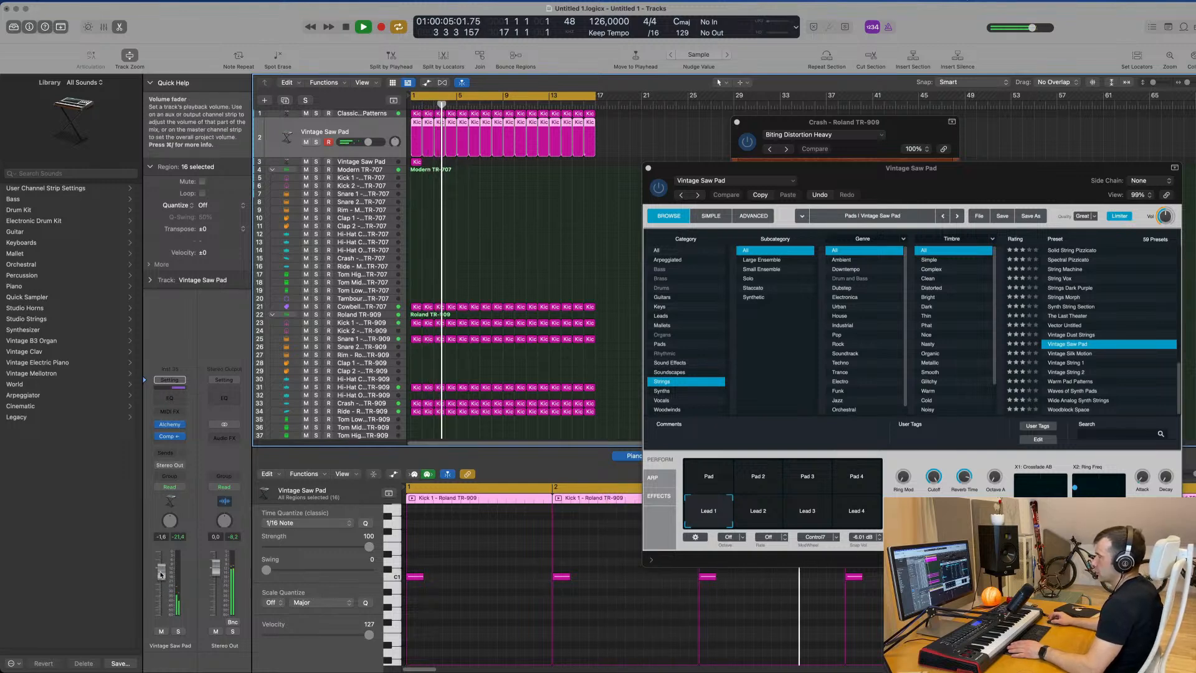
Add a send from the first Vintage Saw Pad track to the Roland TR-909 Delay bus (Bus 4) at about -4.4 dB
left_click(167, 454)
mouse_move(187, 469)
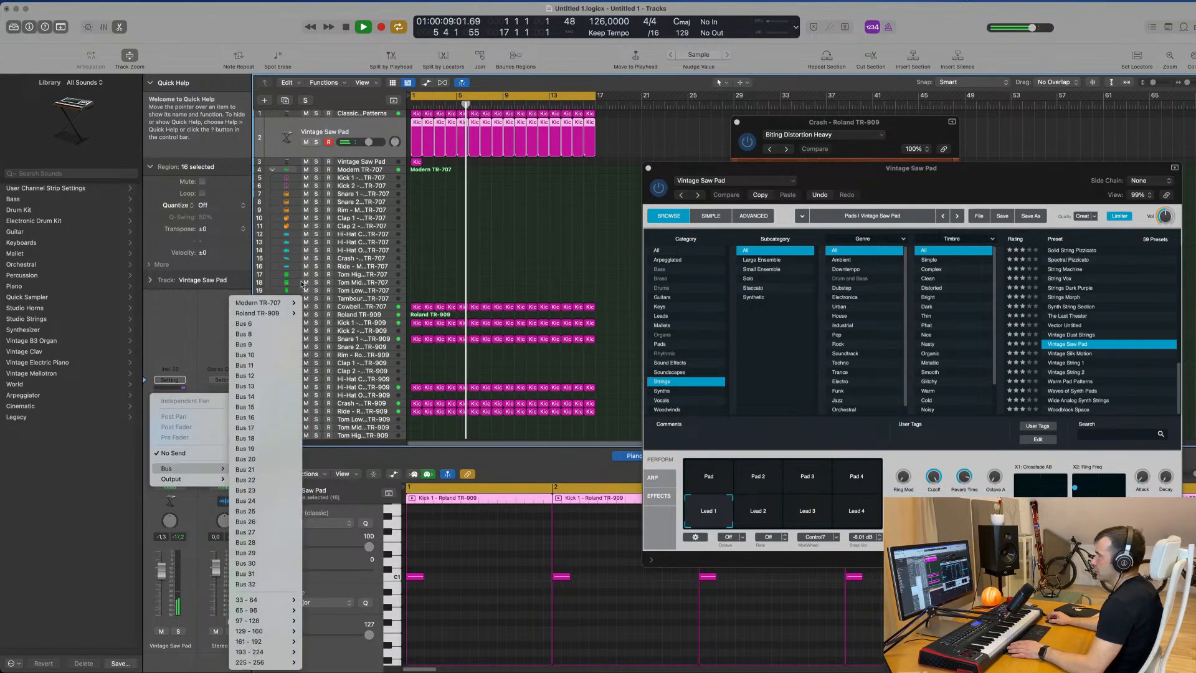
mouse_move(283, 312)
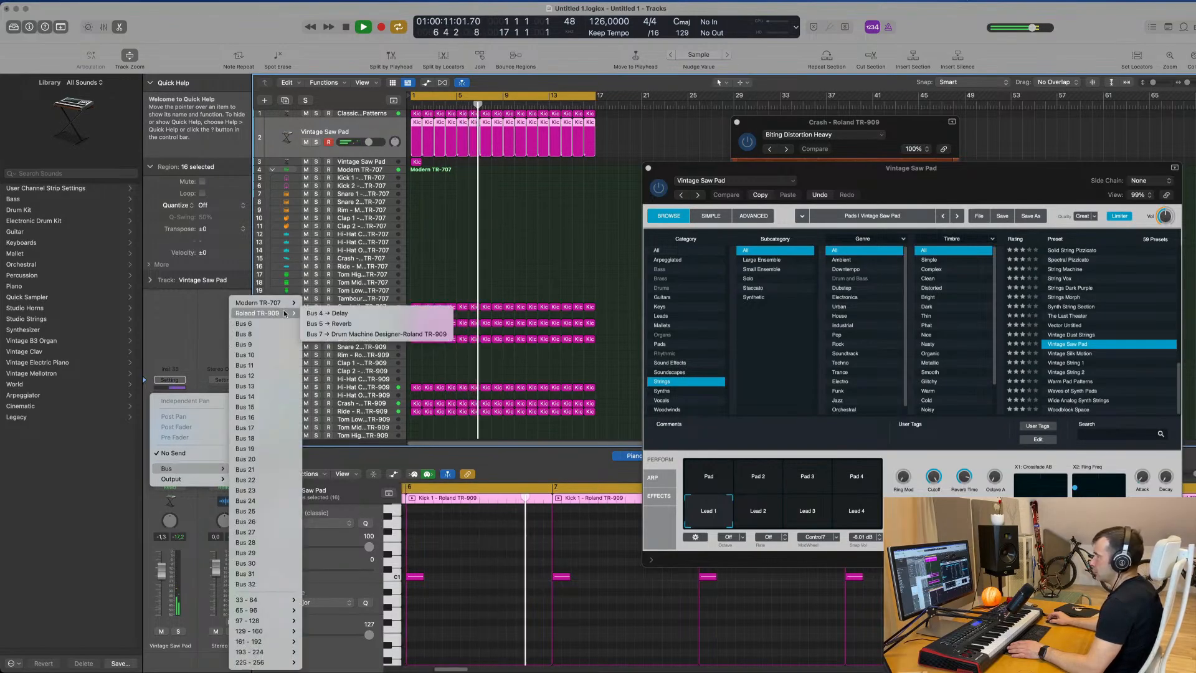
left_click(343, 315)
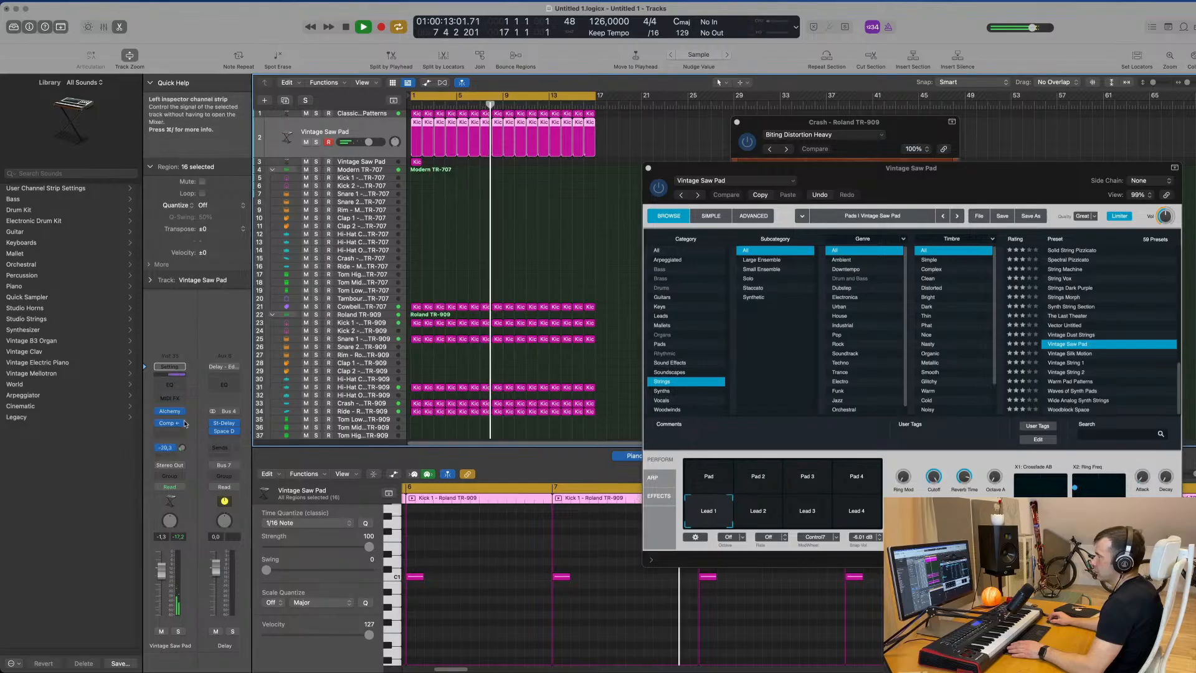
left_click_drag(182, 451, 183, 450)
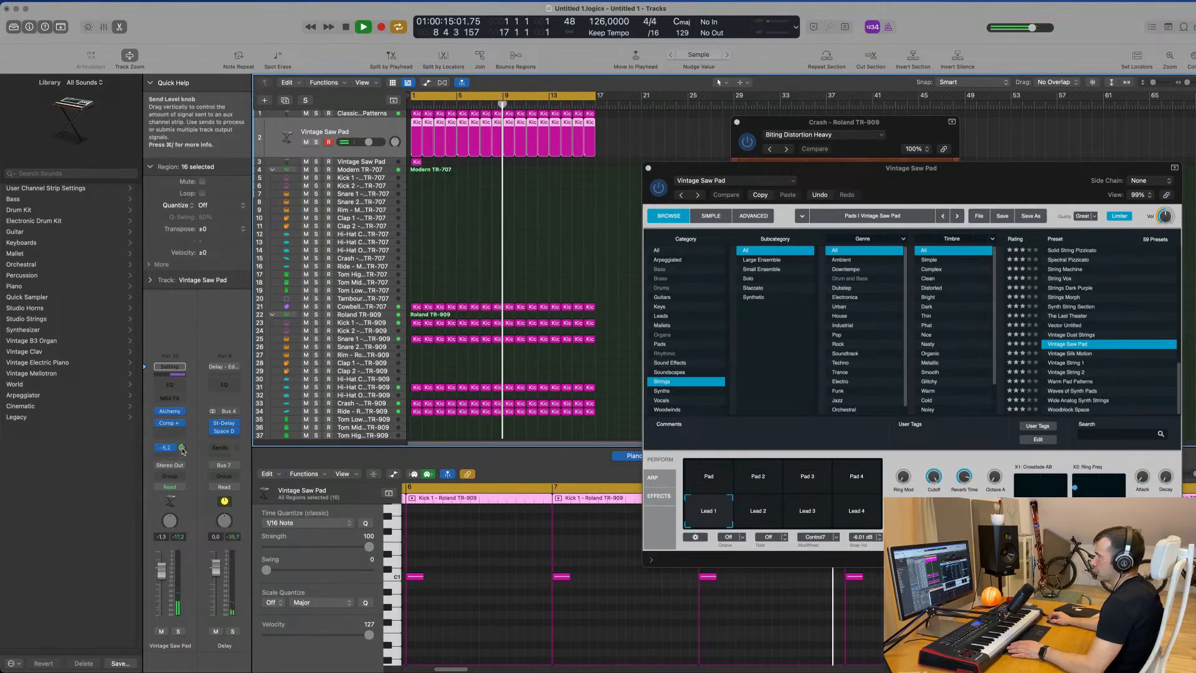
left_click_drag(183, 450, 183, 447)
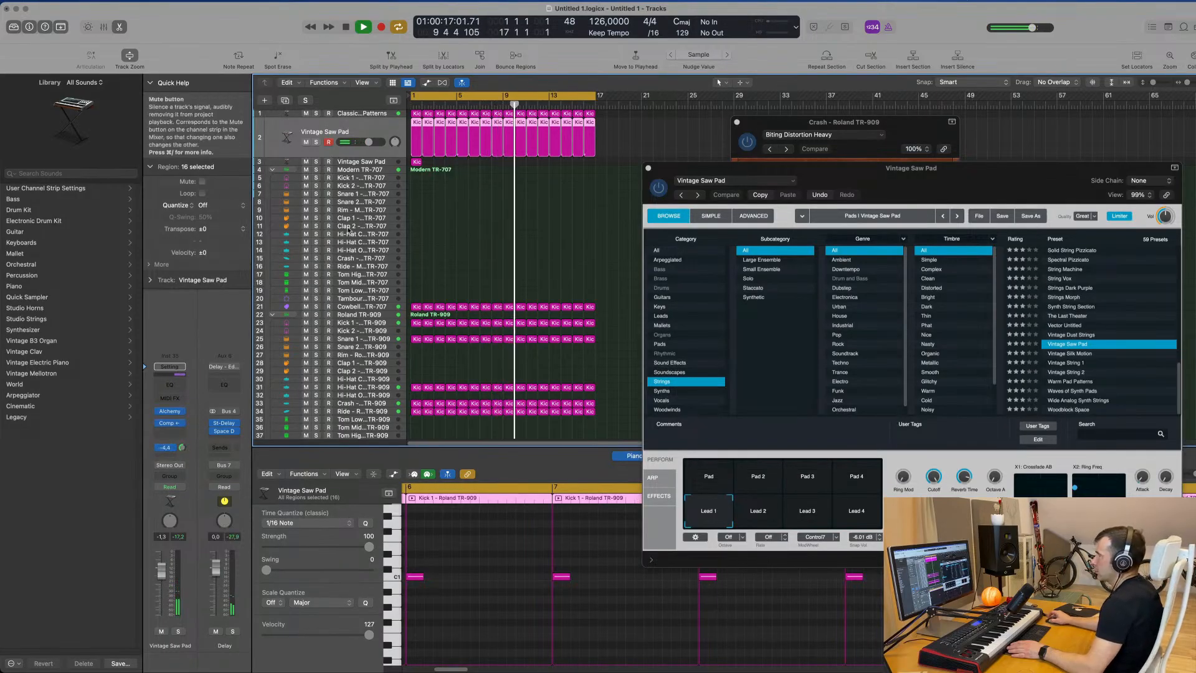
Lengthen the note in the second Vintage Saw Pad track's region to a full bar and transpose it up to C6
left_click(386, 164)
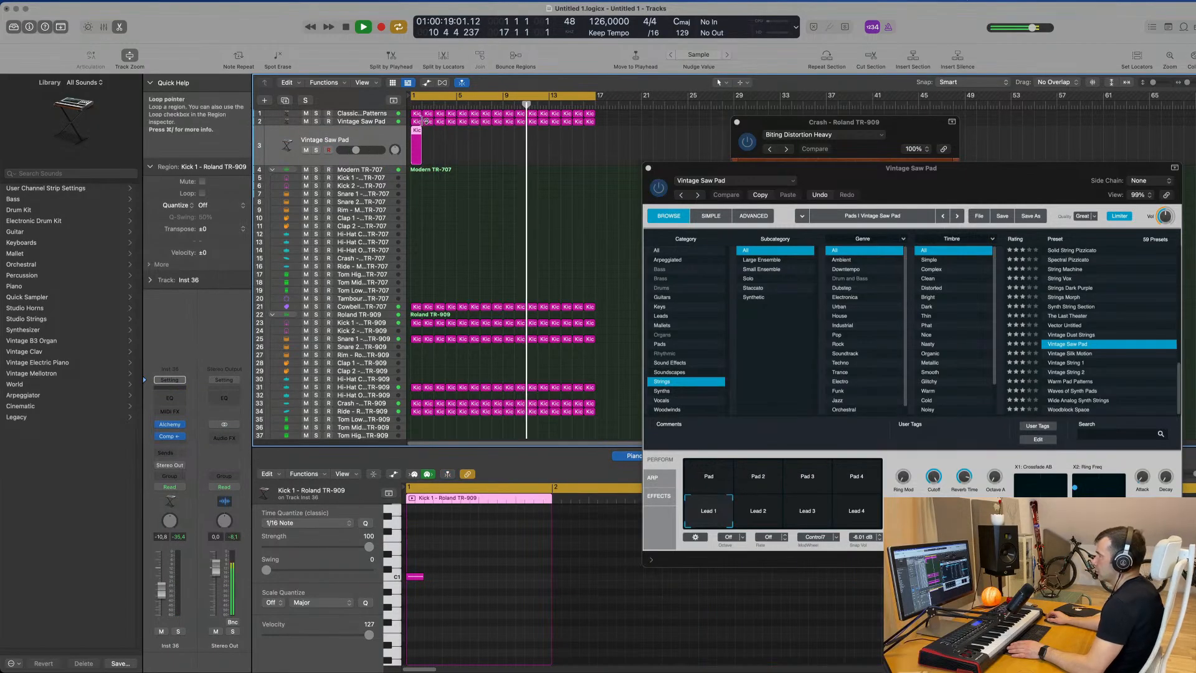
key("space")
key("v")
left_click_drag(423, 576, 543, 584)
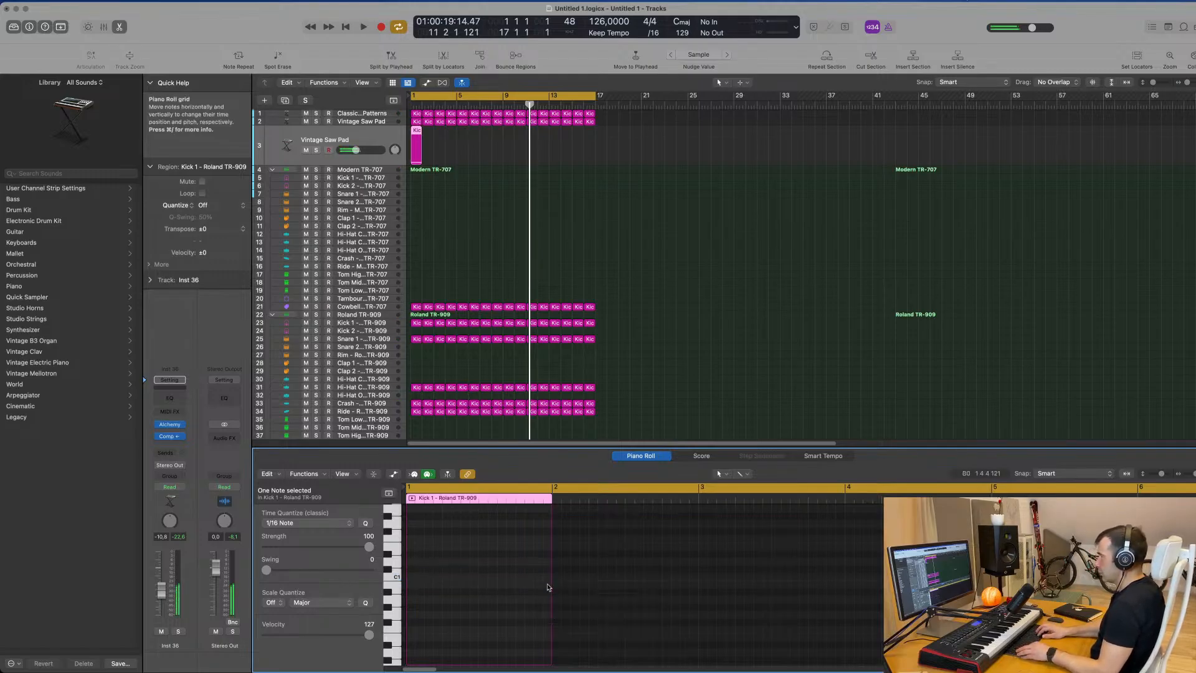
key("space")
key("space")
key("space")
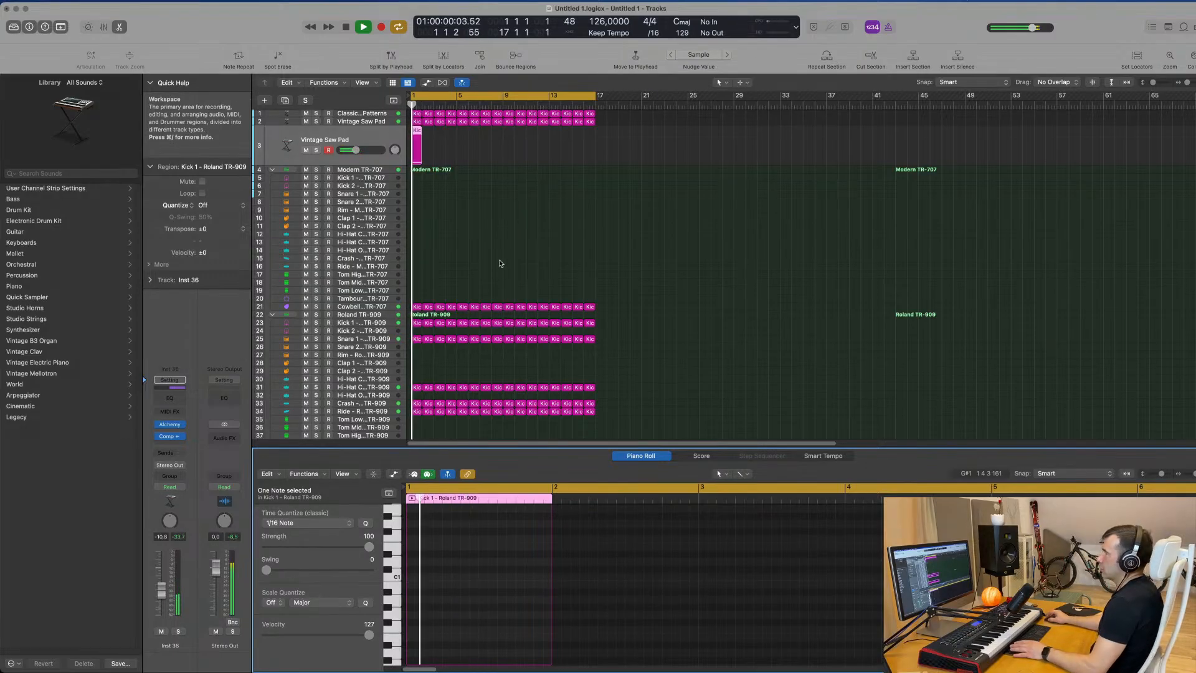
Extend the second pad track's region to four bars and stretch its note across the whole region
left_click(497, 268)
key("space")
left_click_drag(421, 161, 456, 165)
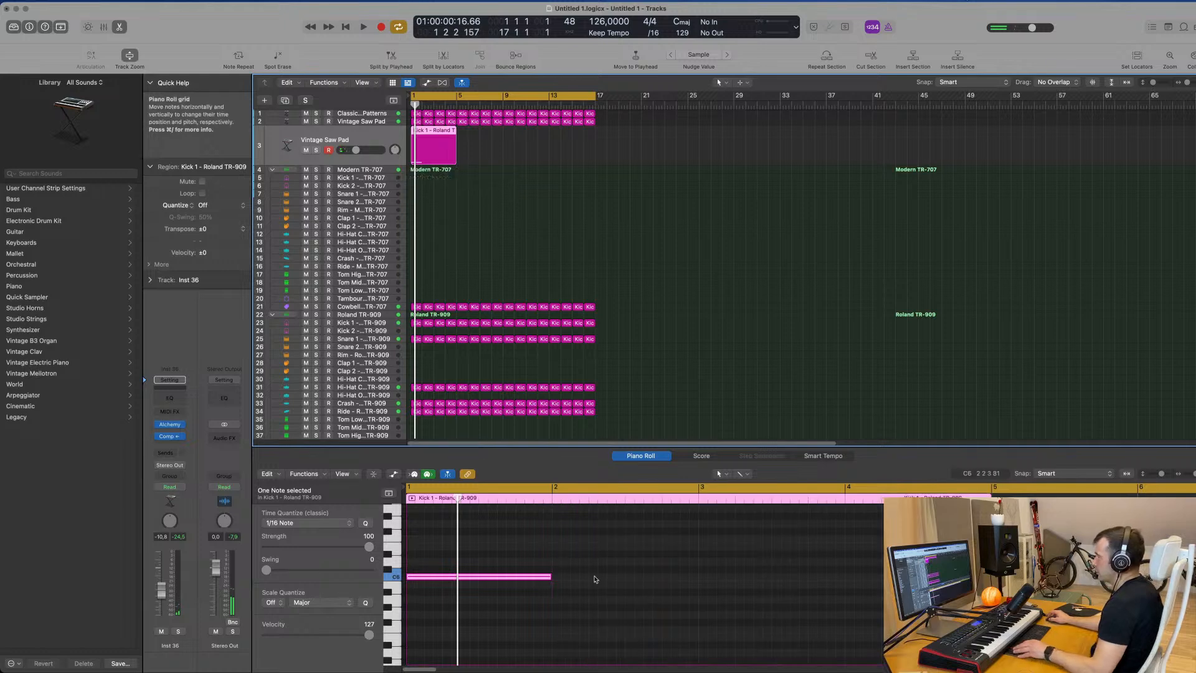
left_click_drag(534, 576, 880, 590)
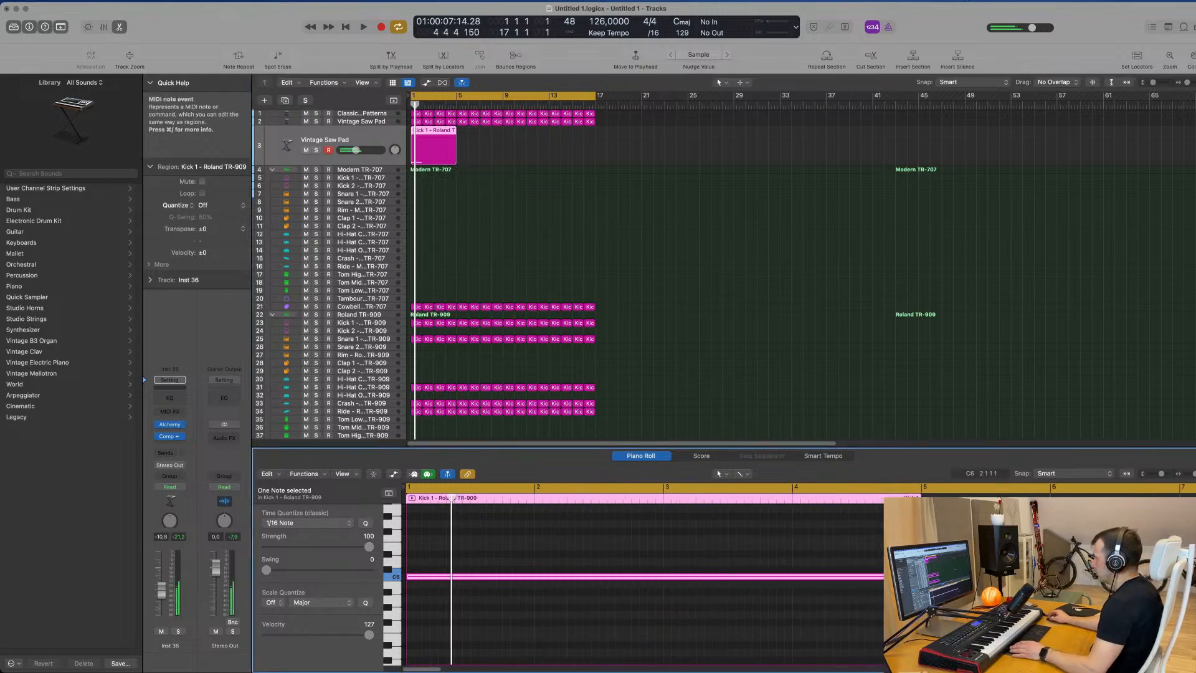
key("space")
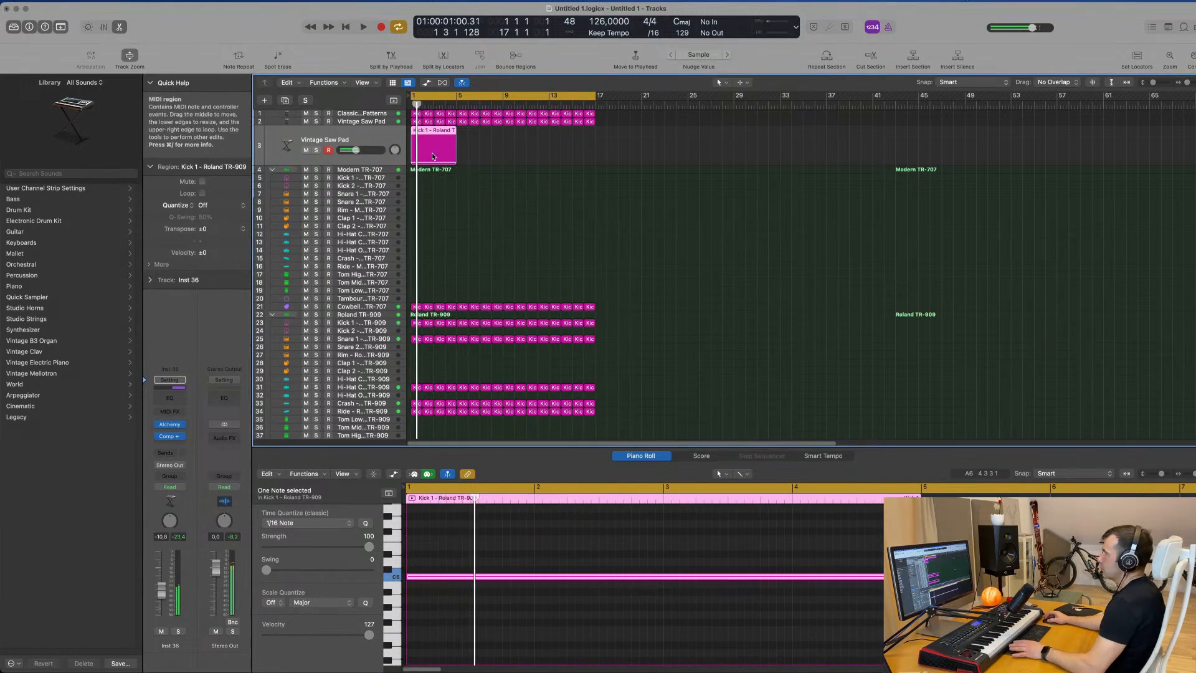
Repeat the four-bar pad region to fill 16 bars and transpose the notes in all four regions down one octave
key("super+r")
key("super+r")
key("super+r")
left_click(610, 154)
left_click_drag(629, 153, 438, 143)
key("space")
left_click(617, 645)
key("super+a")
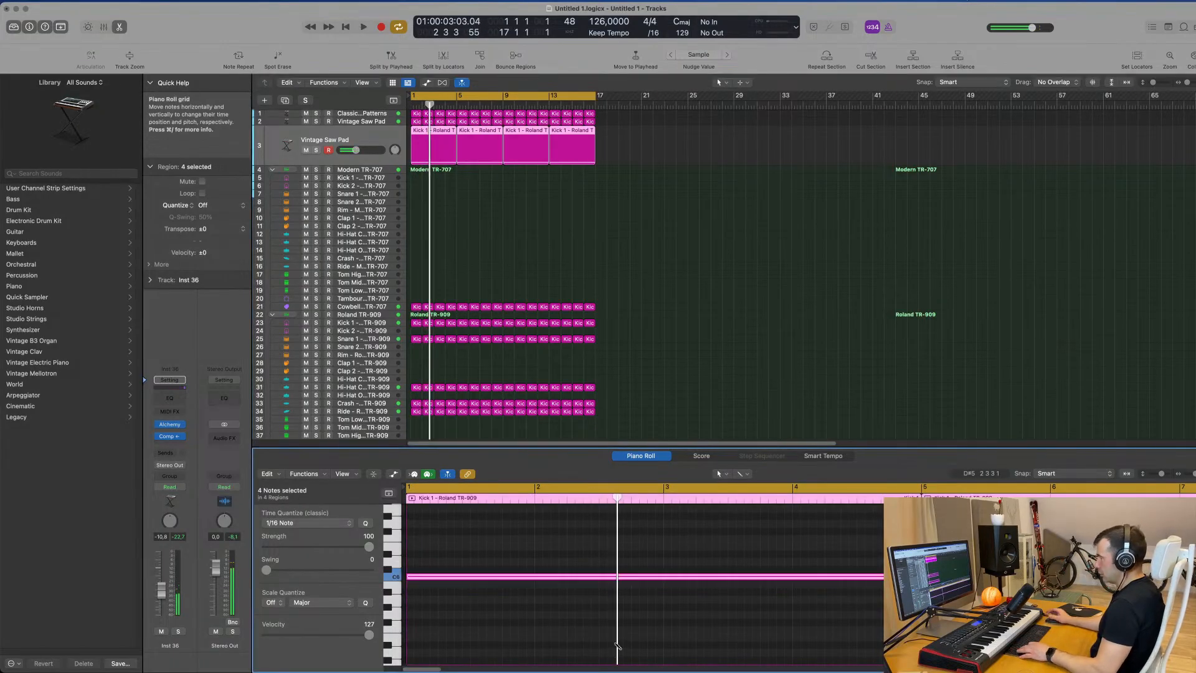
key("space")
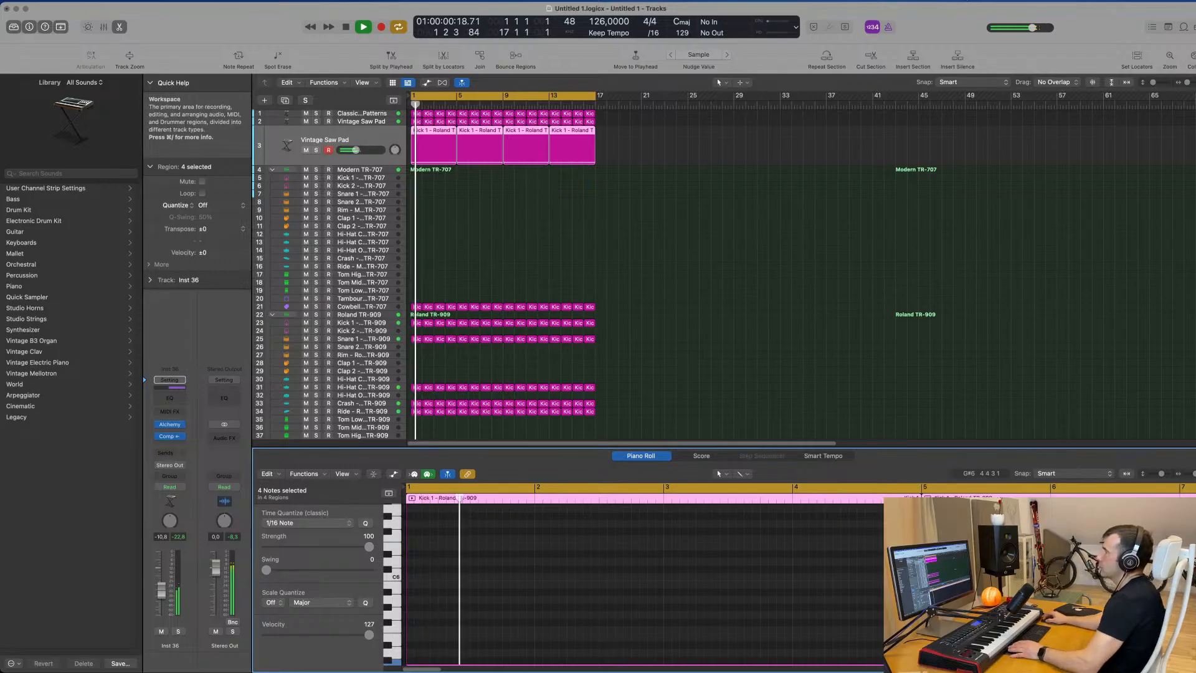
Lower the second pad track's volume to -16.0 dB and add a Channel EQ with a low cut at about 1110 Hz
left_click(300, 156)
key("Return")
key("Return")
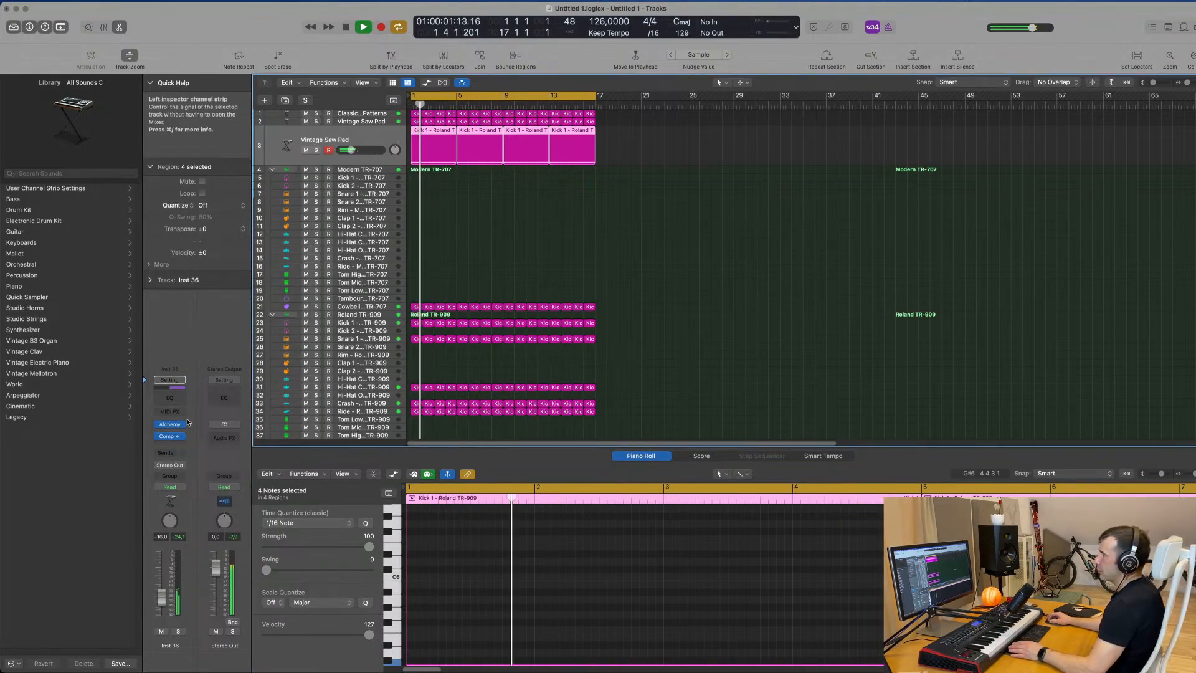
left_click(176, 397)
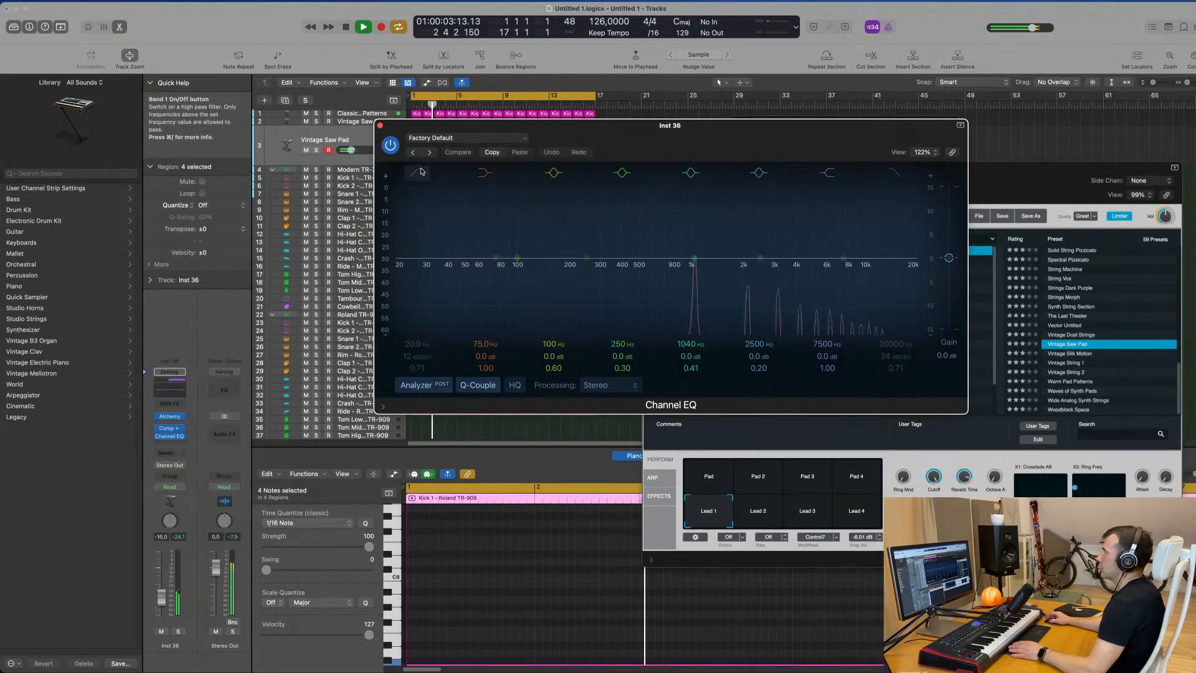
left_click_drag(414, 246, 701, 274)
left_click(379, 124)
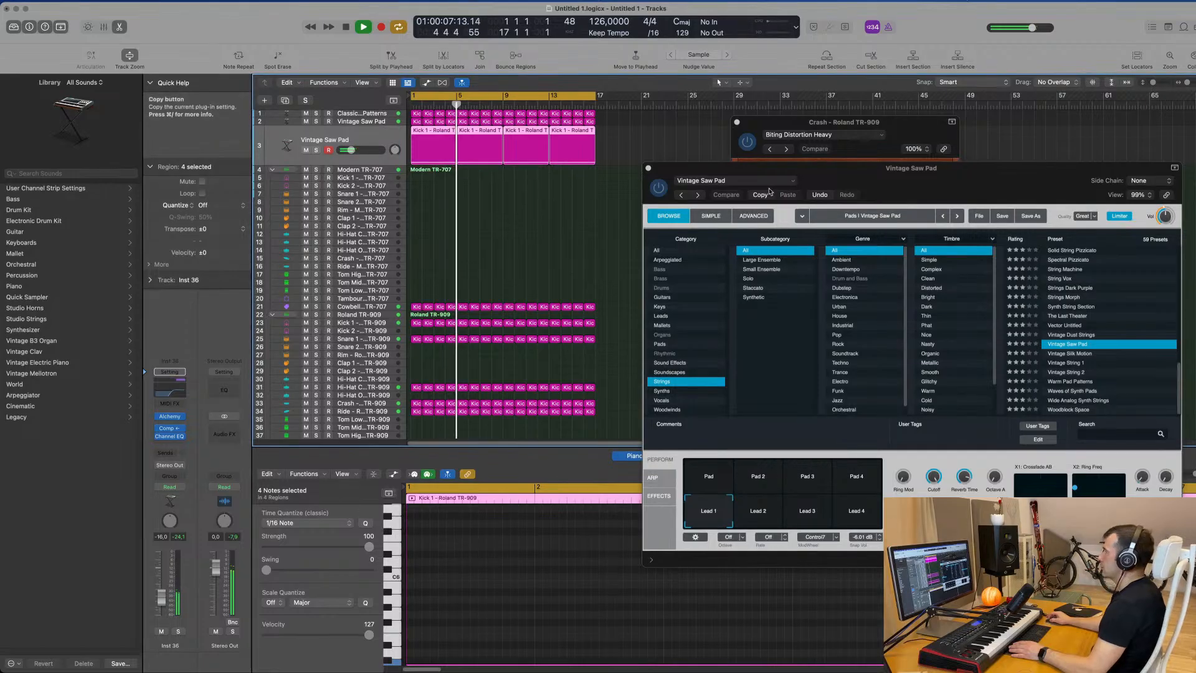
Close the open Alchemy and Distortion II windows and lower the second pad track's volume to about -17.2 dB
left_click_drag(840, 177, 523, 185)
left_click(330, 176)
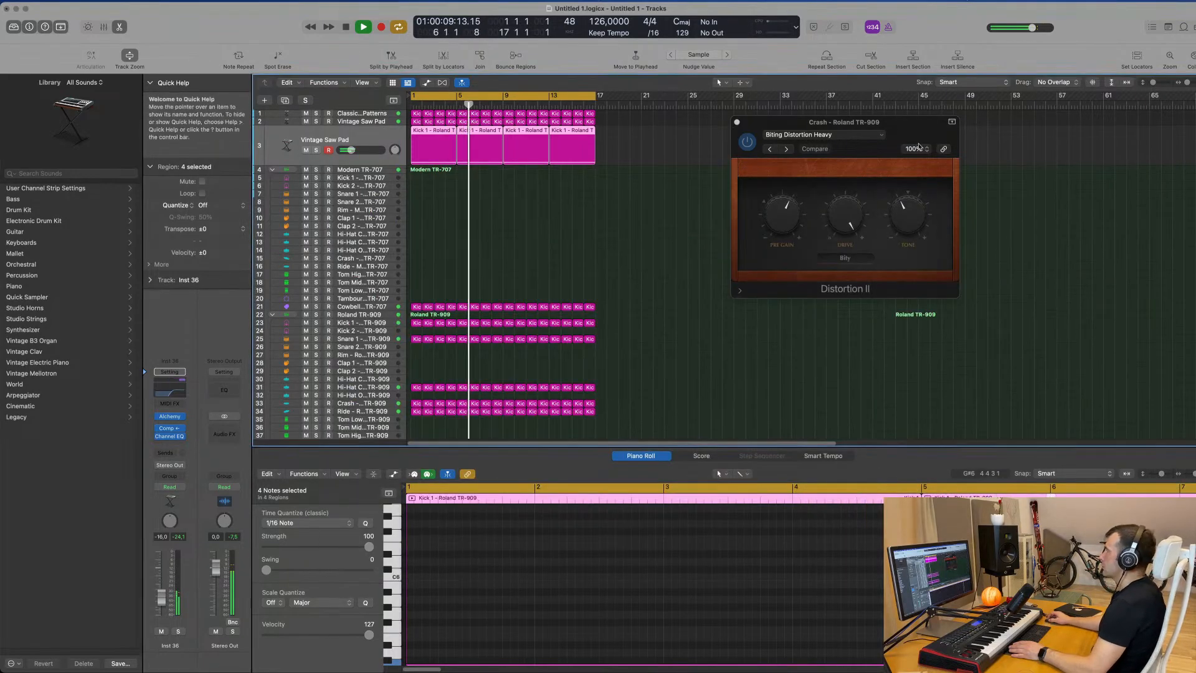
left_click_drag(778, 122, 638, 227)
left_click(596, 226)
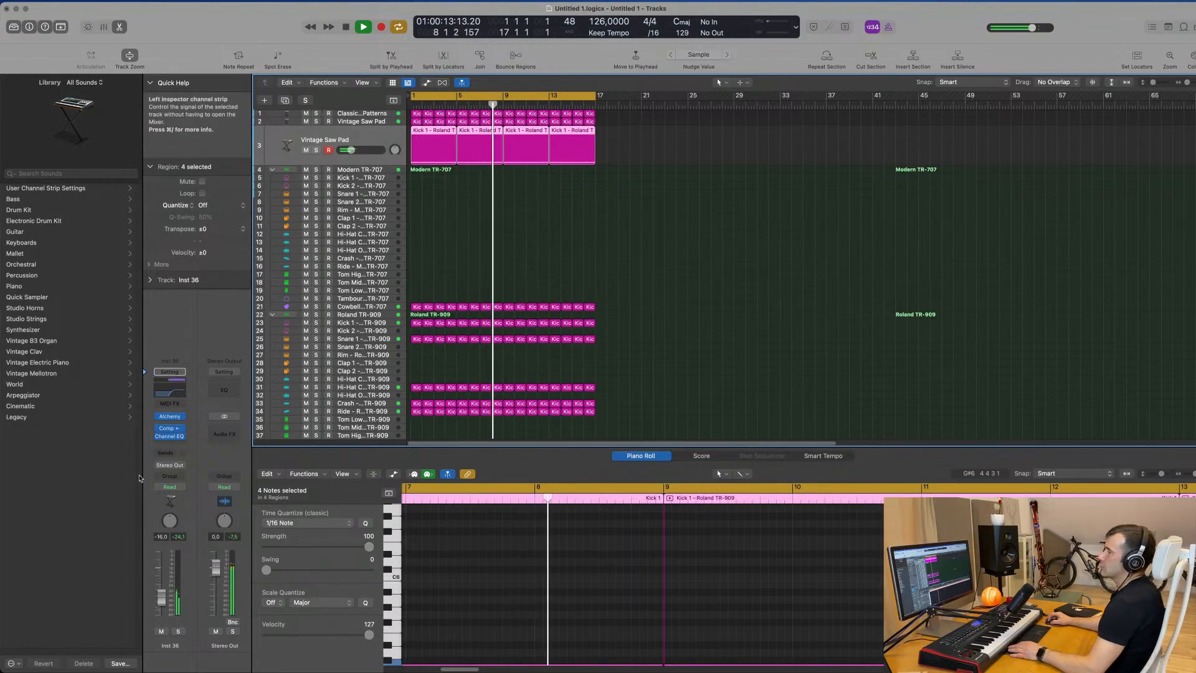
left_click_drag(163, 603, 164, 606)
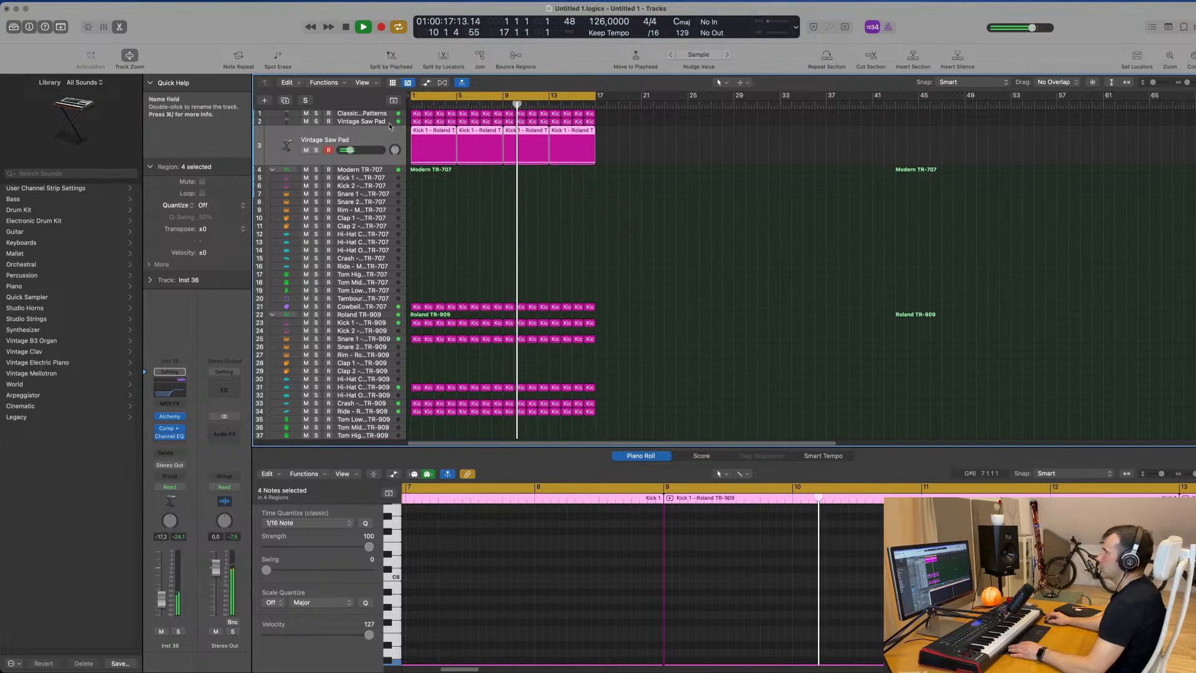
Briefly solo the first Vintage Saw Pad track and insert a Channel EQ on it with default settings
left_click(361, 122)
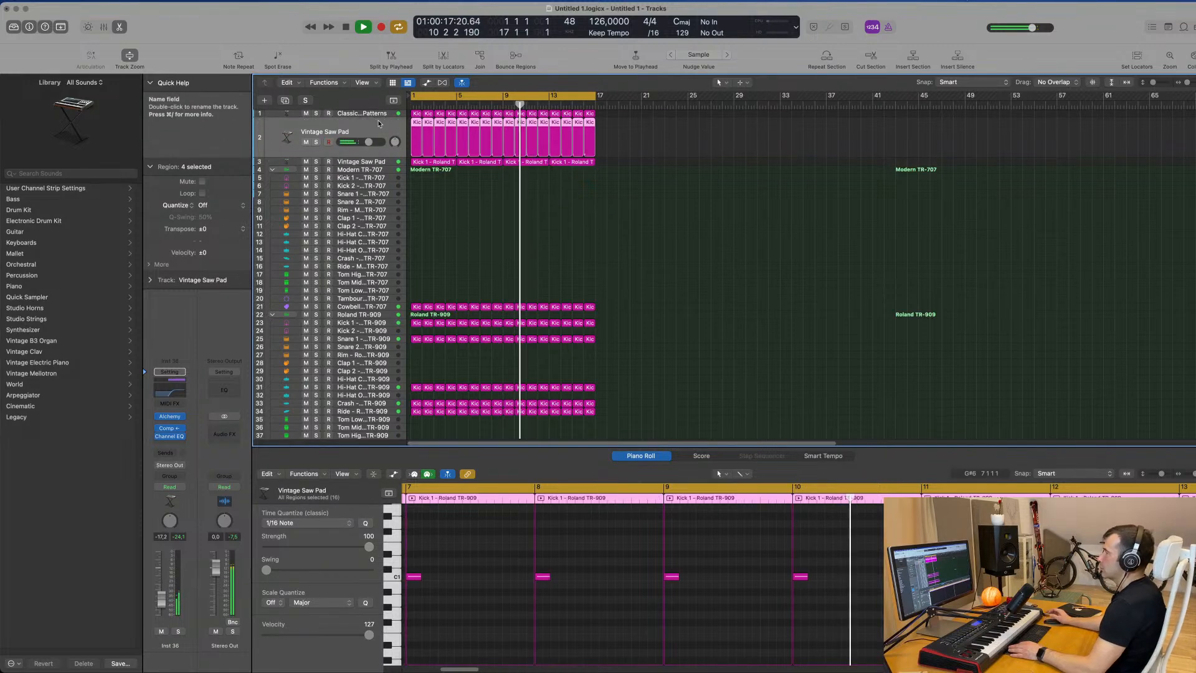
left_click(179, 632)
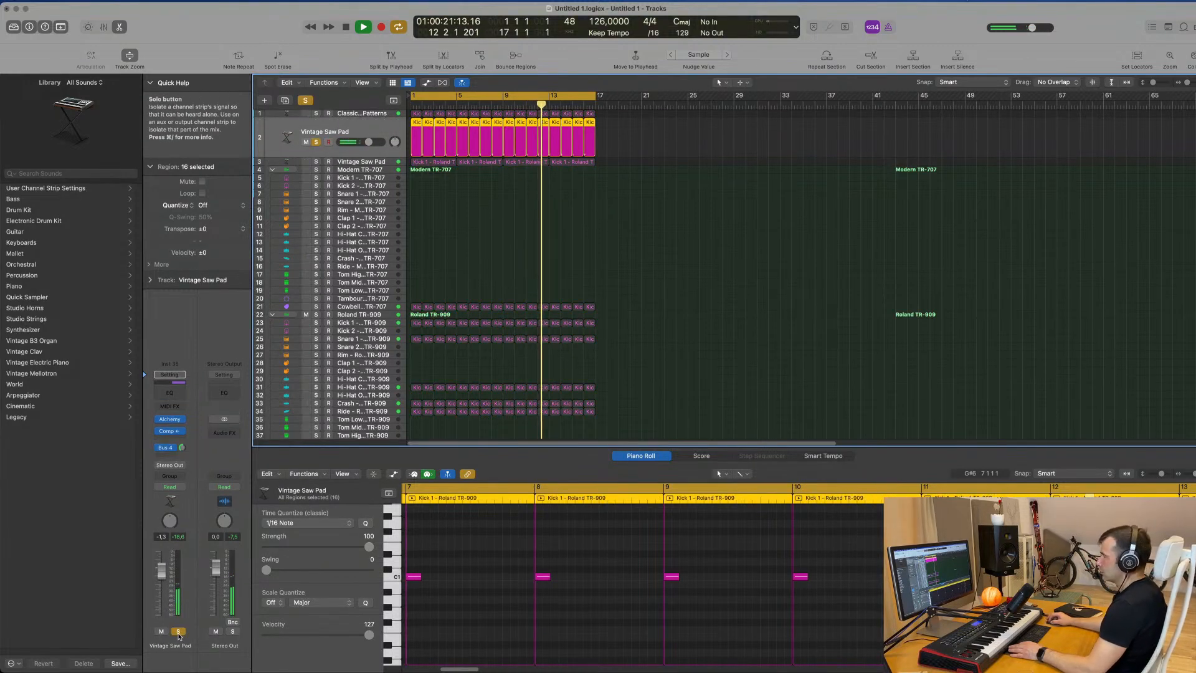
left_click(179, 634)
left_click(175, 393)
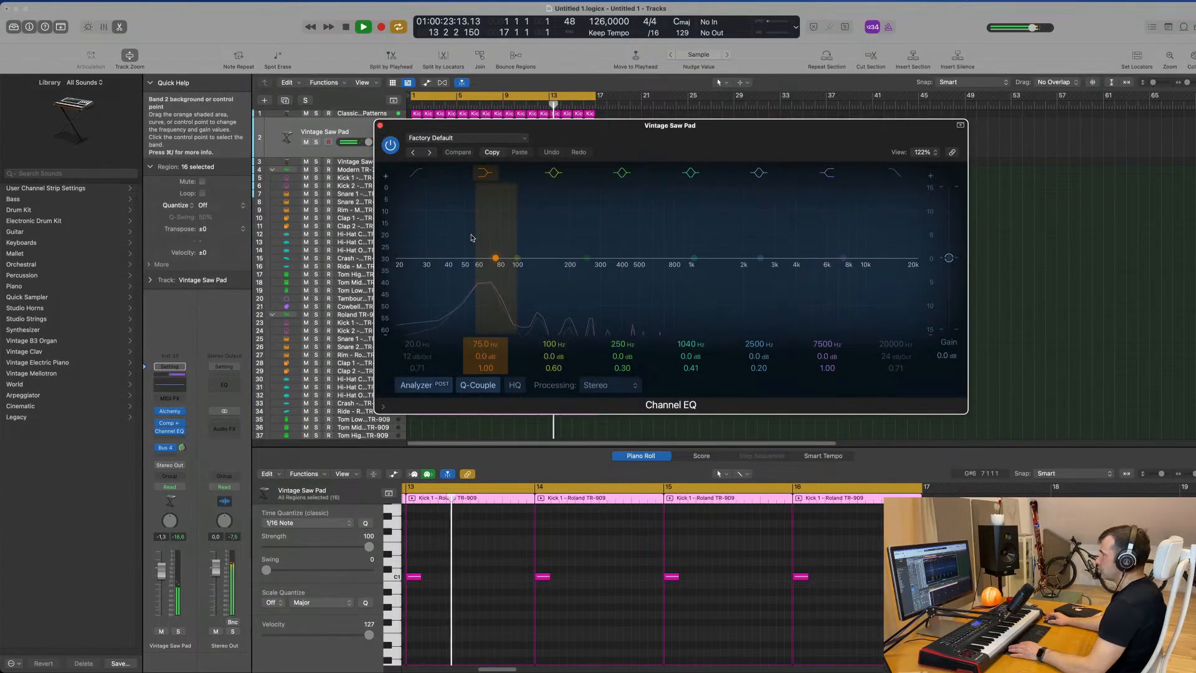
left_click(380, 126)
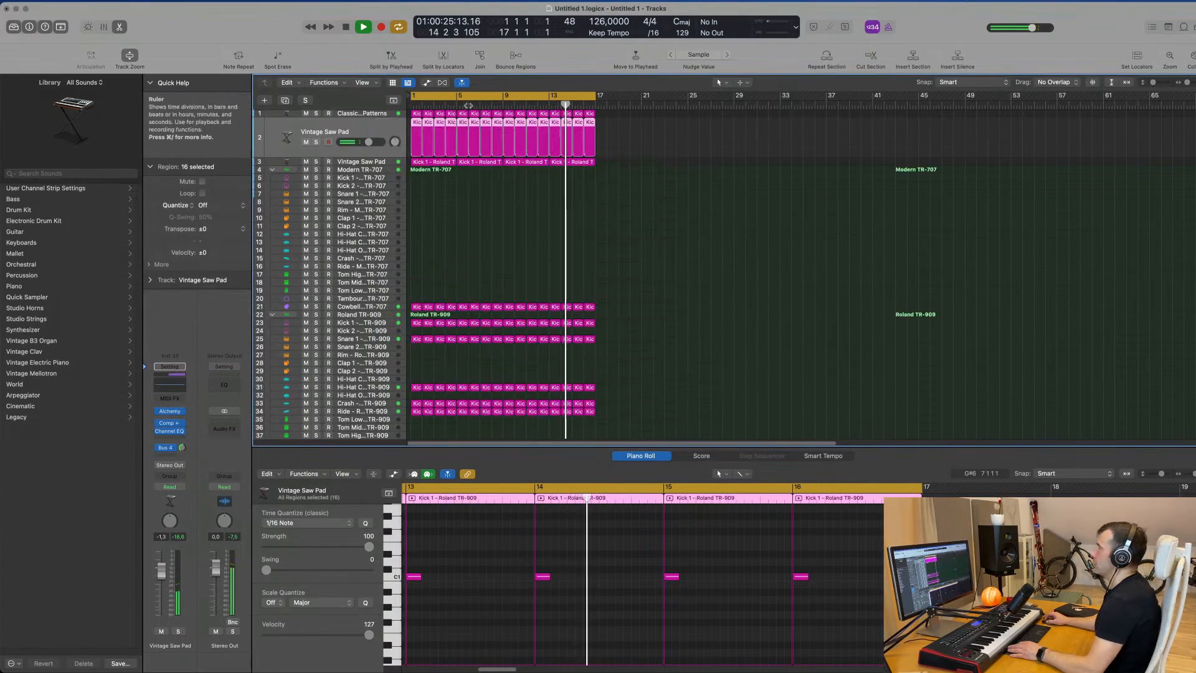
Duplicate the second Vintage Saw Pad track and copy its first four-bar region onto the new track
left_click(376, 114)
left_click(427, 187)
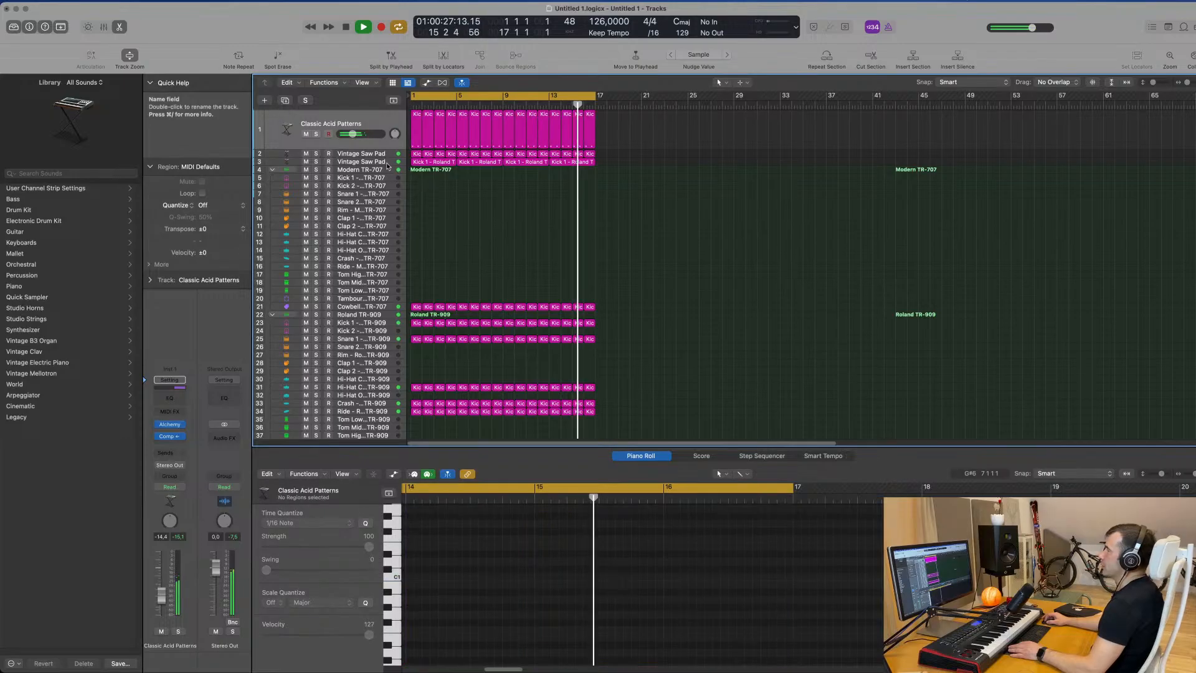
left_click(387, 163)
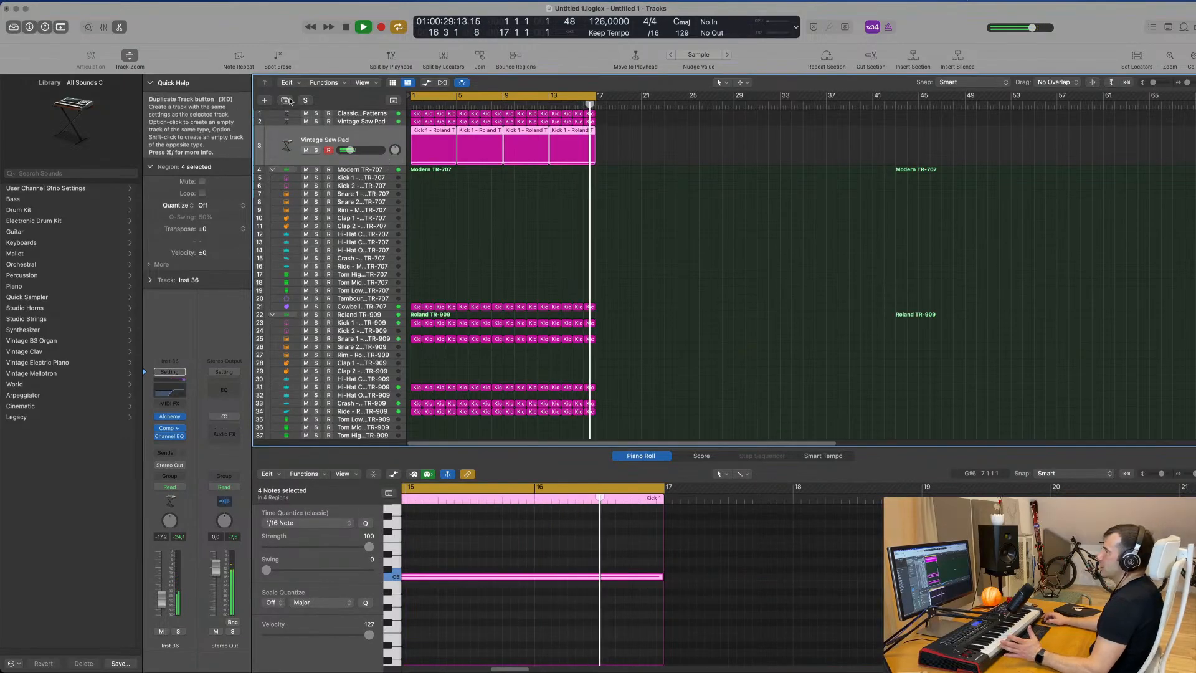
key("super+d")
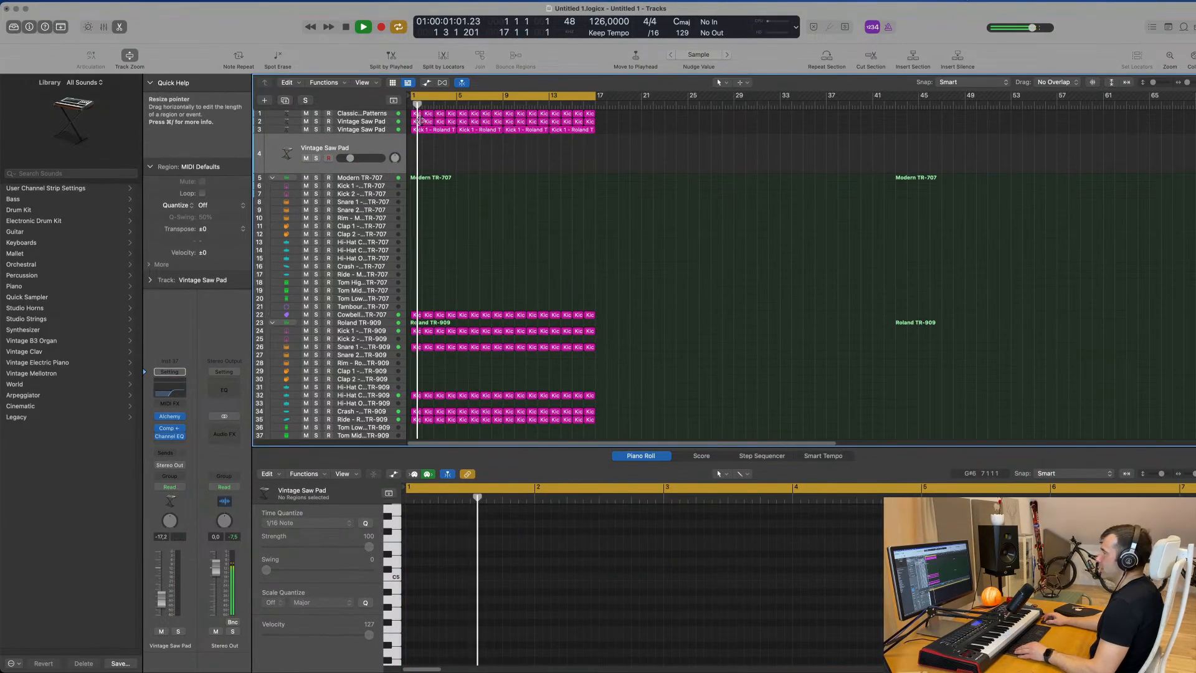
left_click(434, 130)
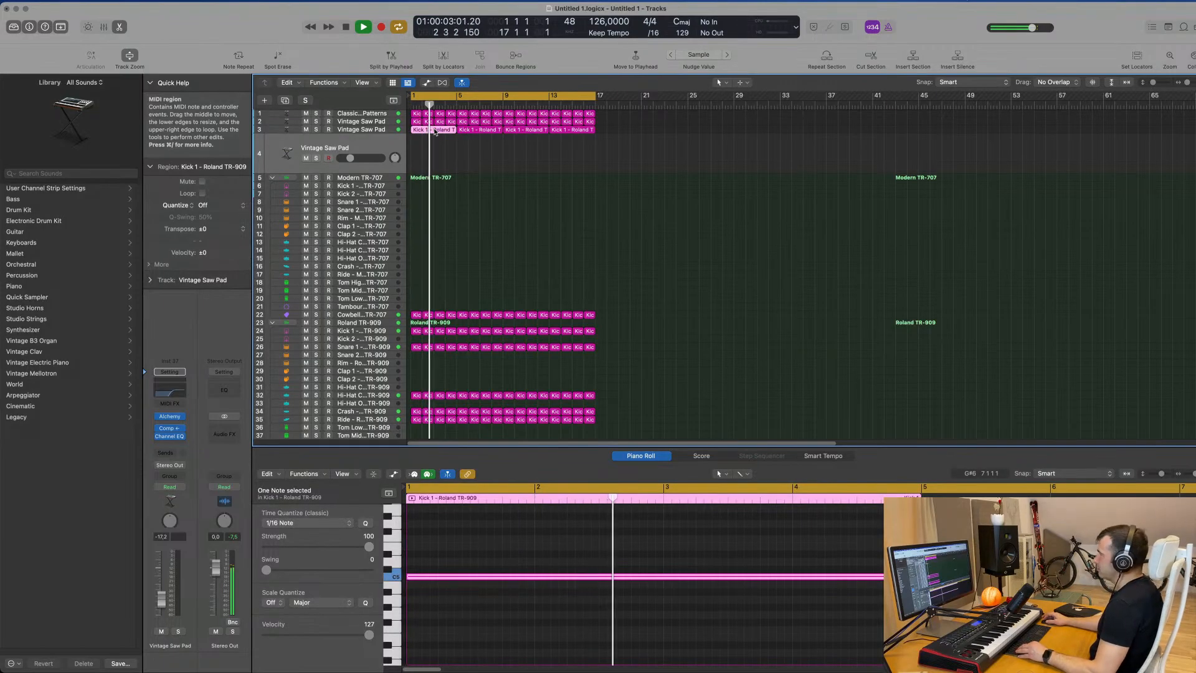
left_click_drag(435, 131, 434, 152)
Transpose the new pad track's sustained note down to C0 and bypass the track's Channel EQ
key("space")
left_click_drag(486, 540, 529, 627)
key("alt+shift+Down")
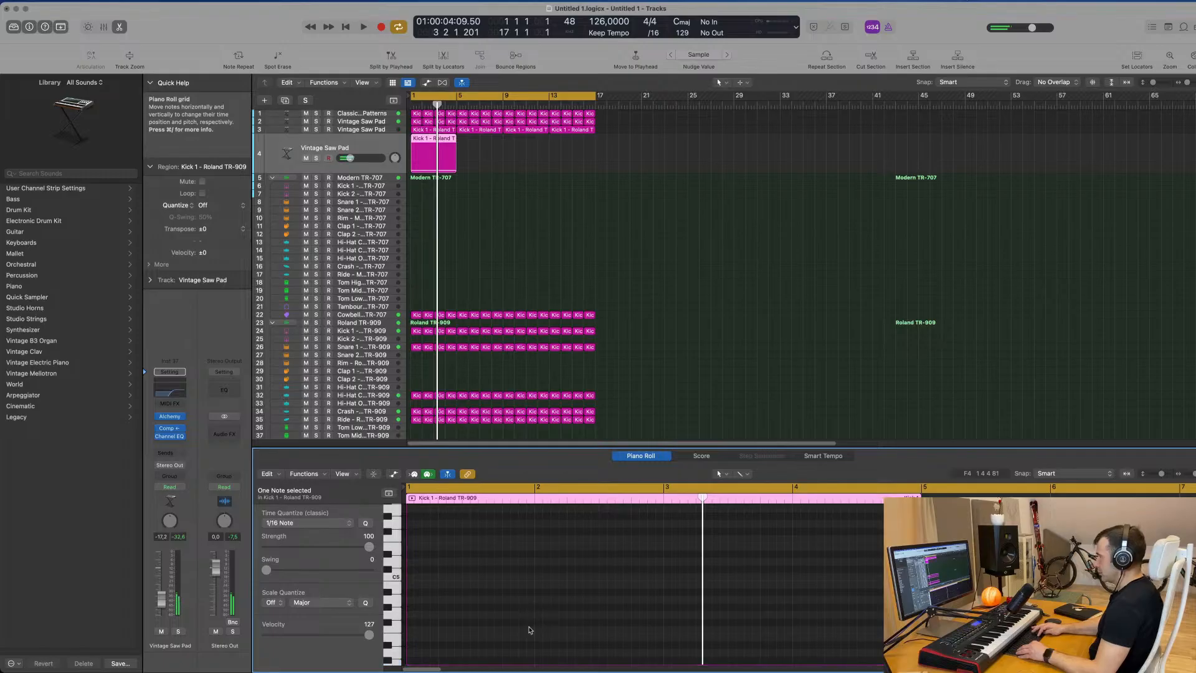
left_click(170, 390)
key("space")
left_click(390, 144)
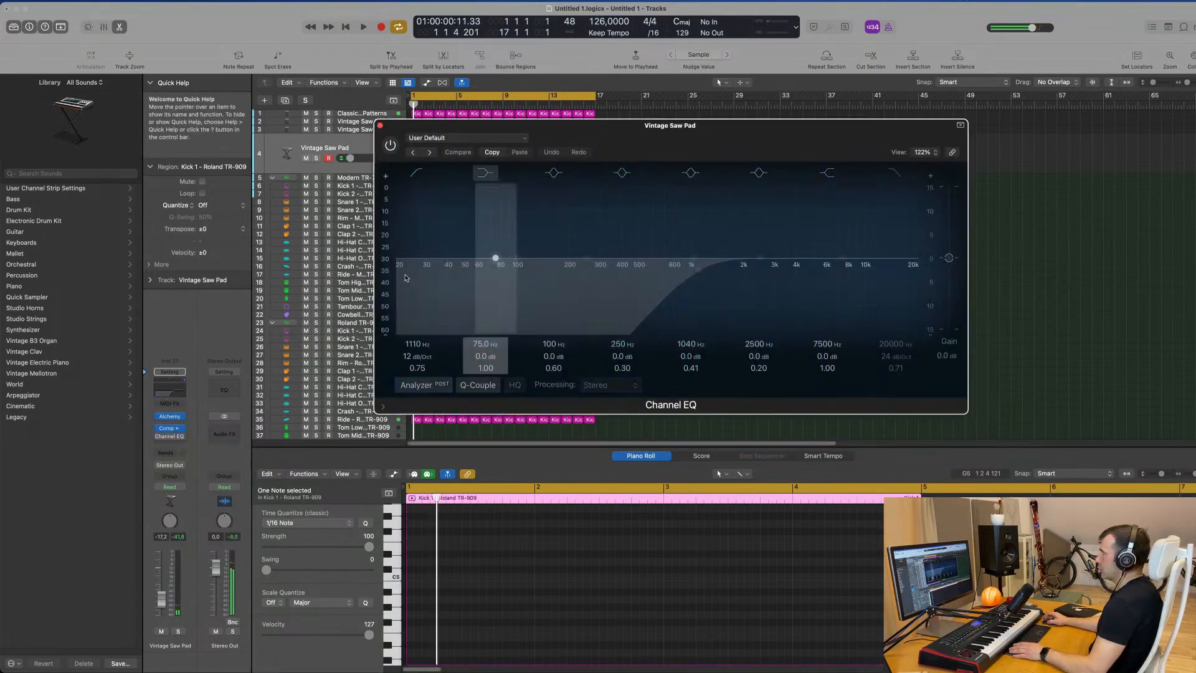
left_click(381, 126)
Audition the low sustained pad note with the groove from the start of the song
scroll(590, 603, "down", 5)
scroll(590, 603, "down", 1)
key("space")
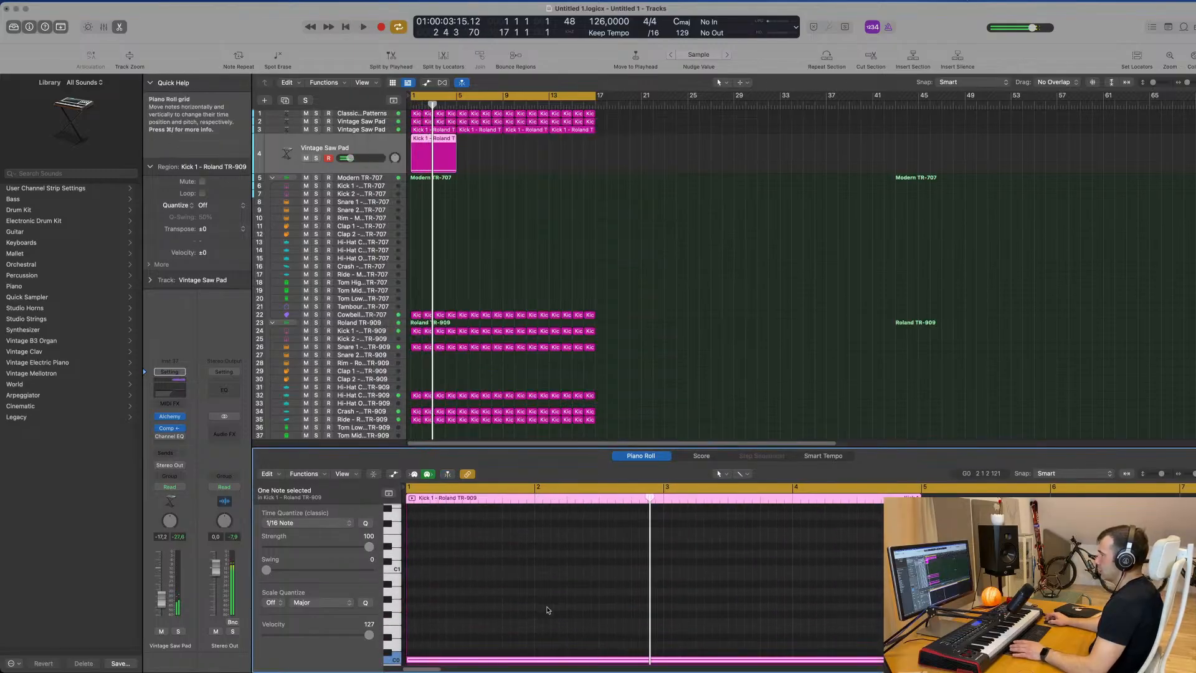
key("Return")
key("space")
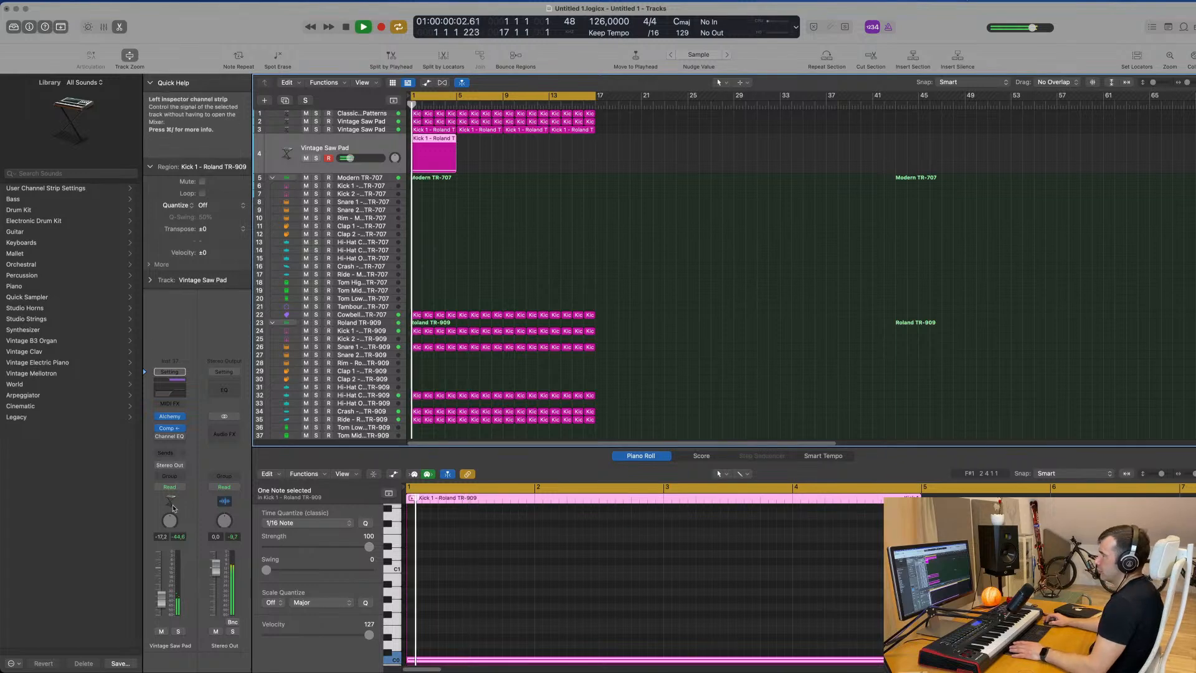
Re-enable the new pad track's Channel EQ, setting its low cut to 20 Hz and its high cut to about 86.5 Hz
left_click(175, 394)
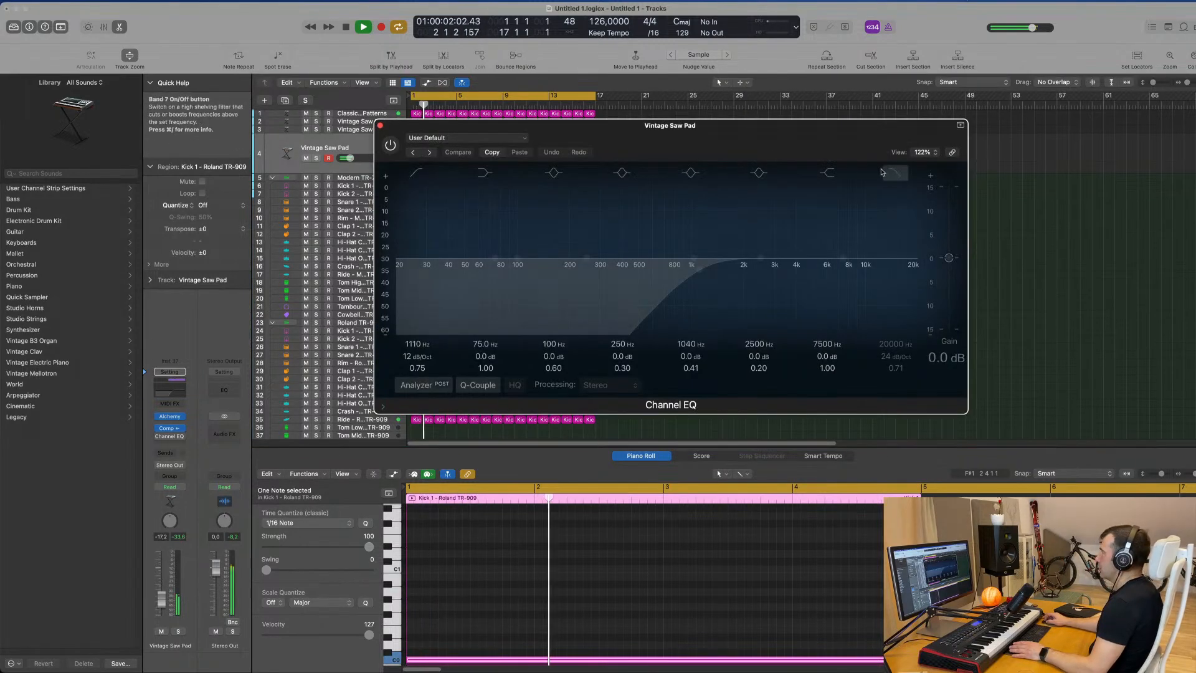
left_click(390, 144)
left_click_drag(696, 277, 395, 277)
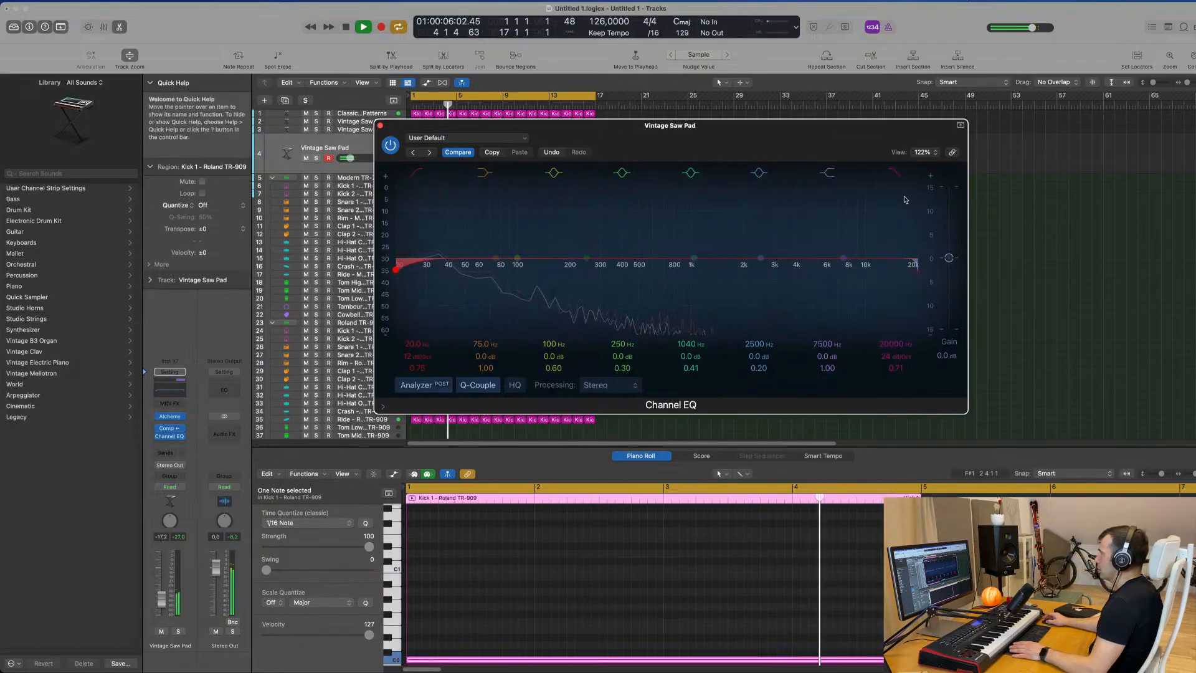
left_click_drag(918, 271, 506, 269)
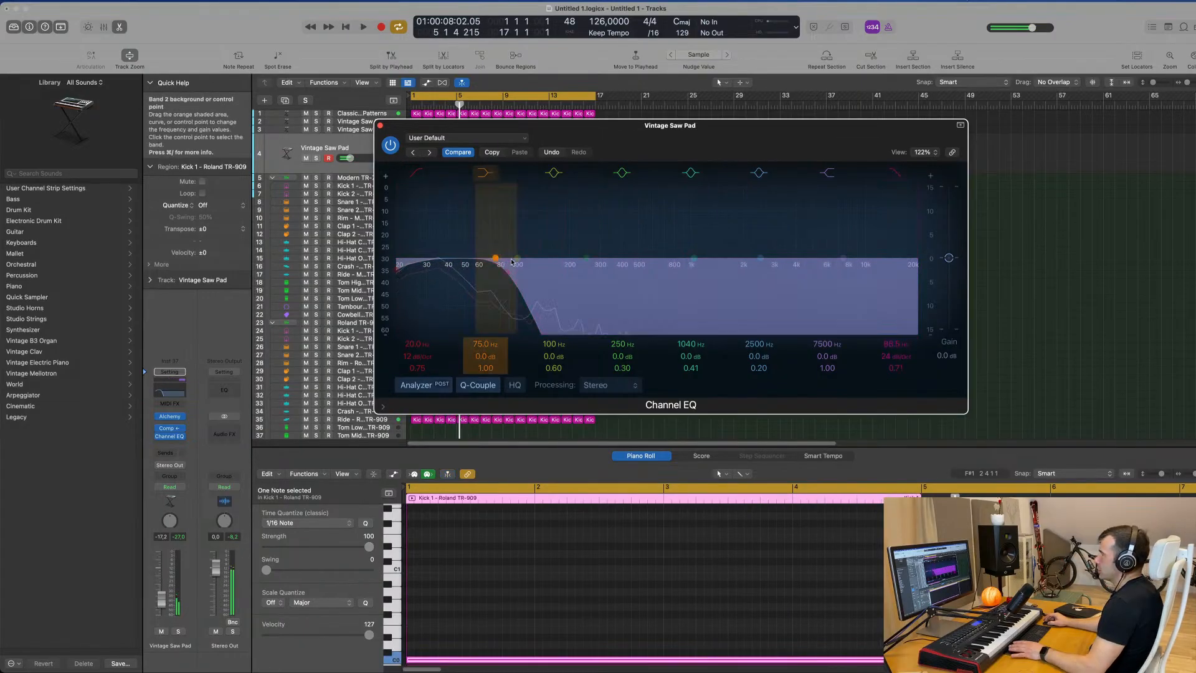
left_click_drag(665, 125, 850, 129)
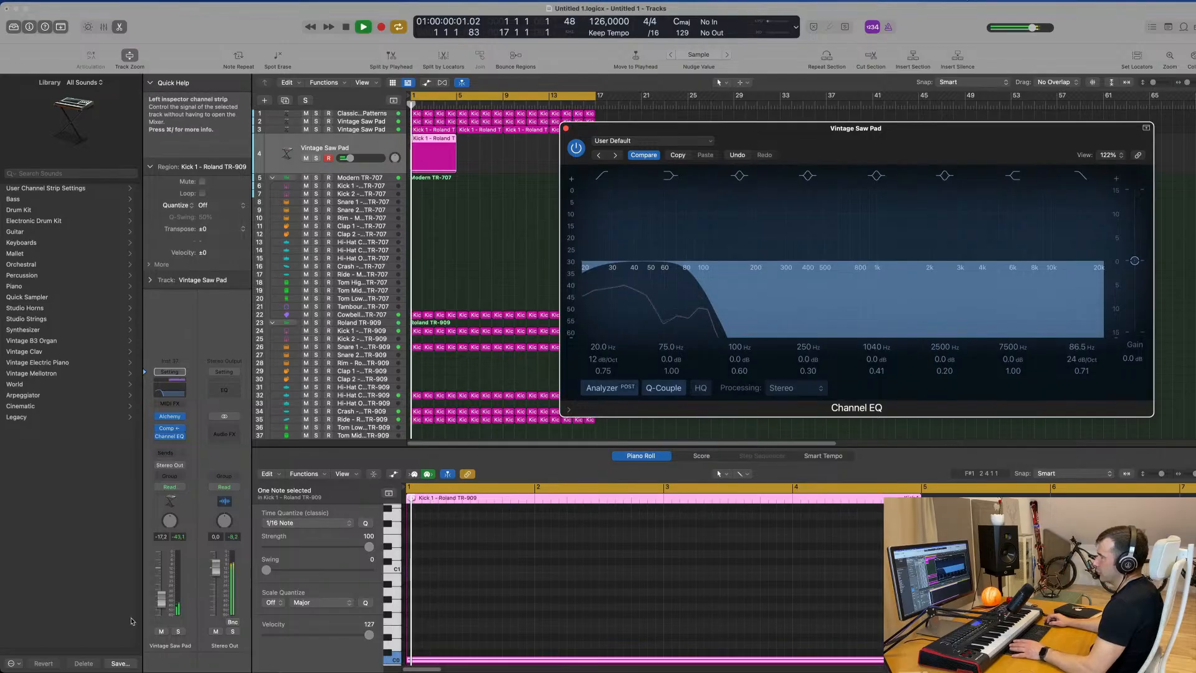
Raise the new pad track's volume to about -1.9 dB and transpose its sustained note up to C1
left_click(164, 580)
key("space")
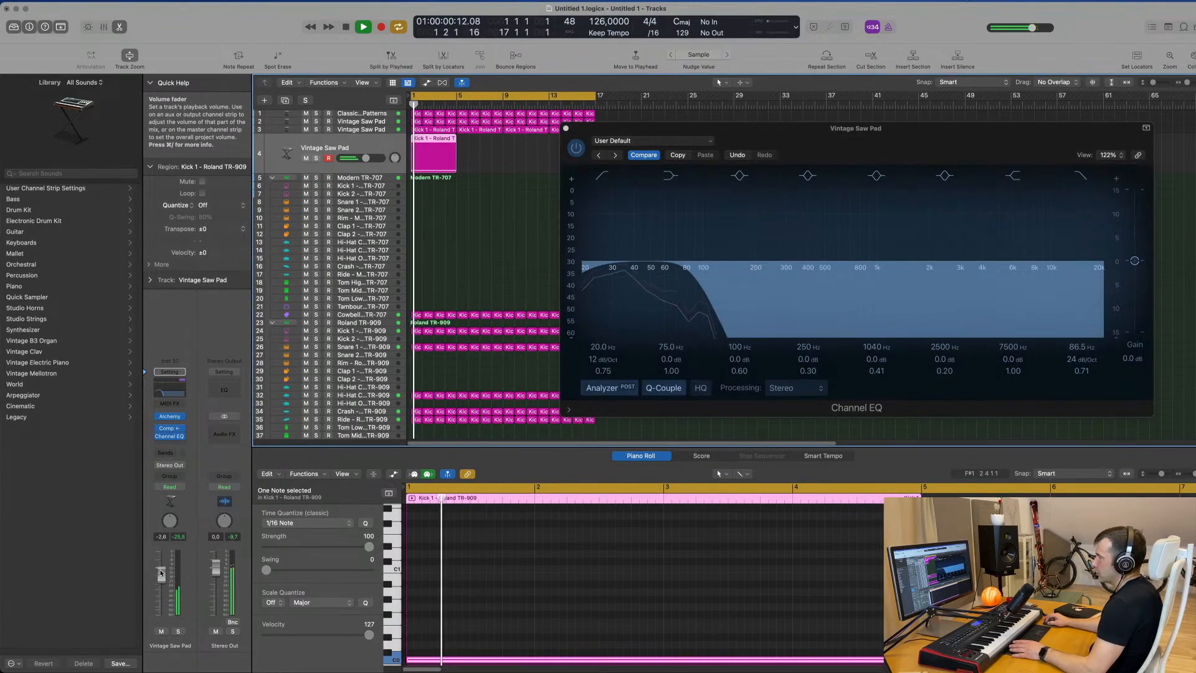
mouse_move(585, 668)
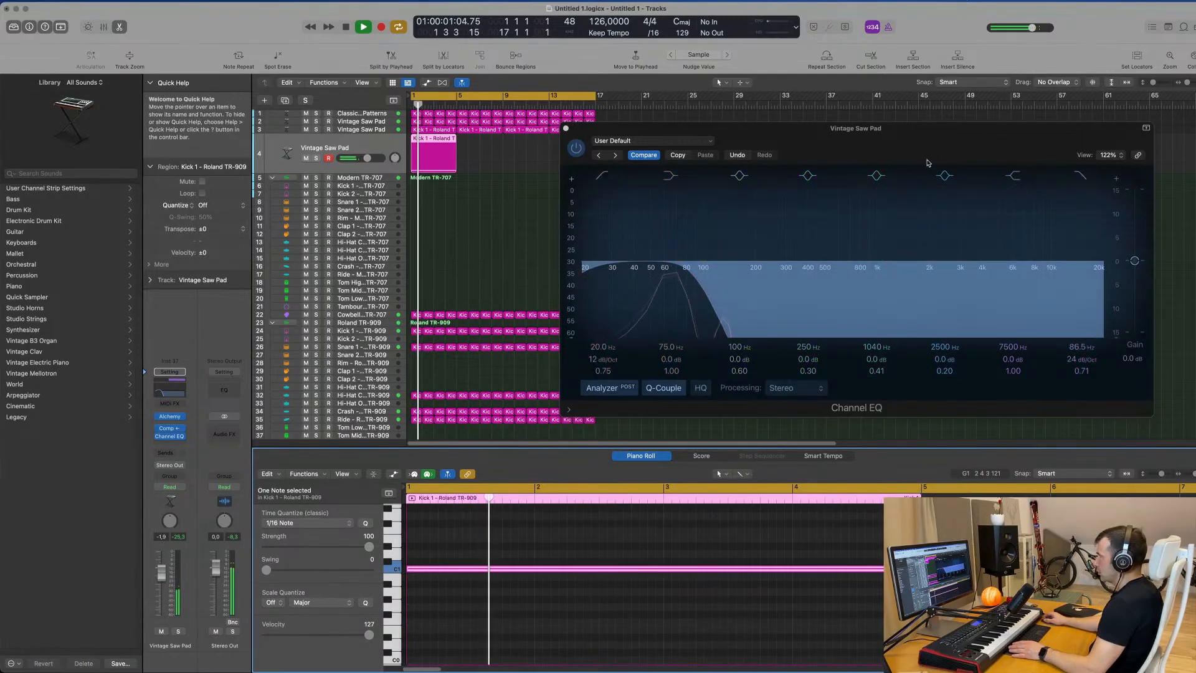
Set the Channel EQ's high cut to 187 Hz with a Q of 0.75 and raise the track volume to -0.1 dB
left_click_drag(929, 135, 900, 136)
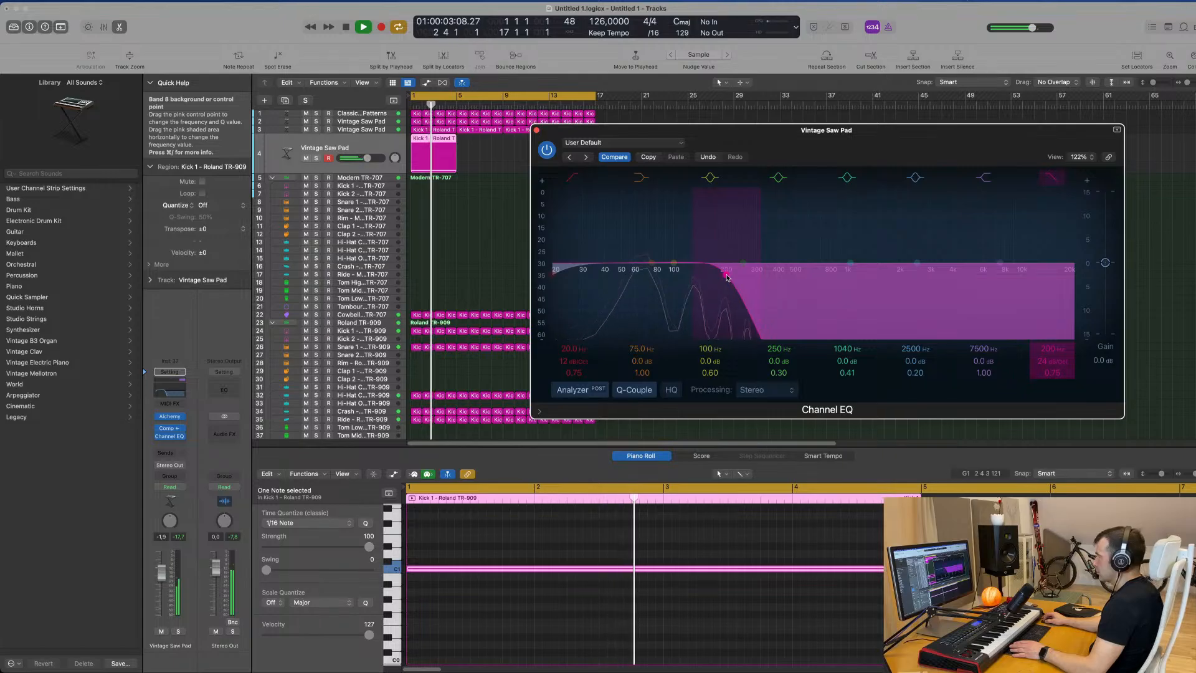
left_click_drag(727, 277, 718, 290)
left_click_drag(907, 129, 830, 218)
key("Return")
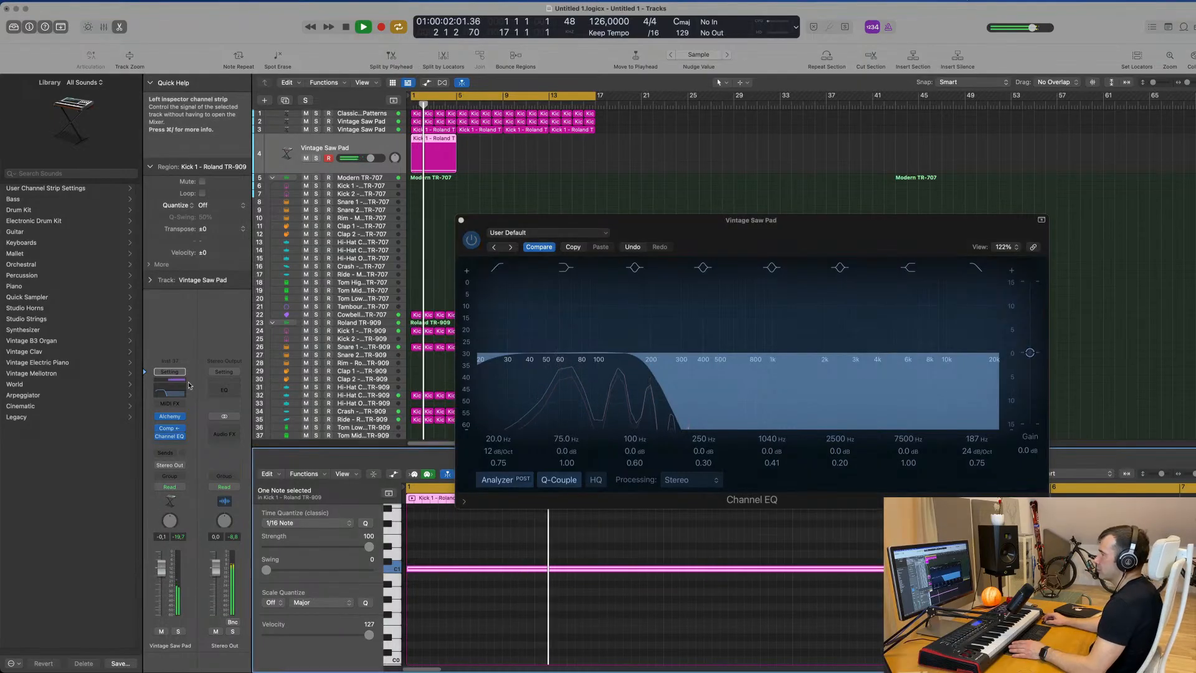
Switch the new pad's Alchemy snapshot to Lead 2 and repeat its four-bar region three times to fill 16 bars
left_click(170, 416)
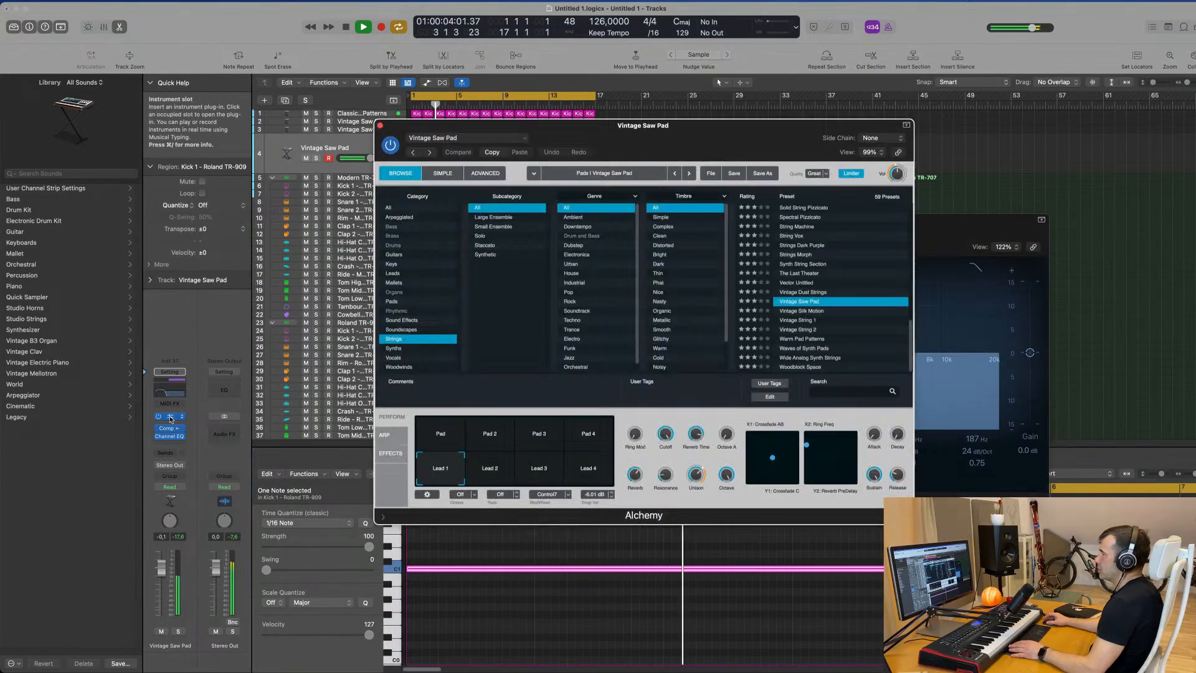
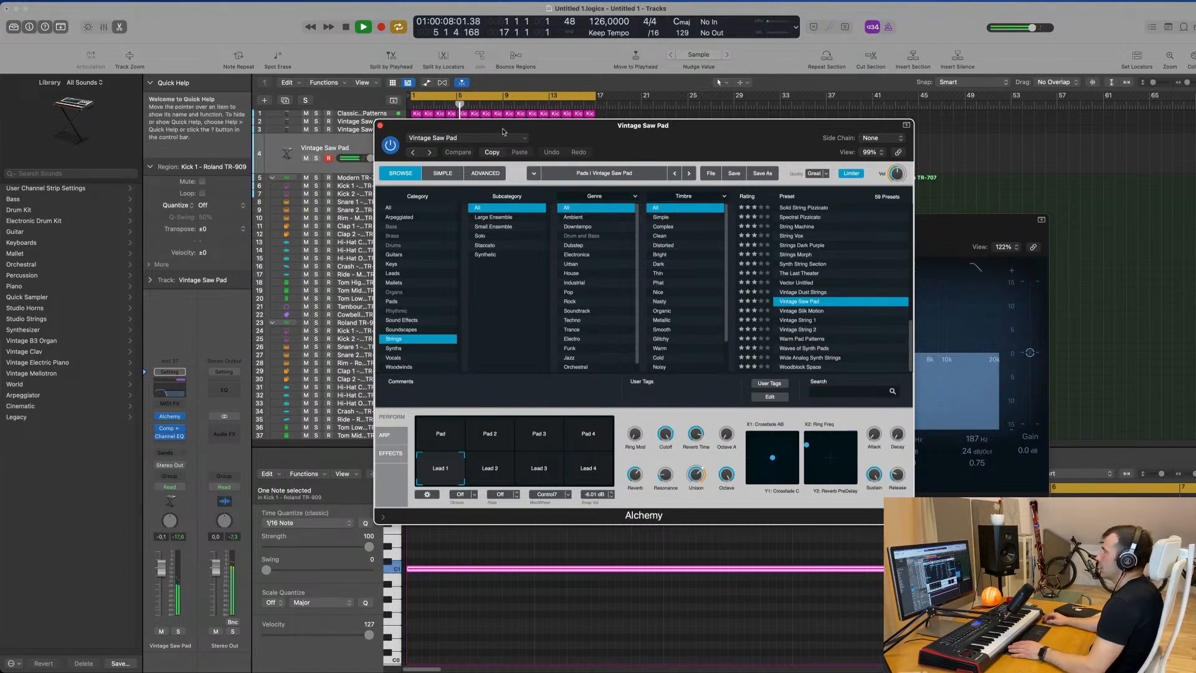
left_click(488, 463)
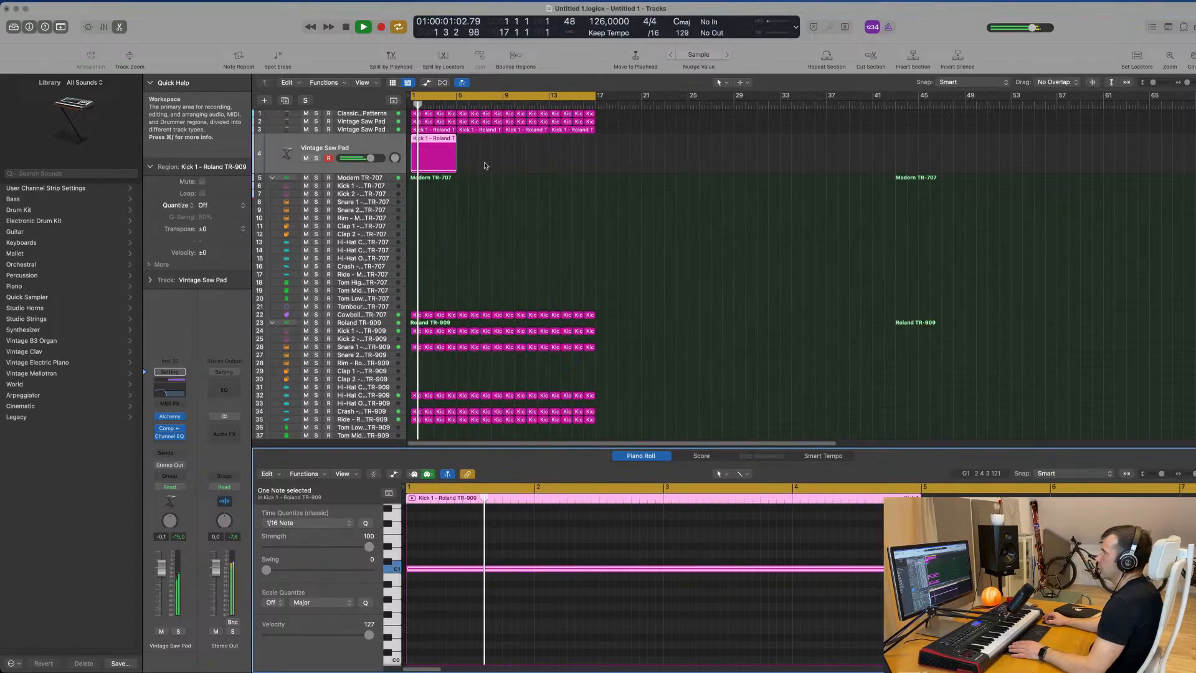
key("super+r")
key("super+r")
key("super+r")
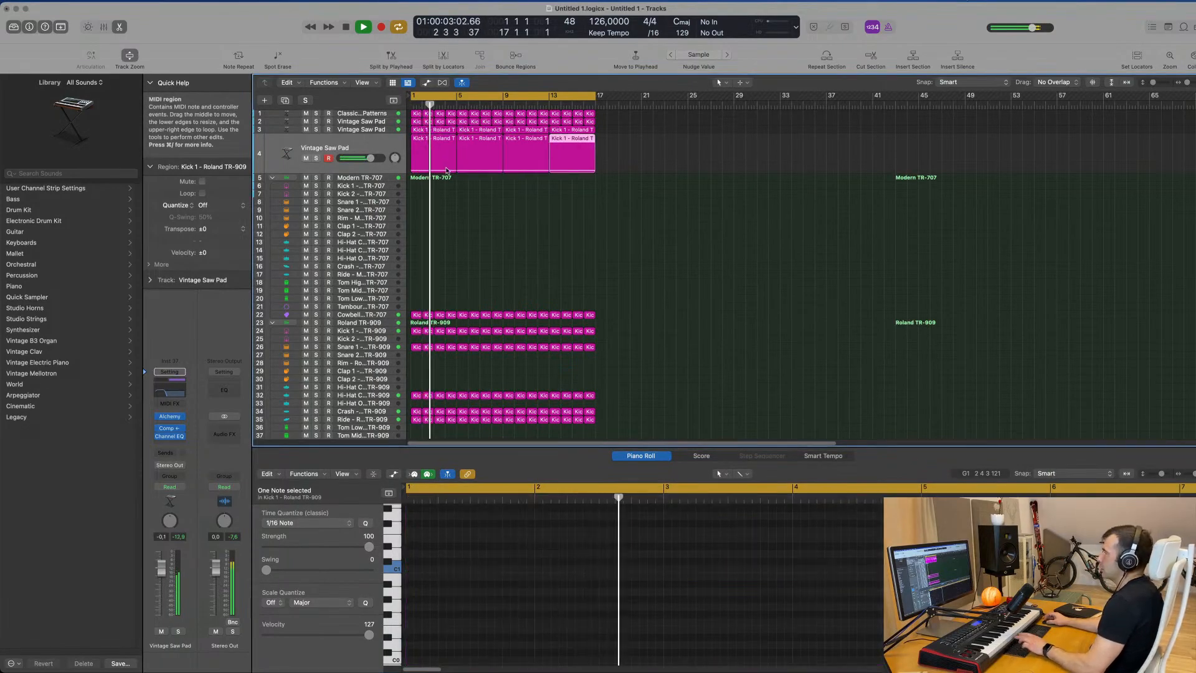
left_click(382, 143)
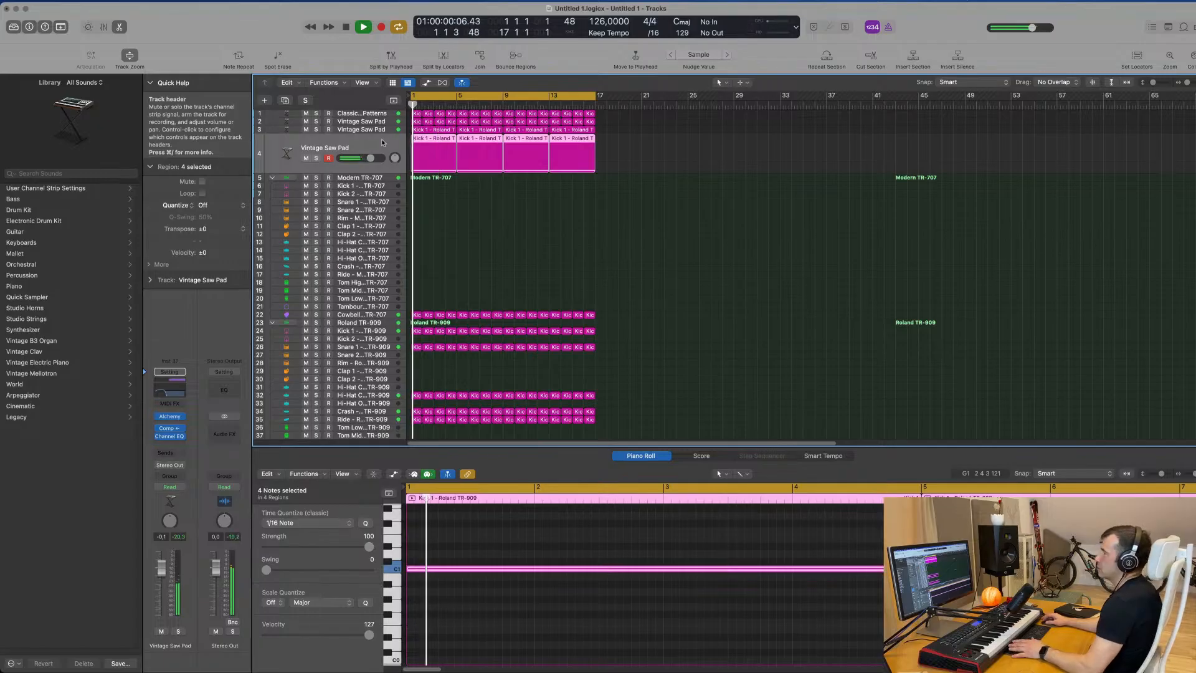
Raise the pad's Channel EQ high cut to 472 Hz with a Q of 1.10 and audition it with the groove
left_click(167, 391)
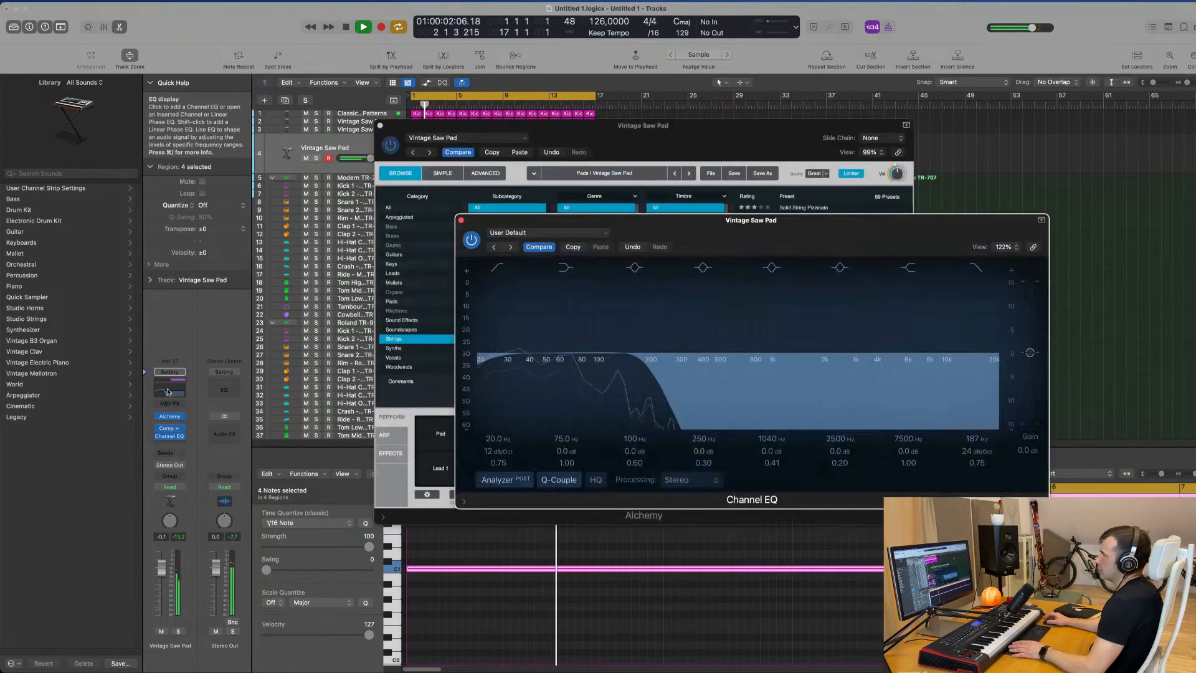
left_click_drag(641, 364, 726, 359)
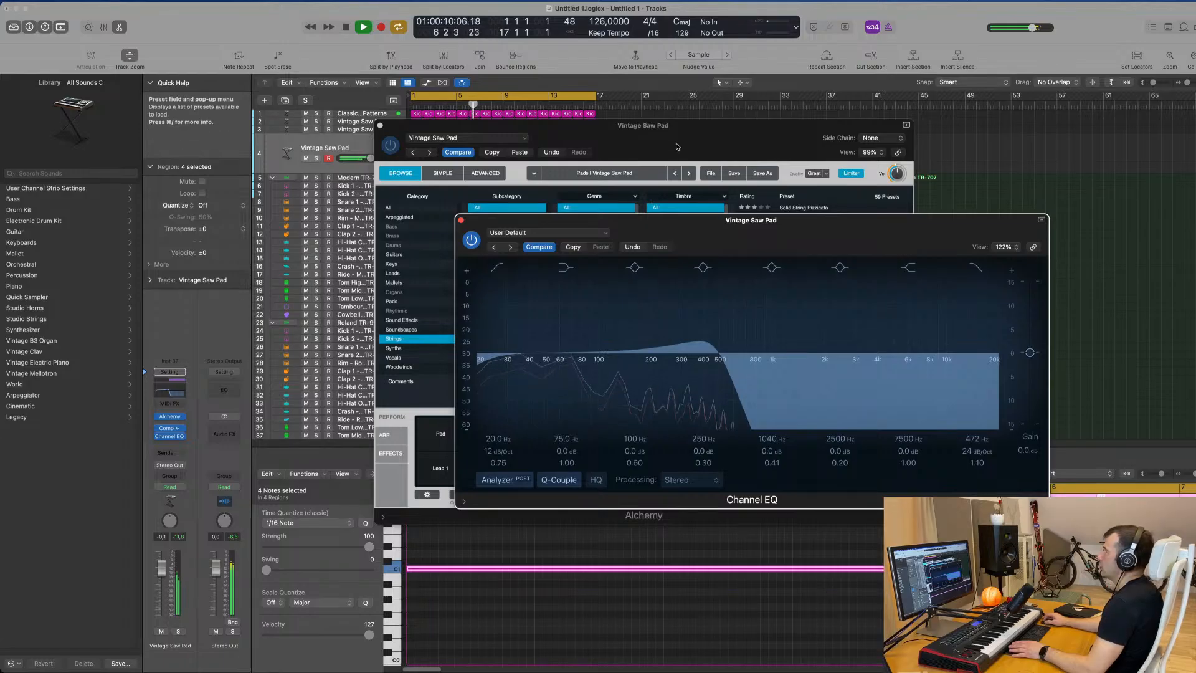
left_click_drag(675, 150, 1029, 161)
left_click_drag(706, 218, 727, 153)
key("space")
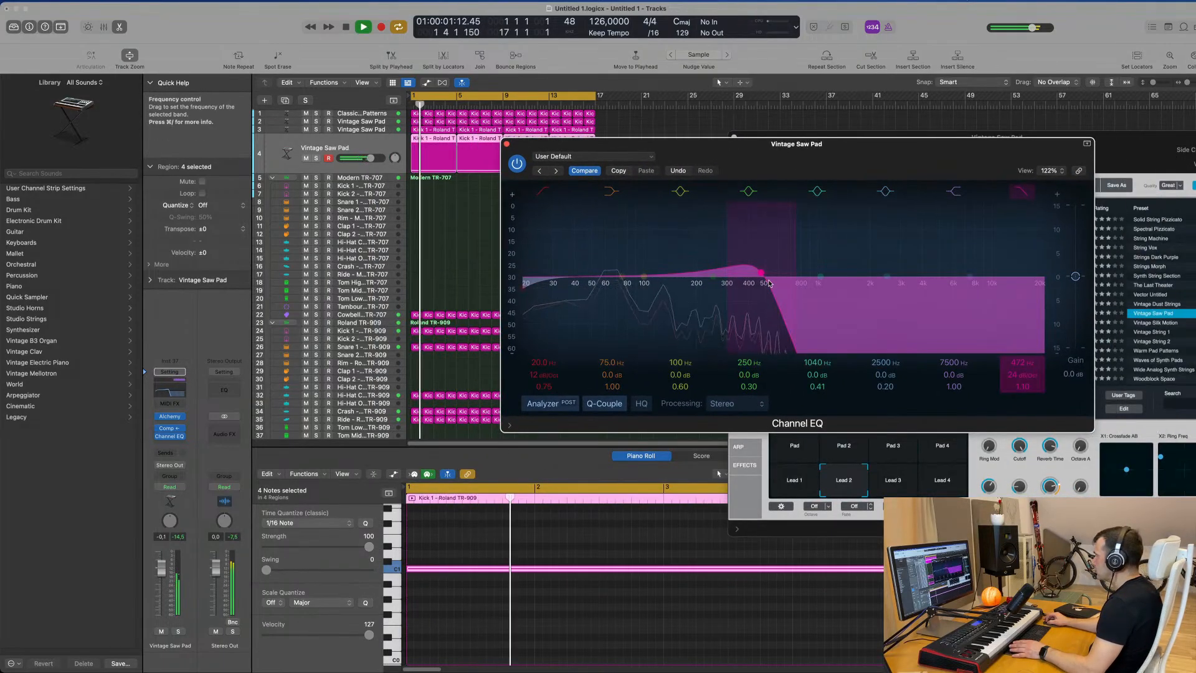
key("space")
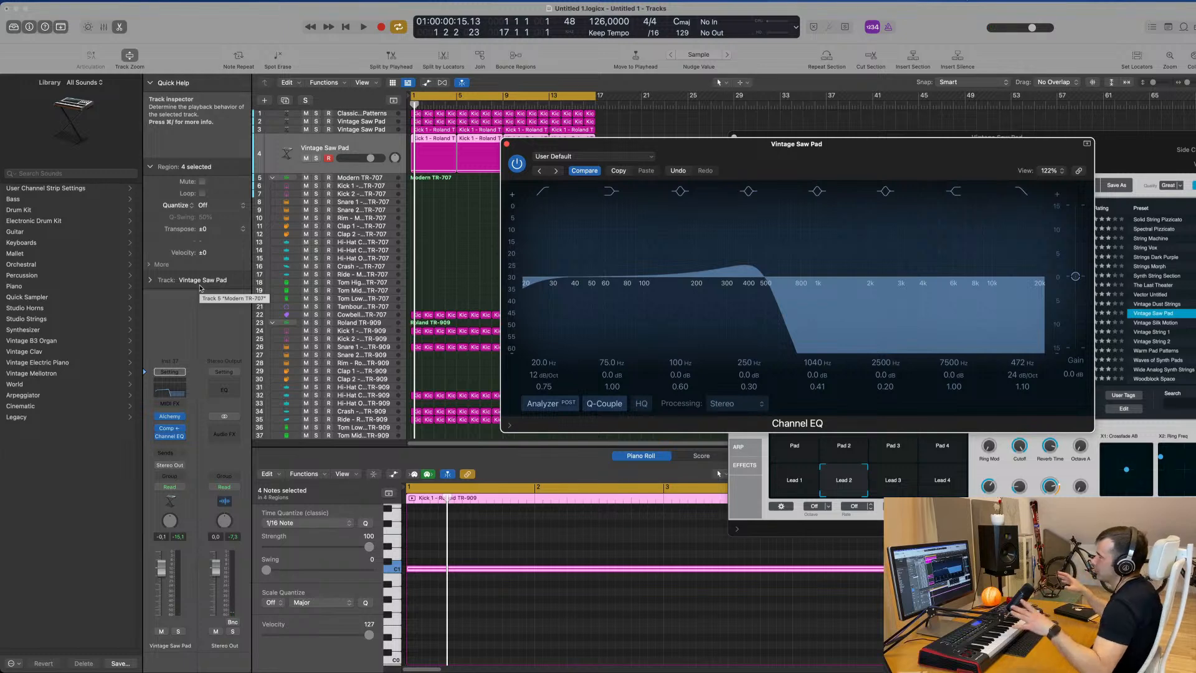
Set the pad track's automation mode to Touch and record sweeps of the Channel EQ's high cut frequency during playback
key("space")
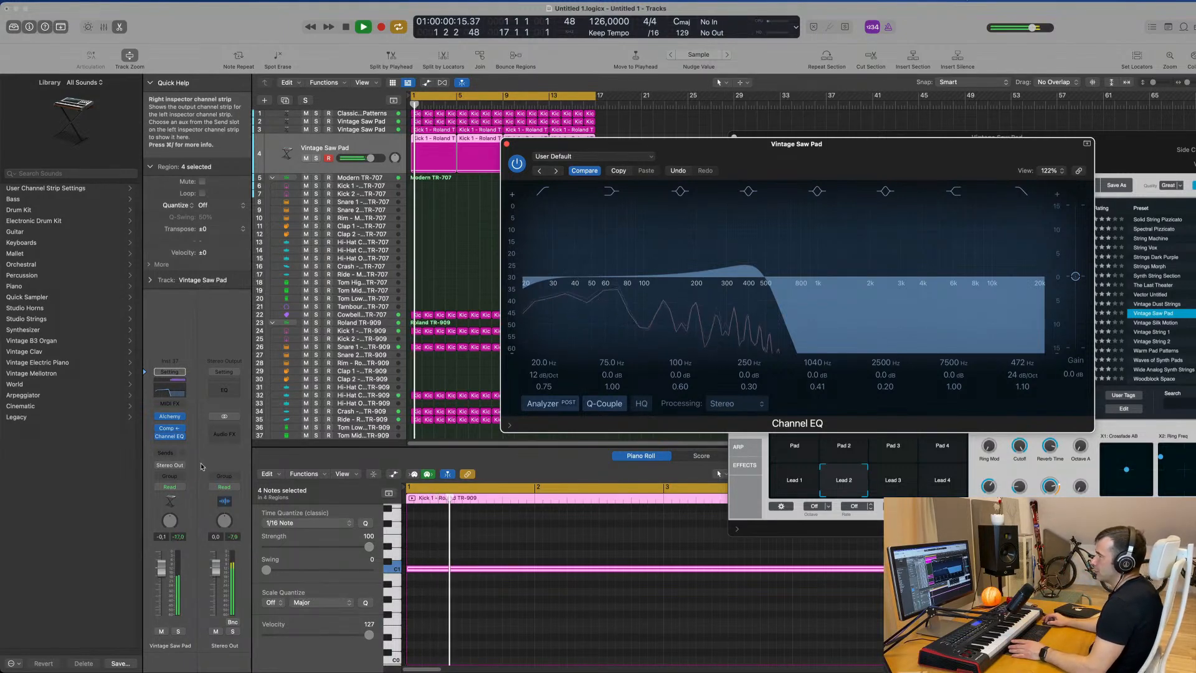
left_click(179, 490)
left_click(179, 500)
key("space")
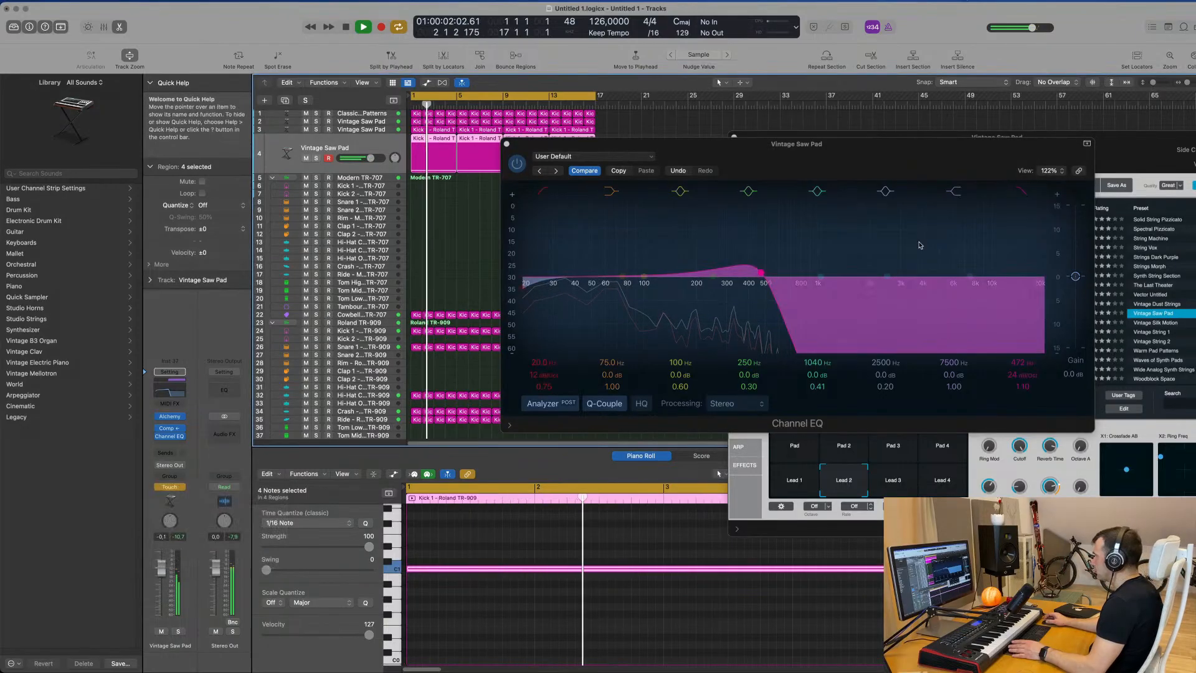
key("space")
left_click(1021, 356)
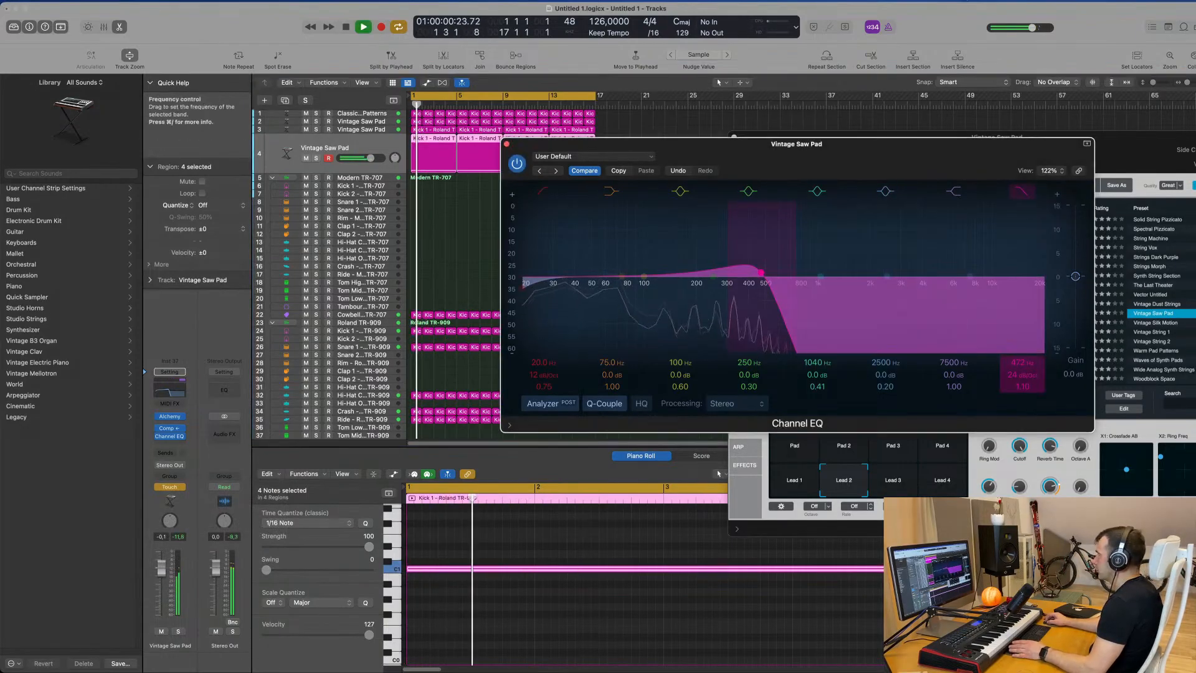
mouse_move(1021, 362)
left_mouse_down()
mouse_move(1021, 348)
mouse_move(1021, 371)
left_mouse_up()
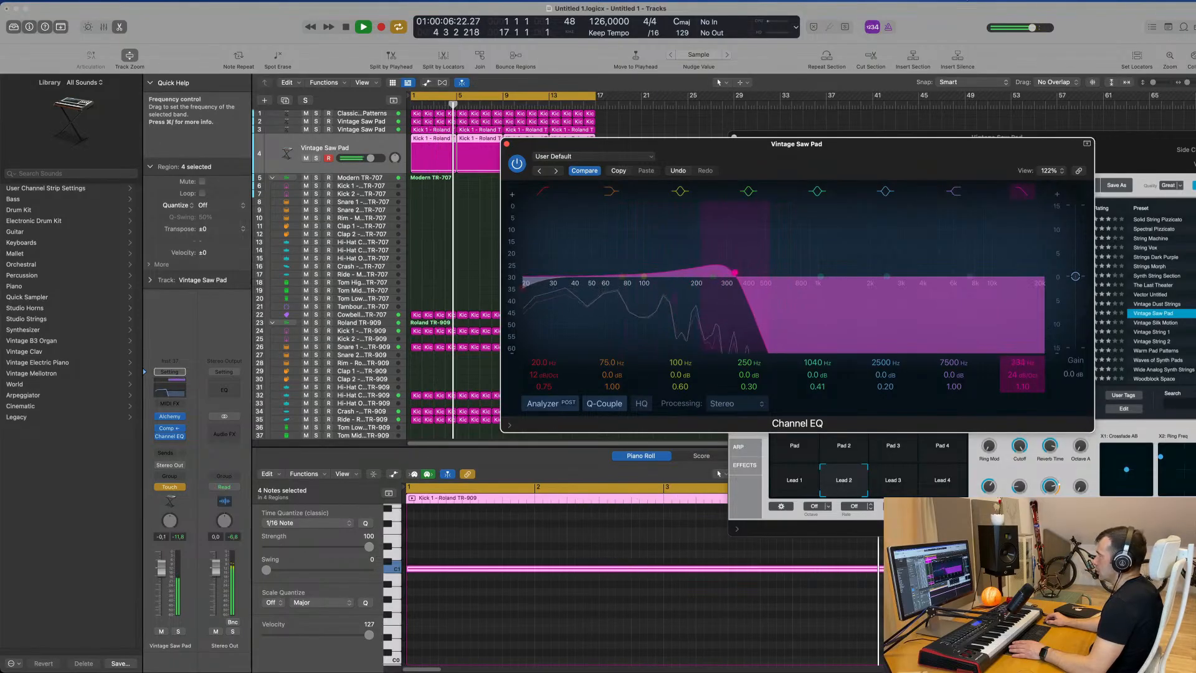
left_click_drag(1021, 362, 1021, 378)
key("space")
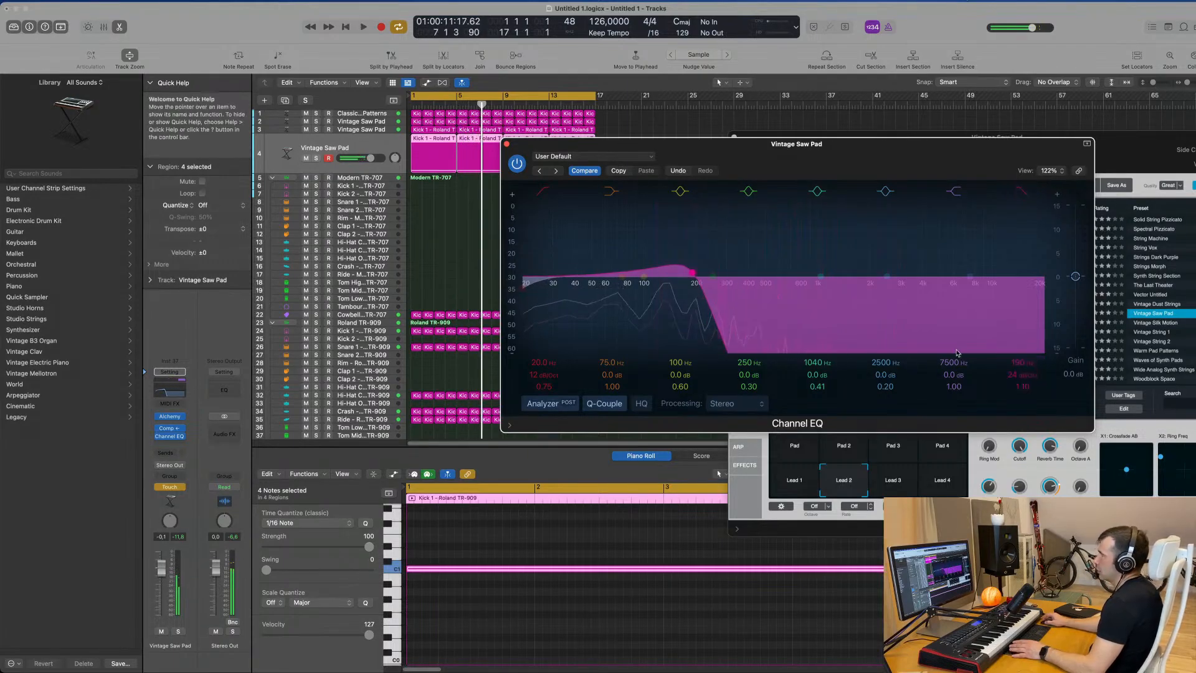
Close the Channel EQ, show track automation, and set the pad track to Read with the High Cut Frequency curve displayed
left_click(506, 145)
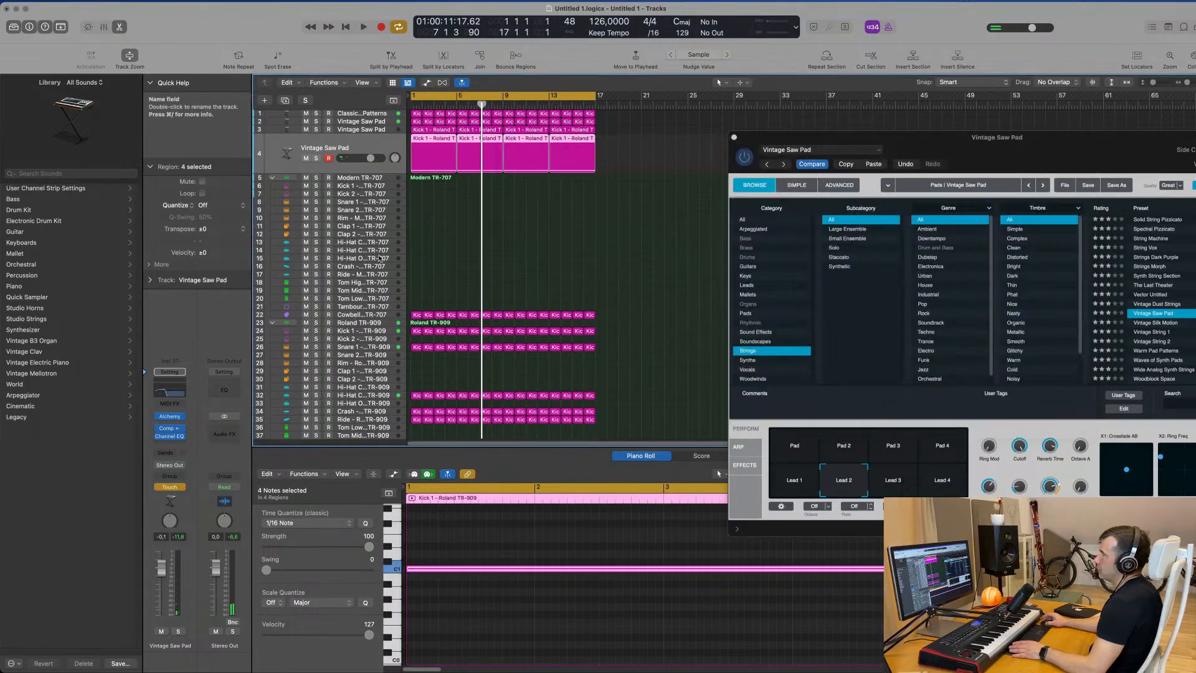
left_click_drag(369, 172, 384, 212)
key("a")
key("space")
left_click(328, 164)
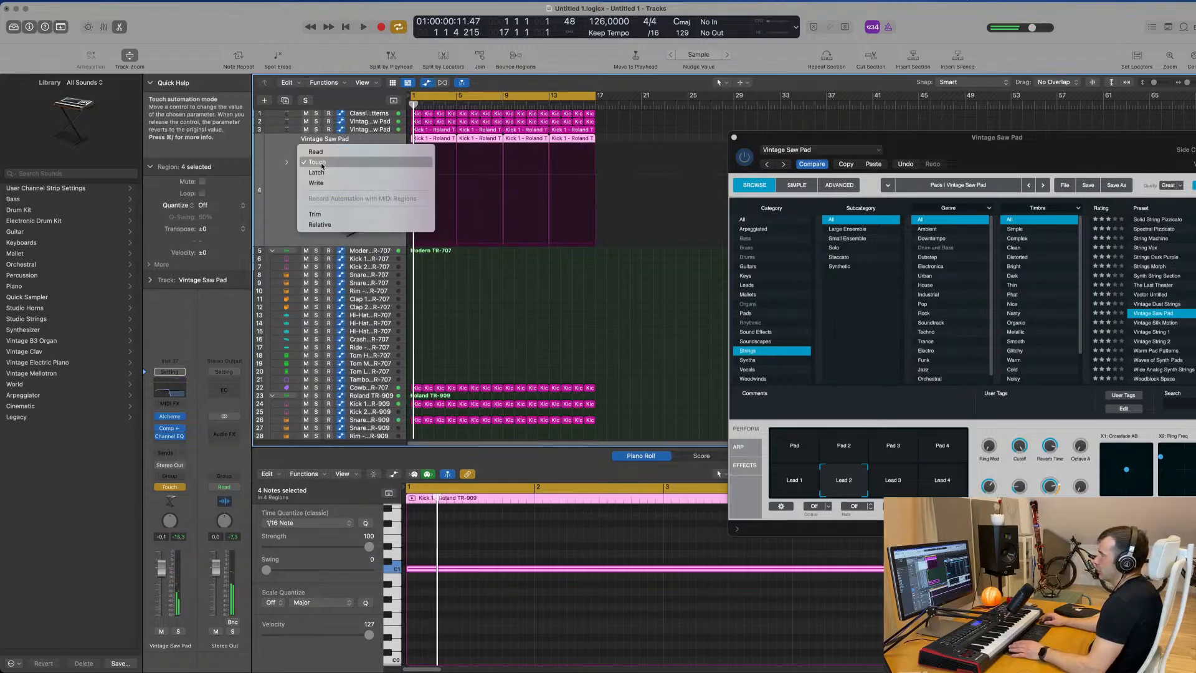
left_click(329, 152)
left_click(346, 162)
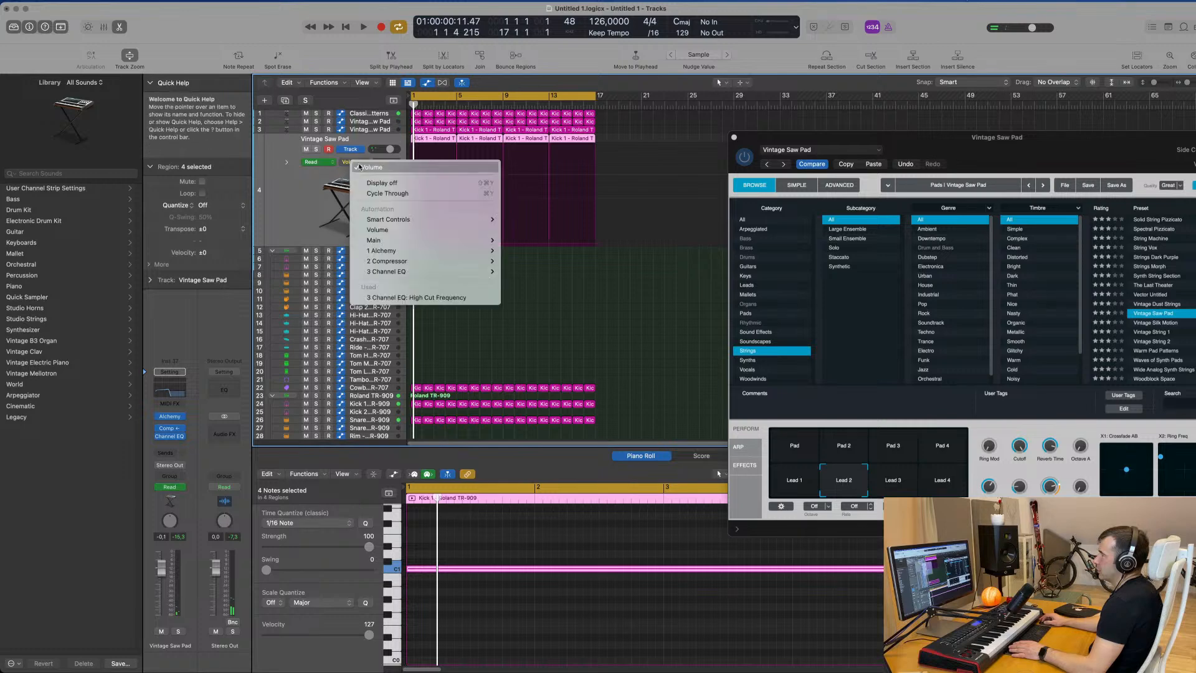
left_click(396, 299)
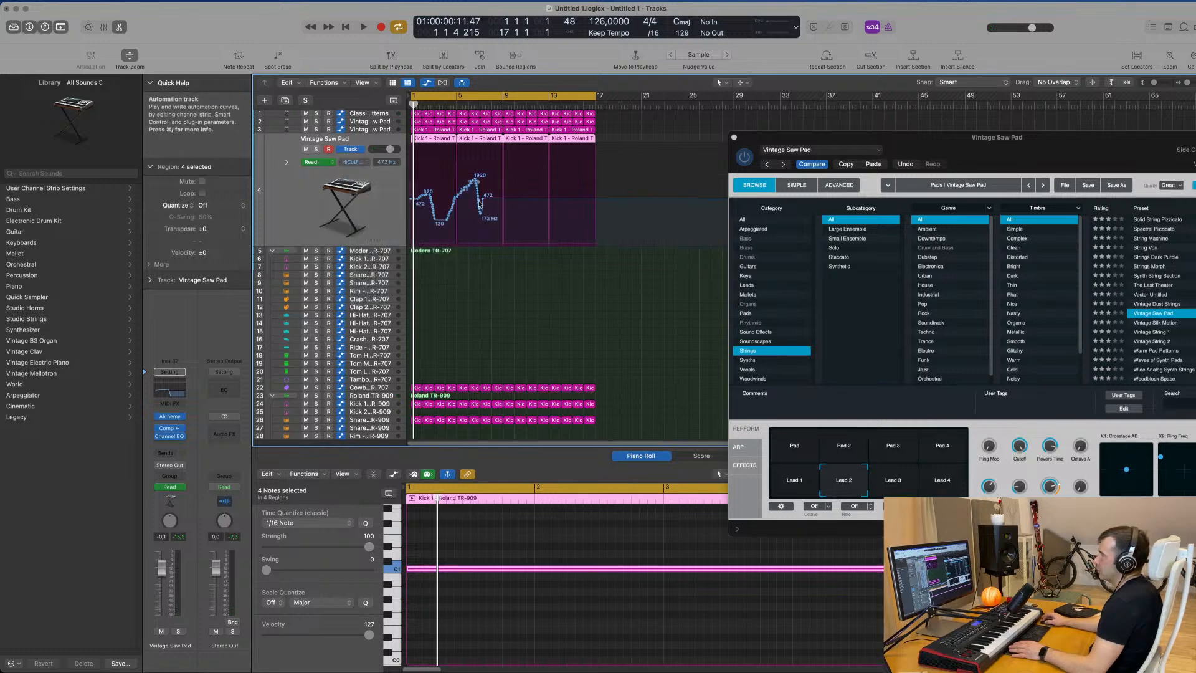
Replace the recorded high-cut curve with a ramp from 147 Hz at bar 1 to 600 Hz at bar 5, dropping to 350 Hz
left_click_drag(490, 200, 454, 188)
key("space")
key("space")
left_click(456, 206)
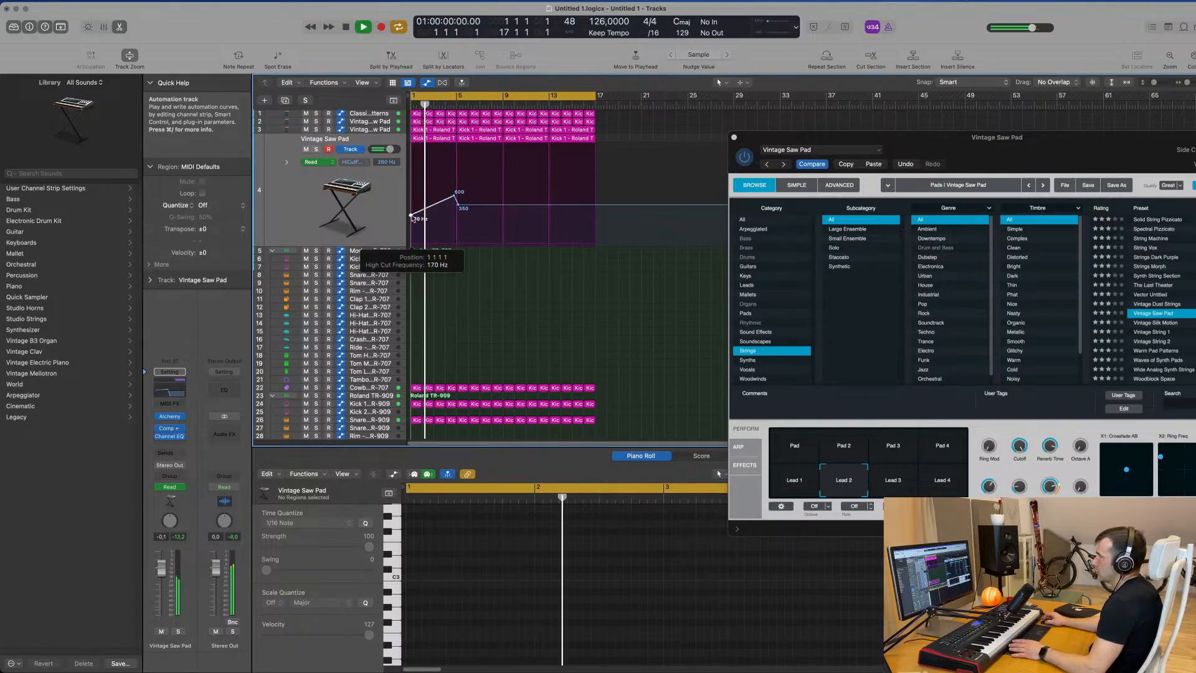
key("space")
key("space")
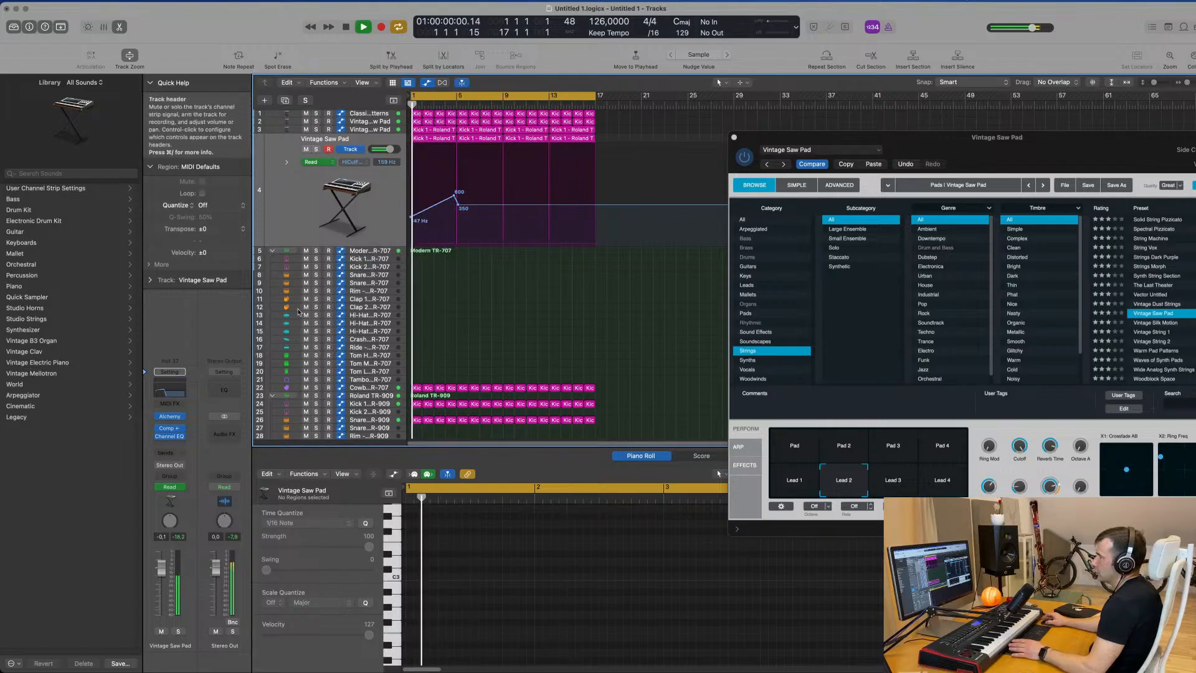
Shape the high-cut automation into four four-bar rises peaking at 610, 1260, 3000 and 4720 Hz, with drops to 258, 171 and 147 Hz between
left_click(368, 212)
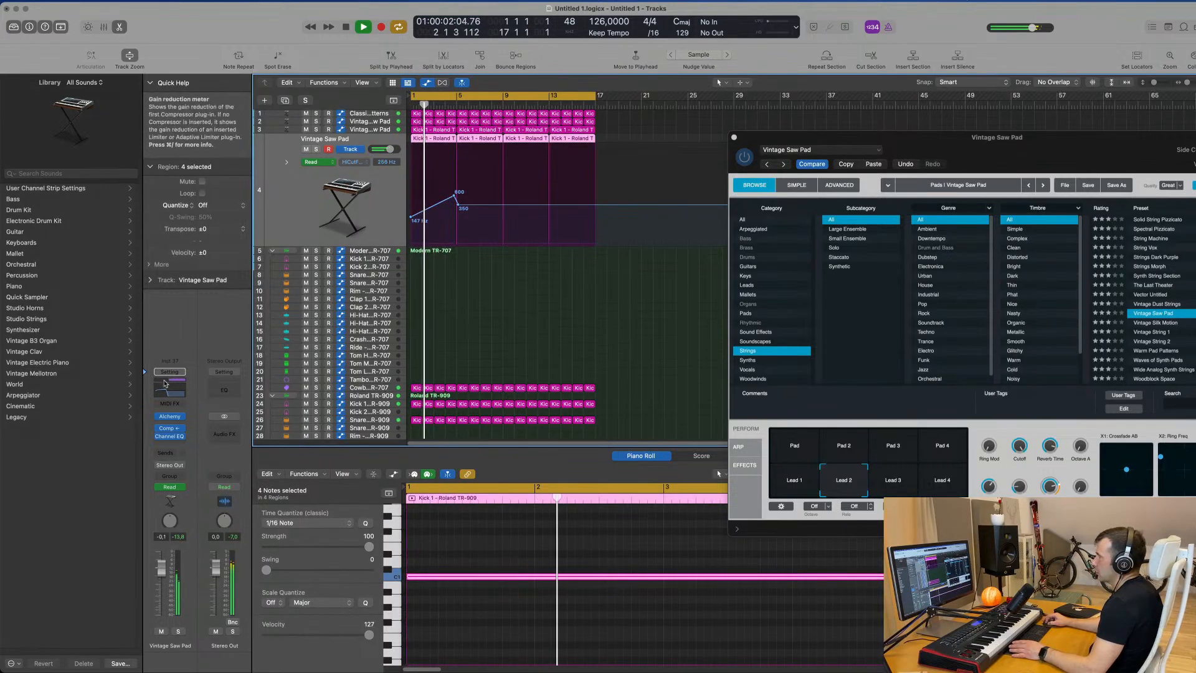
left_click(170, 436)
left_click_drag(822, 136, 663, 370)
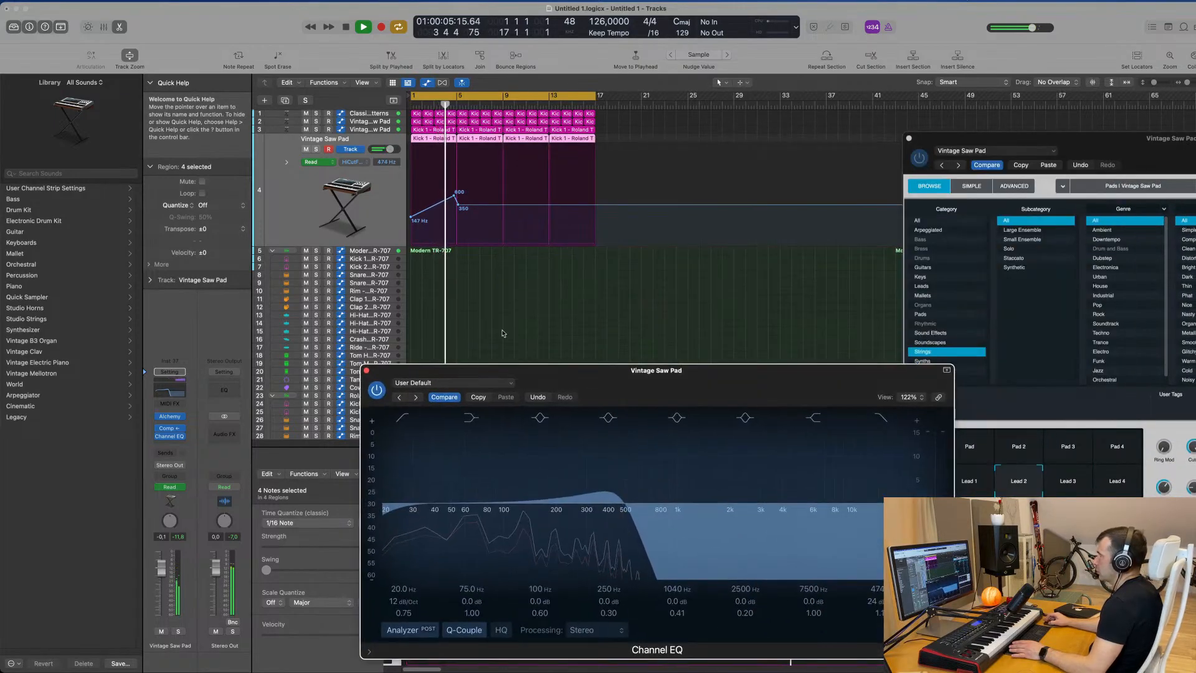
left_click(459, 207)
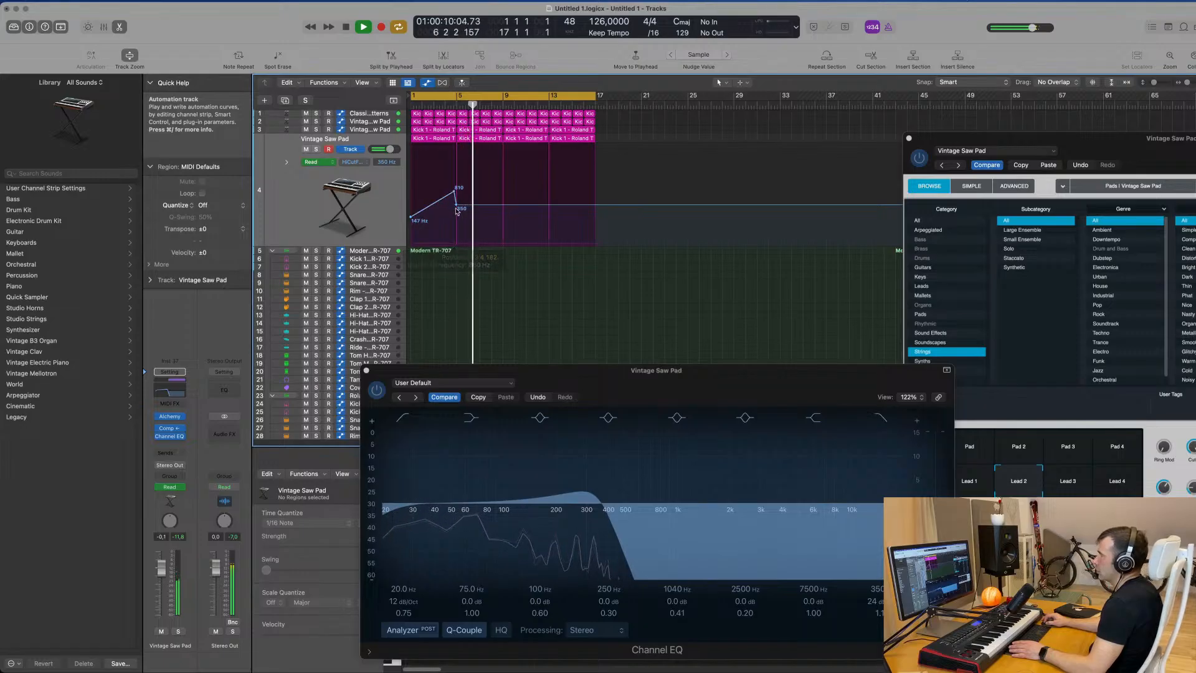
left_click_drag(458, 206, 593, 164)
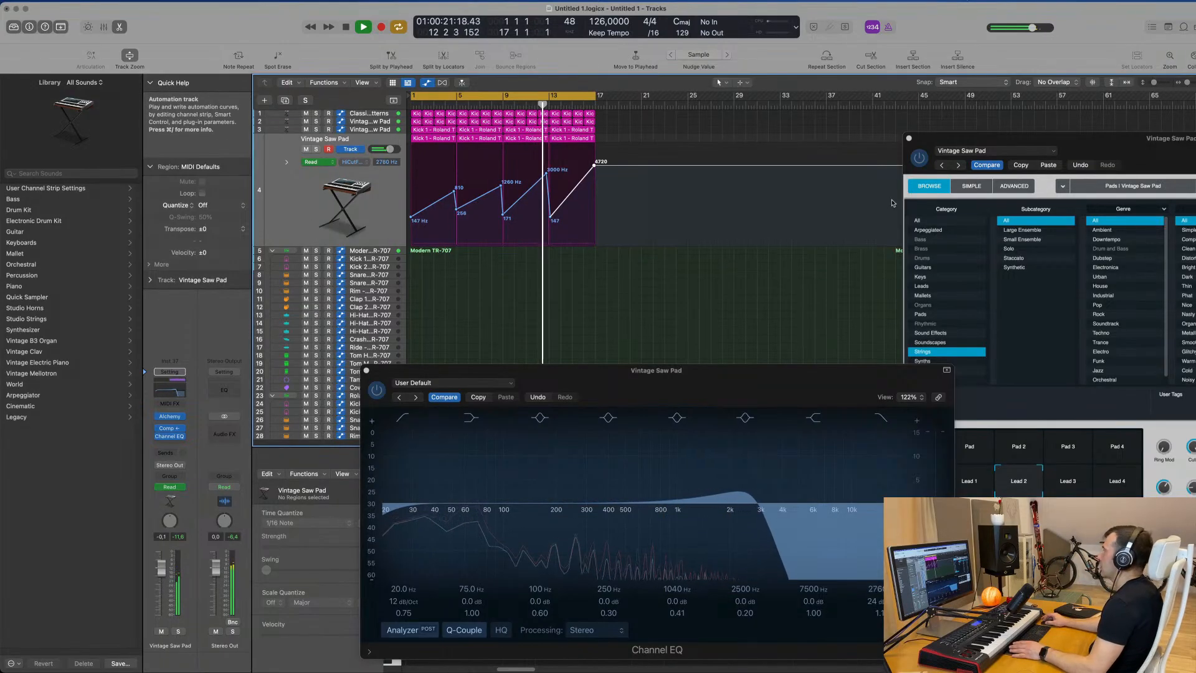
Close Alchemy and briefly solo the pad track to check the filter sweep alone
left_click_drag(1026, 141, 644, 237)
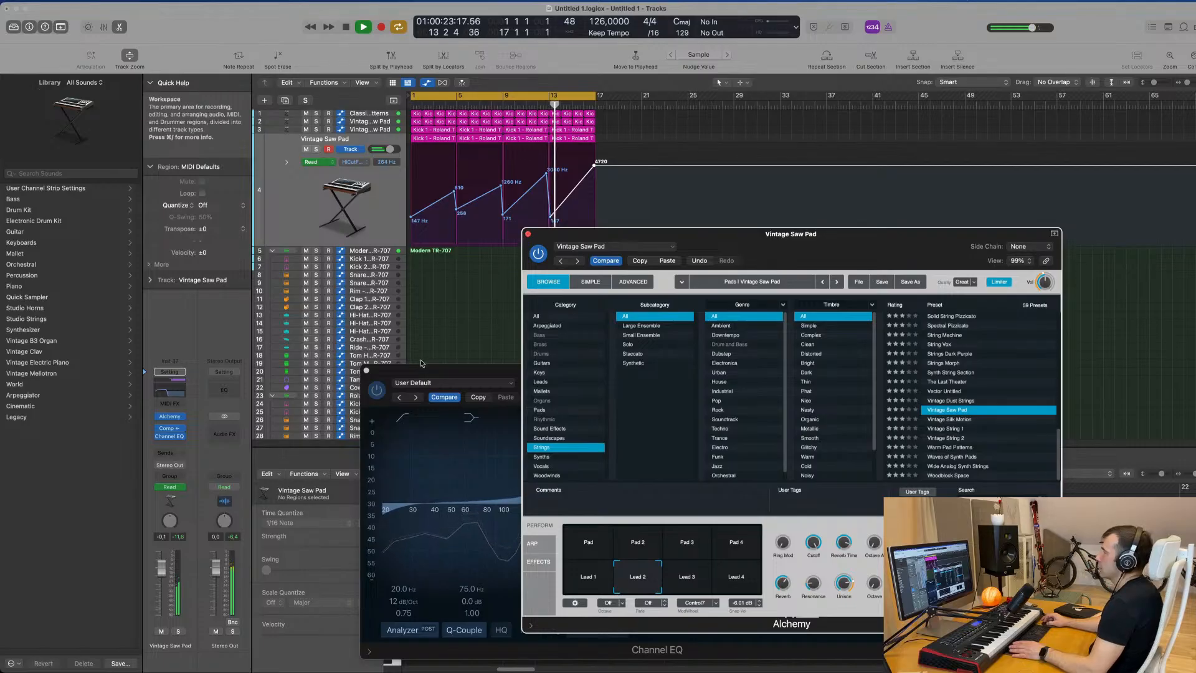
left_click(528, 235)
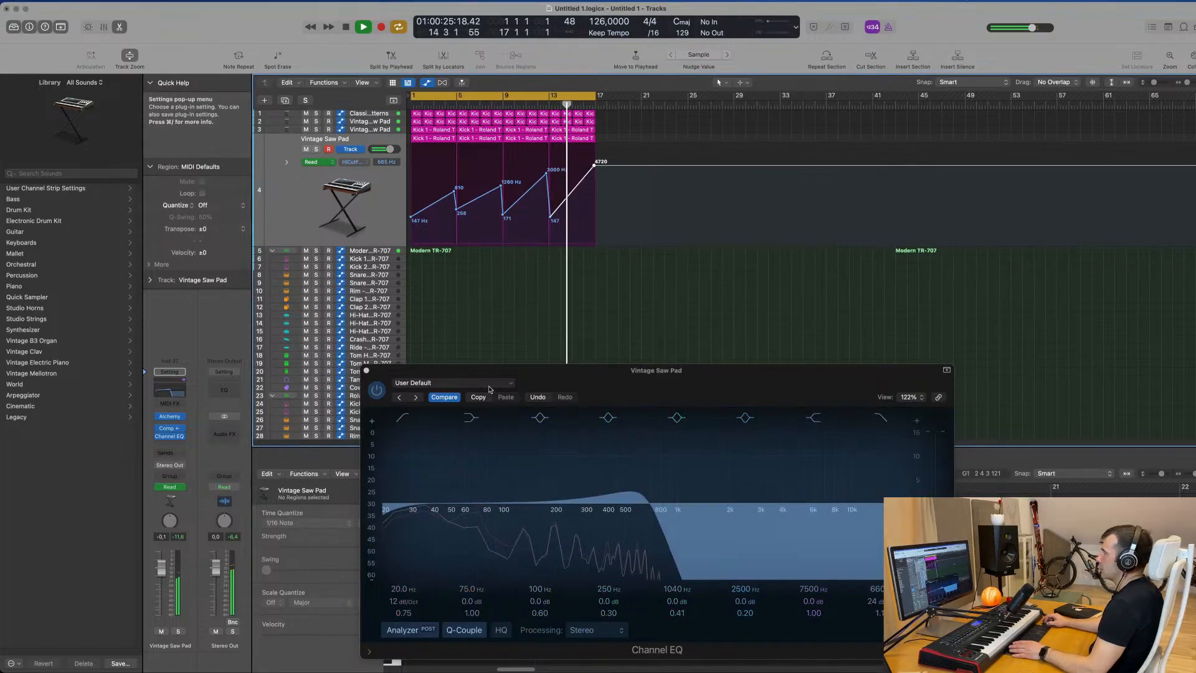
left_click_drag(542, 370, 812, 245)
left_click(316, 150)
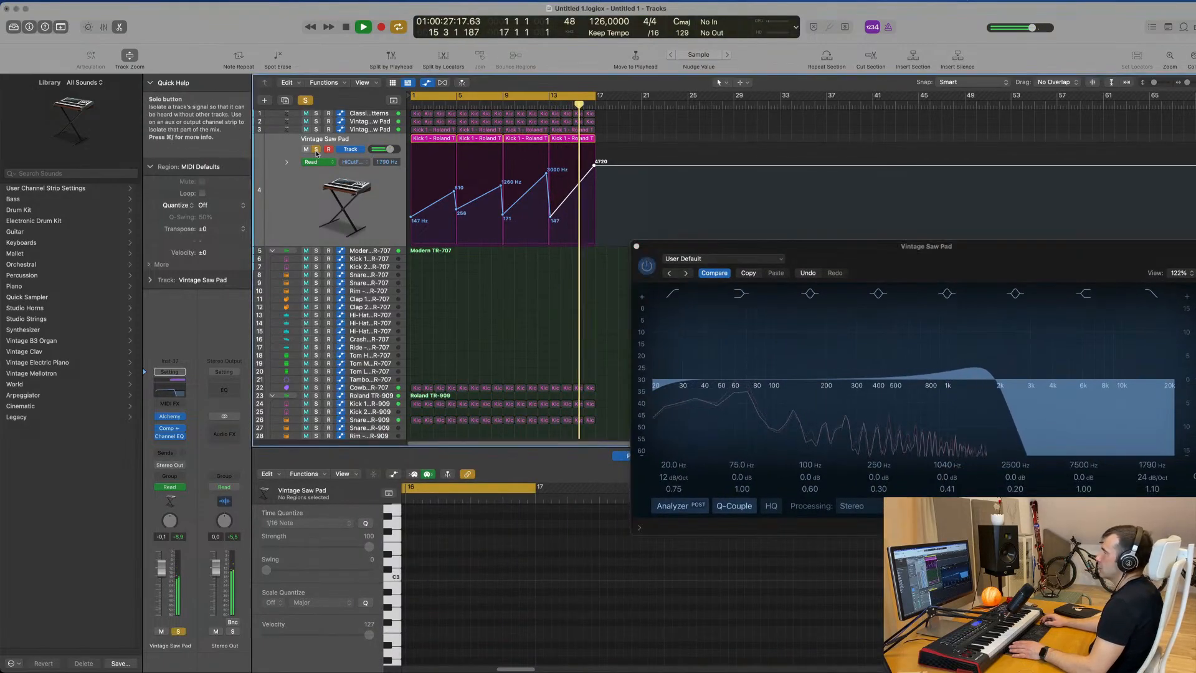
left_click(316, 152)
key("space")
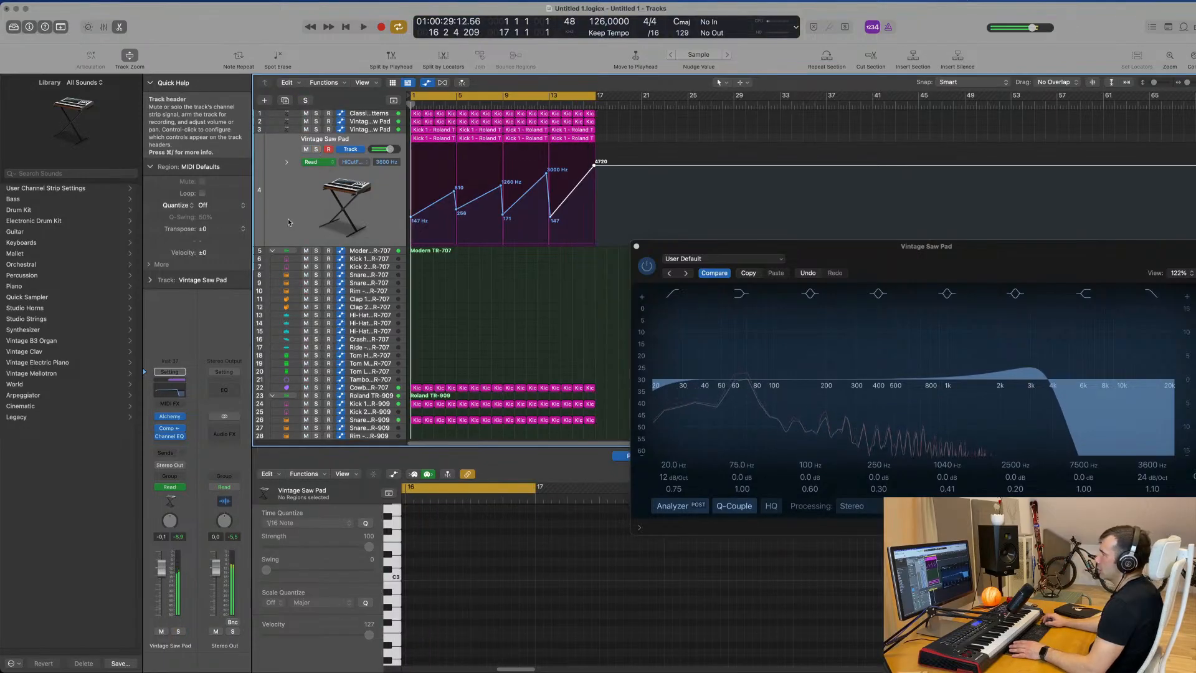
Boost the Channel EQ's 75 Hz low shelf by 6.6 dB while the song plays from the start, and close the EQ
key("space")
left_click(288, 220)
left_click(767, 249)
left_click_drag(767, 247, 698, 230)
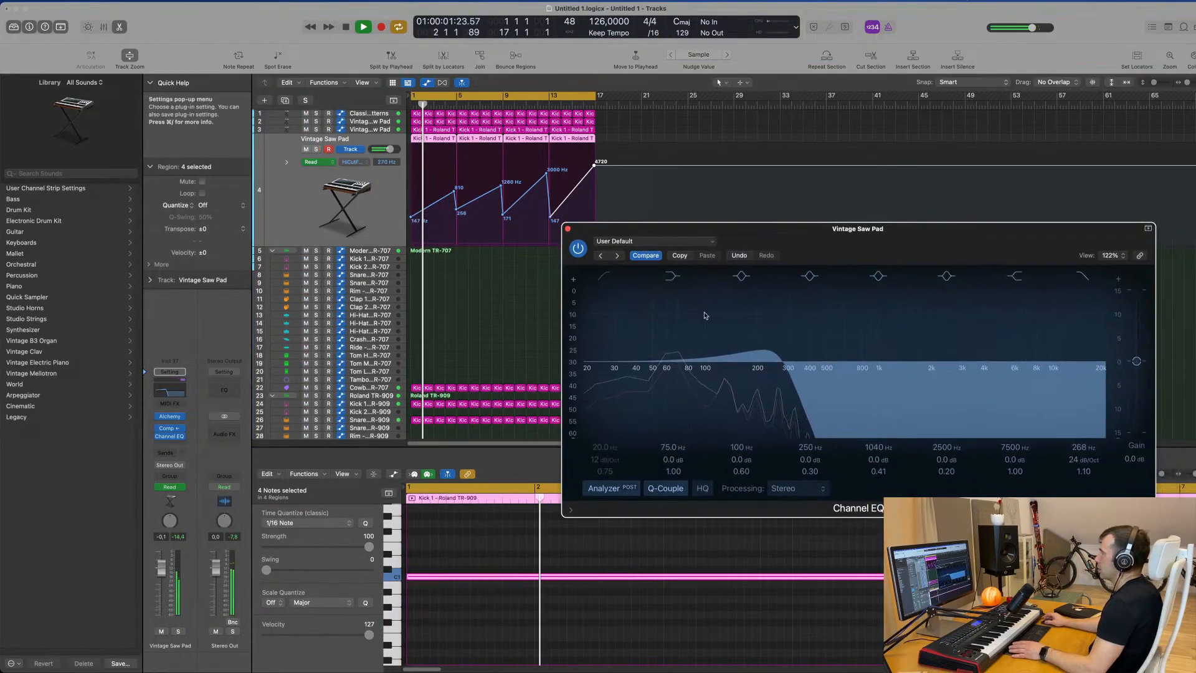
mouse_move(679, 361)
left_mouse_down()
mouse_move(684, 333)
mouse_move(683, 345)
left_mouse_up()
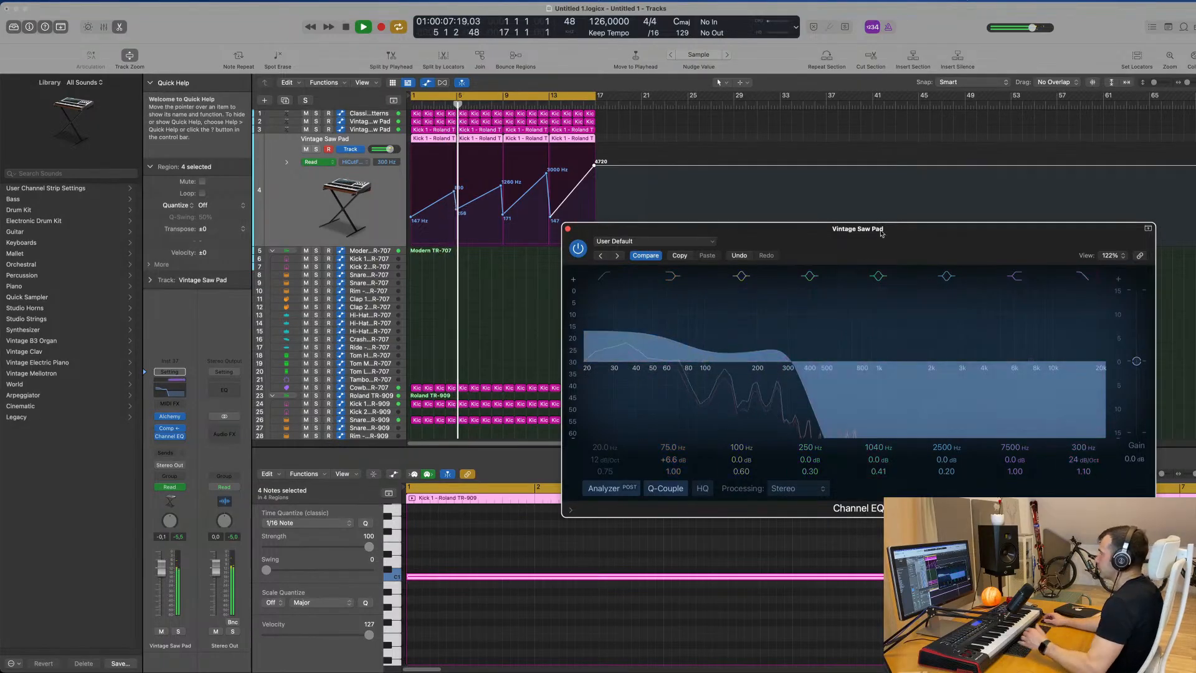
left_click_drag(878, 240, 831, 248)
left_click(522, 238)
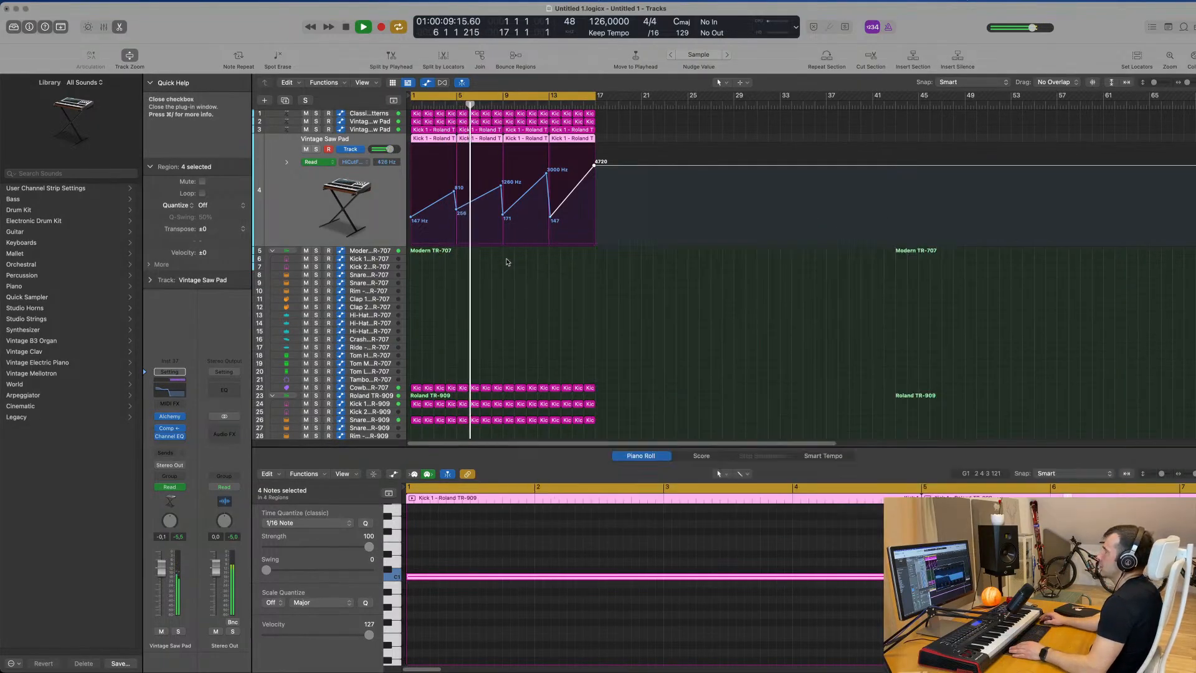
Color all regions by their track colors, name them after their tracks, and clear the selection
scroll(522, 330, "down", 5)
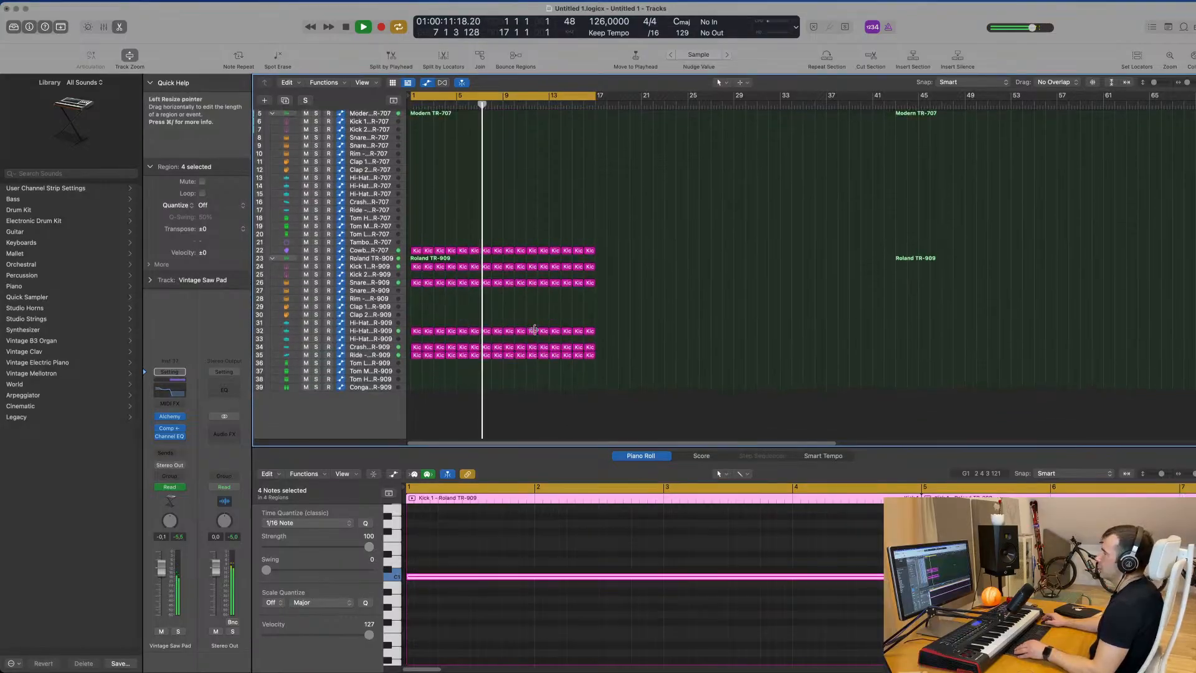
left_click(676, 317)
scroll(677, 319, "up", 2)
scroll(677, 319, "up", 2)
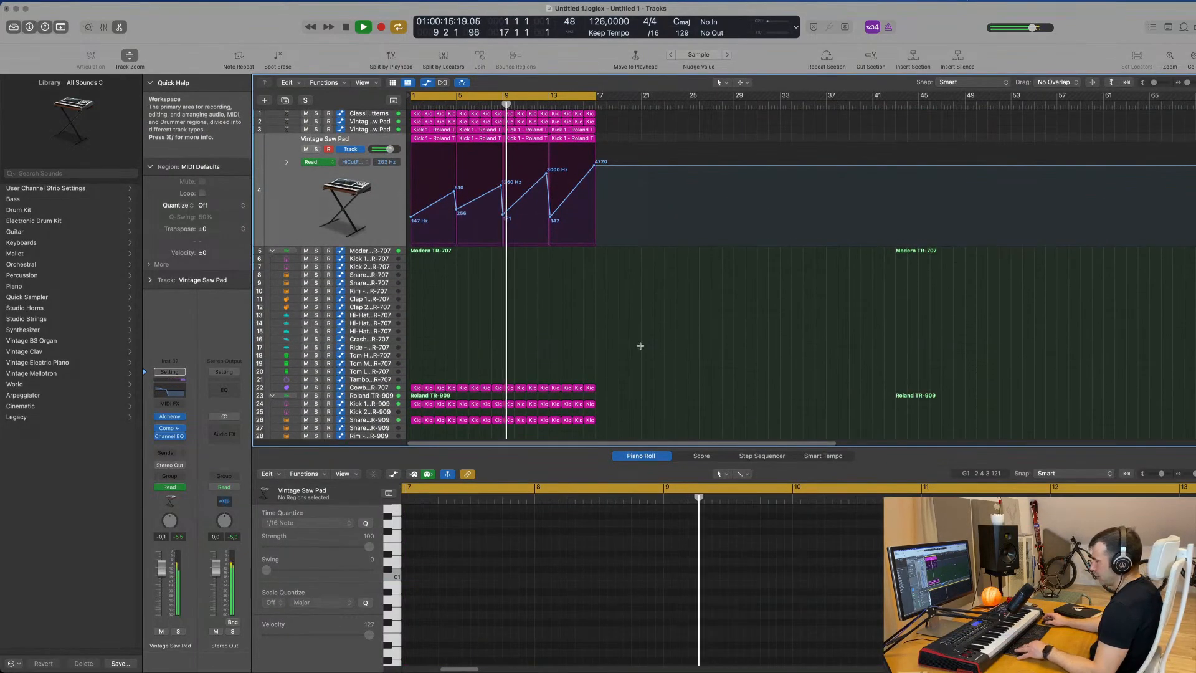
key("super+a")
right_click(557, 390)
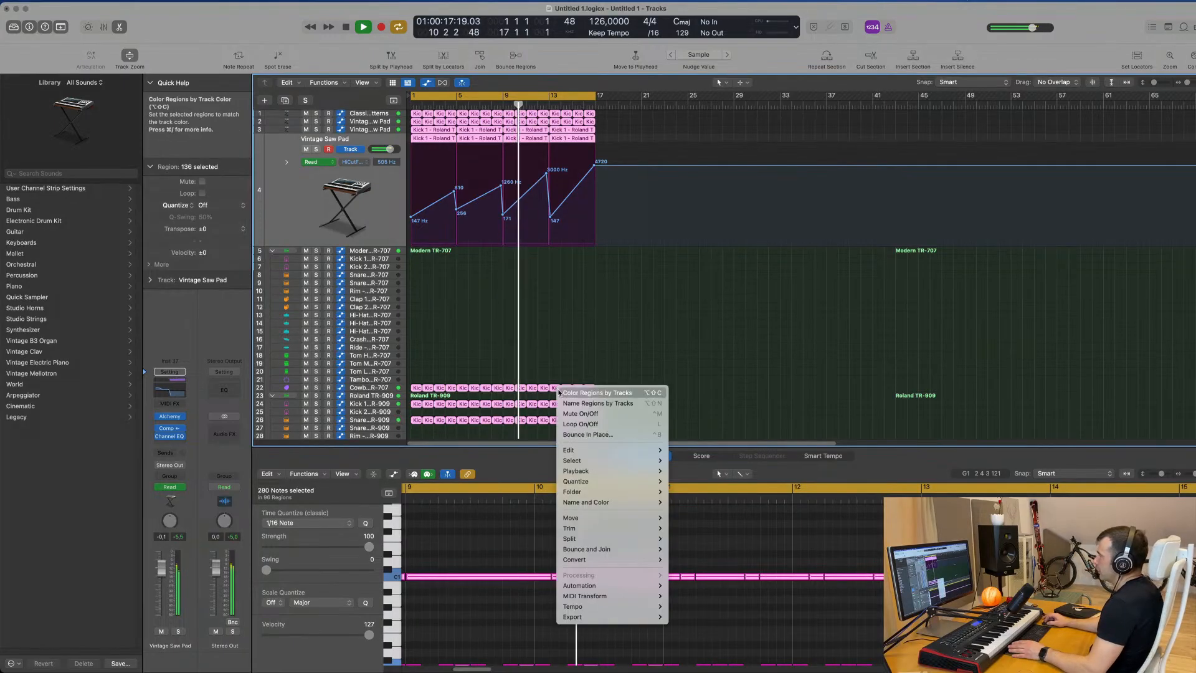
left_click(561, 393)
right_click(556, 389)
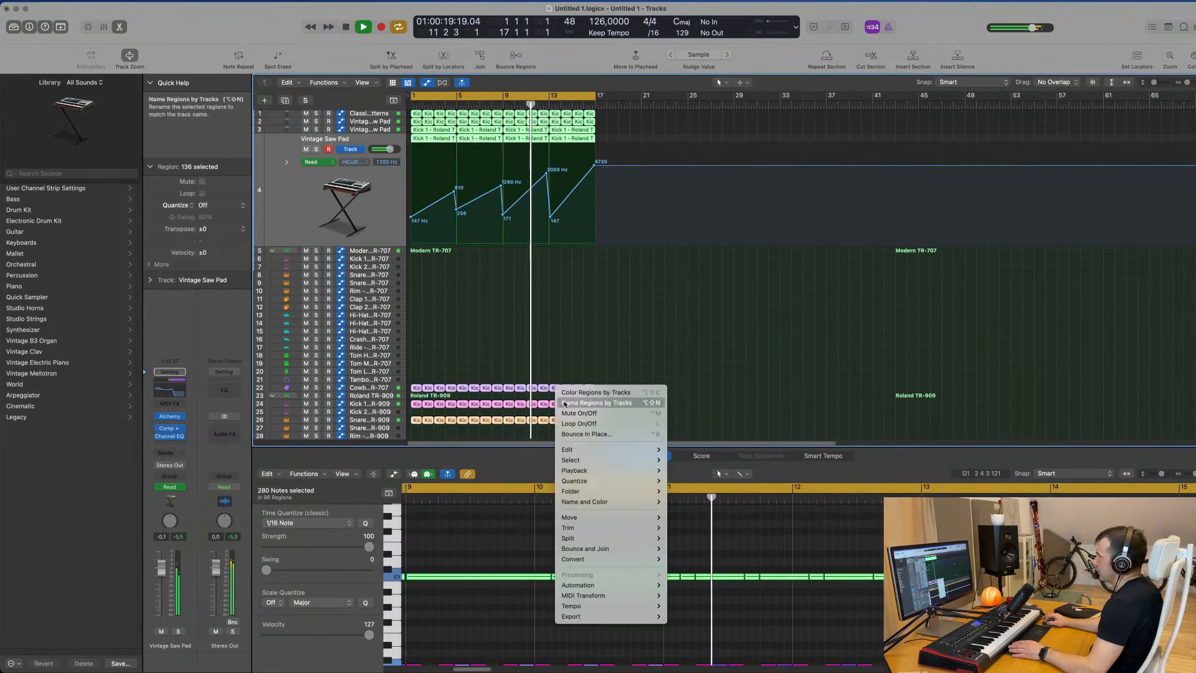
left_click(564, 403)
left_click(653, 320)
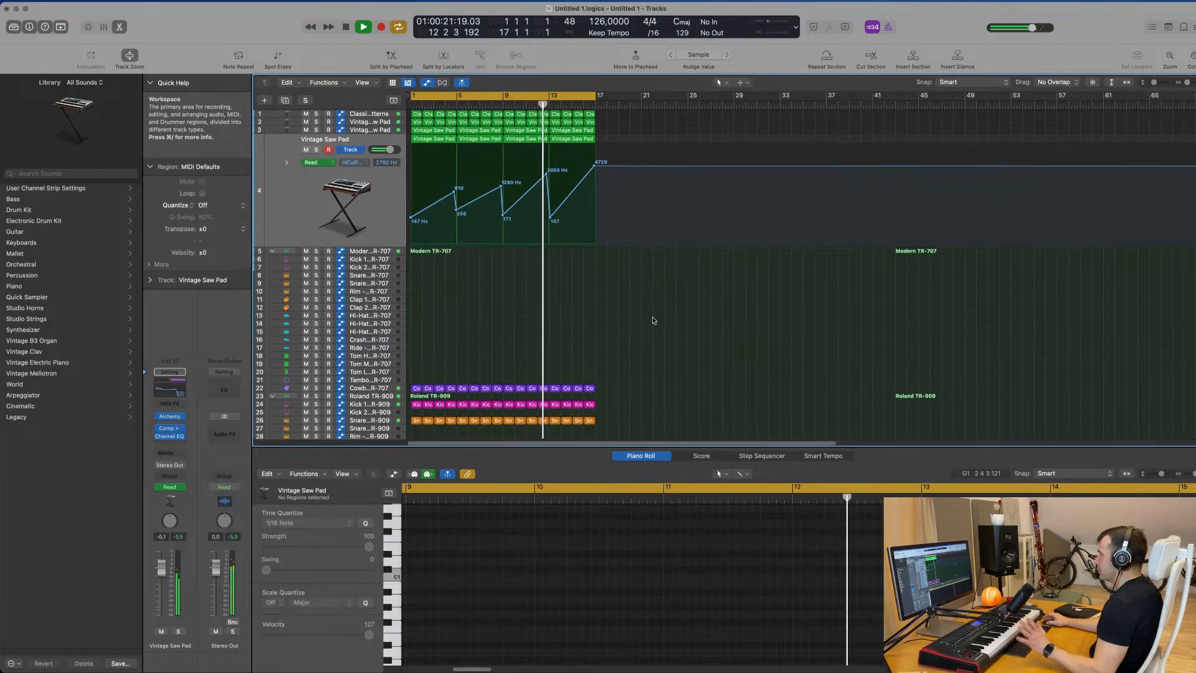
Copy the bar-1 Ride region of the Roland TR-909 onto its Tom Low track and audition it
scroll(636, 319, "down", 3)
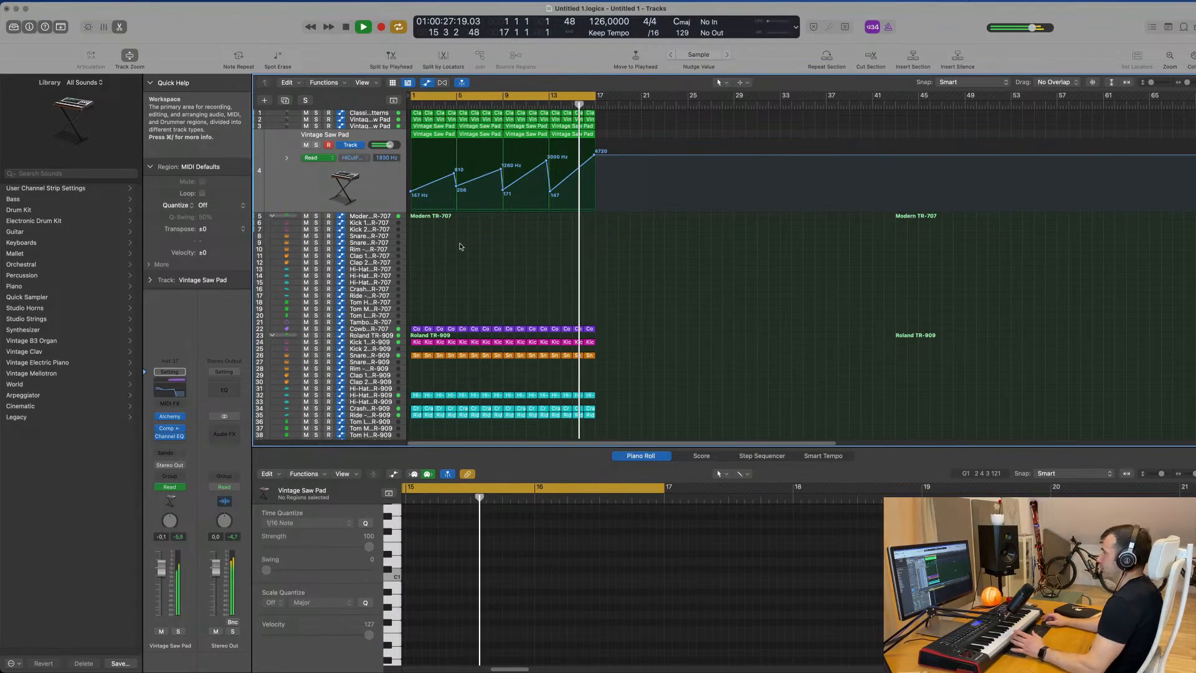
scroll(579, 256, "down", 3)
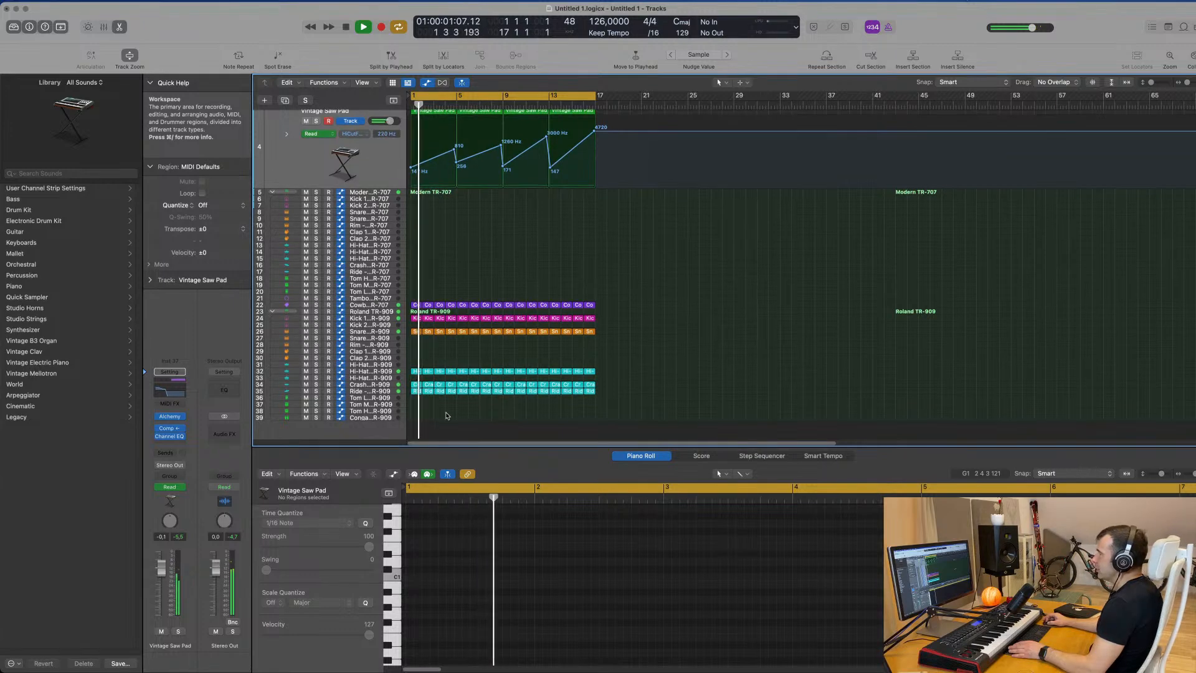
left_click(416, 392)
left_click_drag(417, 393, 418, 400)
key("space")
key("space")
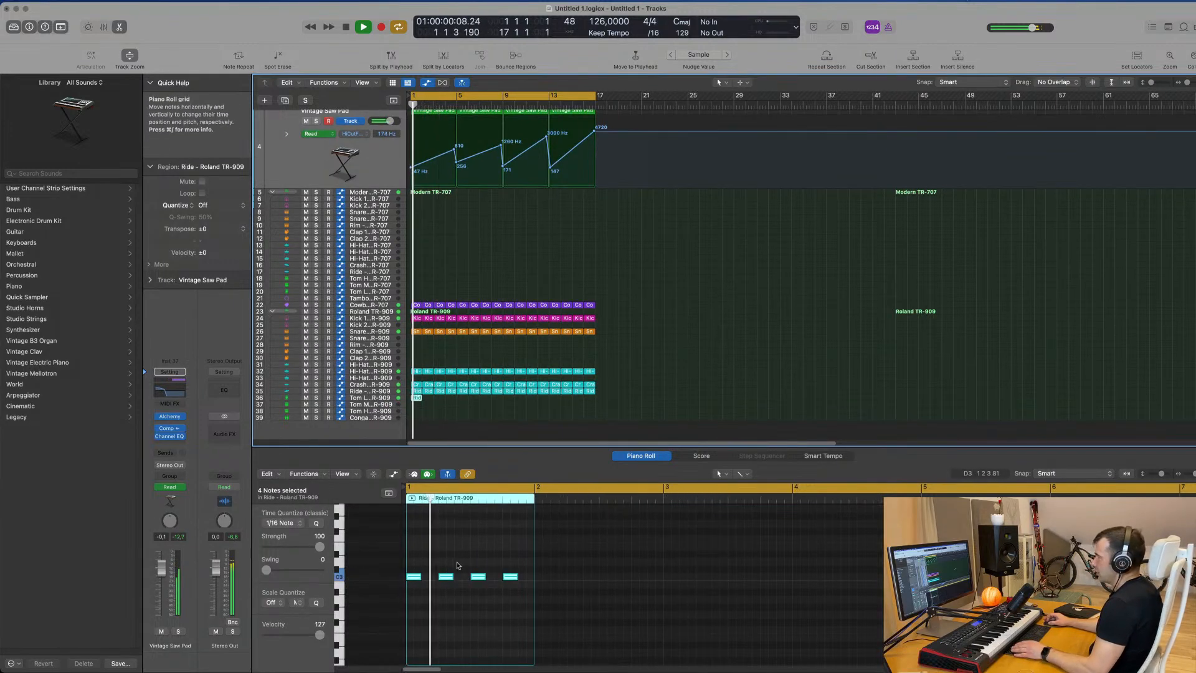
scroll(457, 564, "down", 5)
key("space")
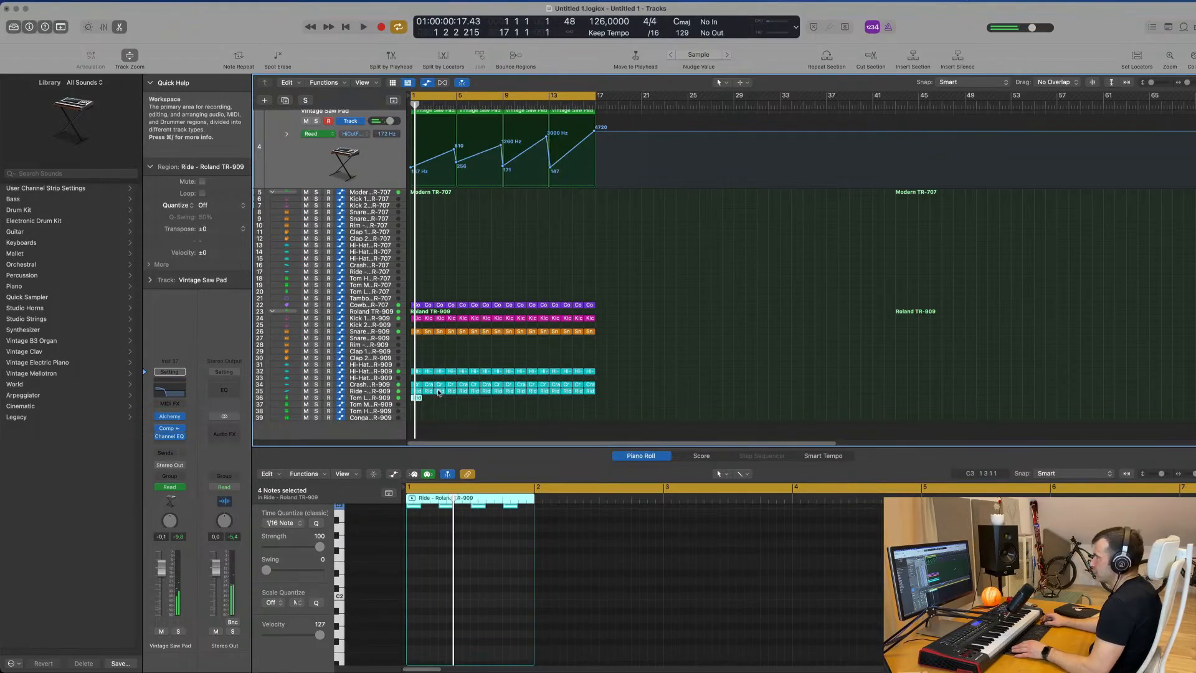
Transpose the four notes in the Tom Low region from C3 down to C0, auditioning the sound
scroll(377, 398, "right", 5)
scroll(381, 399, "up", 5)
scroll(389, 400, "left", 3)
scroll(390, 402, "up", 5)
scroll(382, 410, "left", 3)
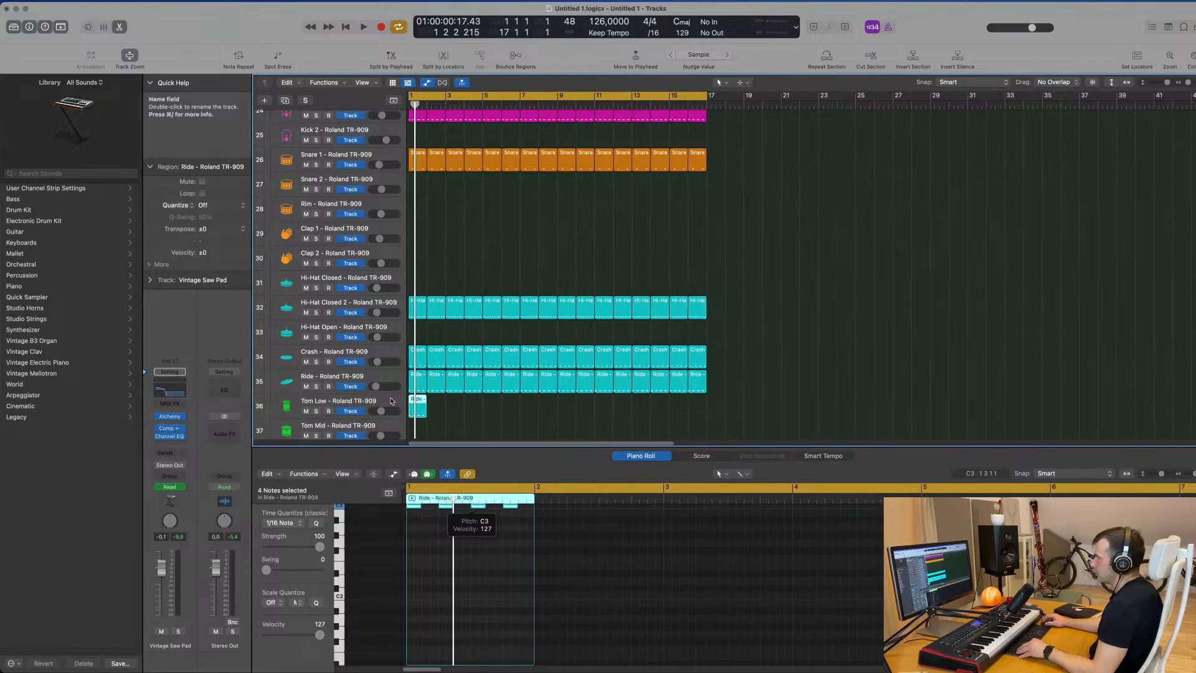
scroll(381, 410, "down", 4)
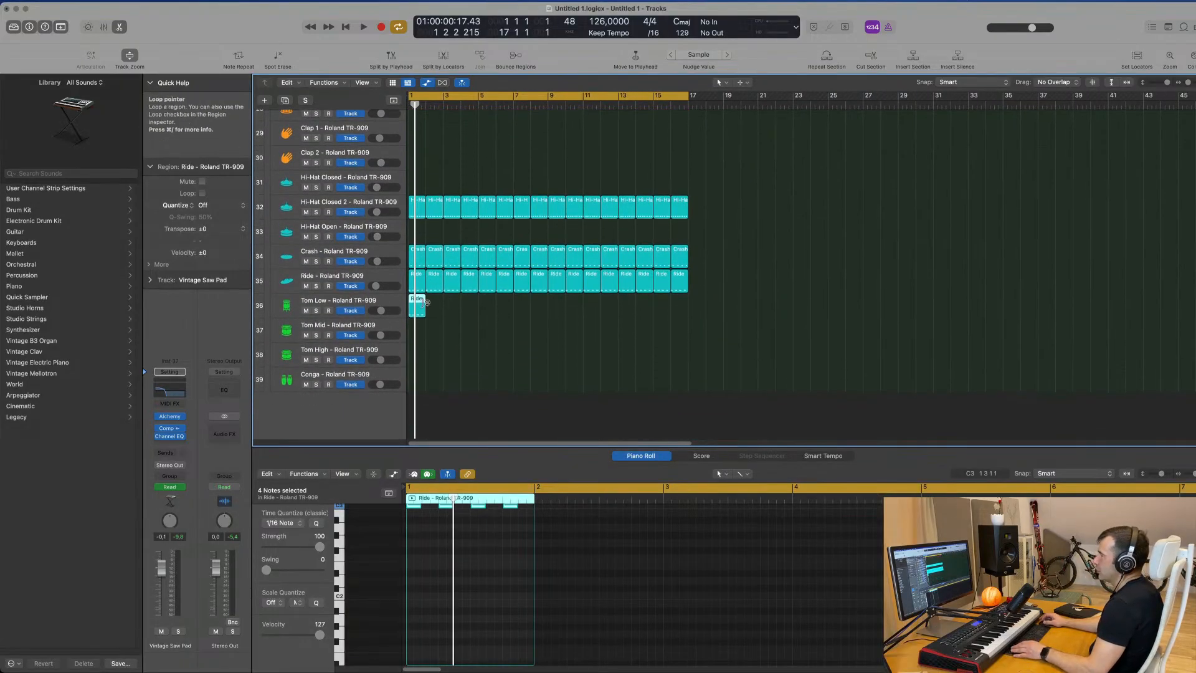
key("space")
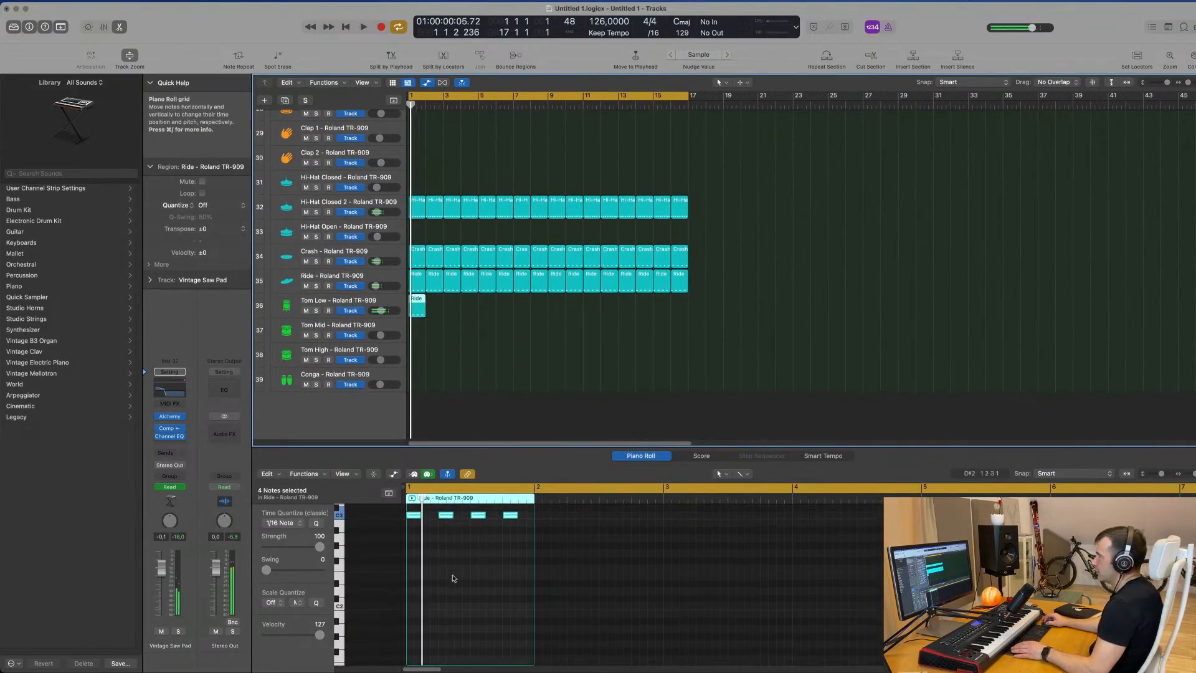
scroll(495, 521, "up", 3)
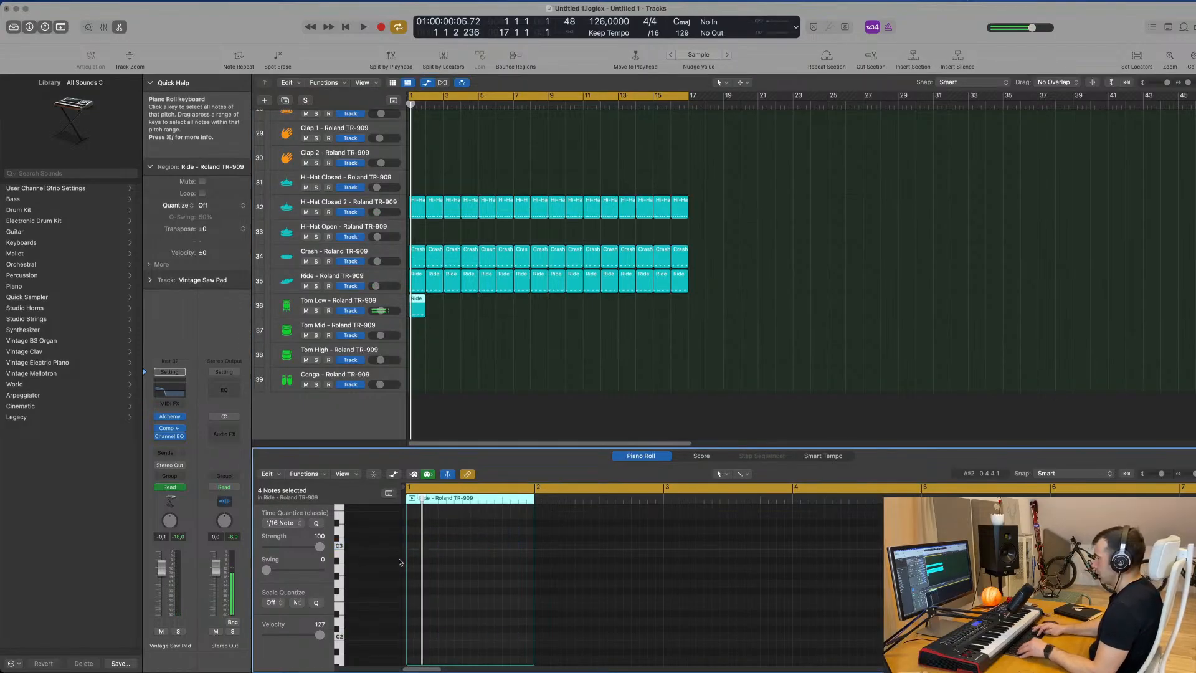
key("space")
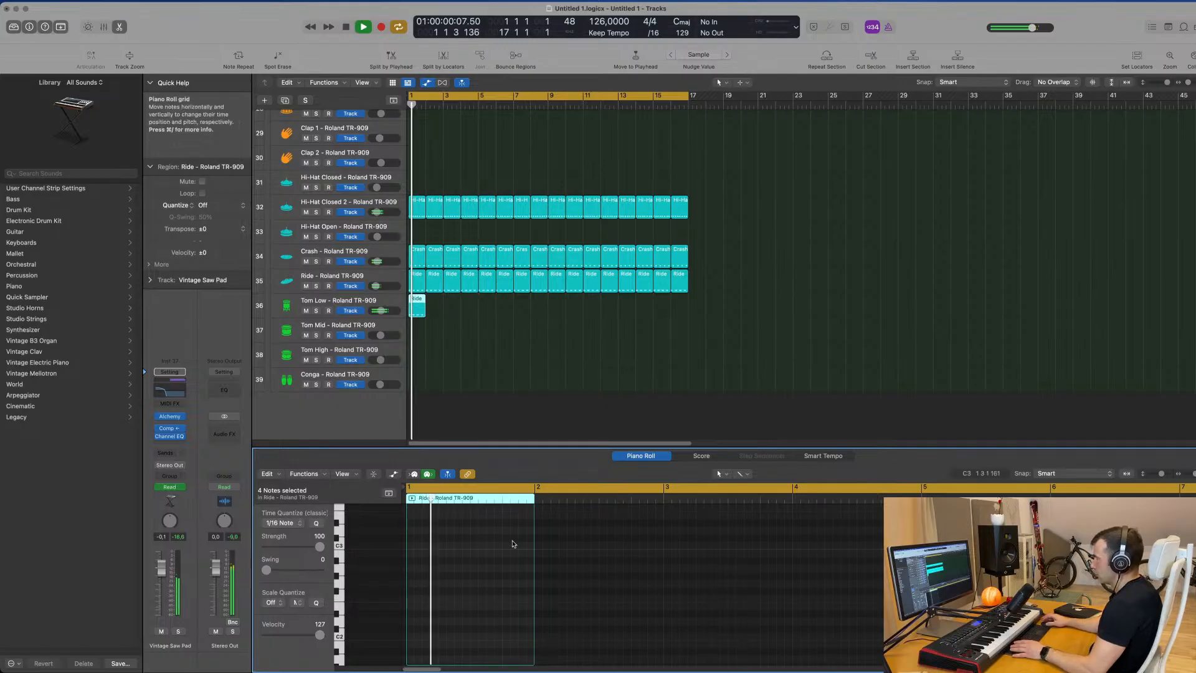
scroll(447, 548, "down", 14)
key("space")
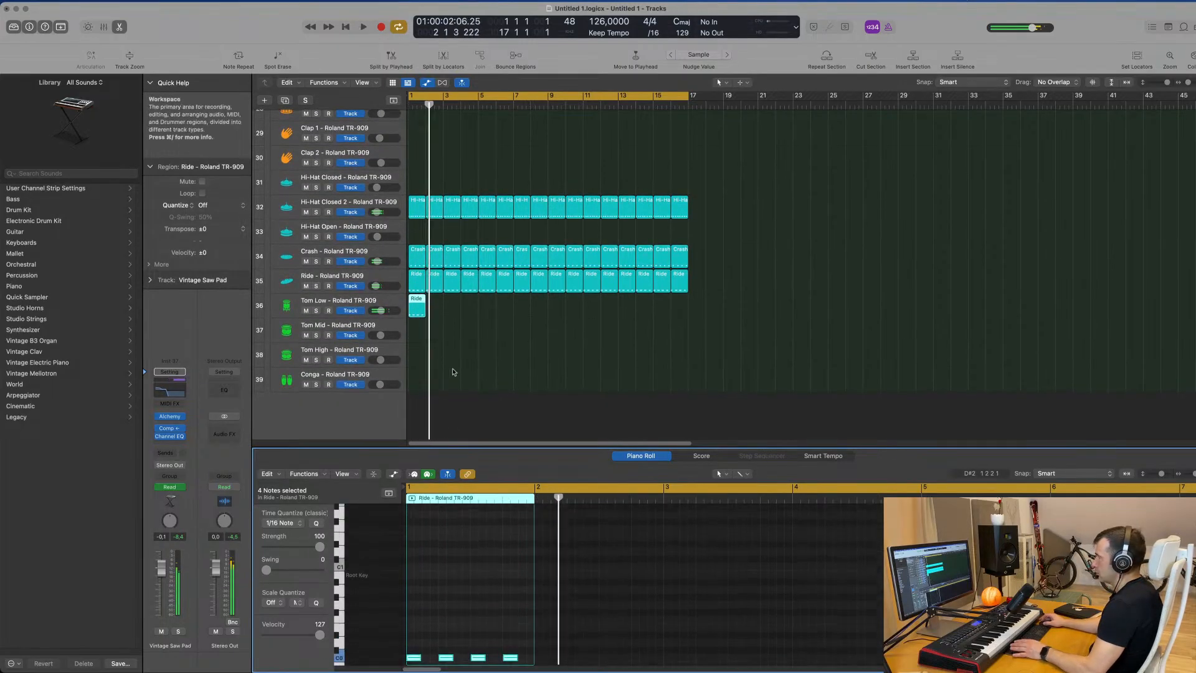
key("space")
key("space")
Shift all four Tom Low notes an eighth note later onto the offbeats and audition the pattern
left_click_drag(411, 617, 531, 664)
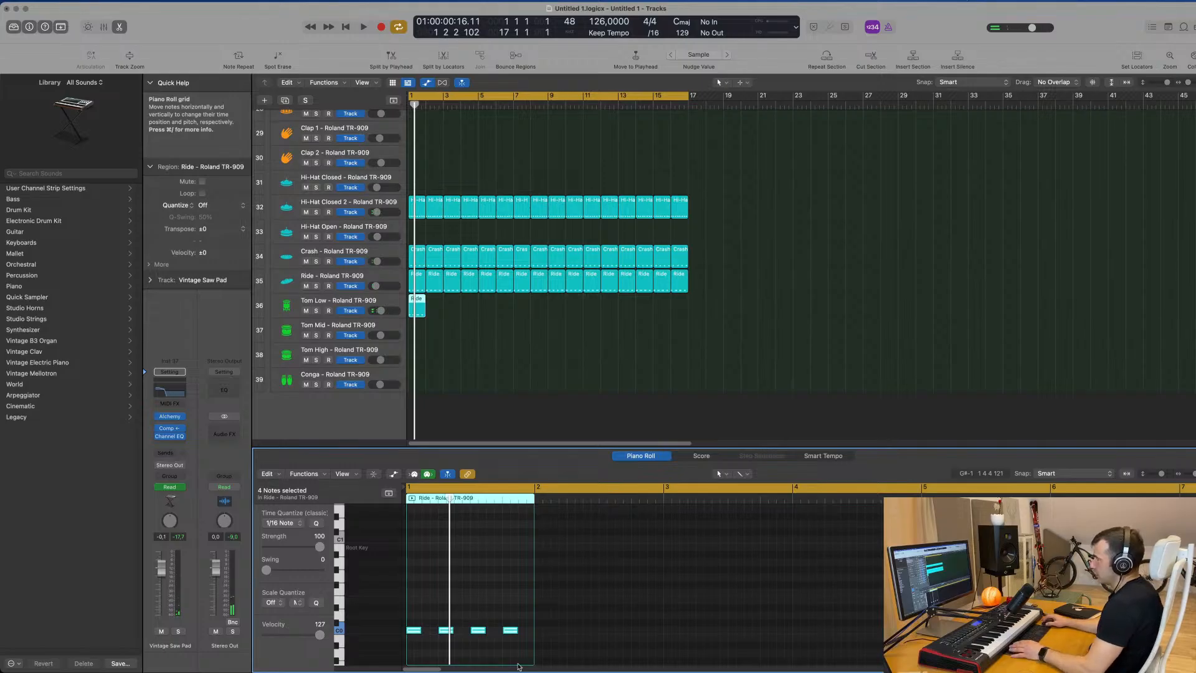
left_click_drag(423, 627, 429, 635)
key("space")
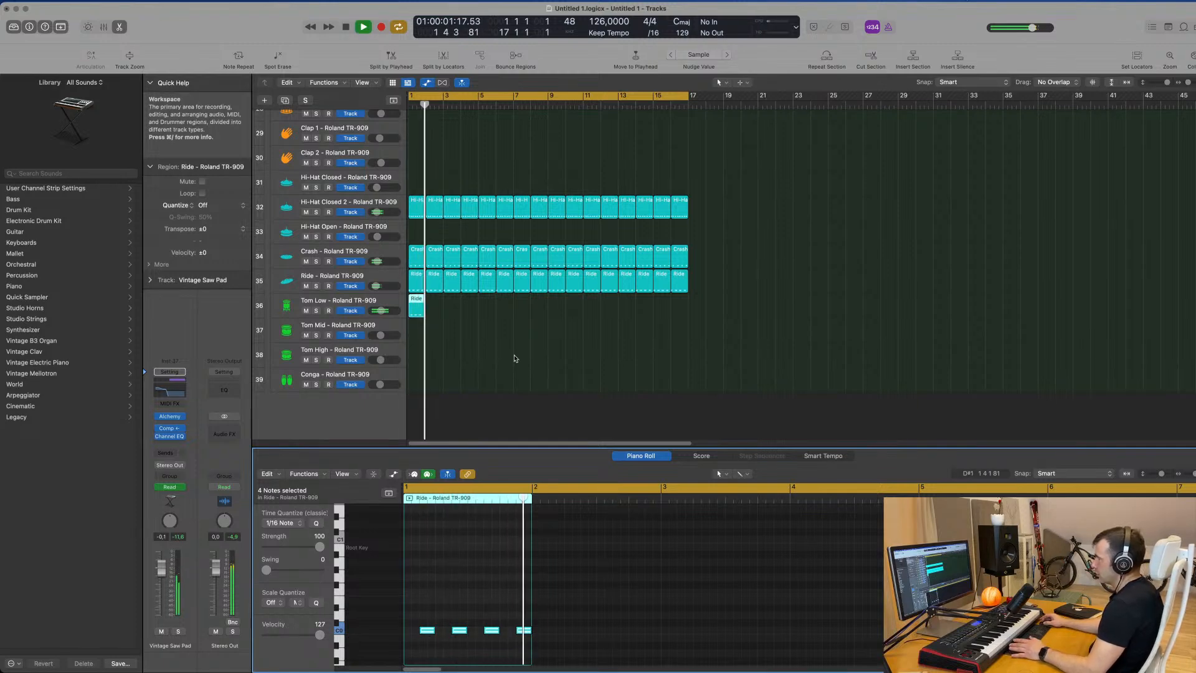
key("space")
Move the third Tom Low note a sixteenth later and play the groove to check it
scroll(479, 616, "right", 3)
left_click(534, 592)
left_click_drag(523, 632, 535, 633)
key("space")
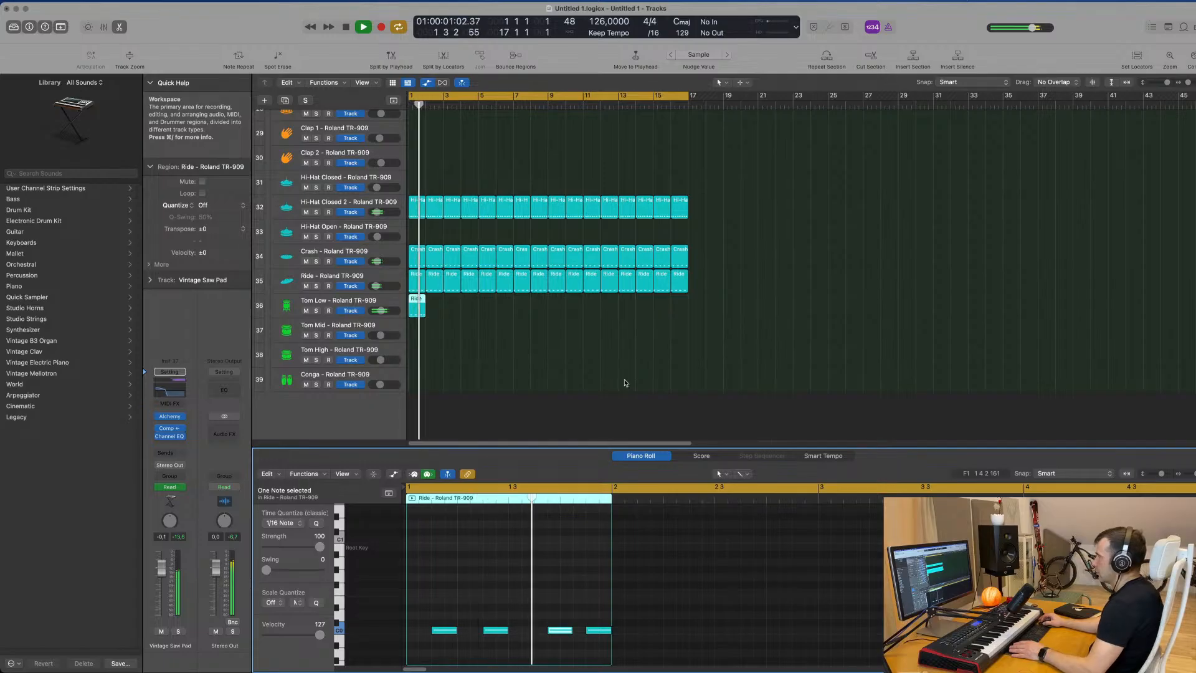
left_click(512, 389)
key("space")
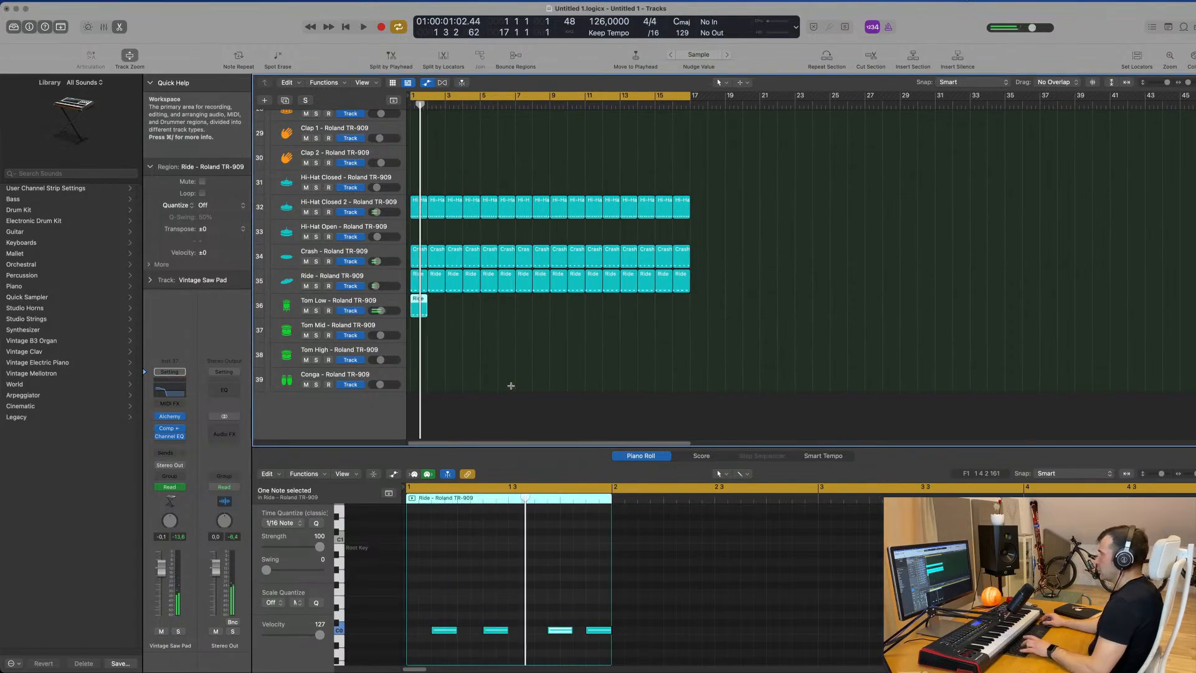
key("Up")
scroll(515, 389, "up", 4)
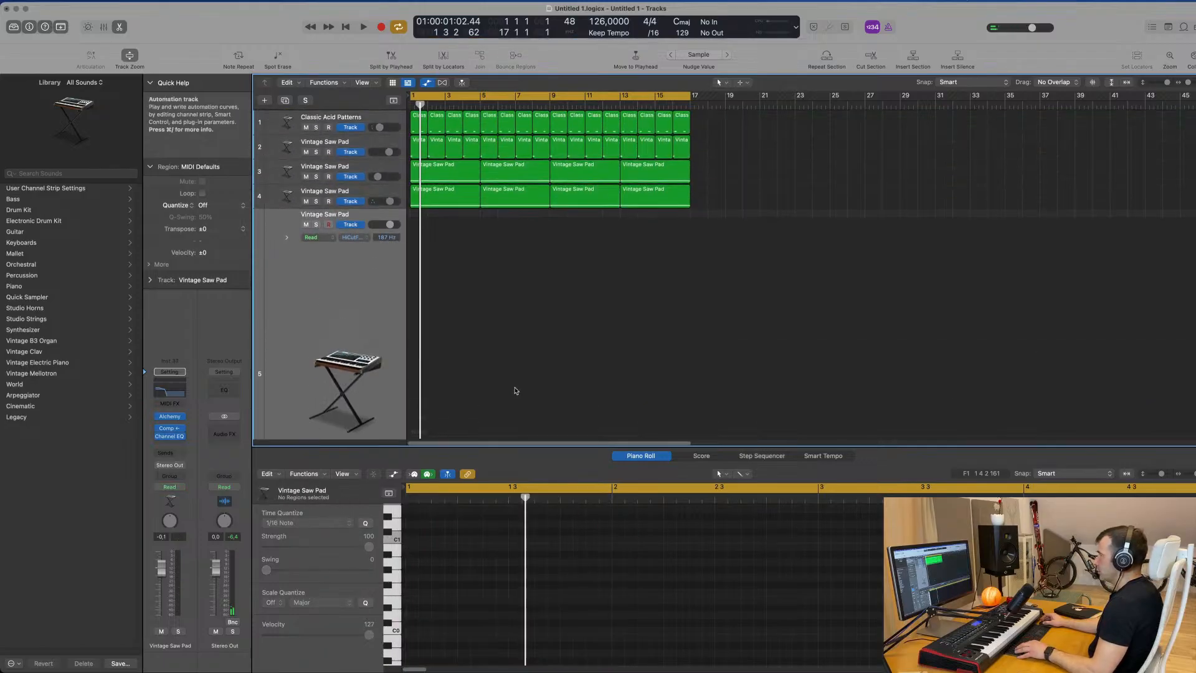
key("super+z")
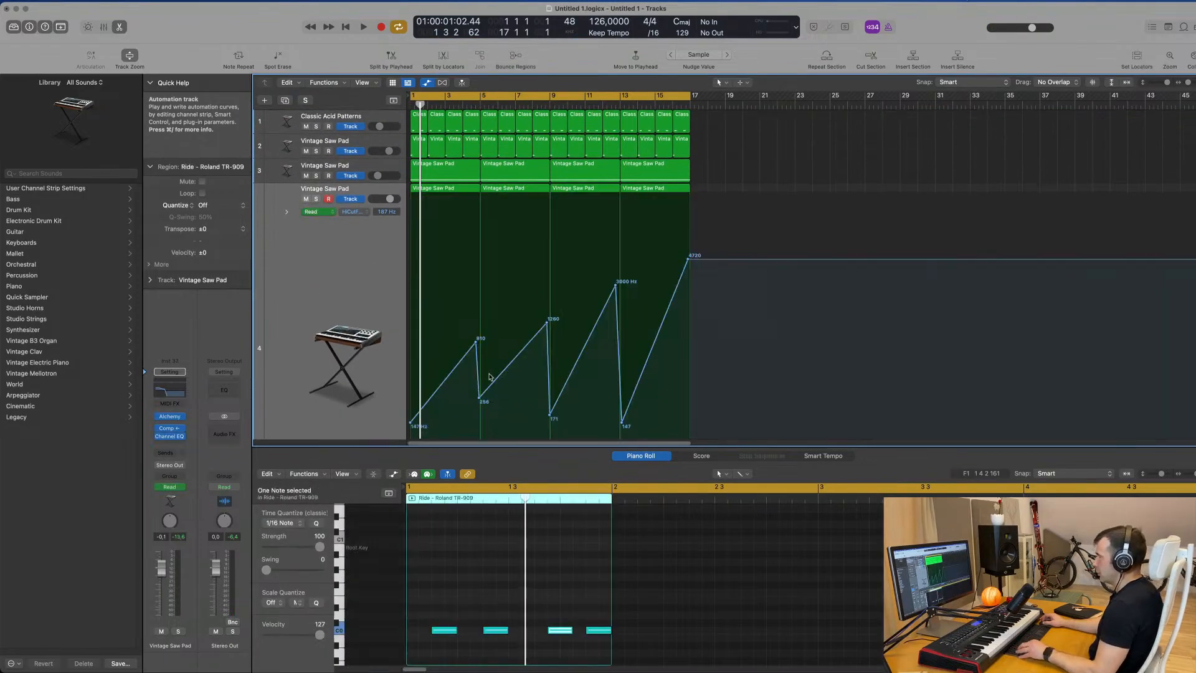
Audition the one-bar Tom Low region and repeat it until the pattern fills all 16 bars
scroll(497, 374, "down", 10)
scroll(504, 380, "down", 10)
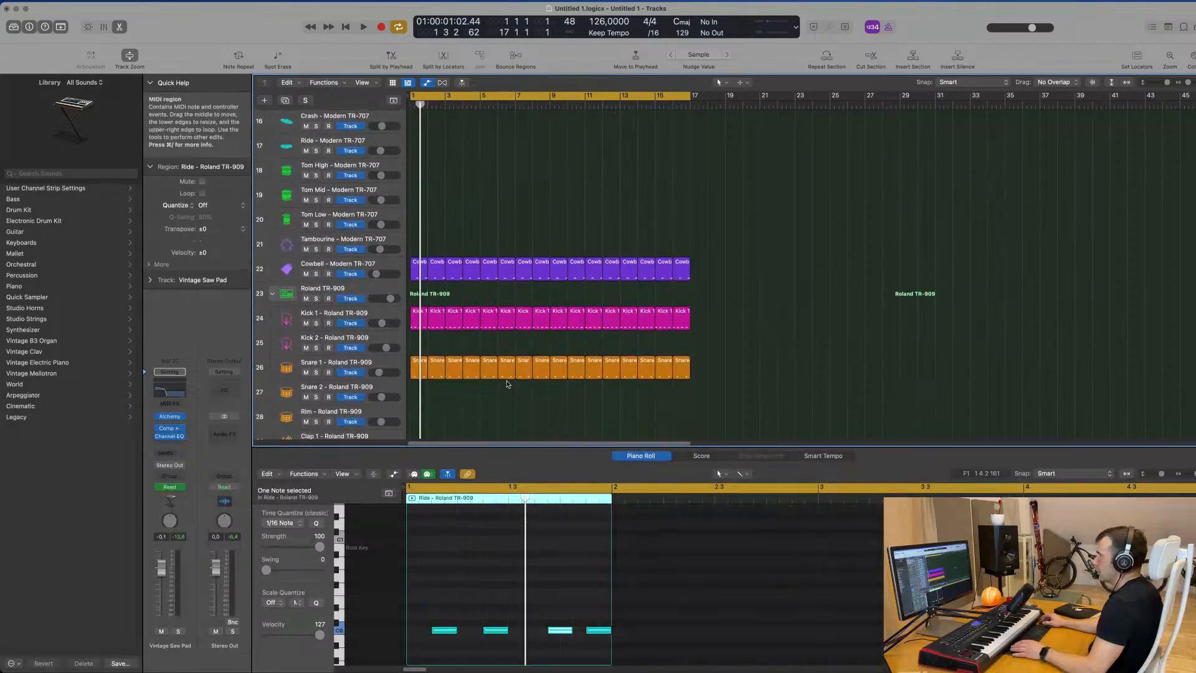
key("space")
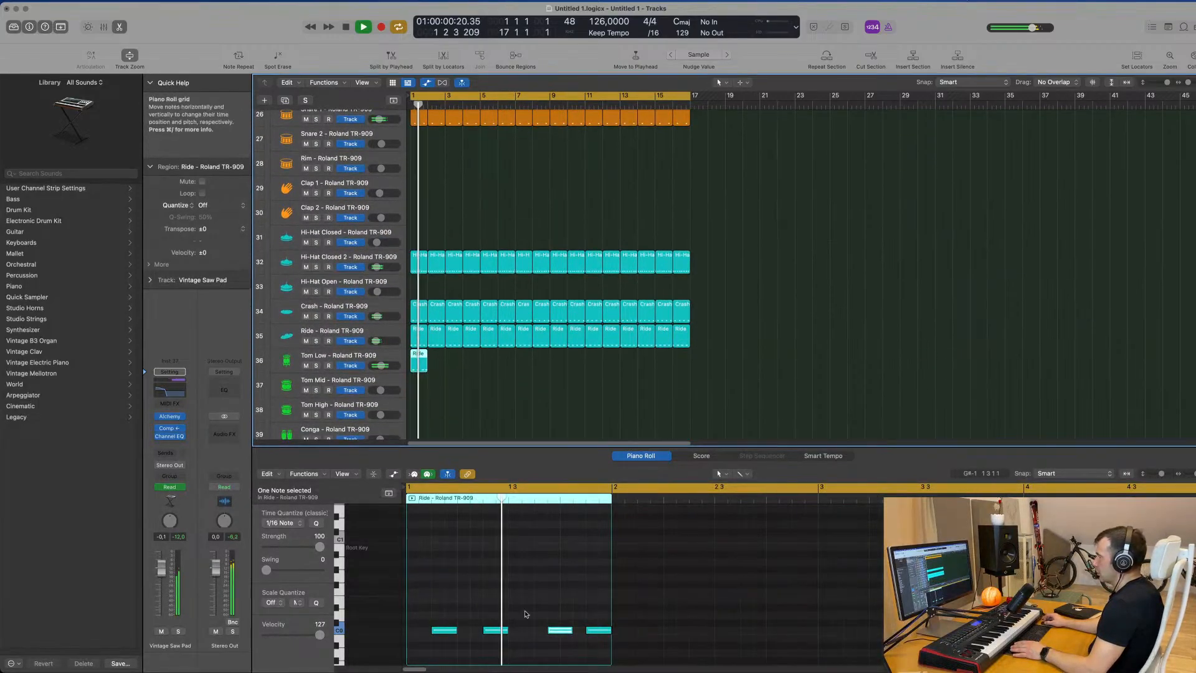
left_click(492, 589)
key("space")
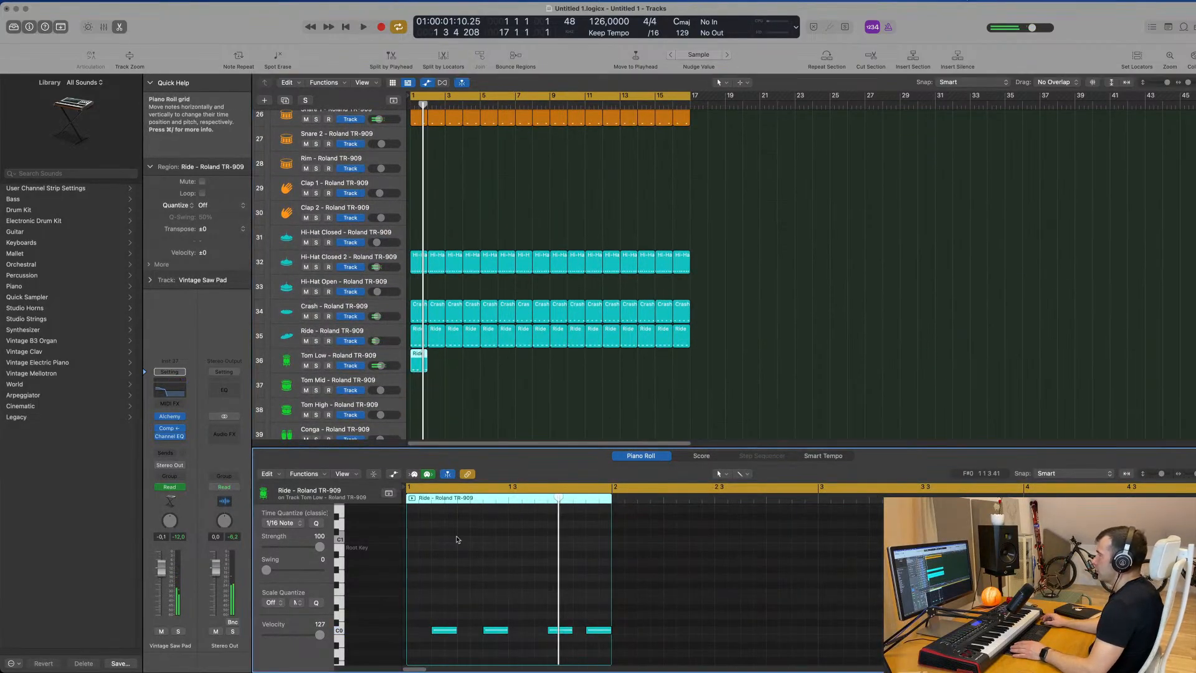
left_click(421, 370)
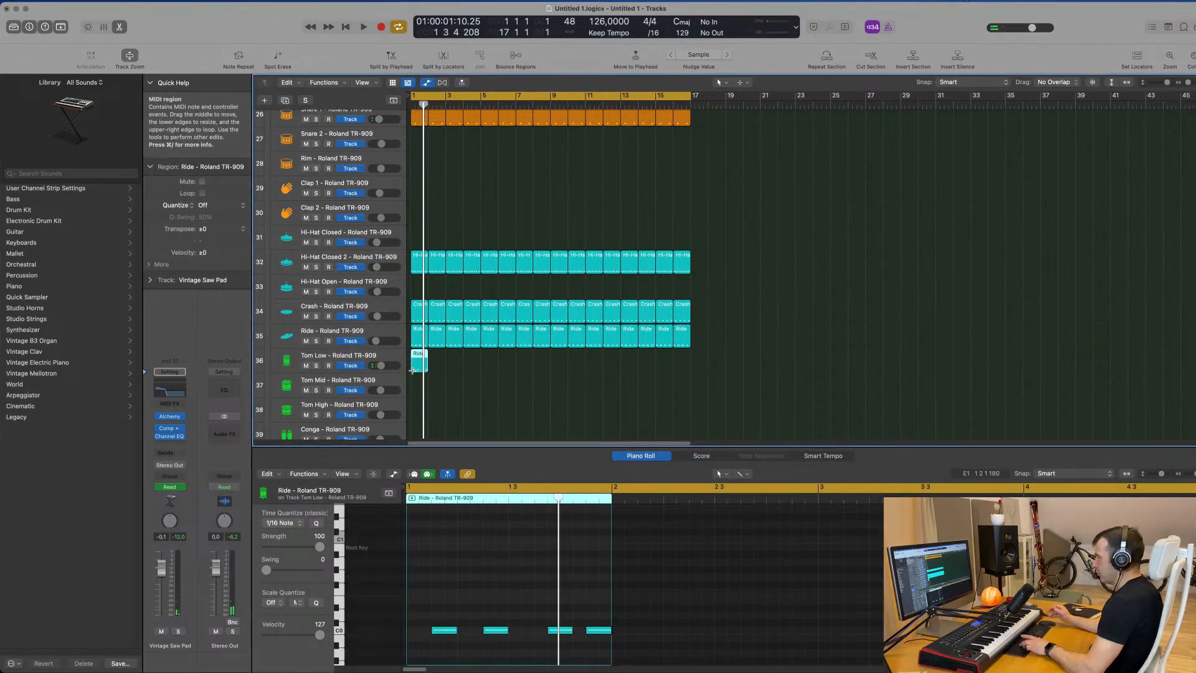
key("super+r")
key("super+r")
key("super+r")
key("super+r")
key("super+r")
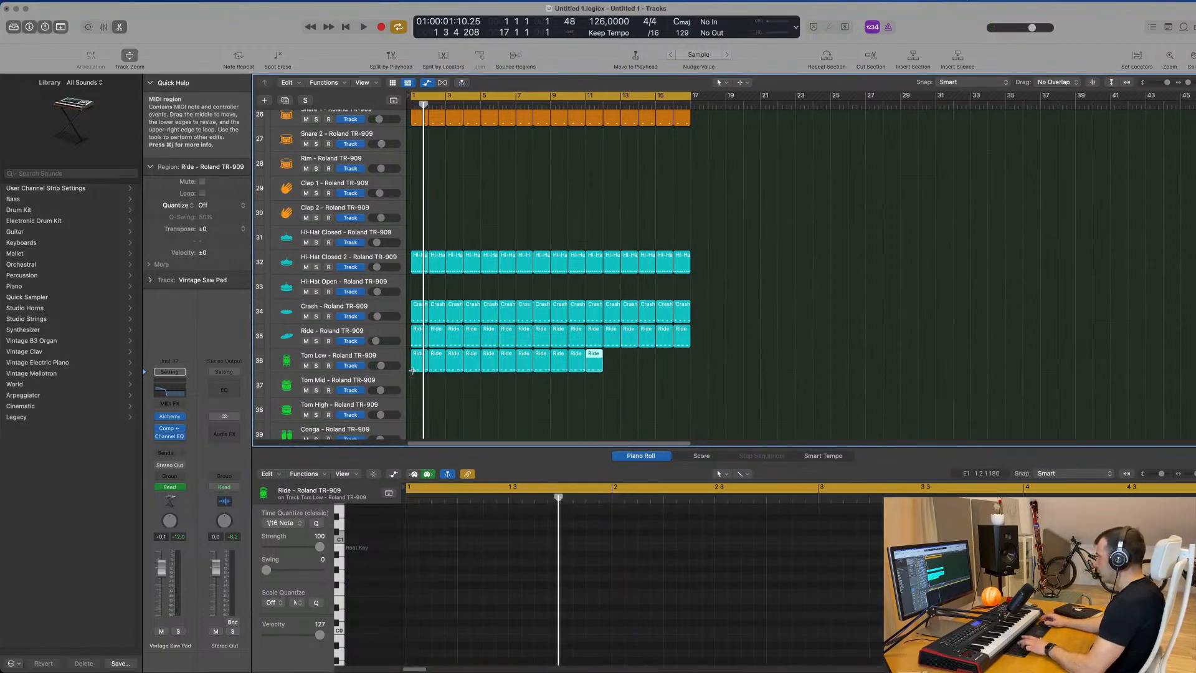
key("space")
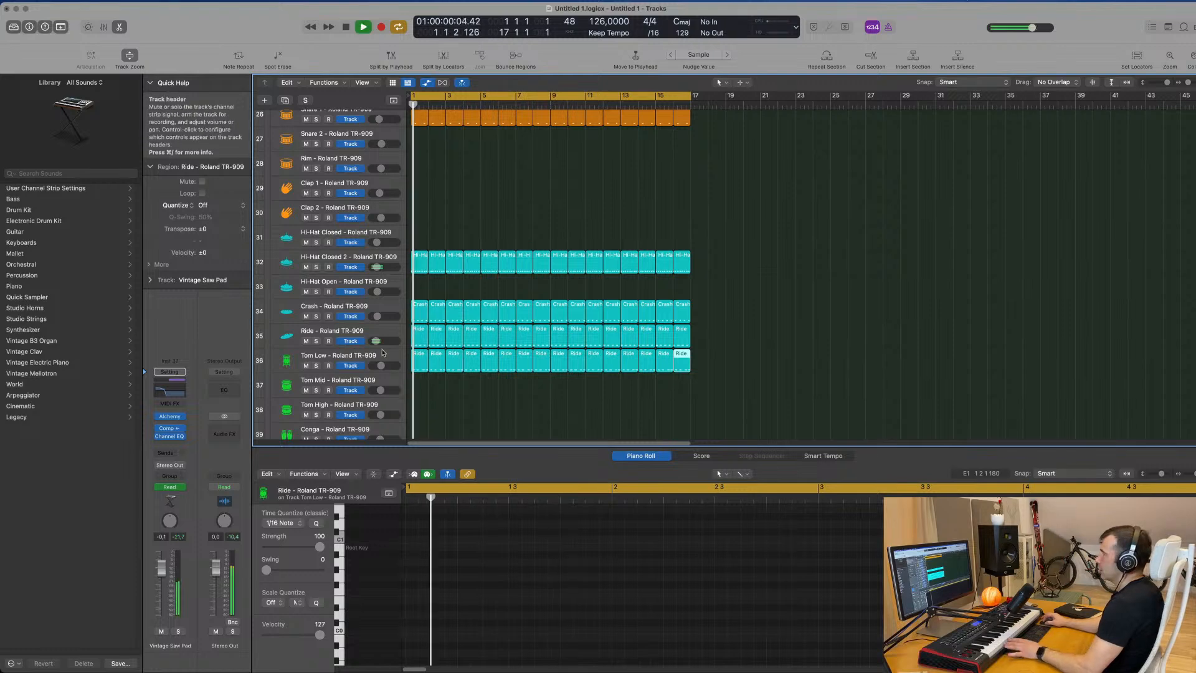
Lower the Tom Low track's volume to -17.0 dB, comparing it soloed and in the full mix
left_click(386, 357)
key("space")
key("space")
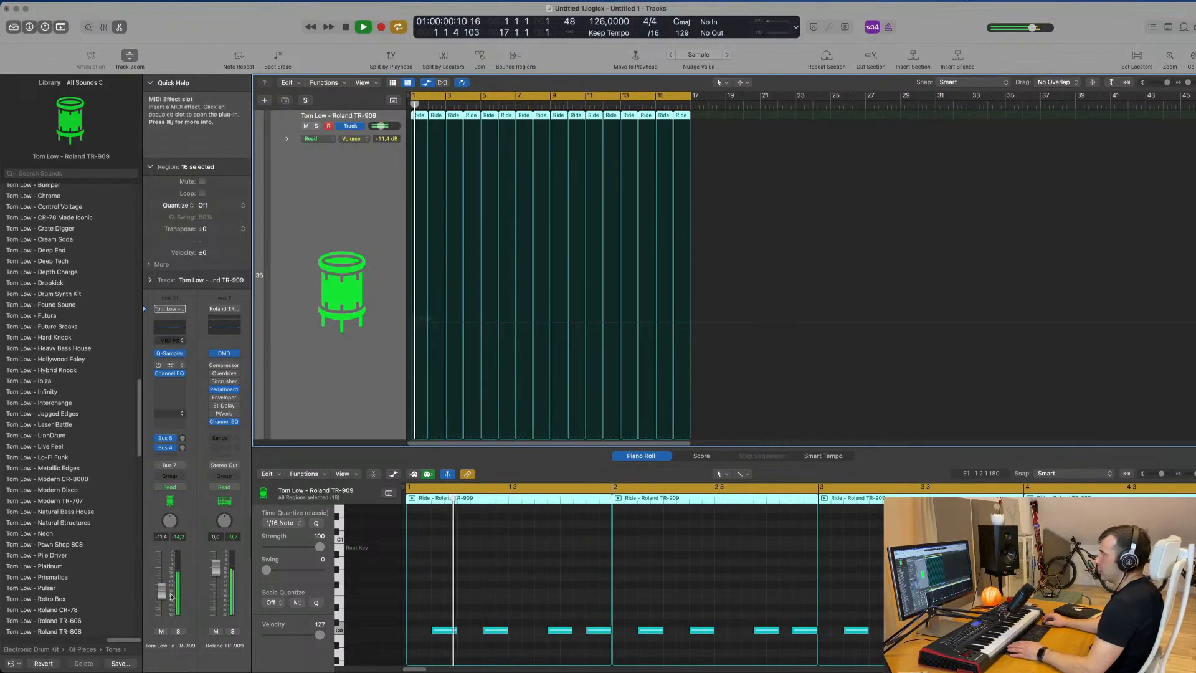
left_click(179, 631)
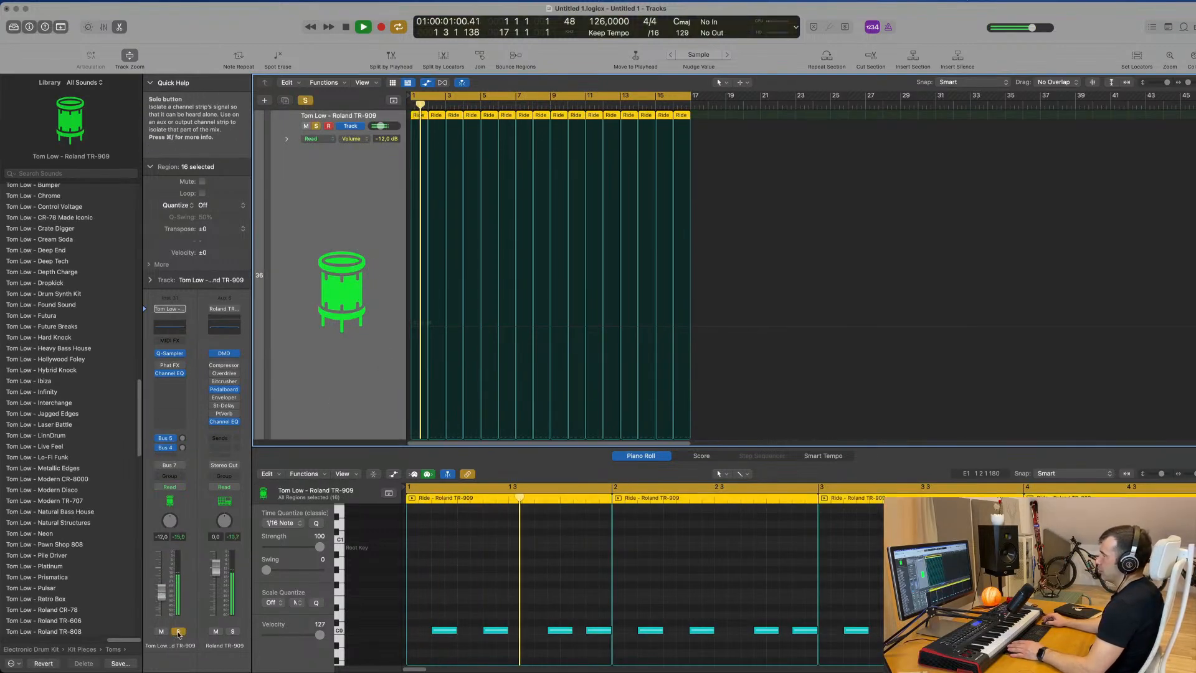
left_click(178, 631)
key("space")
key("space")
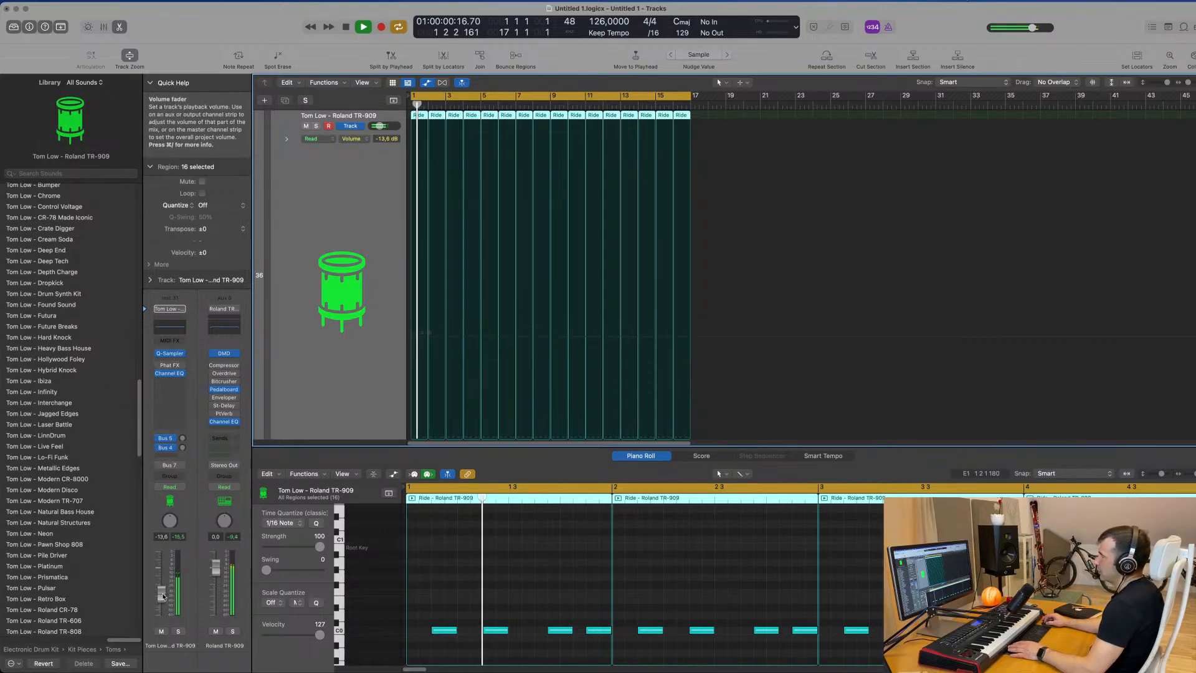
left_click(178, 631)
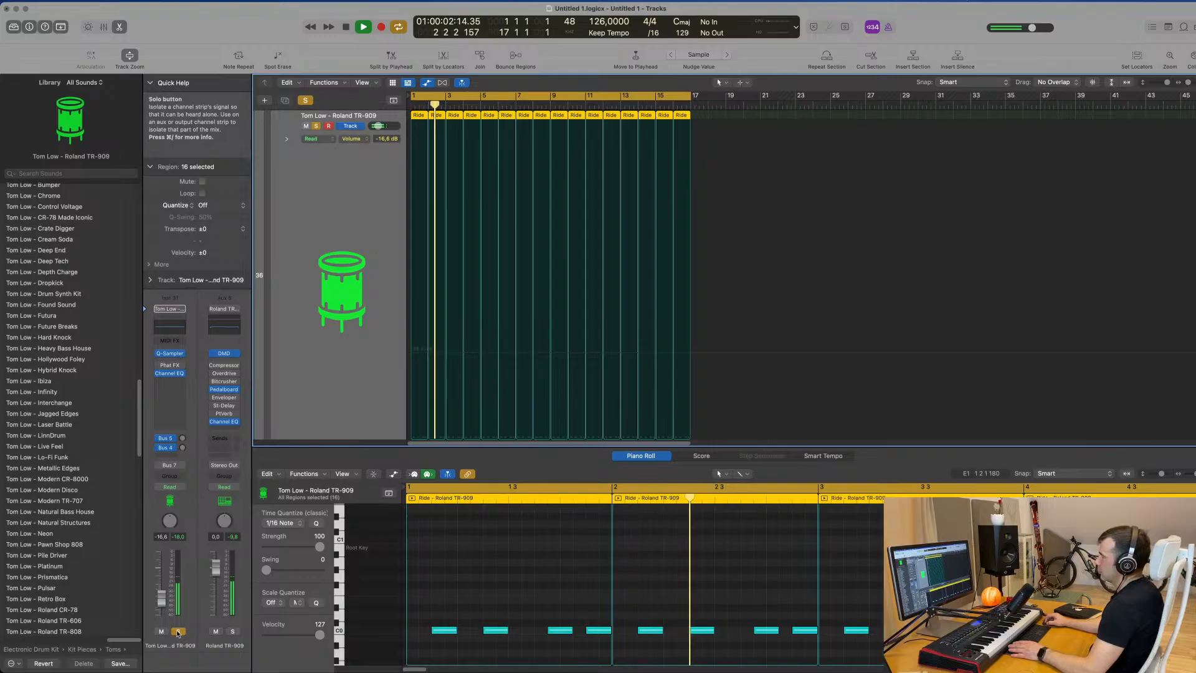
left_click(178, 631)
key("space")
key("space")
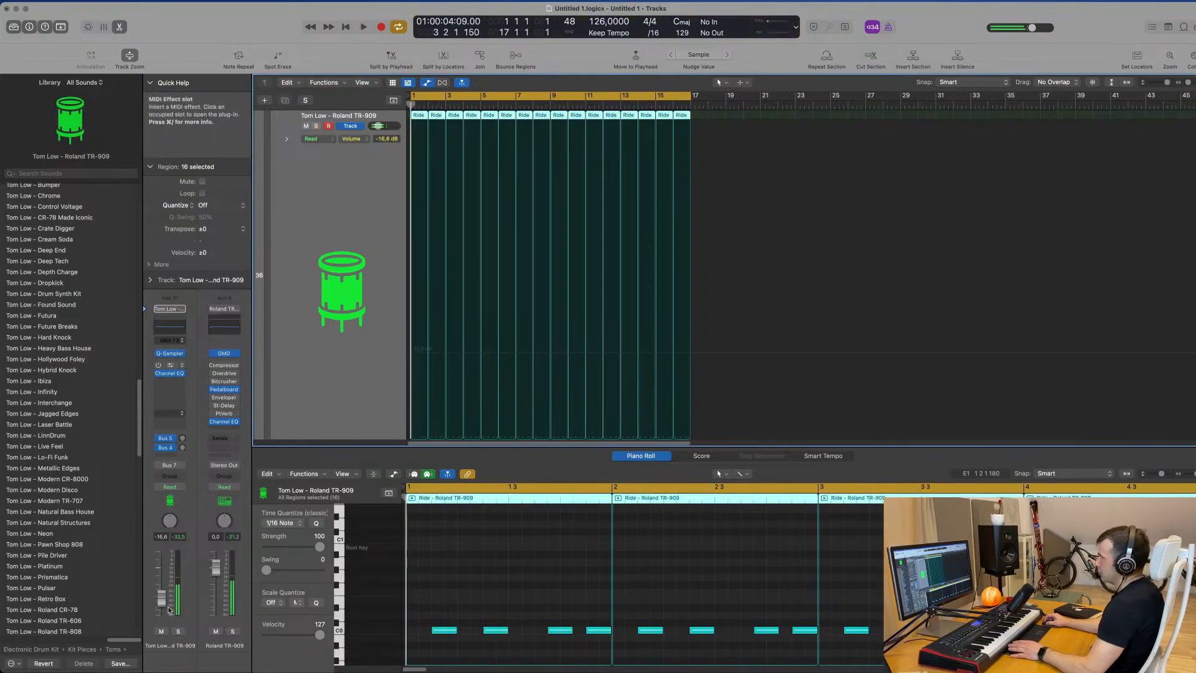
Deselect the Tom Low regions and replay the groove from bar 1
scroll(731, 316, "down", 10)
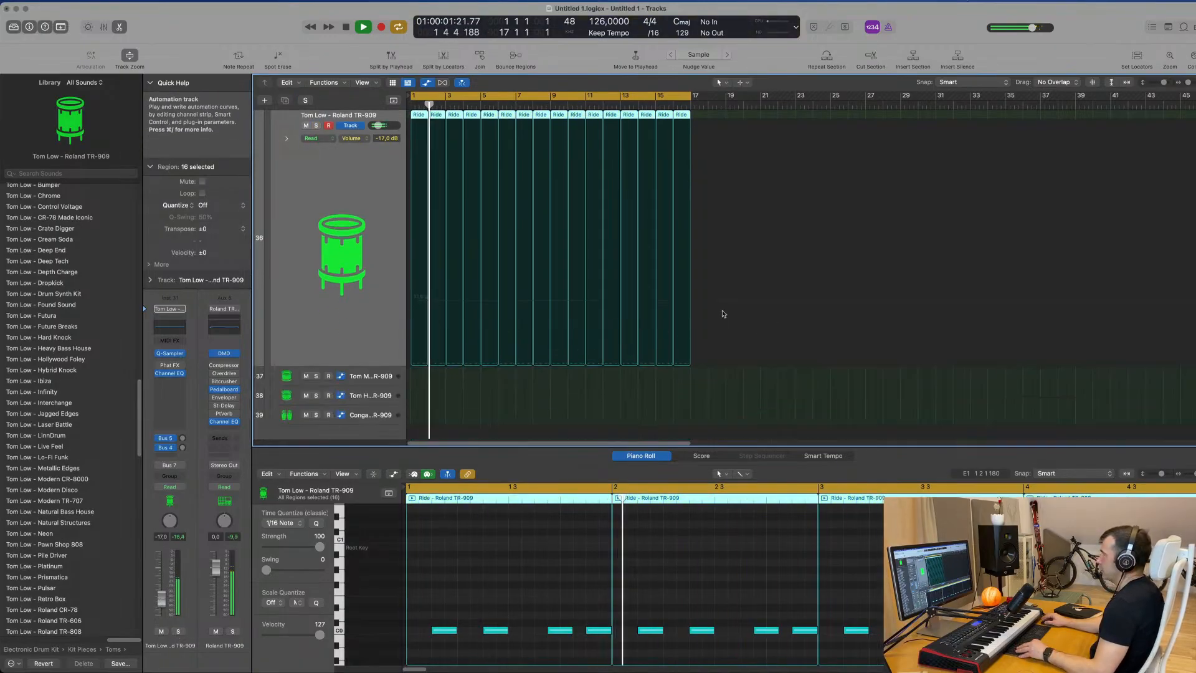
scroll(314, 312, "down", 3)
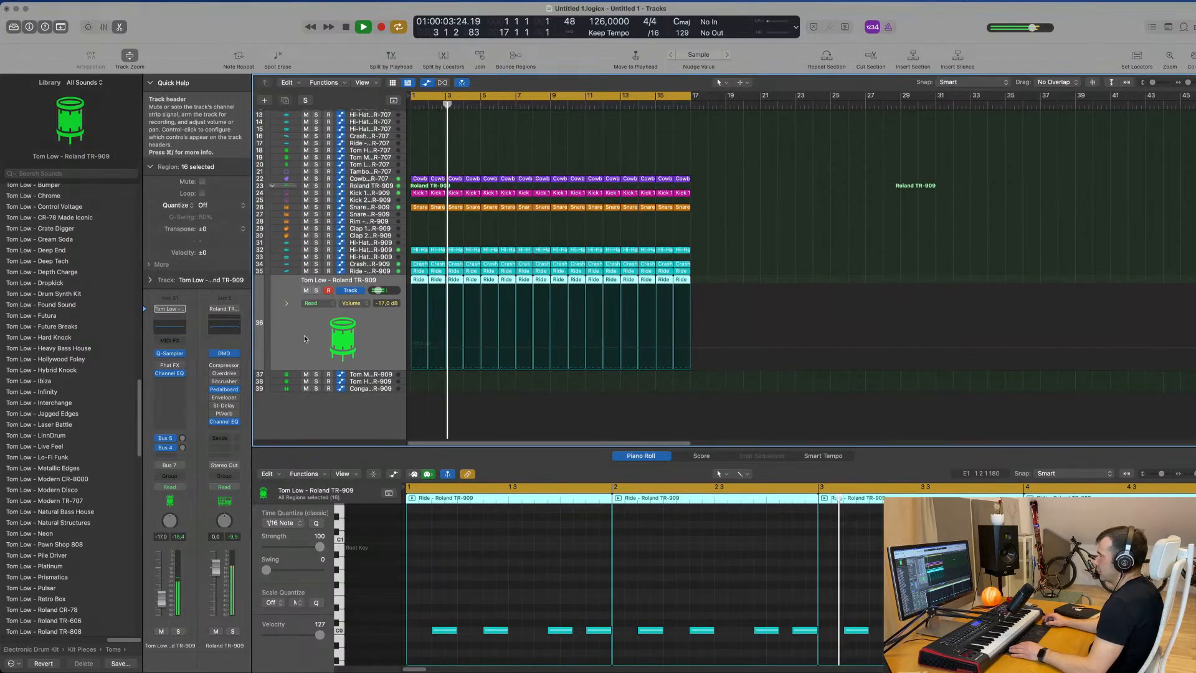
left_click(553, 227)
key("Return")
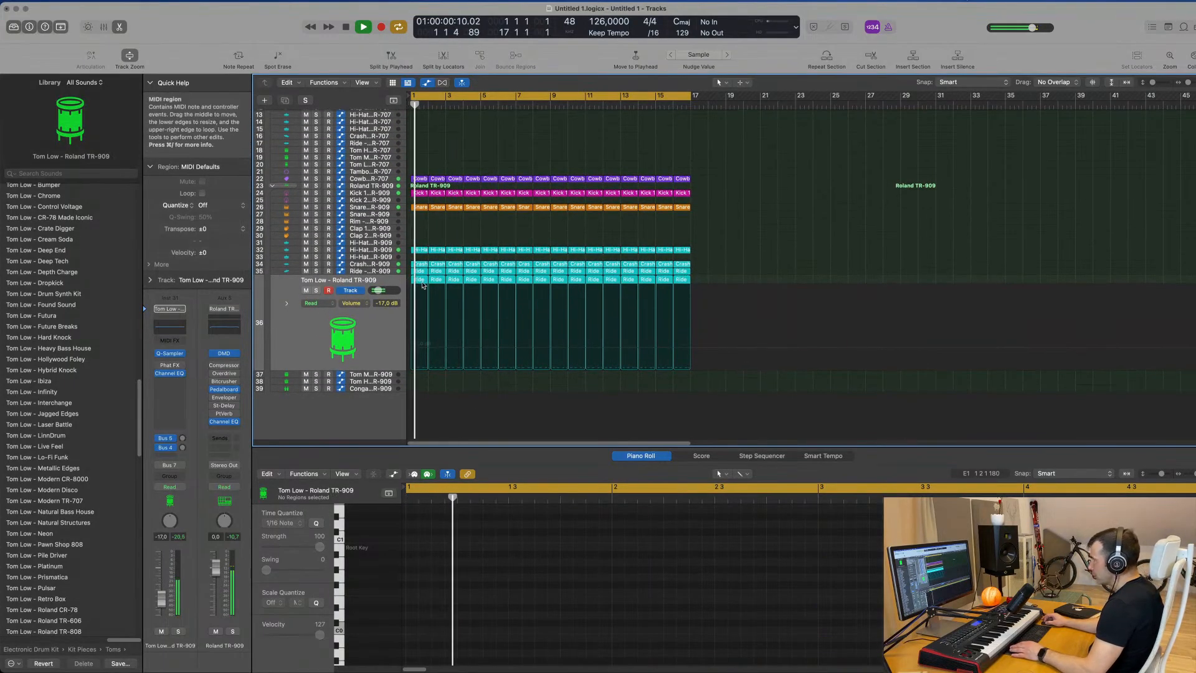
Copy Tom Low's first one-bar region to the TR-909 Tom Mid track, keeping only the first two notes and moving the second a sixteenth earlier
left_click(420, 280)
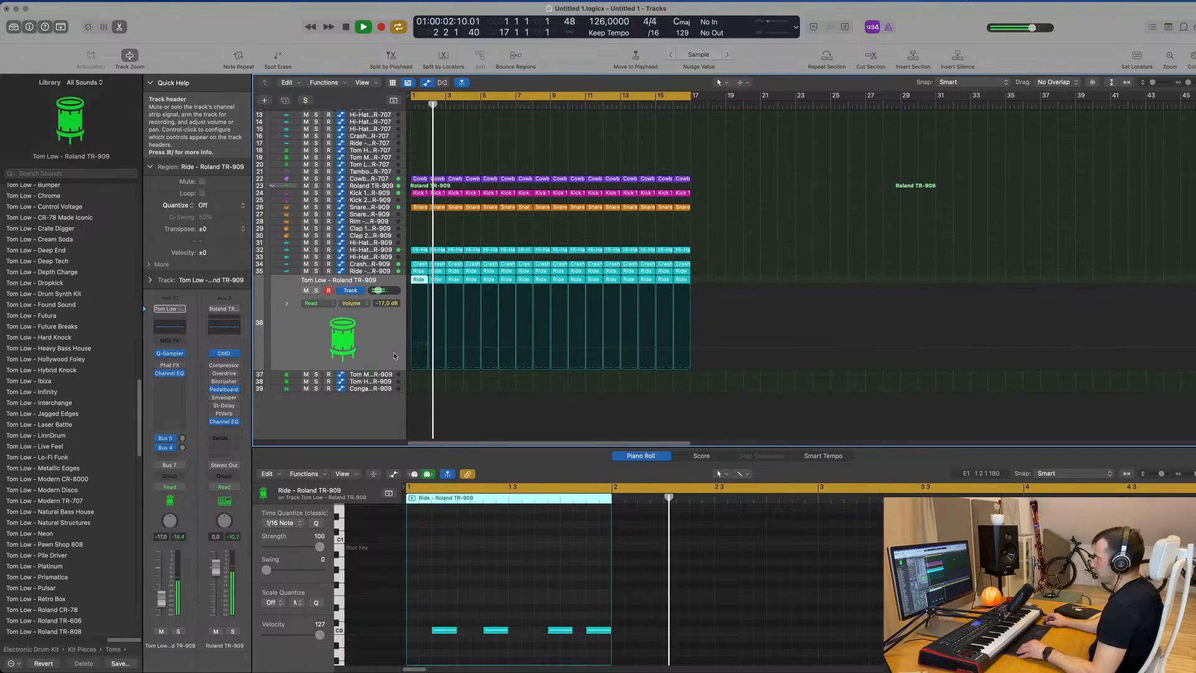
left_click_drag(418, 279, 416, 376)
key("space")
left_click_drag(494, 632, 483, 633)
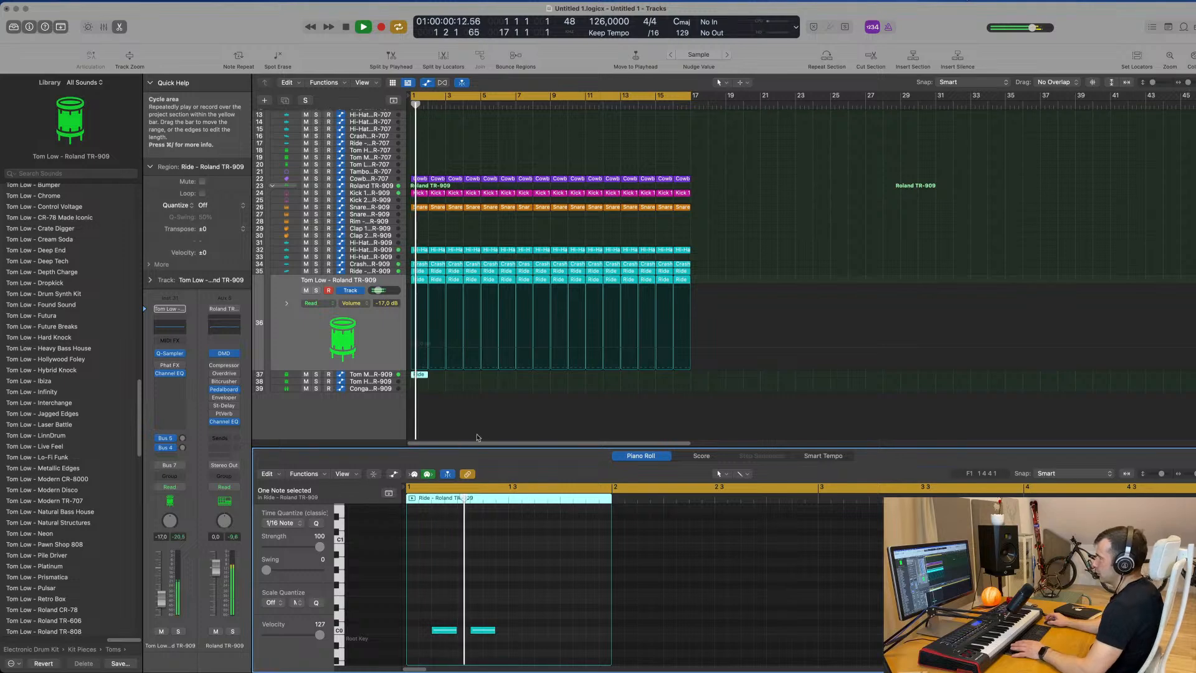
Lower the Tom Mid track's volume to -16.6 dB and repeat its one-bar region until it fills all 16 bars
left_click(367, 376)
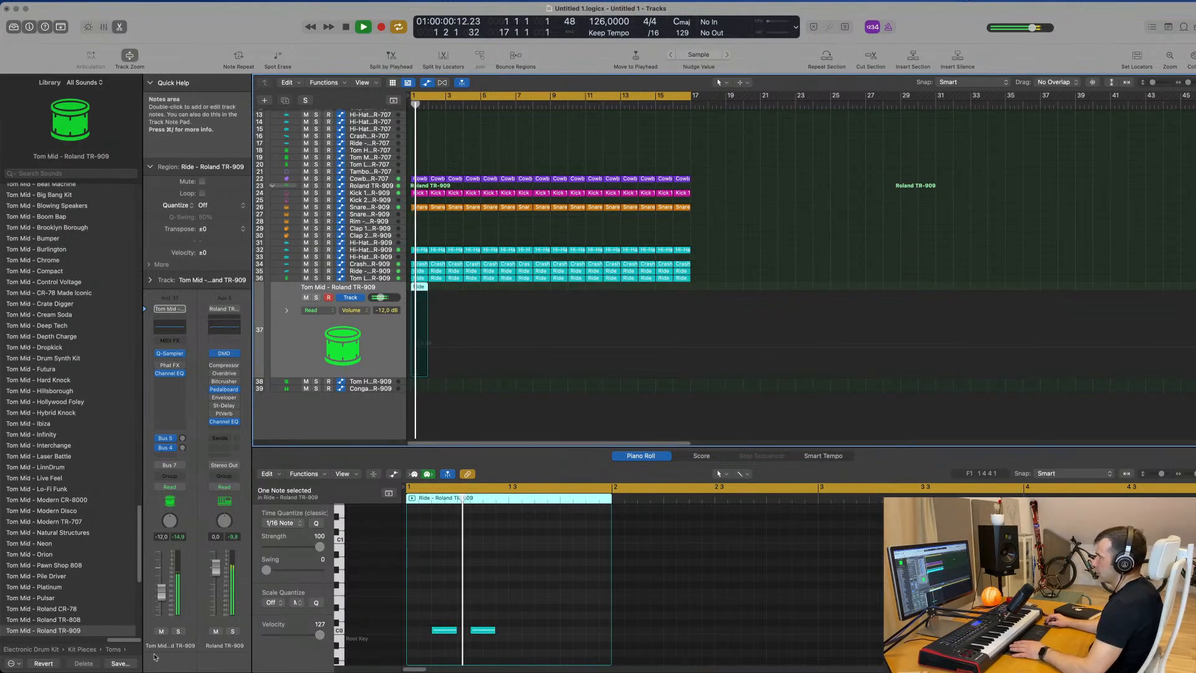
left_click_drag(161, 593, 160, 601)
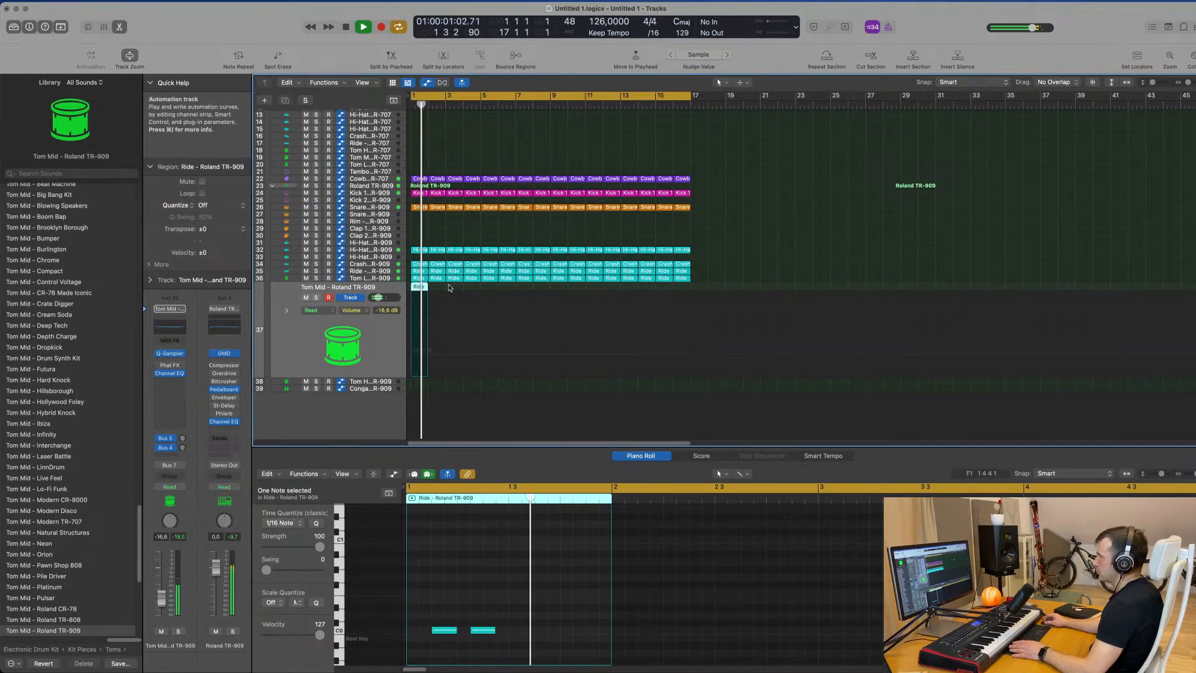
left_click_drag(444, 291, 405, 285)
key("super+r")
key("super+r")
key("super+r")
key("super+r")
key("super+r")
key("super+r")
key("super+r")
key("super+r")
key("super+r")
key("super+r")
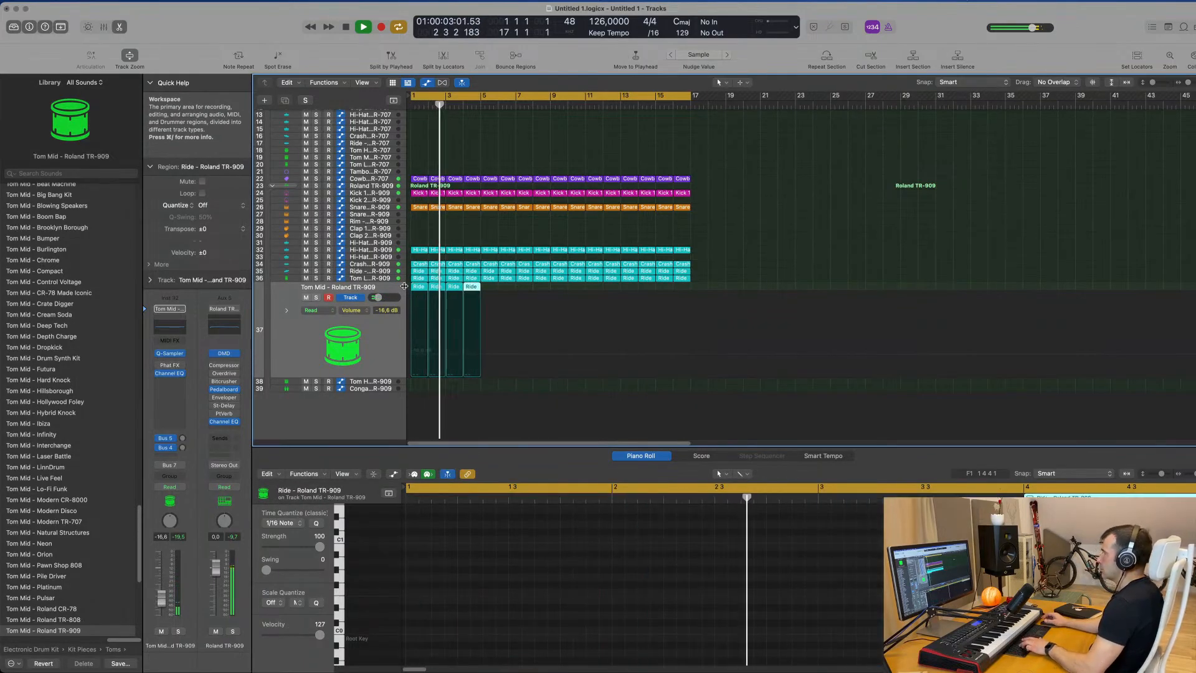
key("super+r")
key("super+r")
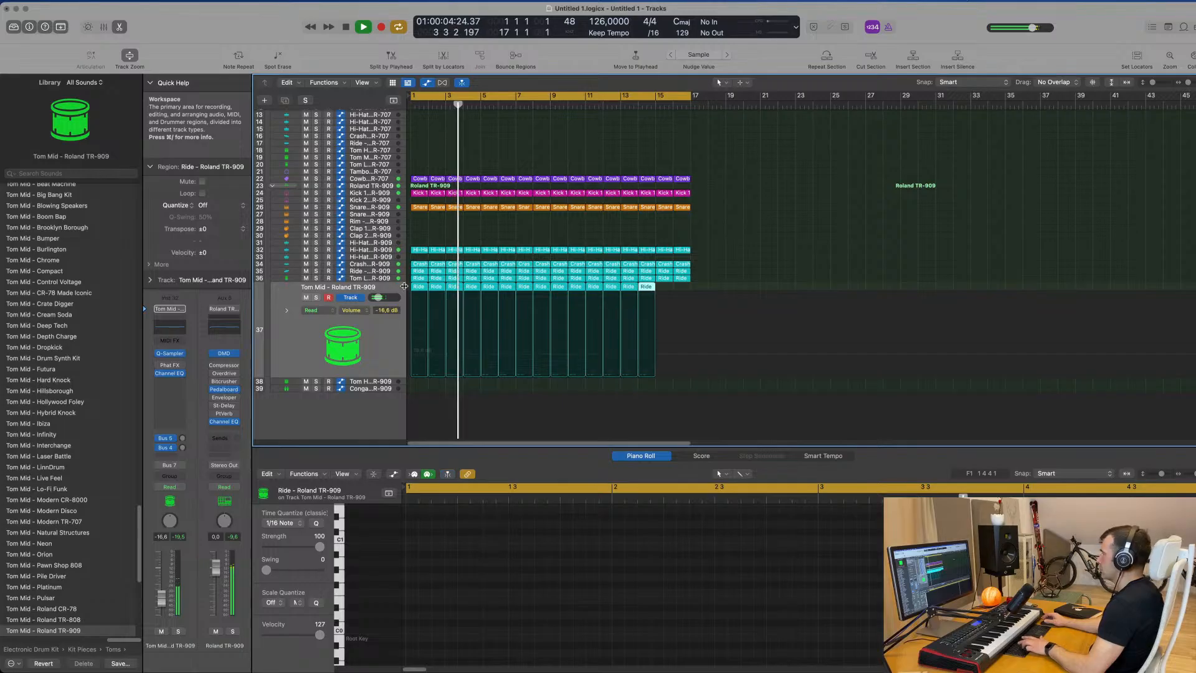
key("super+r")
Set the Tom Mid track's Bus 4 delay send to -4.6 dB and its volume to -17.0 dB, then deselect its regions
left_click(267, 342)
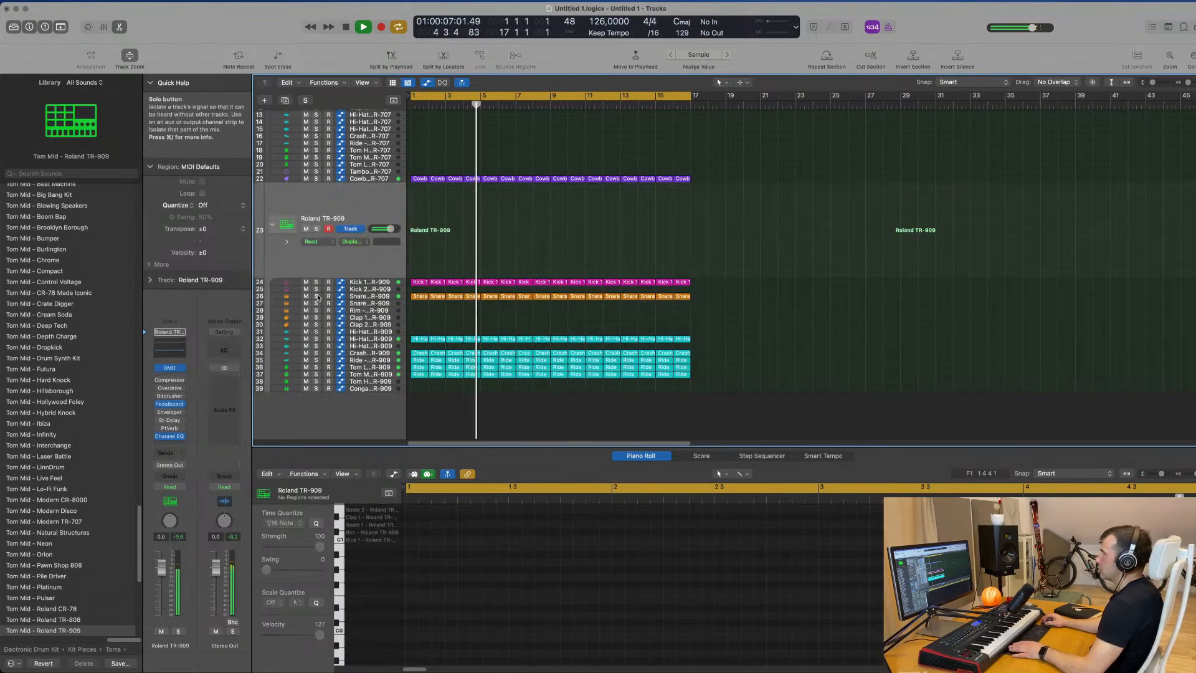
left_click(333, 374)
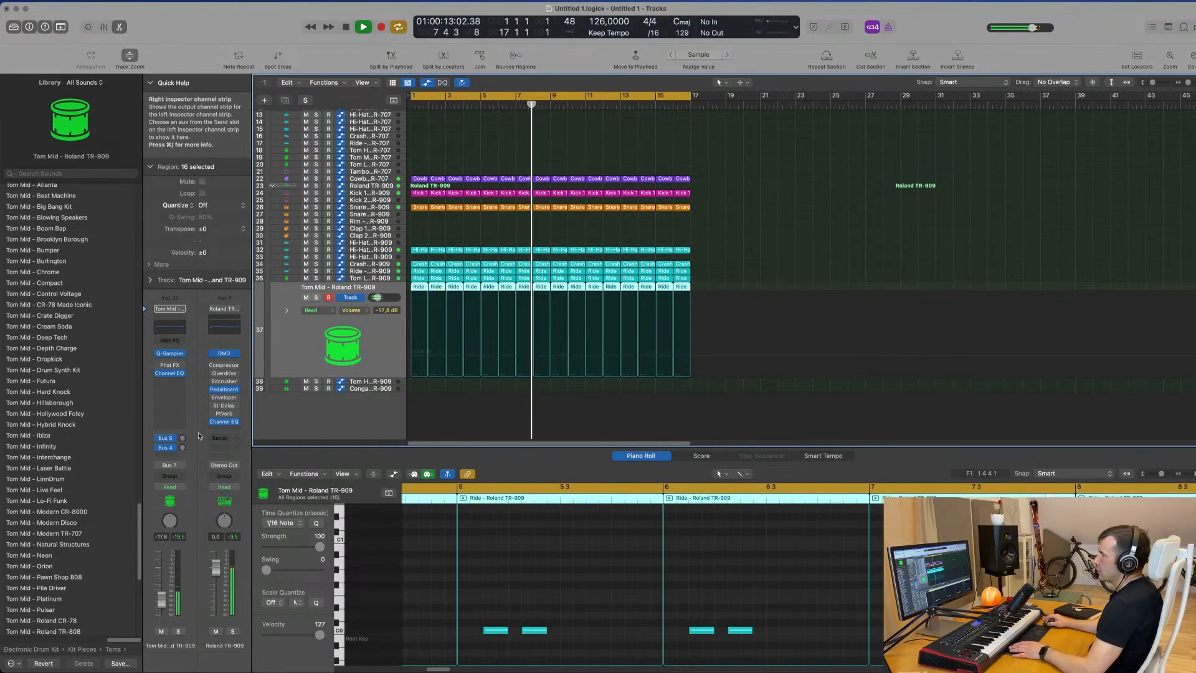
left_click(183, 447)
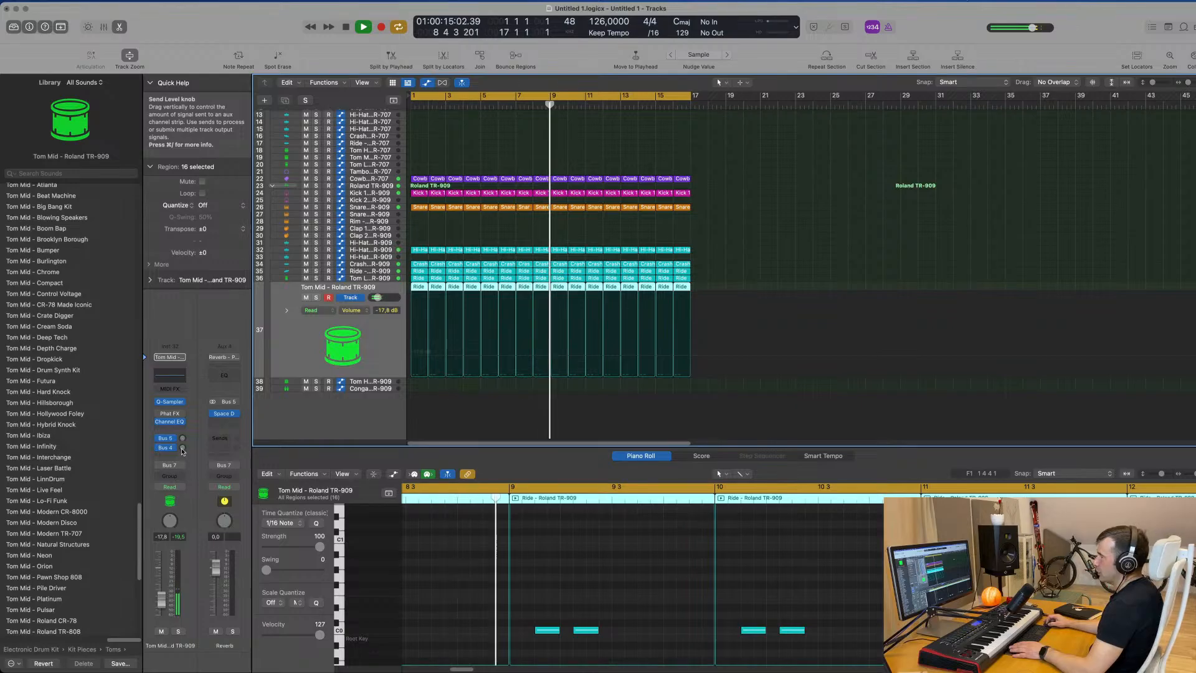
left_click_drag(182, 449, 184, 451)
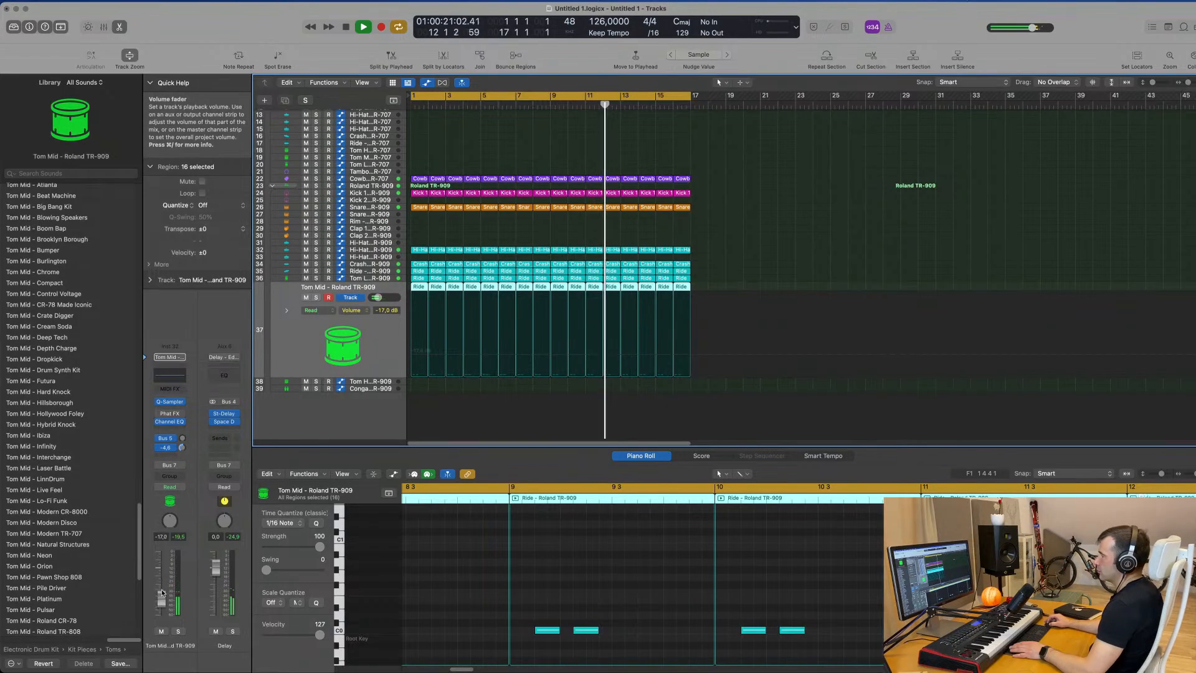
scroll(554, 221, "up", 5)
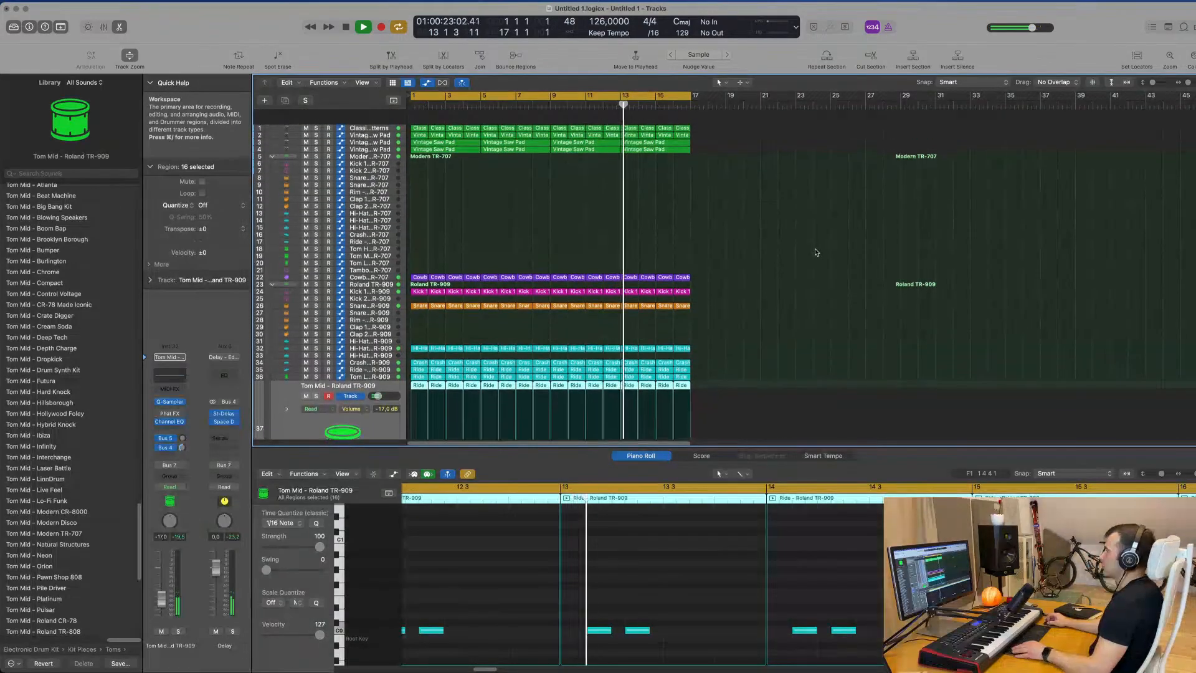
left_click(554, 221)
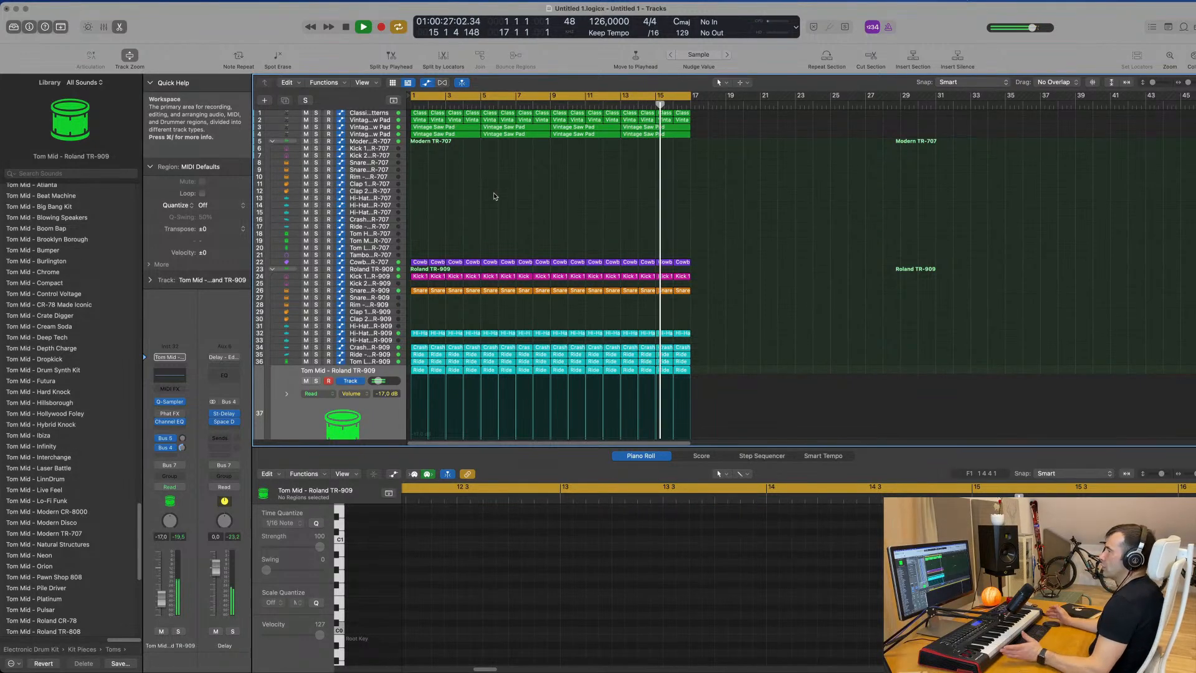
Copy the first TR-909 Kick 1 region to the Modern TR-707 Kick 1 track and play it in the mix
left_click(411, 276)
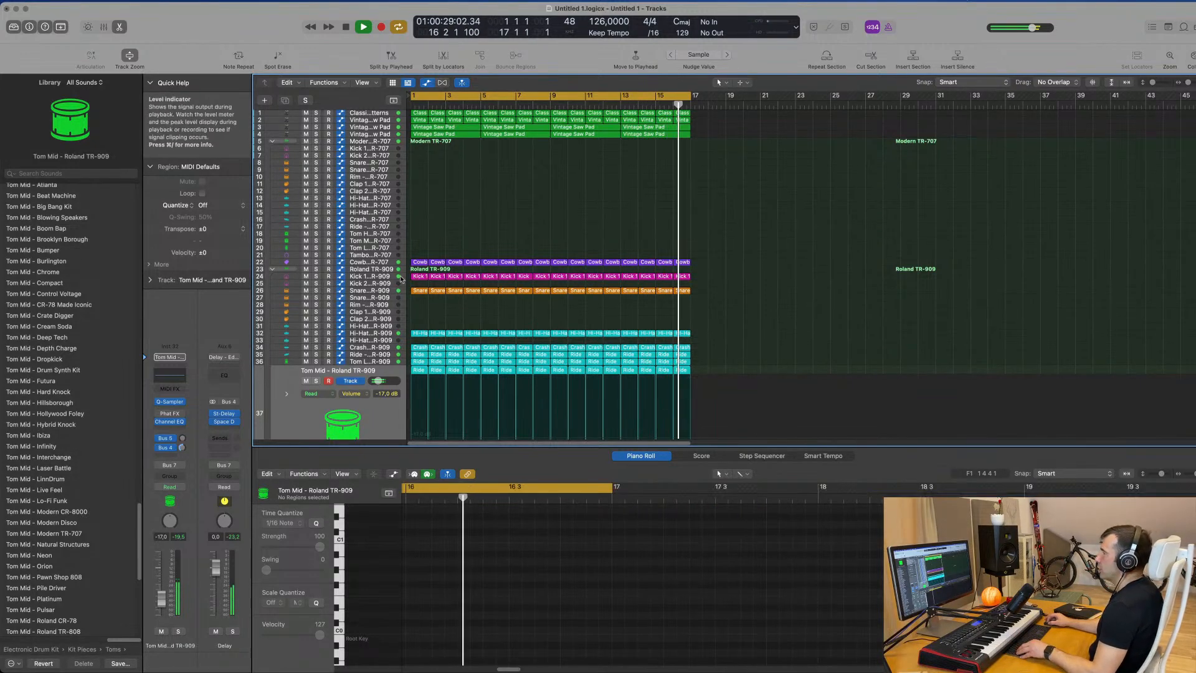
left_click_drag(411, 276, 421, 150)
key("space")
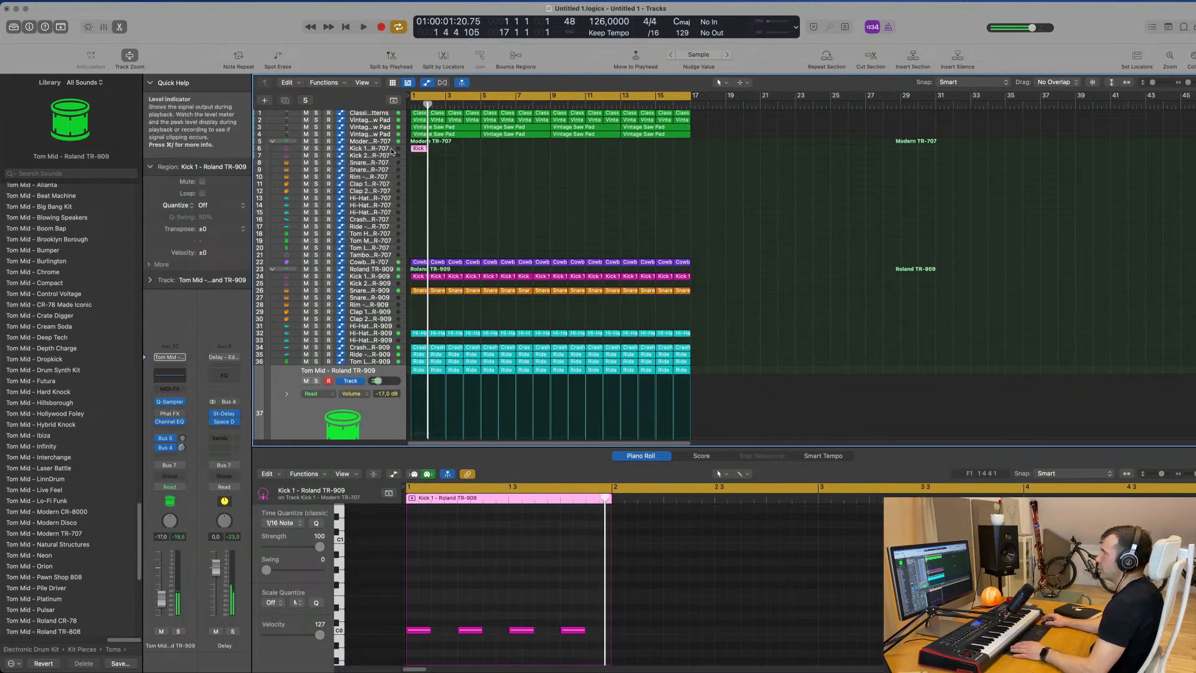
left_click(393, 150)
left_click(484, 581)
key("space")
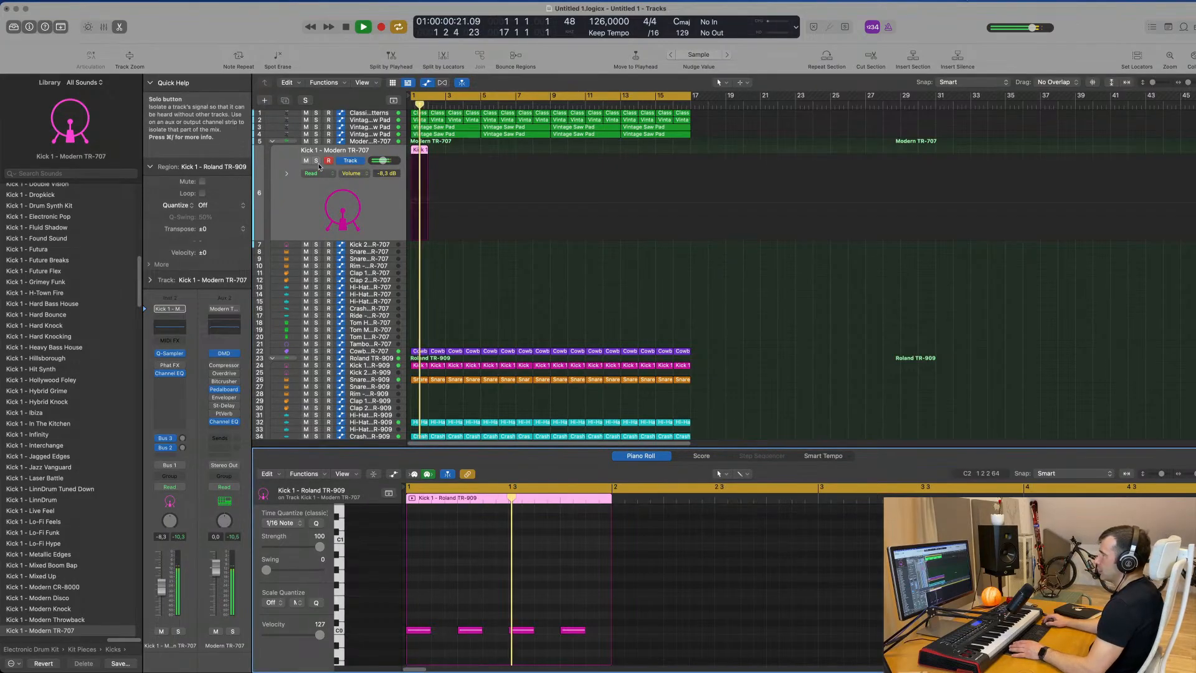
Transpose the four copied kick notes up an octave to C1, audition them soloed, and lower the TR-707 Kick 1 volume to -11.6 dB
left_click(316, 161)
left_click(489, 579)
key("space")
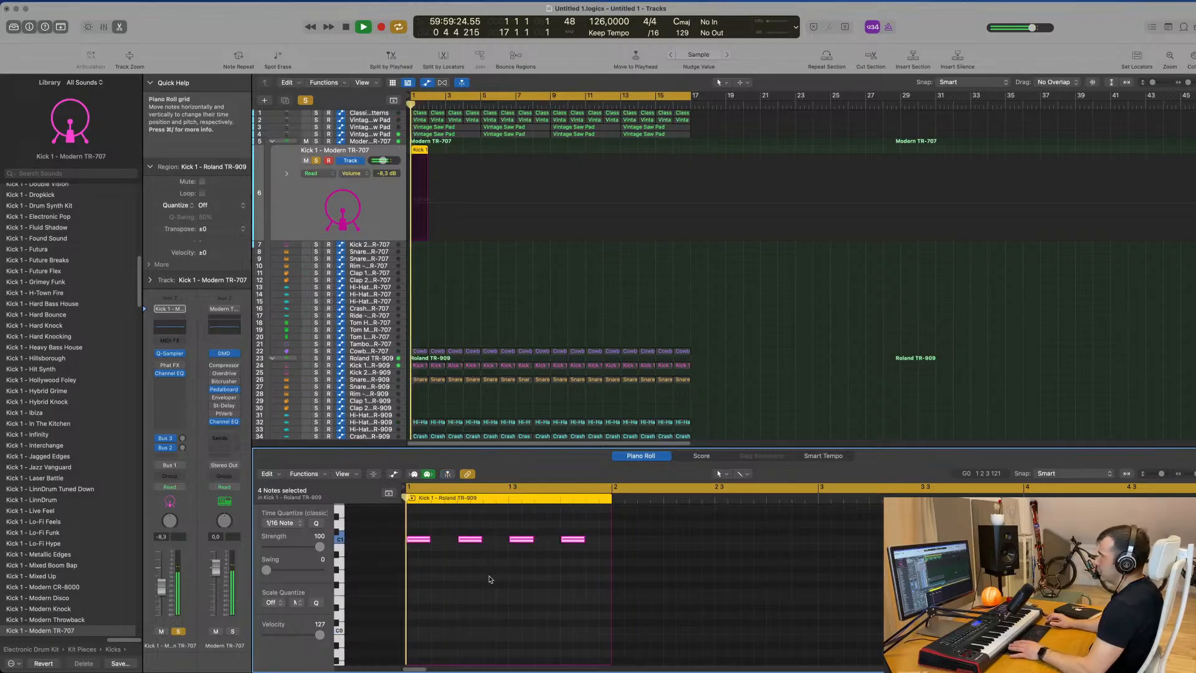
key("space")
left_click(316, 160)
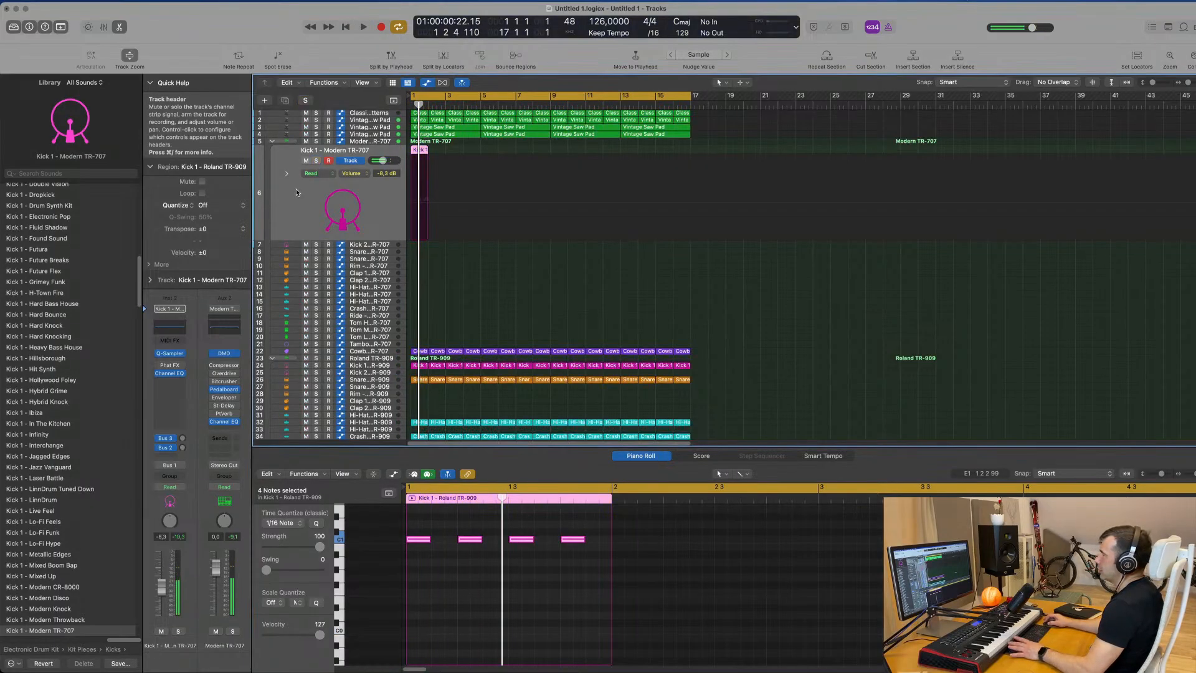
left_click_drag(383, 160, 381, 160)
key("space")
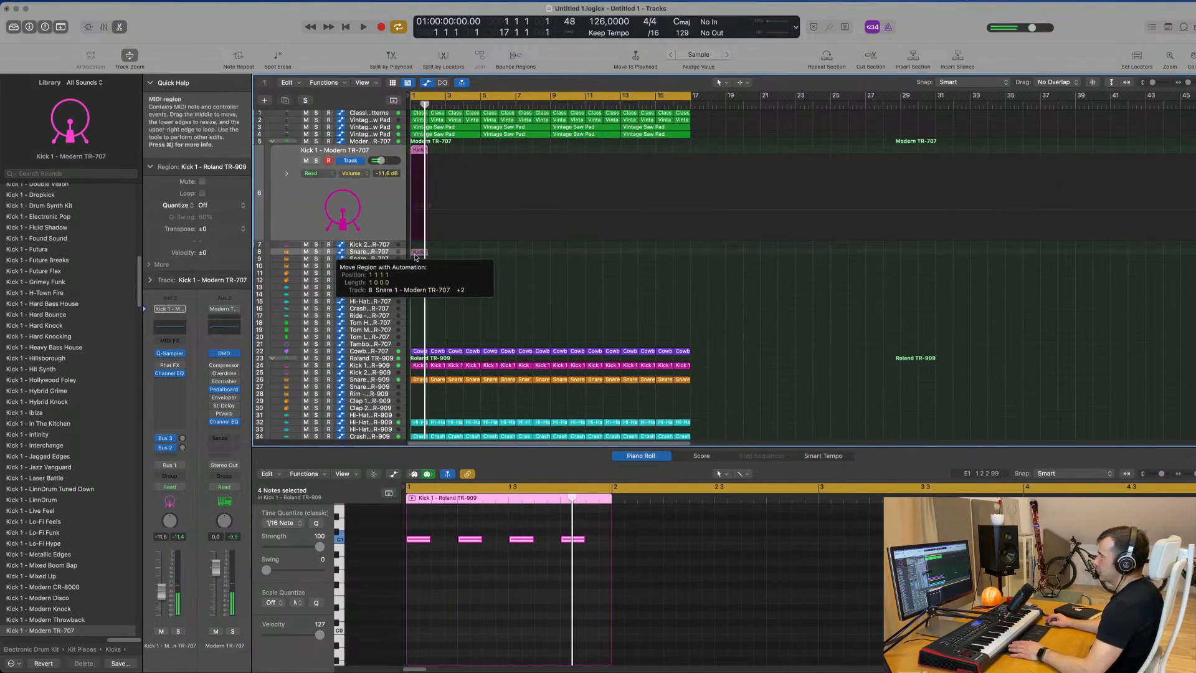
Move the kick region to the Modern TR-707 Kick 2 track, audition it soloed, and lower that track's volume to -7.8 dB
left_click_drag(415, 247, 414, 248)
key("space")
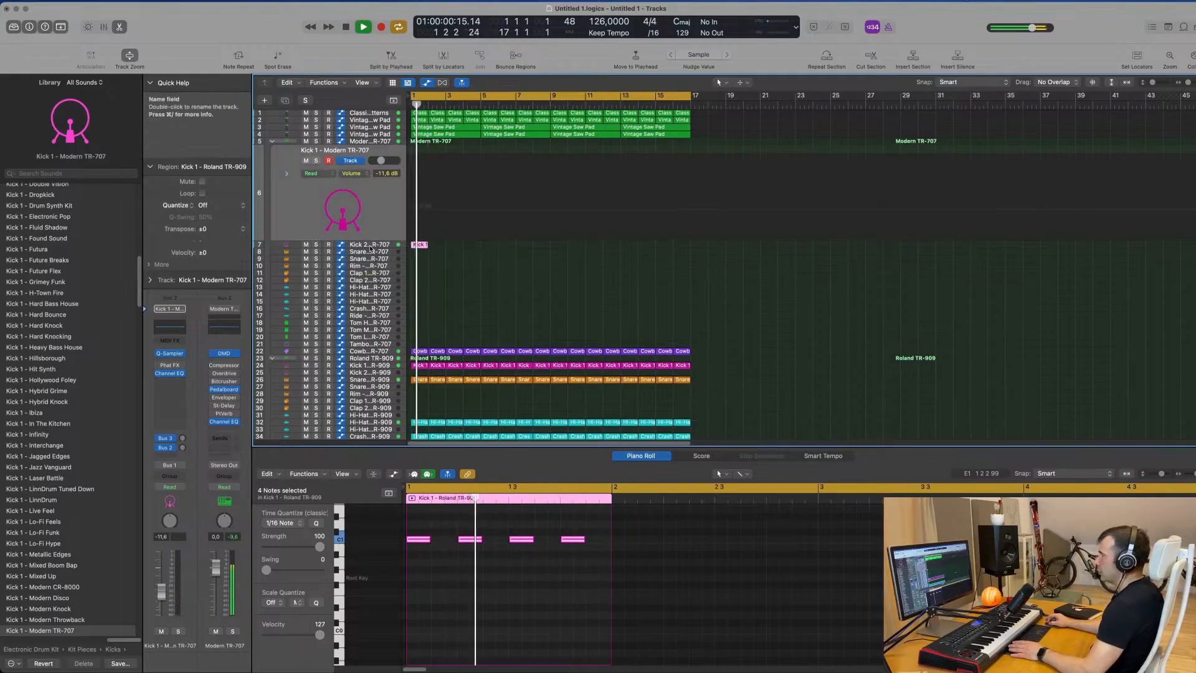
key("Down")
left_click(177, 632)
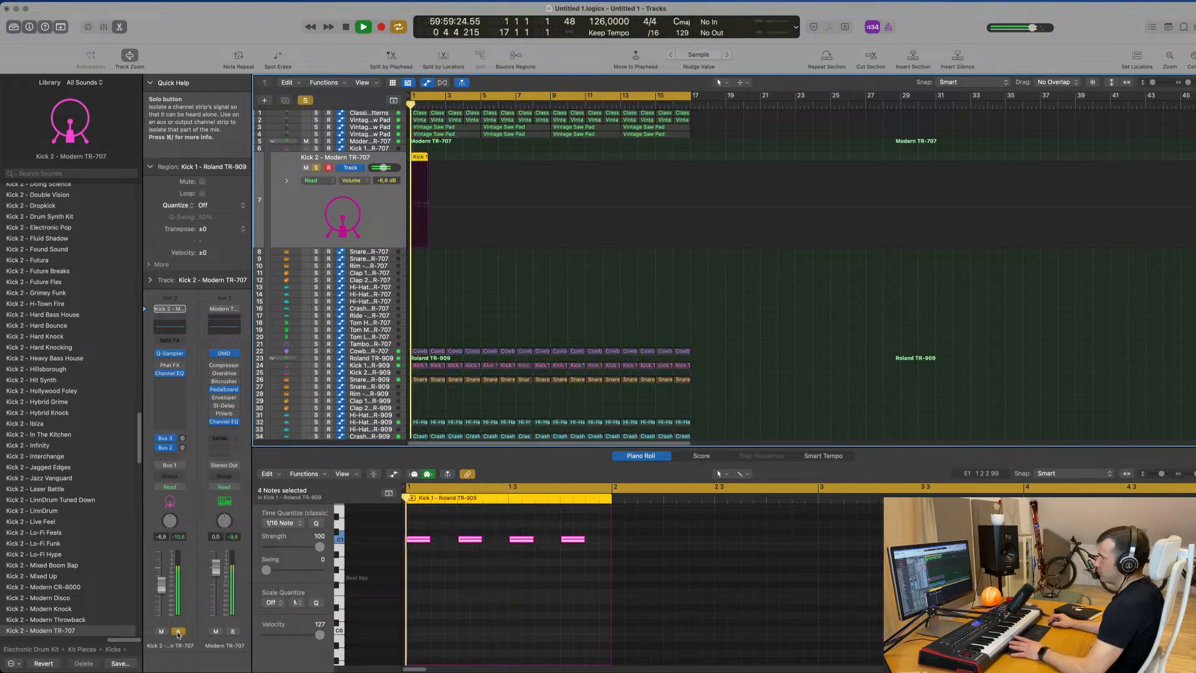
left_click(178, 632)
key("Return")
left_click_drag(161, 585, 161, 586)
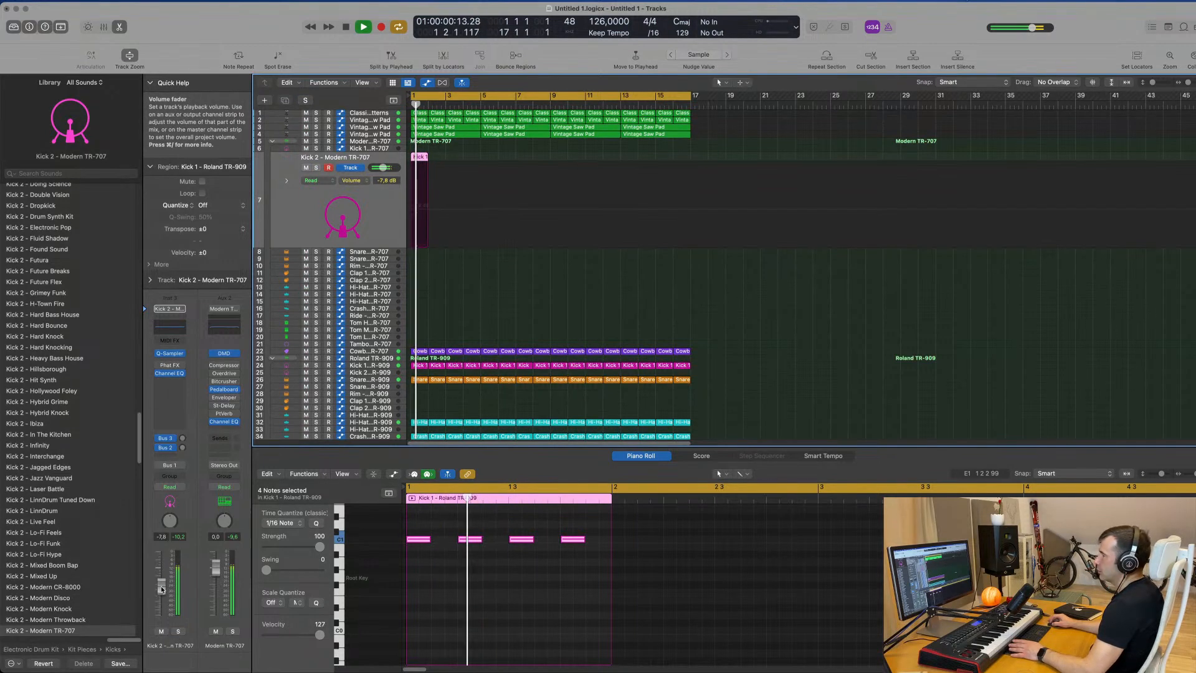
key("Return")
Repeat the one-bar TR-707 Kick 2 region until the pattern fills all 16 bars
key("super+r")
key("super+r")
key("super+r")
key("super+r")
key("super+r")
key("super+r")
key("super+r")
key("super+r")
key("super+r")
key("super+r")
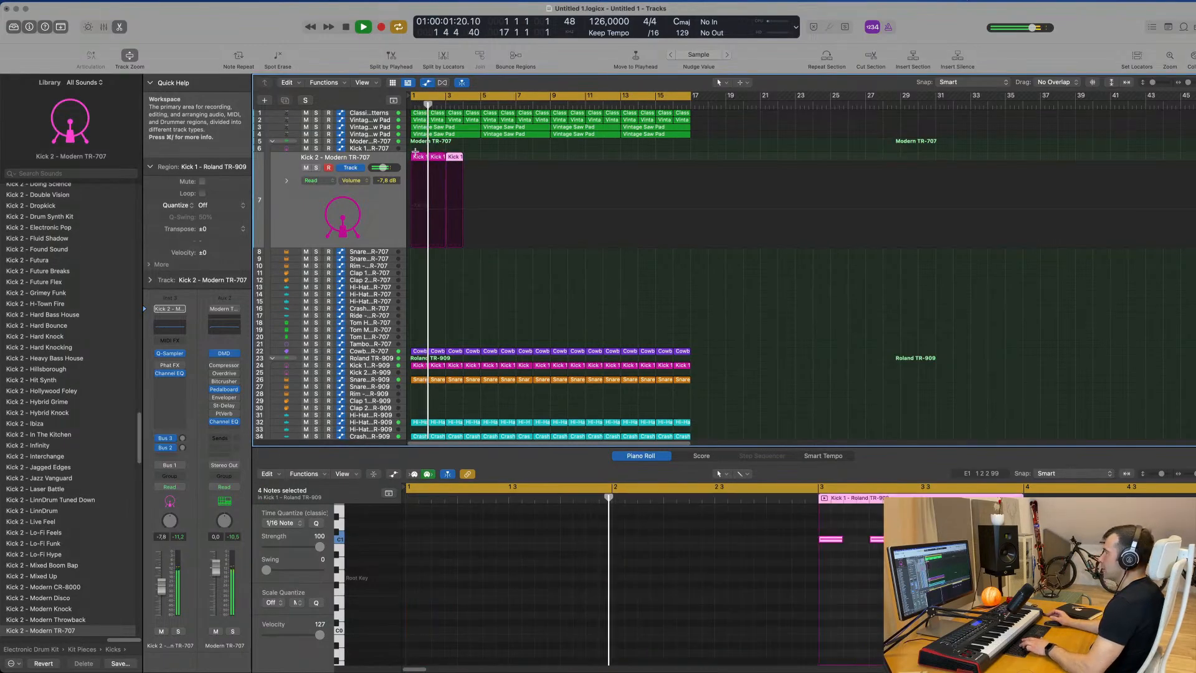
key("super+r")
key("super+r")
key("super+r")
key("super+r")
key("super+r")
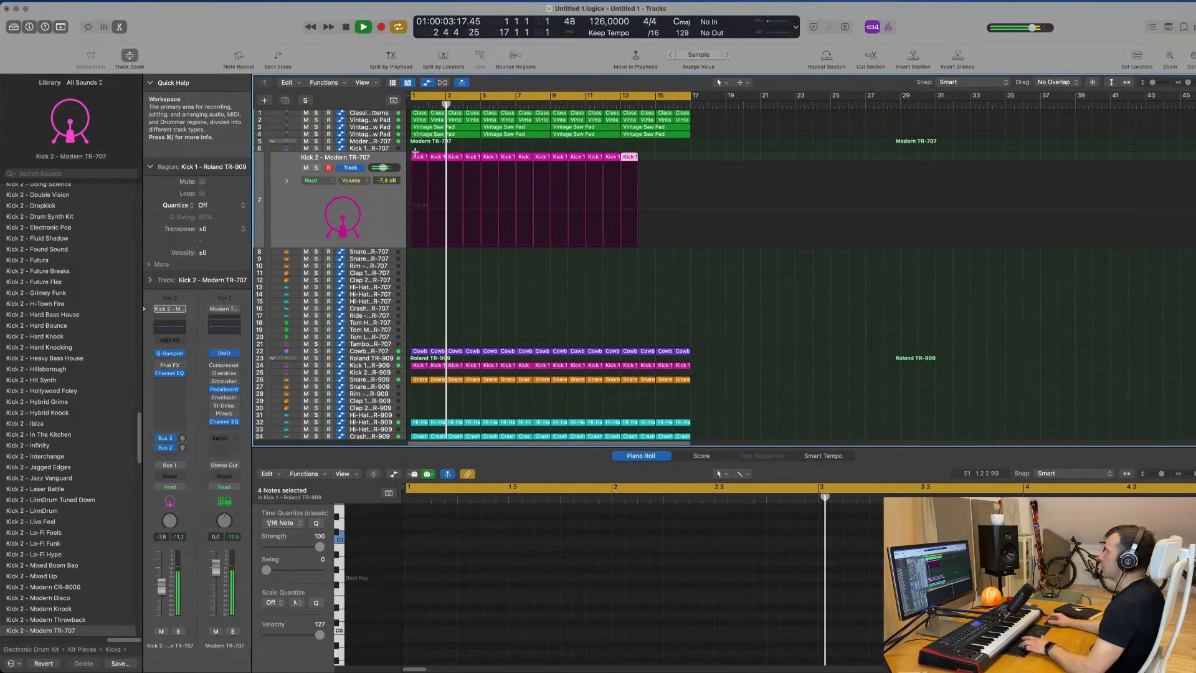
Play the loop while looking over the 16-bar arrangement and the empty timeline beyond bar 17
left_click(357, 217)
key("super+Right")
key("super+Right")
key("super+Right")
key("super+Right")
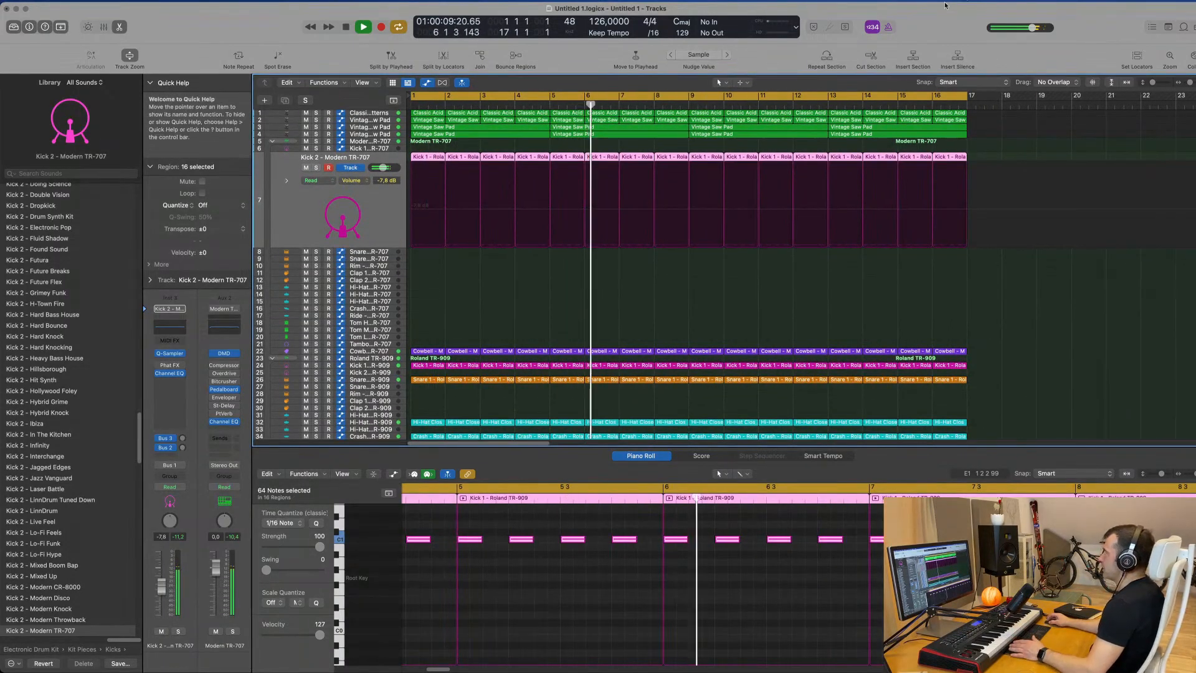
left_click(943, 1)
left_click(913, 35)
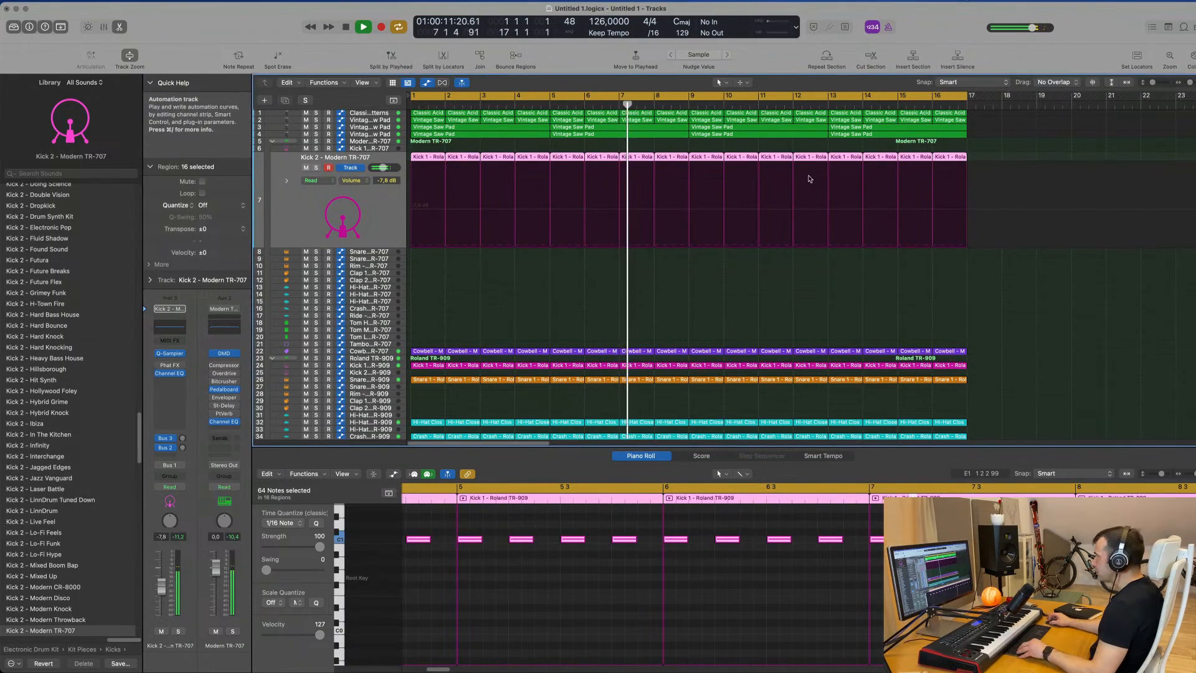
key("super+Down")
key("super+Down")
key("super+Down")
key("super+Left")
key("super+Left")
key("super+Left")
key("super+Left")
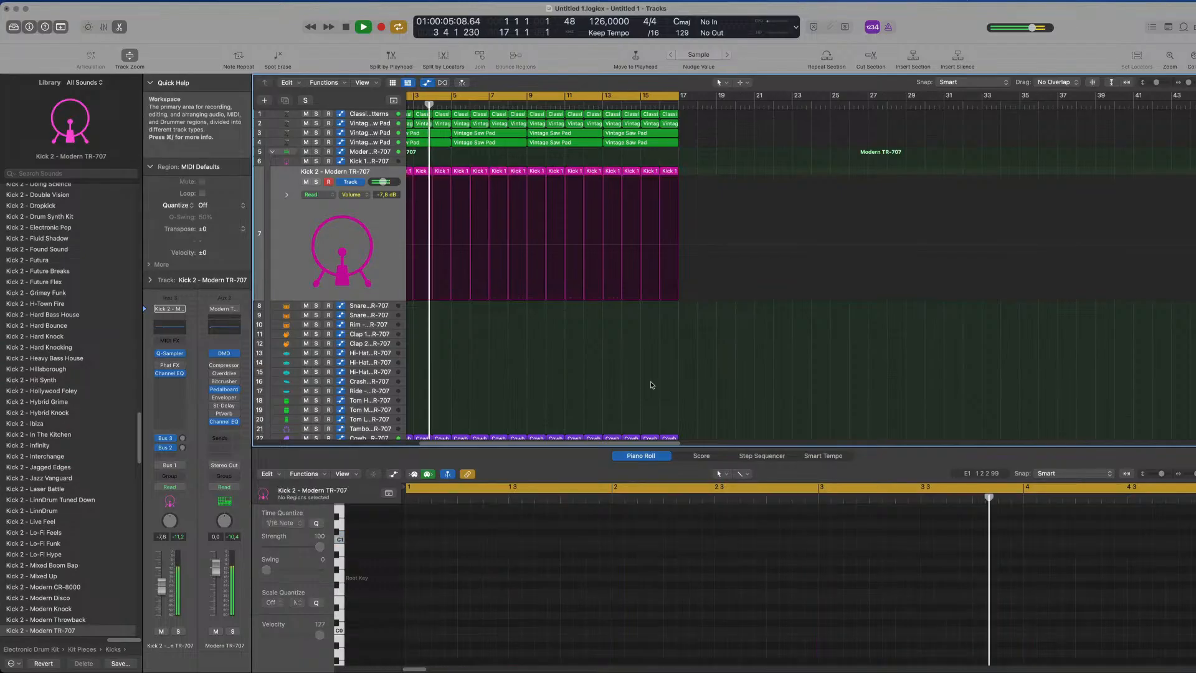
scroll(598, 366, "down", 5)
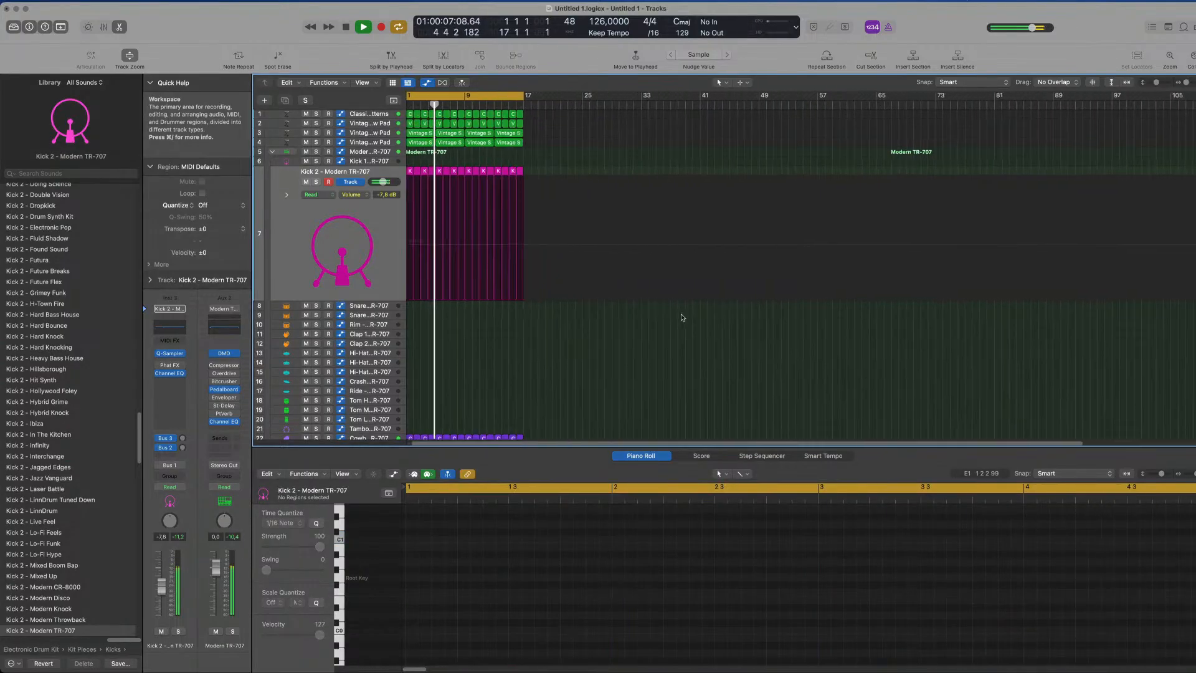